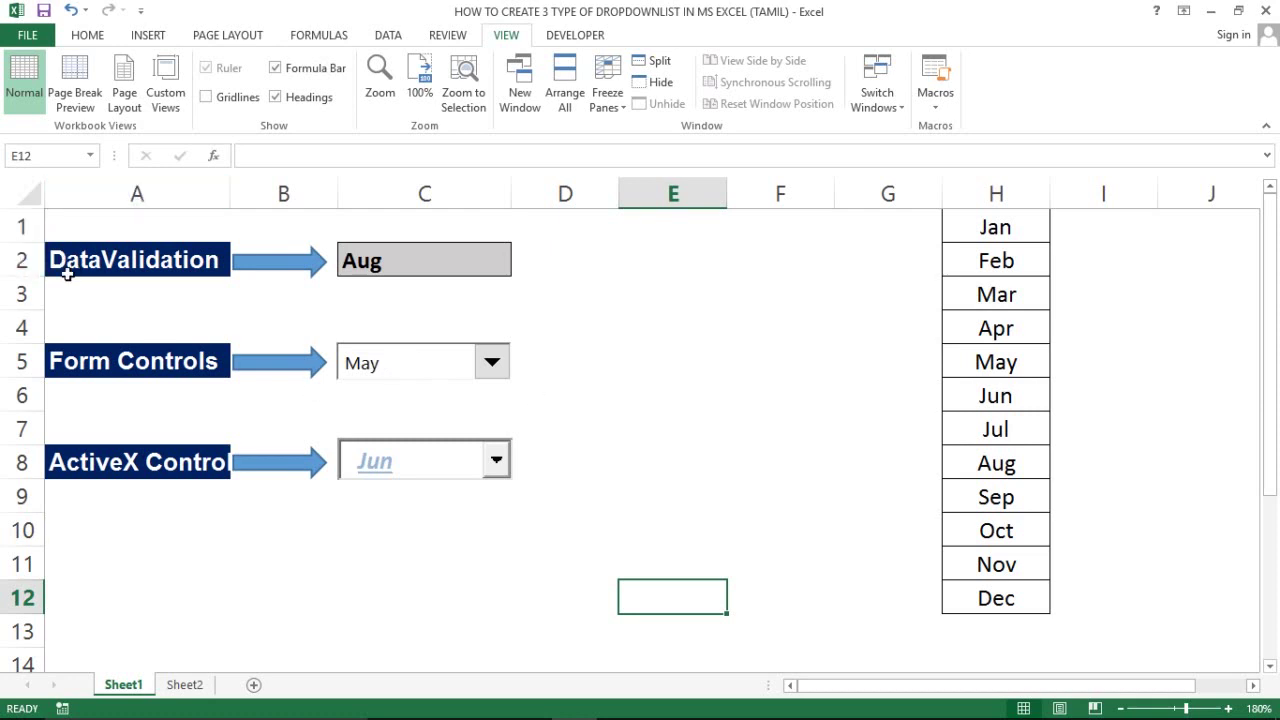
Inspect cell C2's data validation settings without changes and keep Aug as its value.
left_click(583, 305)
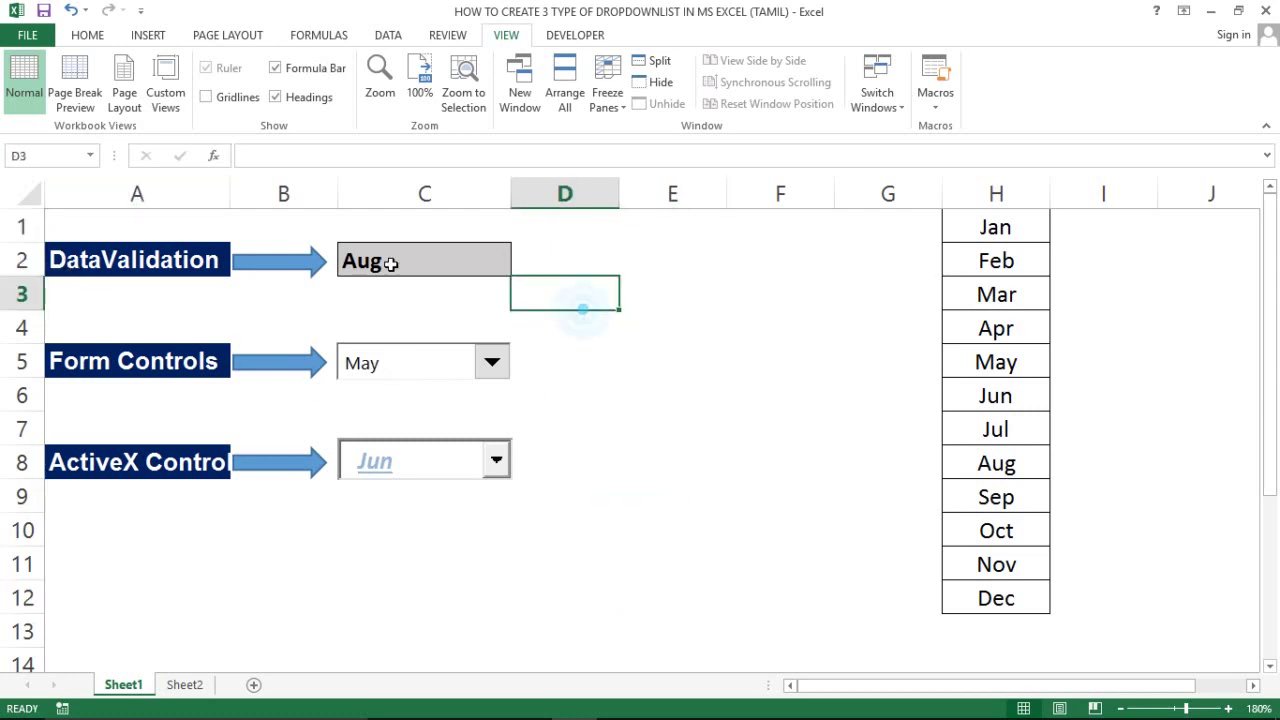
left_click(376, 263)
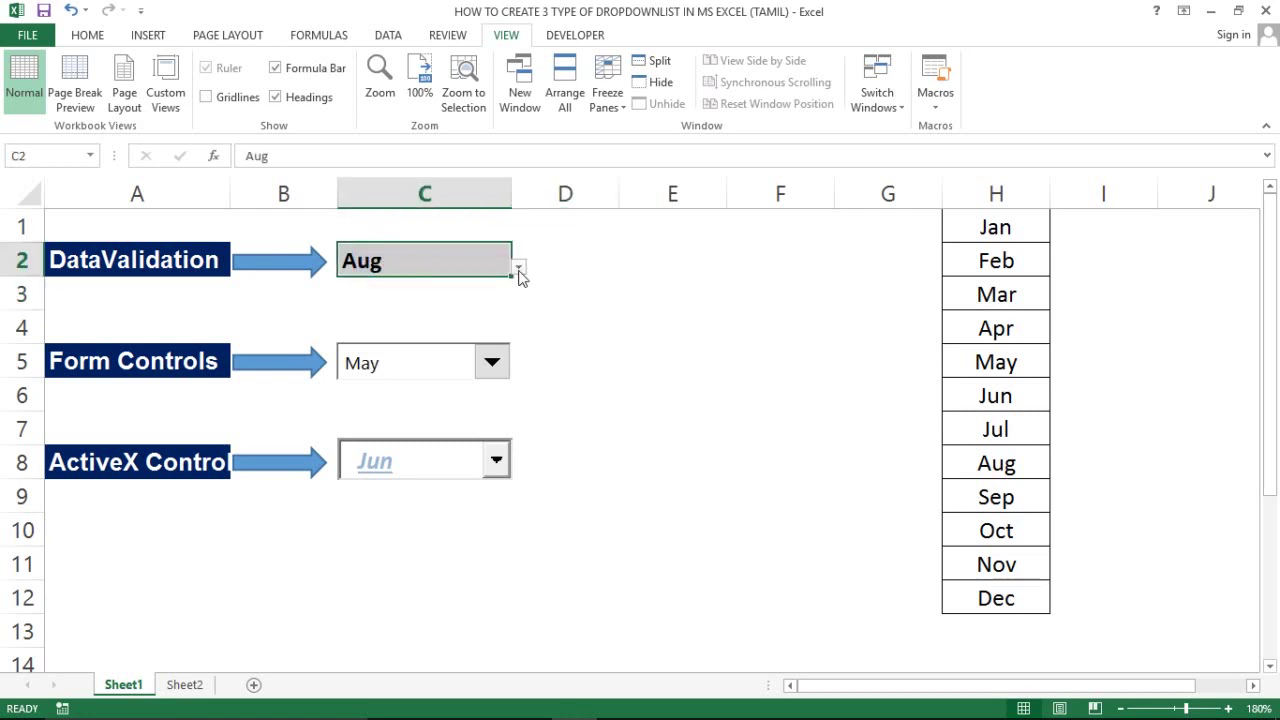
left_click(376, 36)
left_click(753, 103)
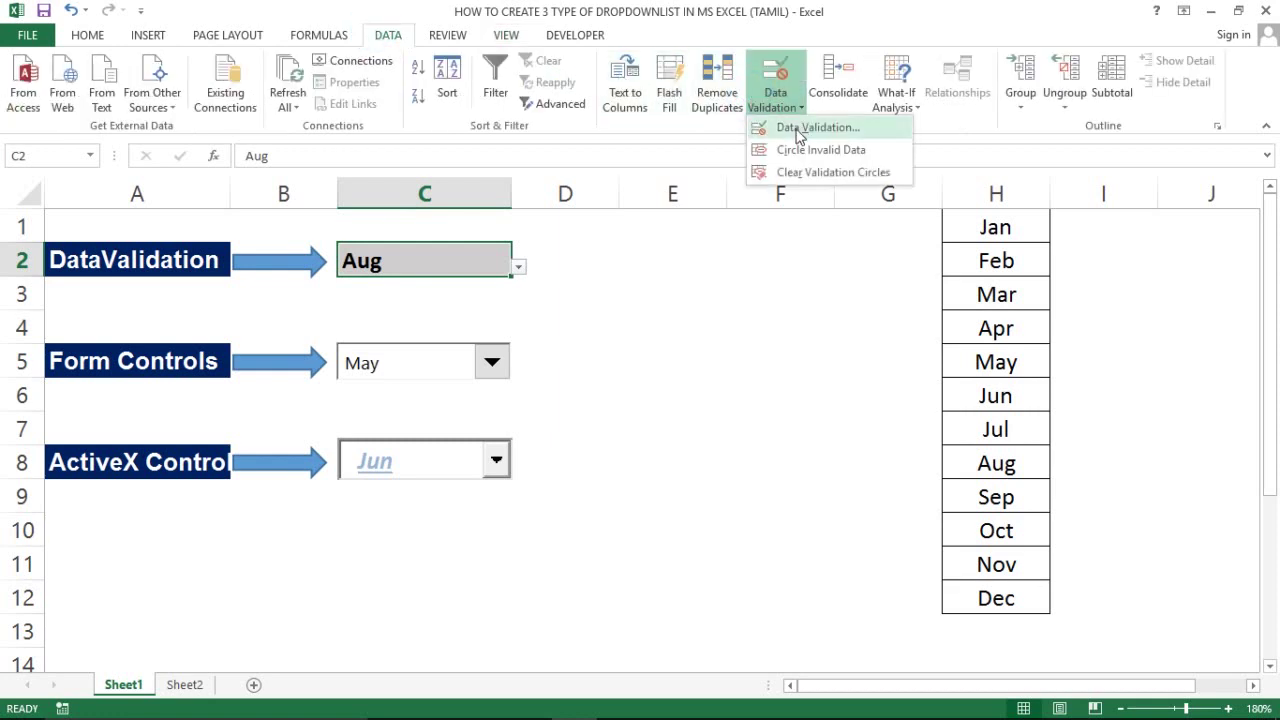
left_click(805, 127)
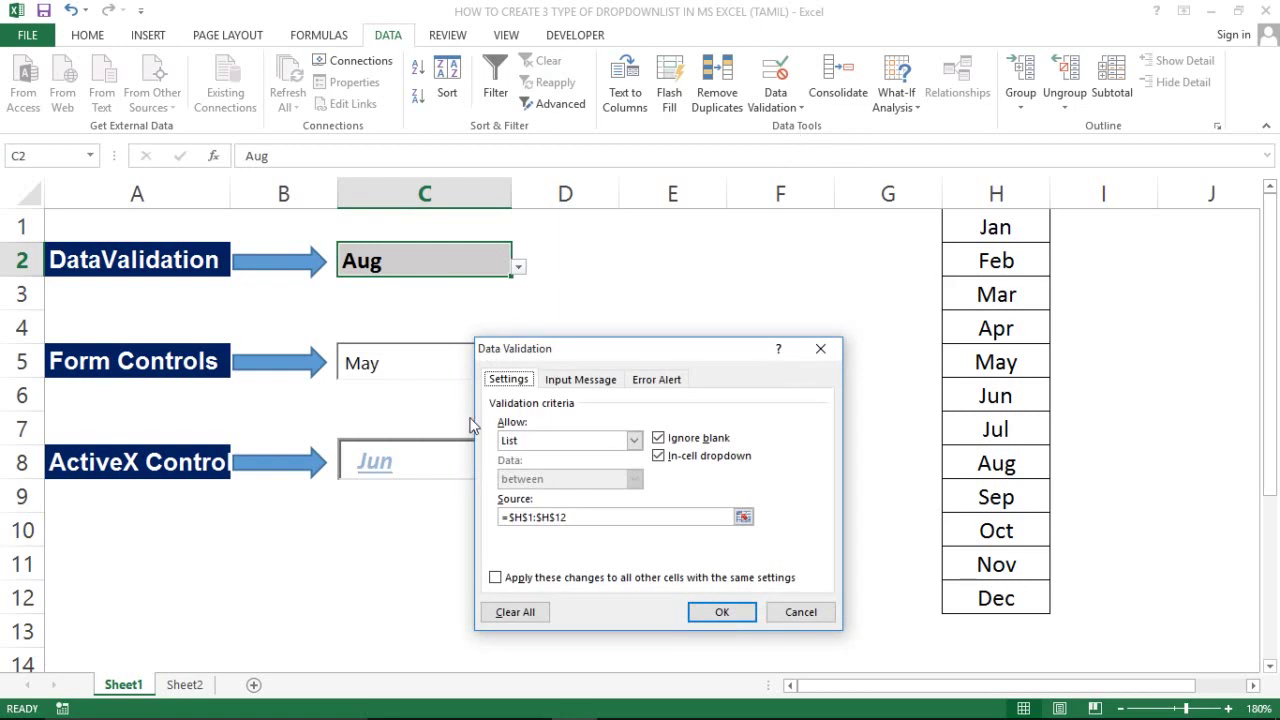
left_click(798, 614)
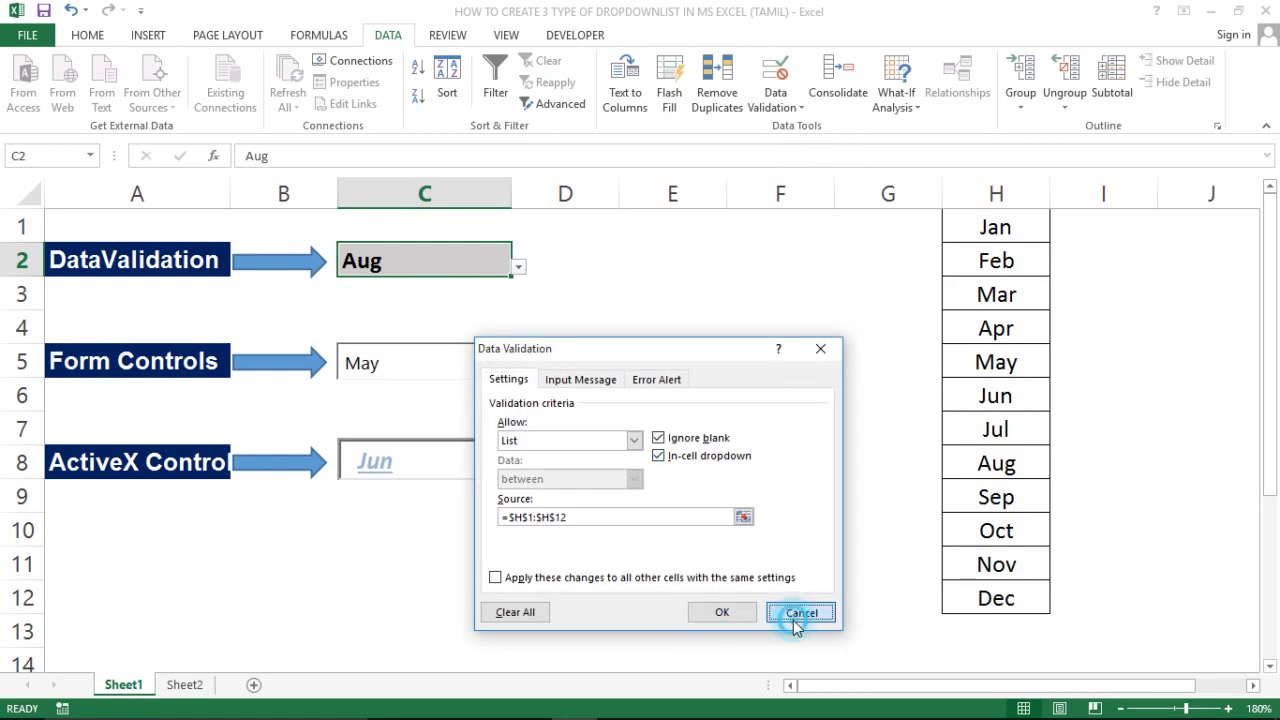
left_click(516, 268)
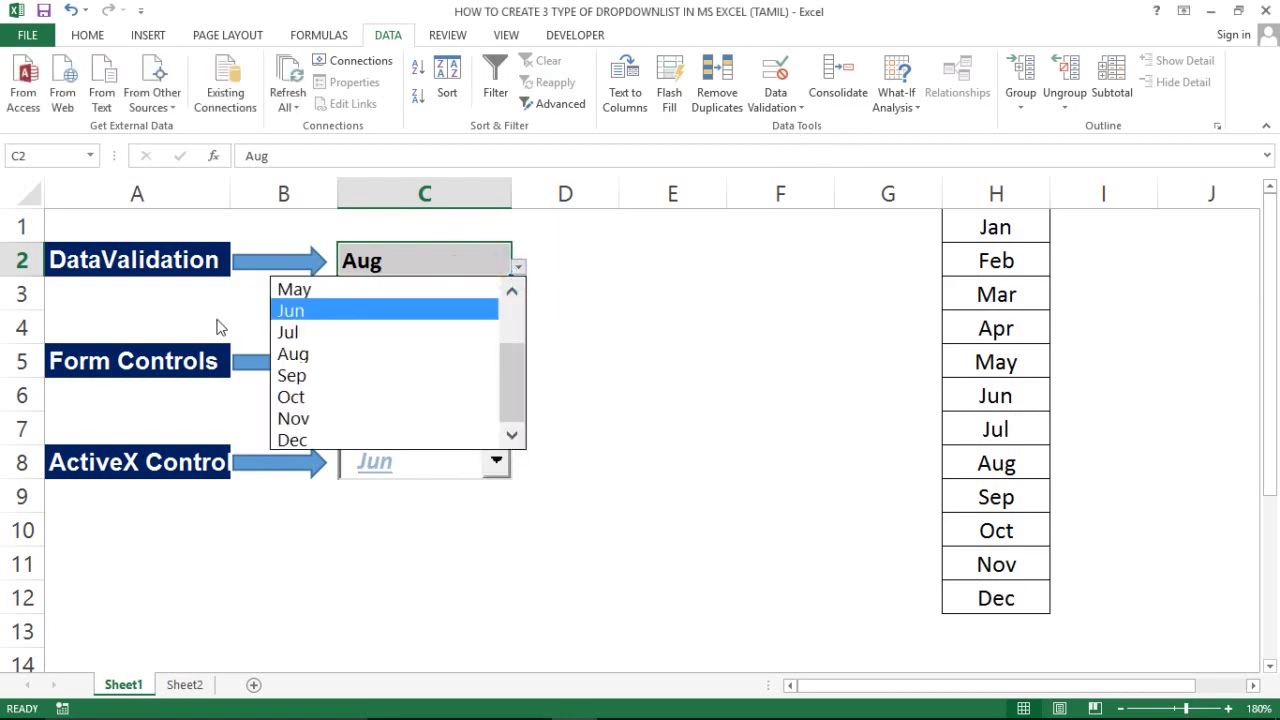
left_click(312, 356)
Look through the Developer Insert controls gallery and close it without inserting anything.
left_click(747, 342)
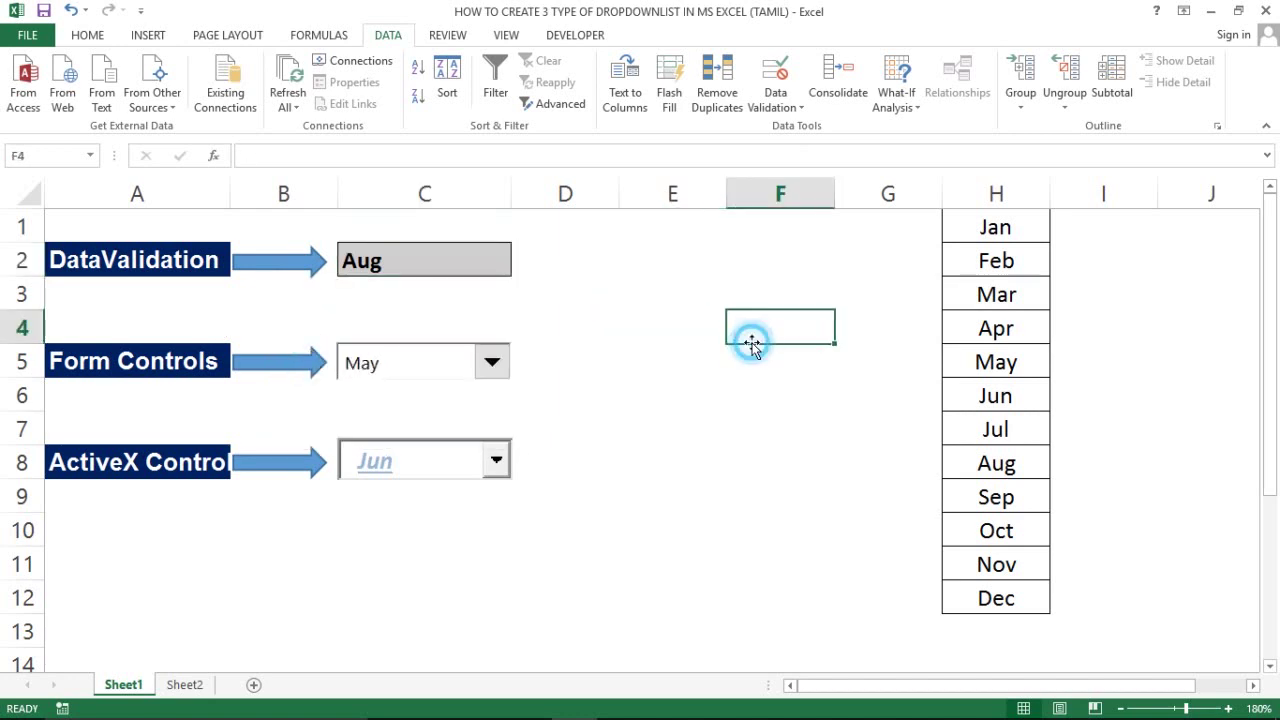
left_click(598, 40)
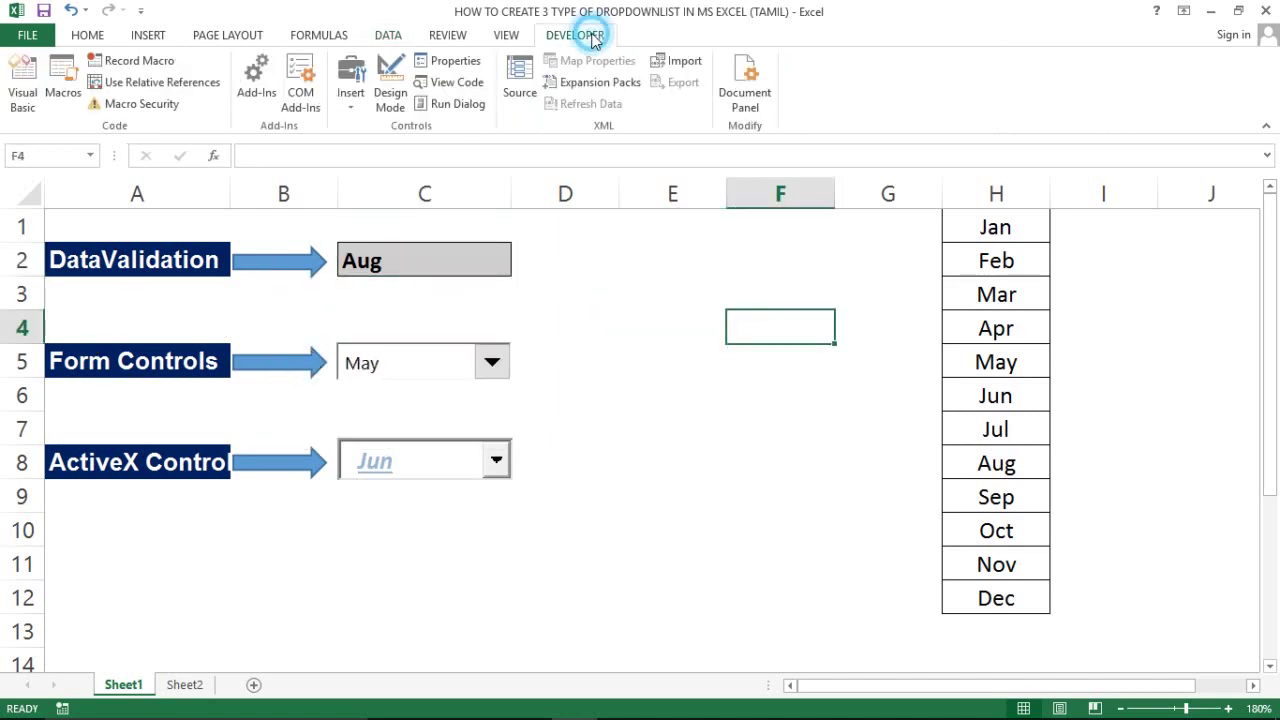
left_click(350, 100)
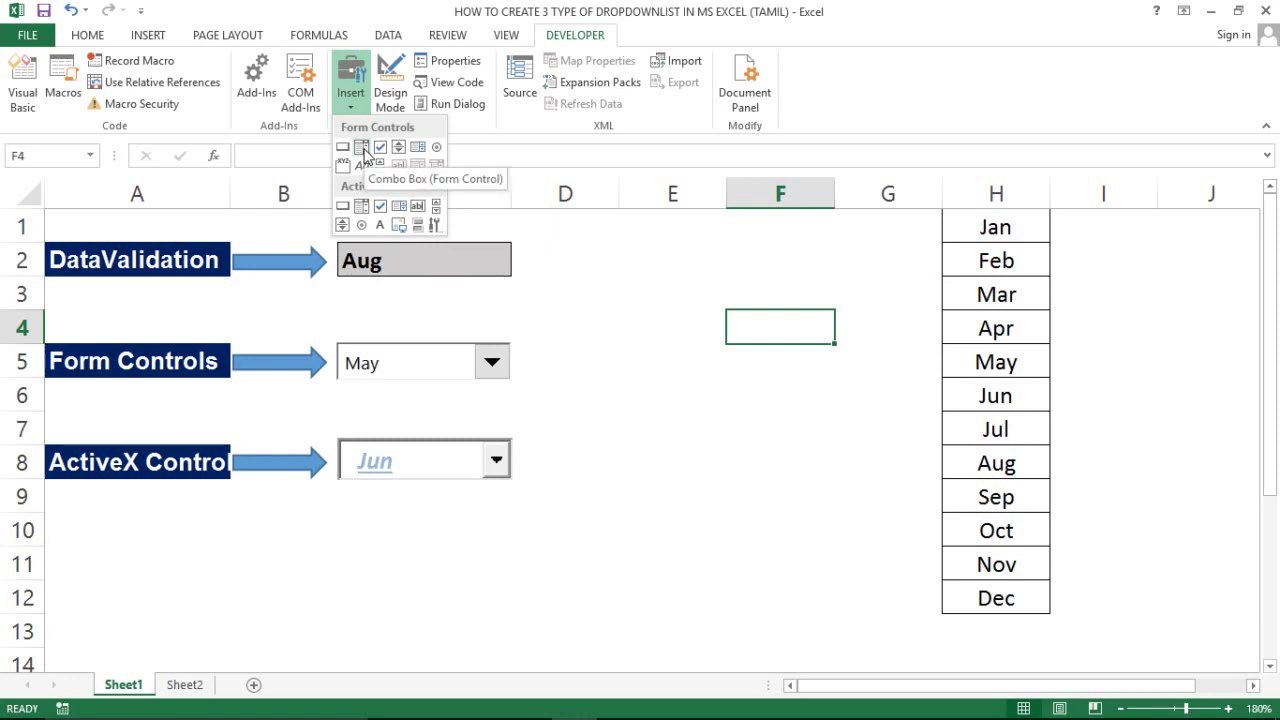
left_click(362, 208)
Choose Aug in the Form Controls dropdown and Sep in the ActiveX Controls dropdown.
left_click(443, 314)
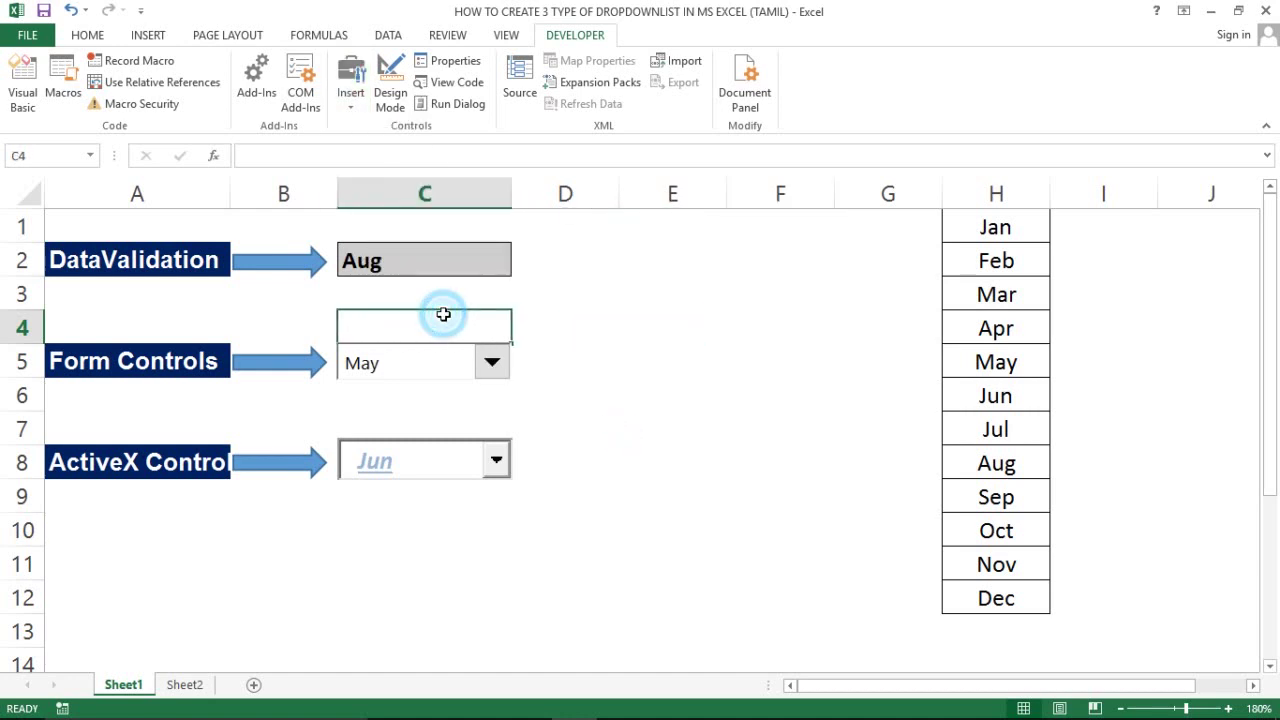
left_click(491, 362)
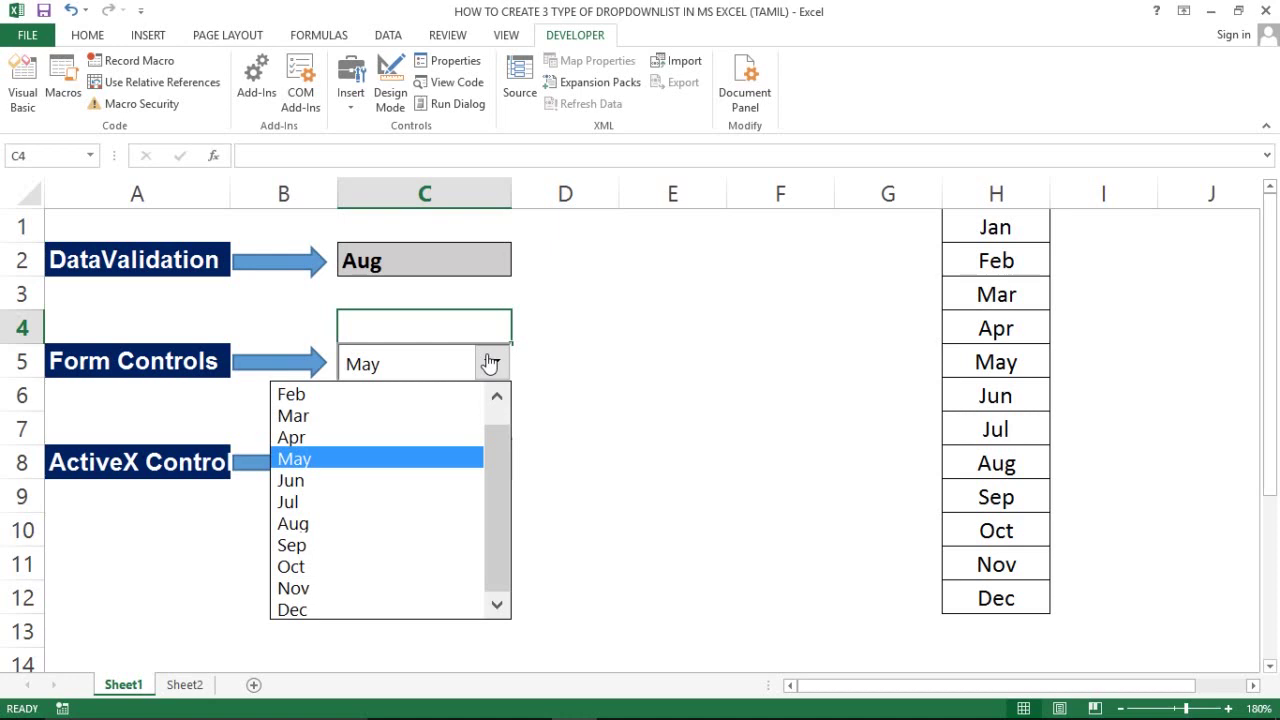
left_click(318, 525)
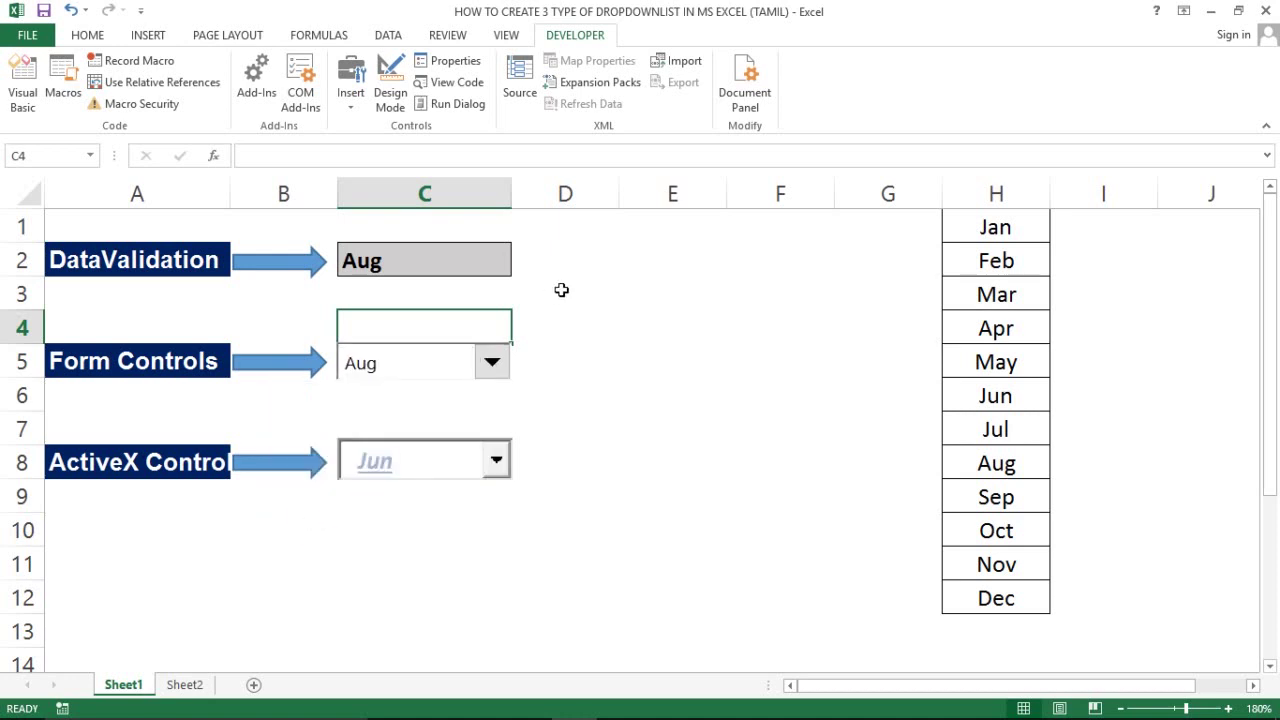
left_click(493, 461)
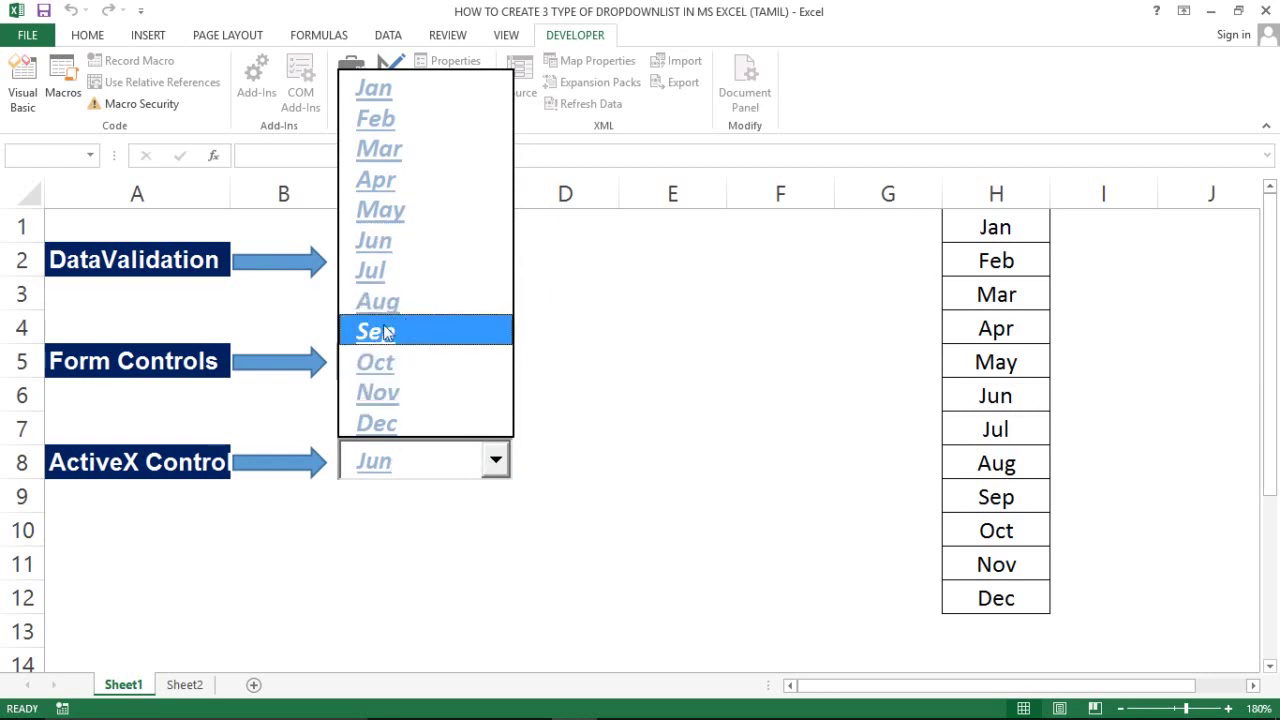
left_click(388, 333)
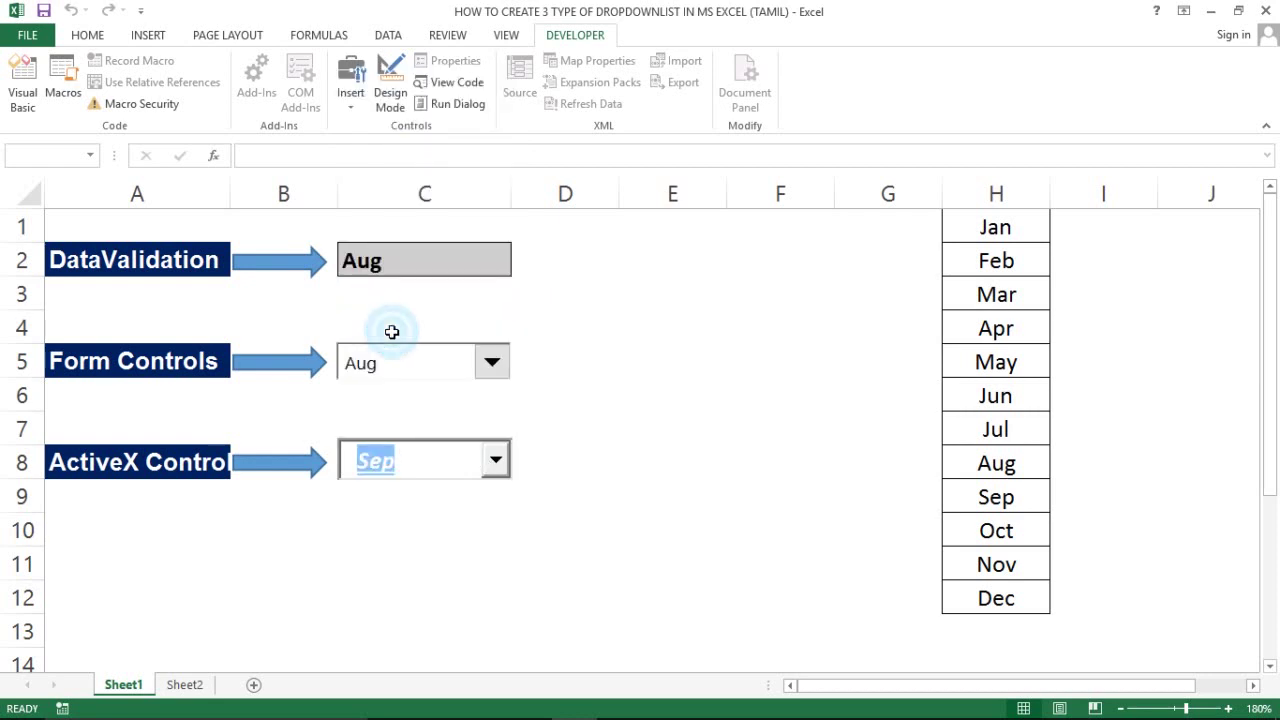
Autofit column A to fit 'ActiveX Controls' and select the month list H1:H12.
double_click(228, 198)
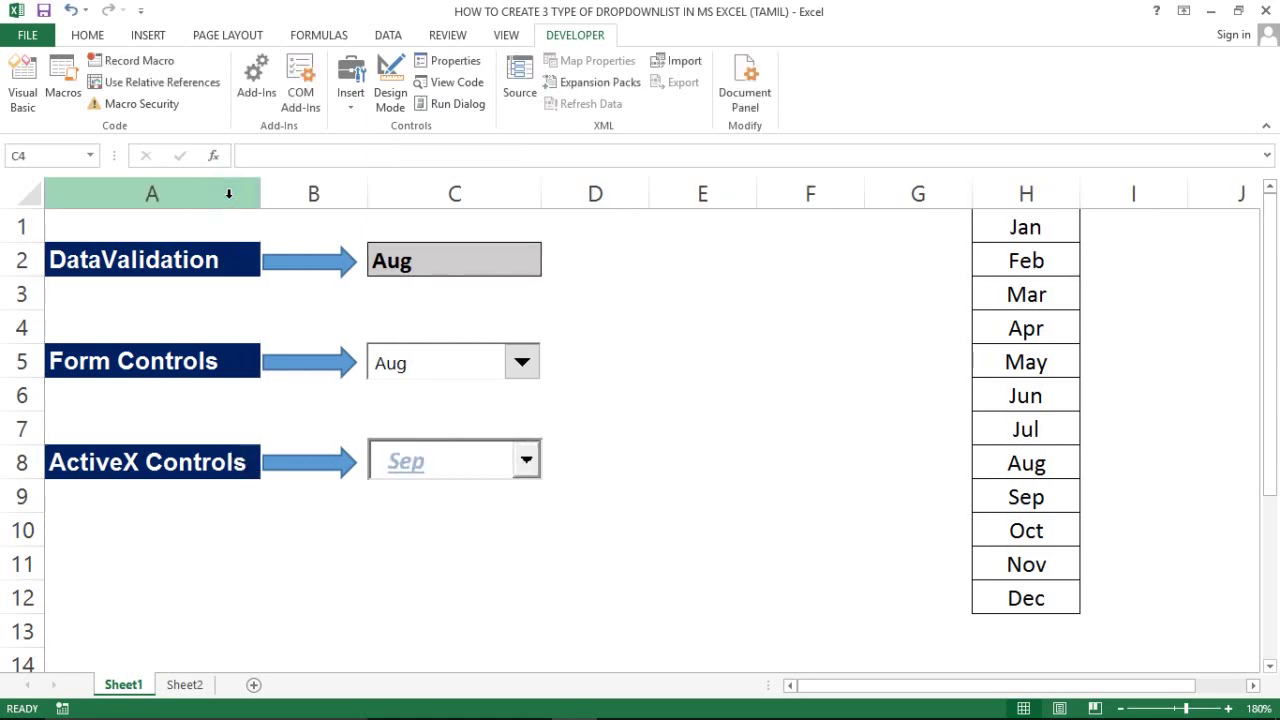
left_click(744, 459)
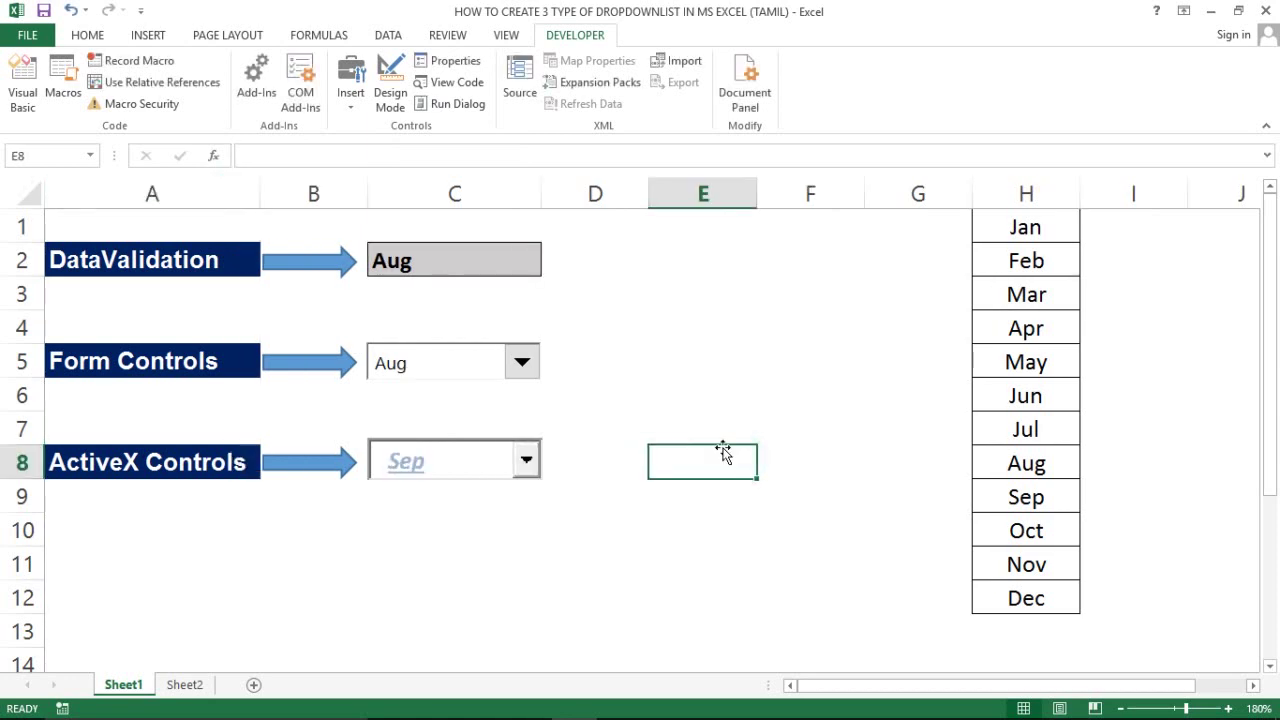
left_click(993, 230)
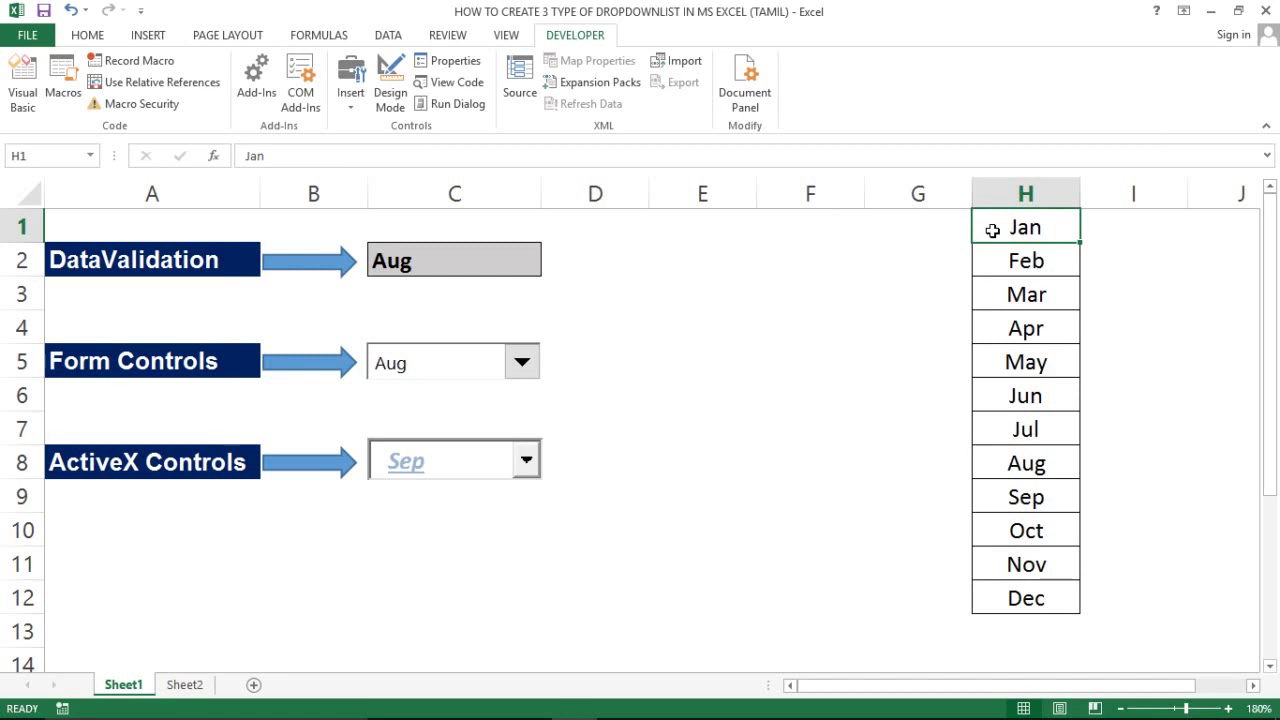
key("ctrl+shift+Down")
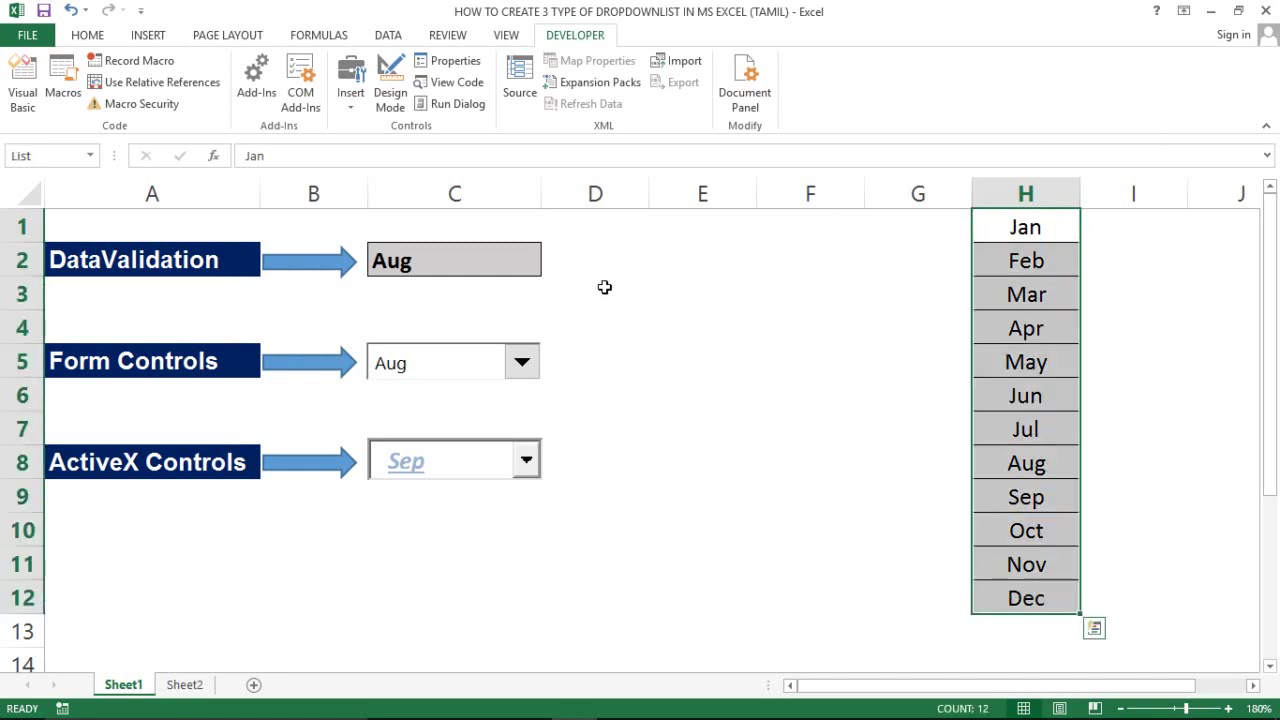
Set the Form Controls dropdown to Mar and cell C2 to Jun.
left_click(525, 356)
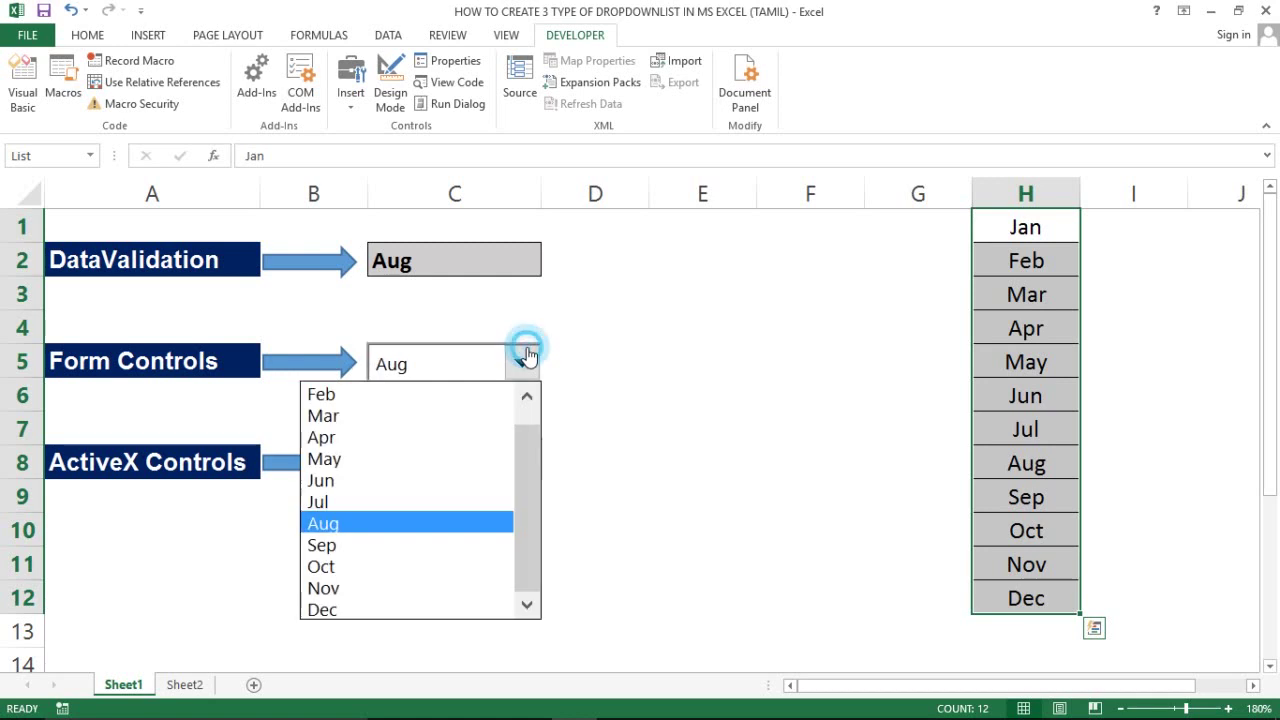
left_click(470, 418)
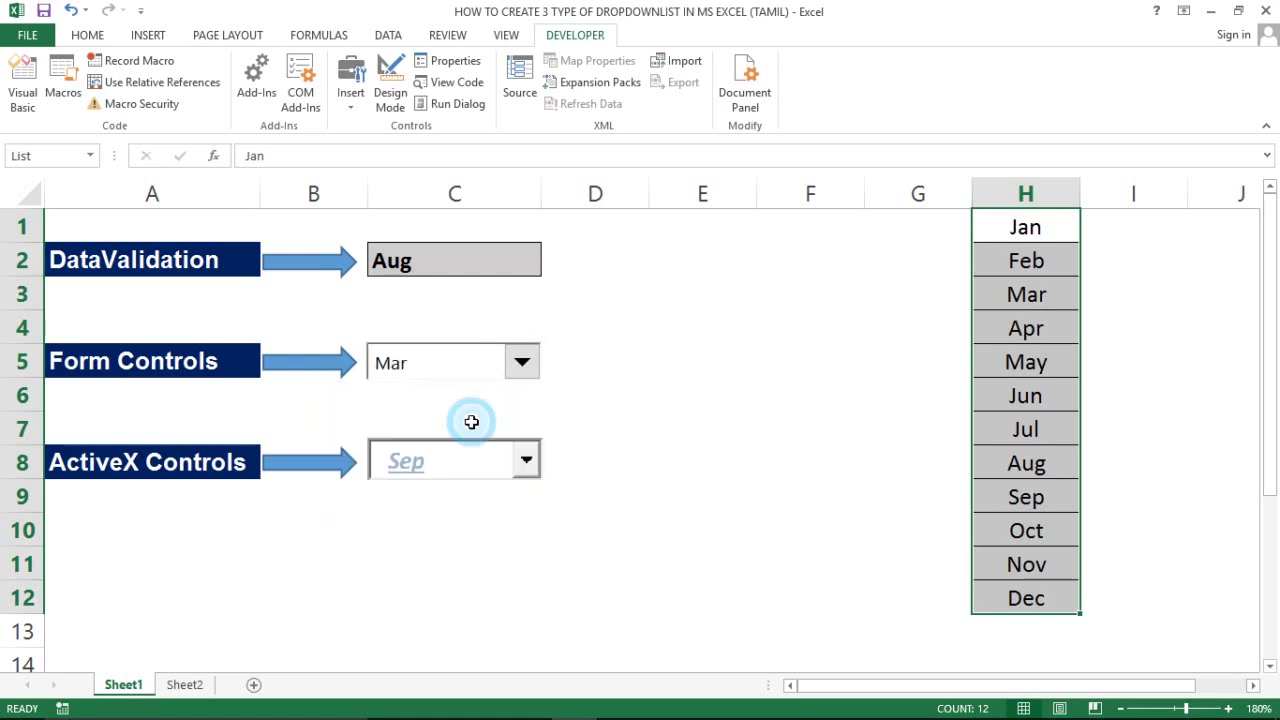
left_click(508, 268)
left_click(546, 268)
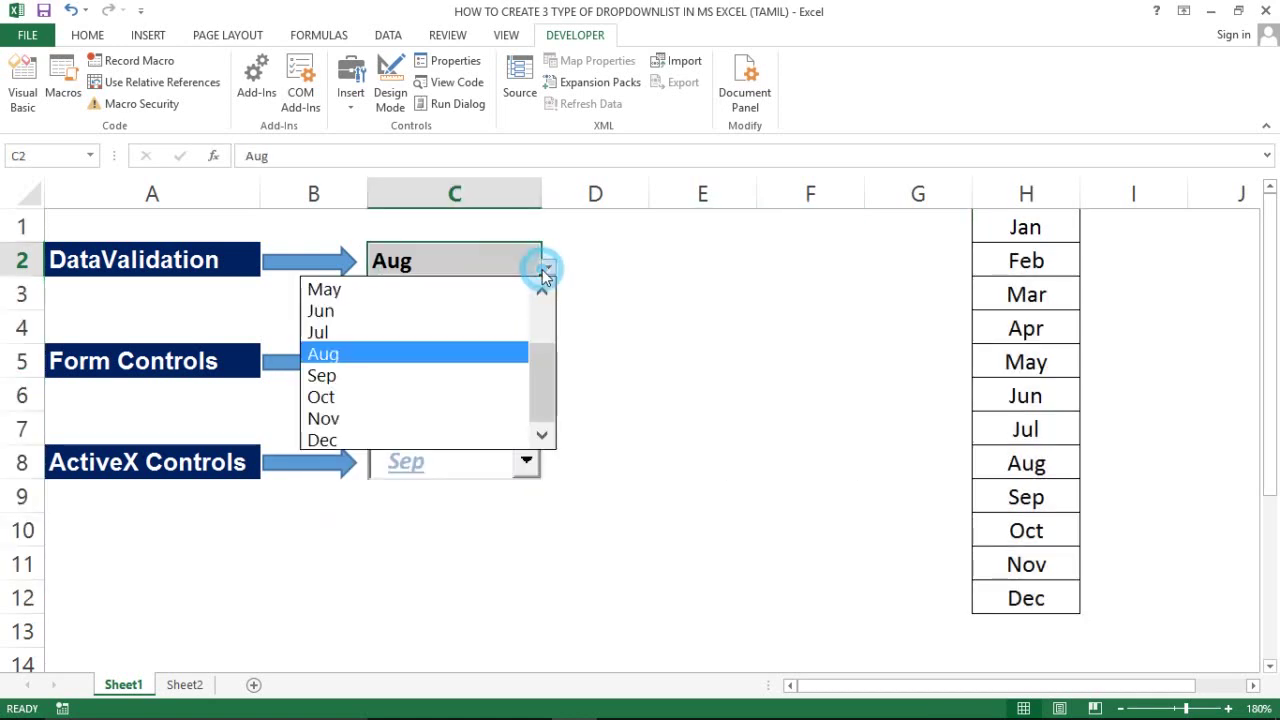
left_click(470, 310)
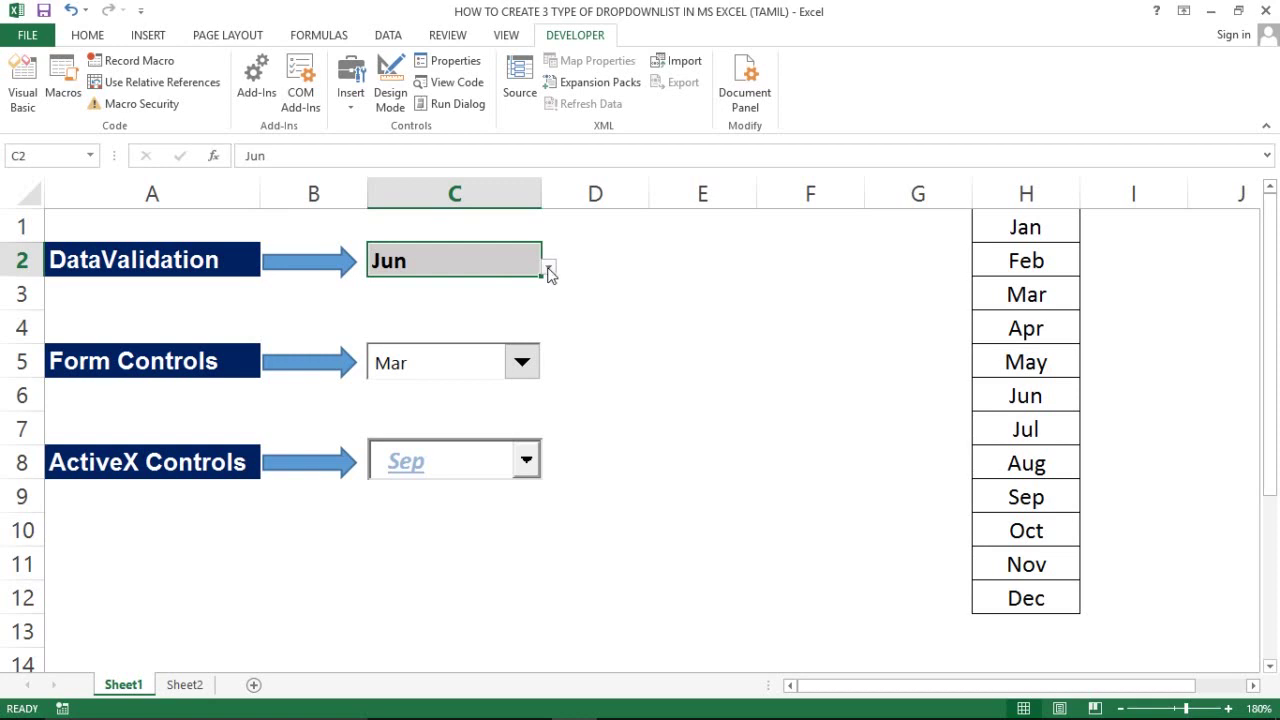
left_click(521, 364)
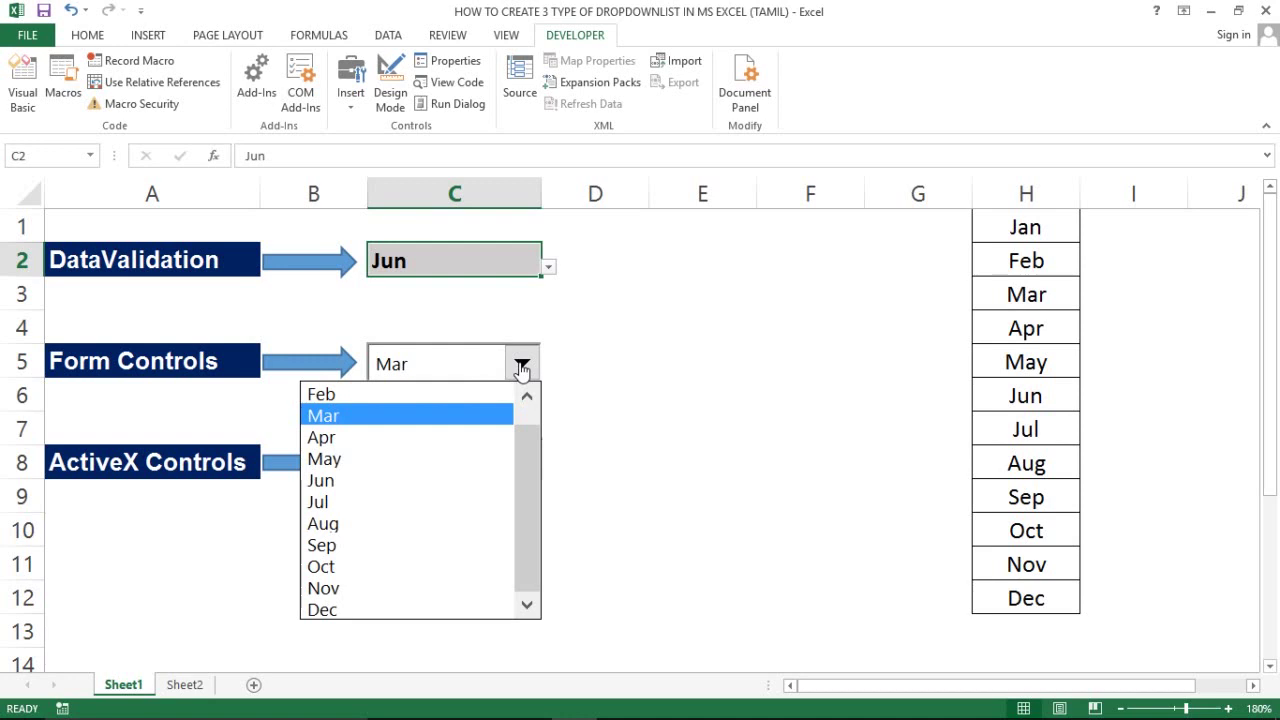
left_click(643, 387)
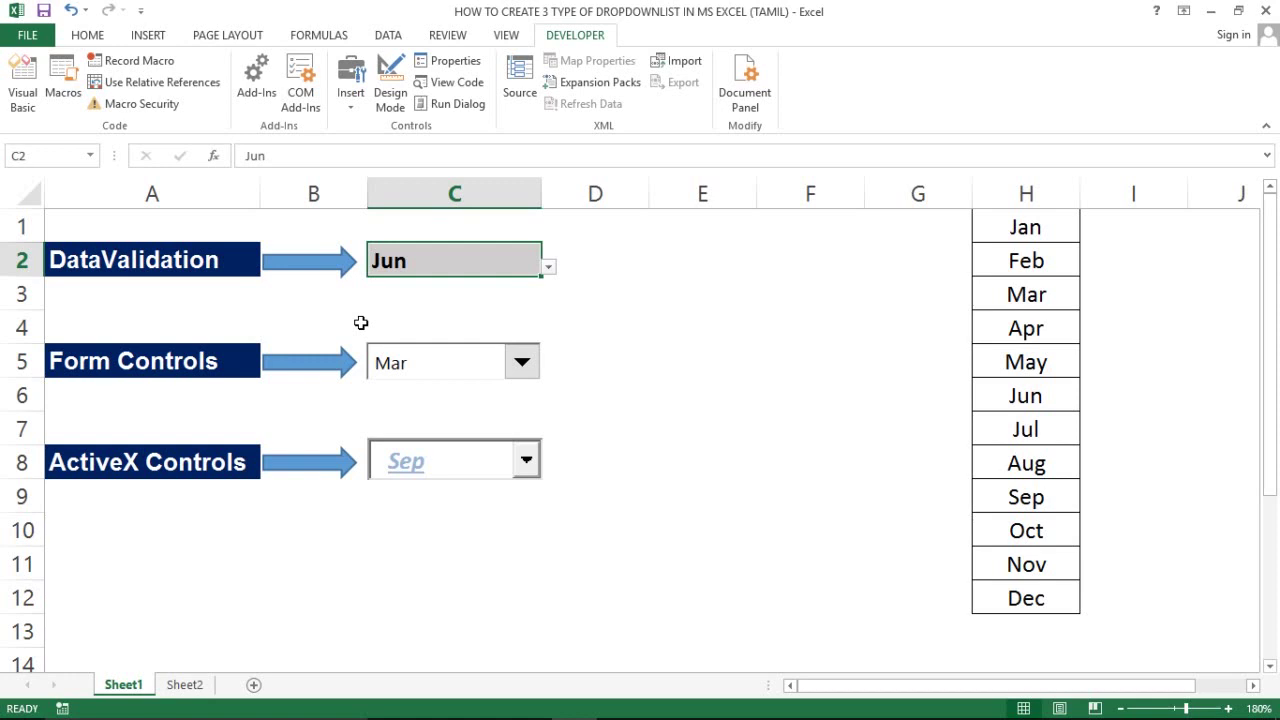
left_click(449, 432)
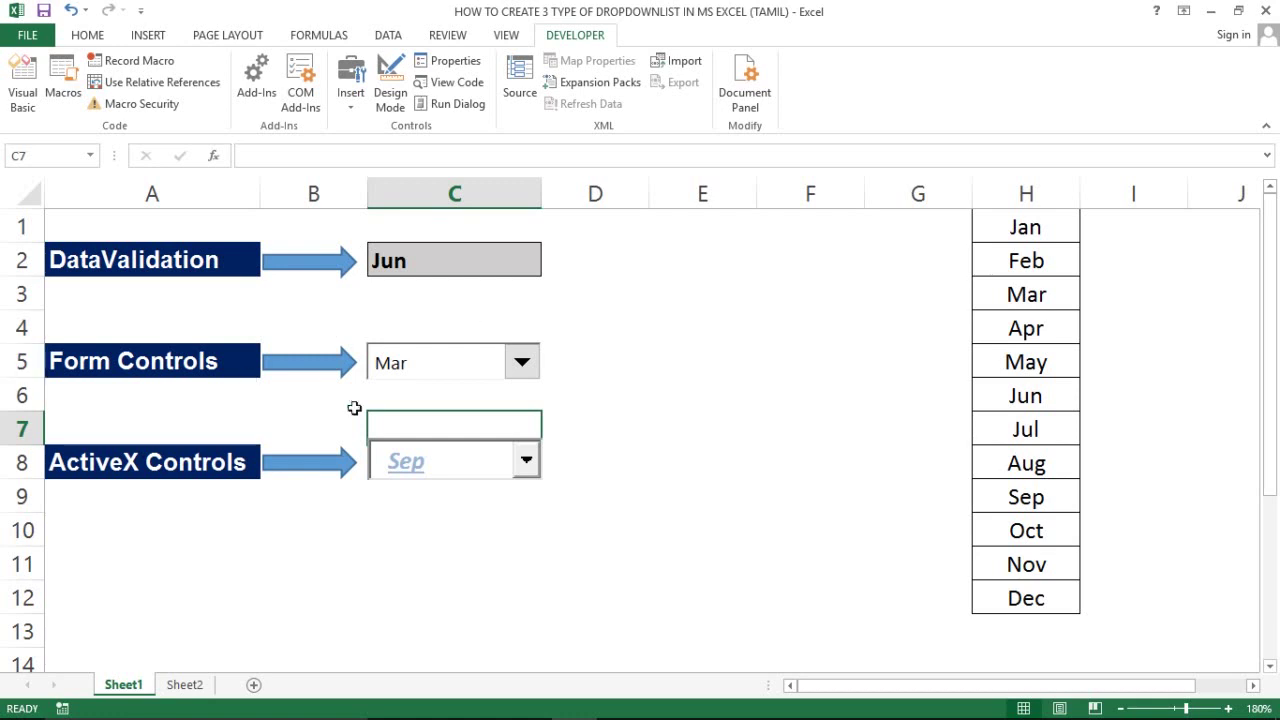
On Sheet2, select the Jan–Dec list in H1:H12, then select cell C2 for a new dropdown.
left_click(184, 685)
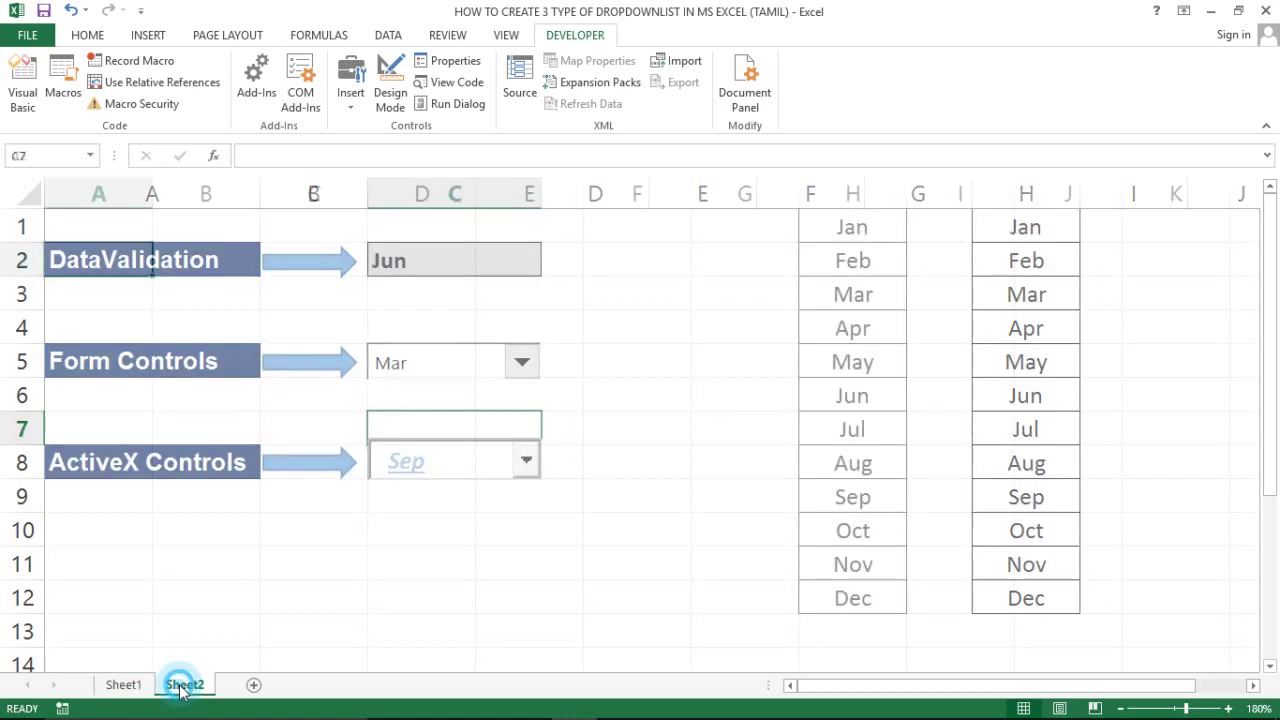
left_click(870, 235)
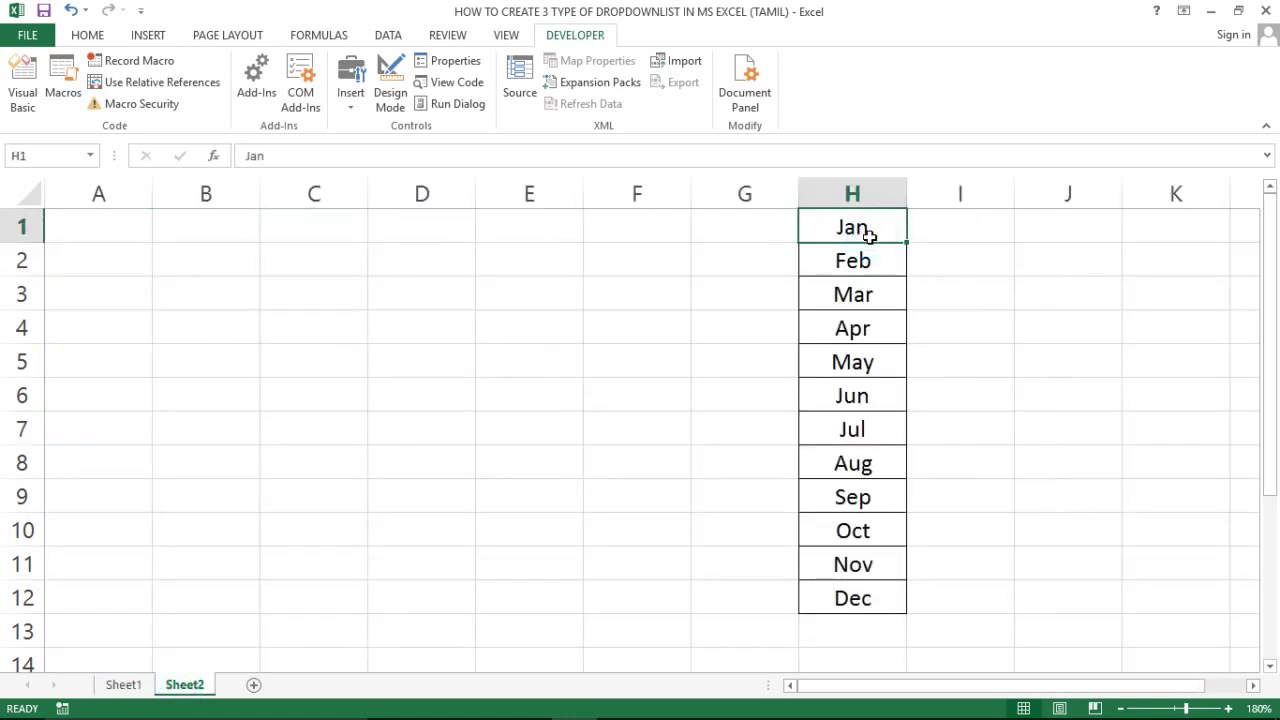
key("ctrl+shift+Down")
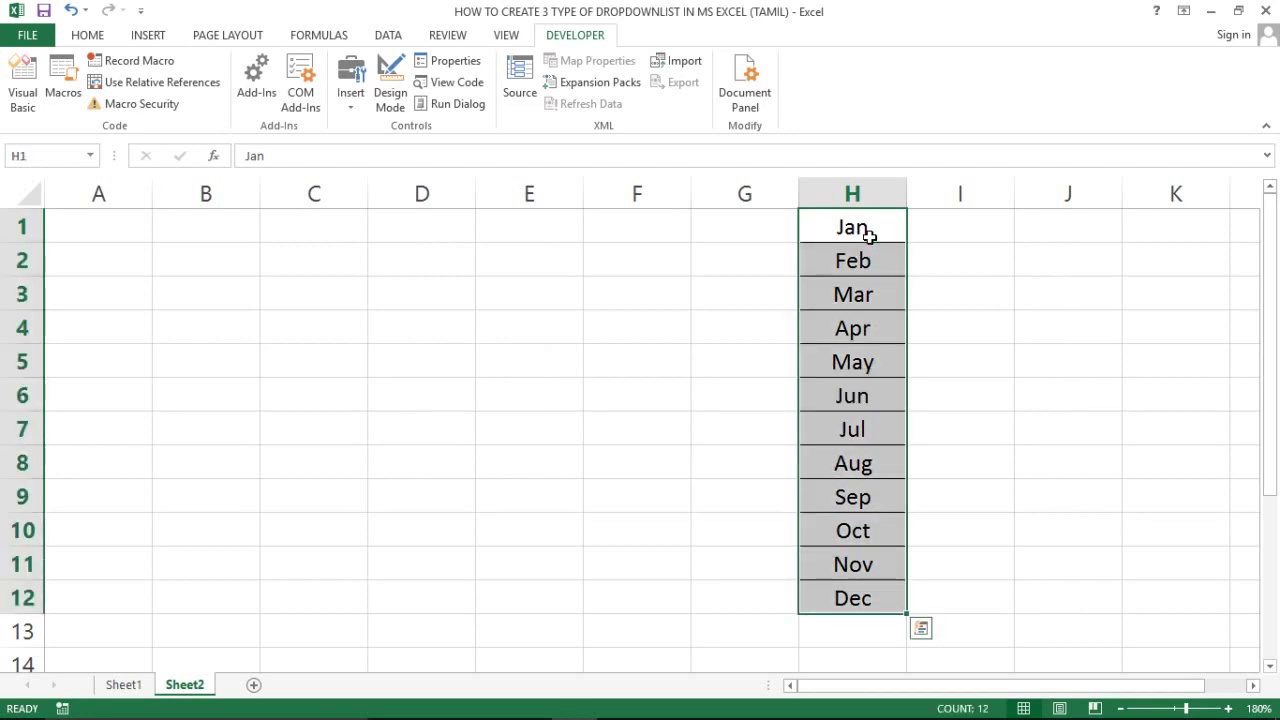
left_click(419, 230)
left_click(338, 256)
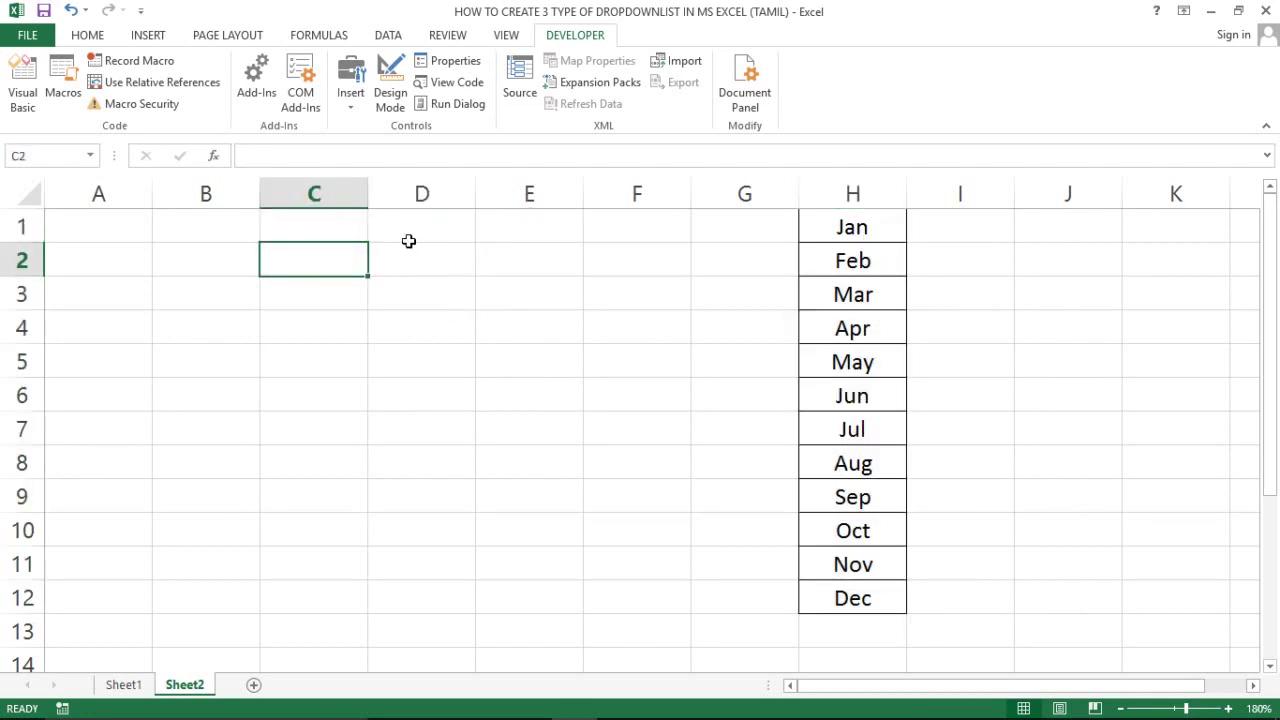
left_click(388, 38)
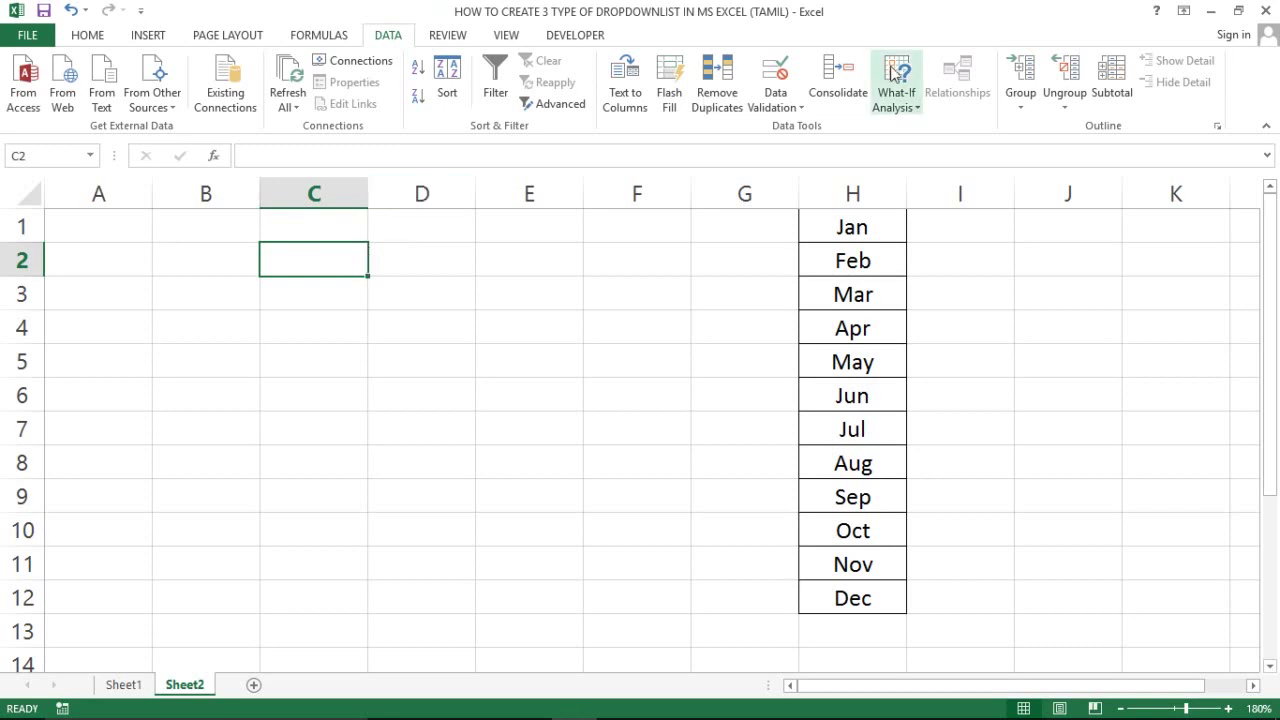
Give C2 a List validation whose source is =$H$1:$H$12 (Jan–Dec).
left_click(776, 104)
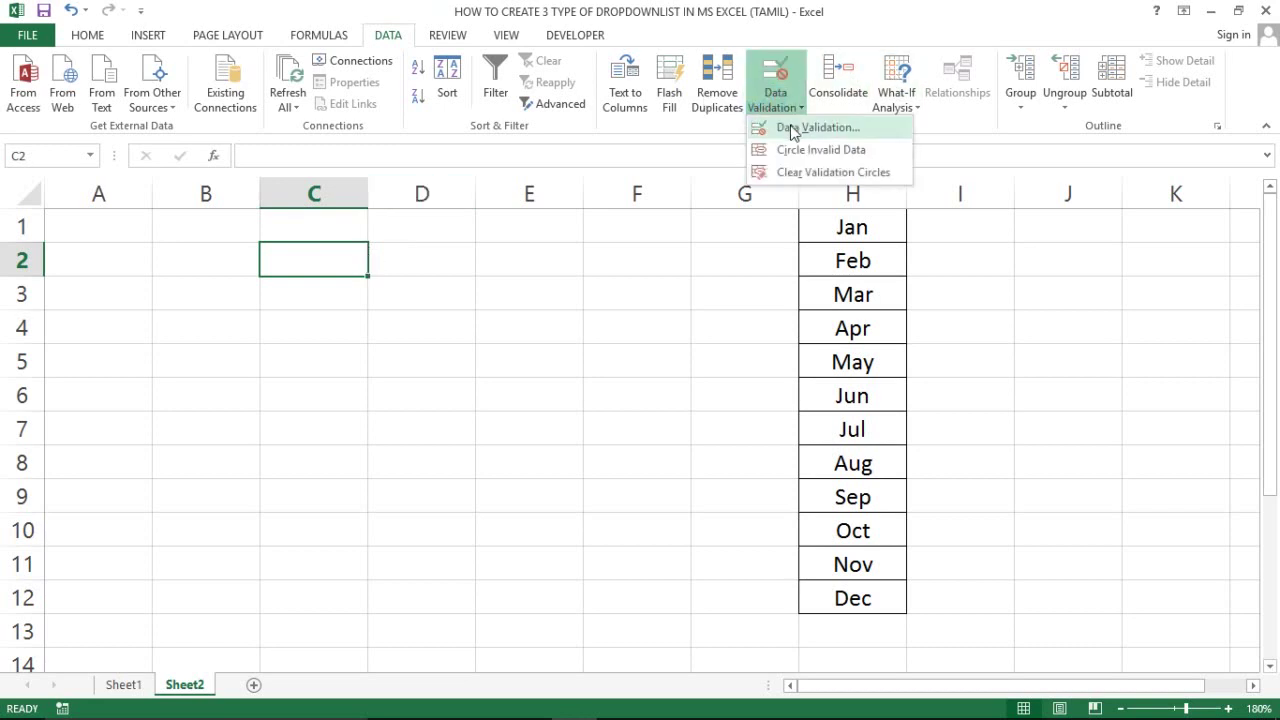
left_click(793, 128)
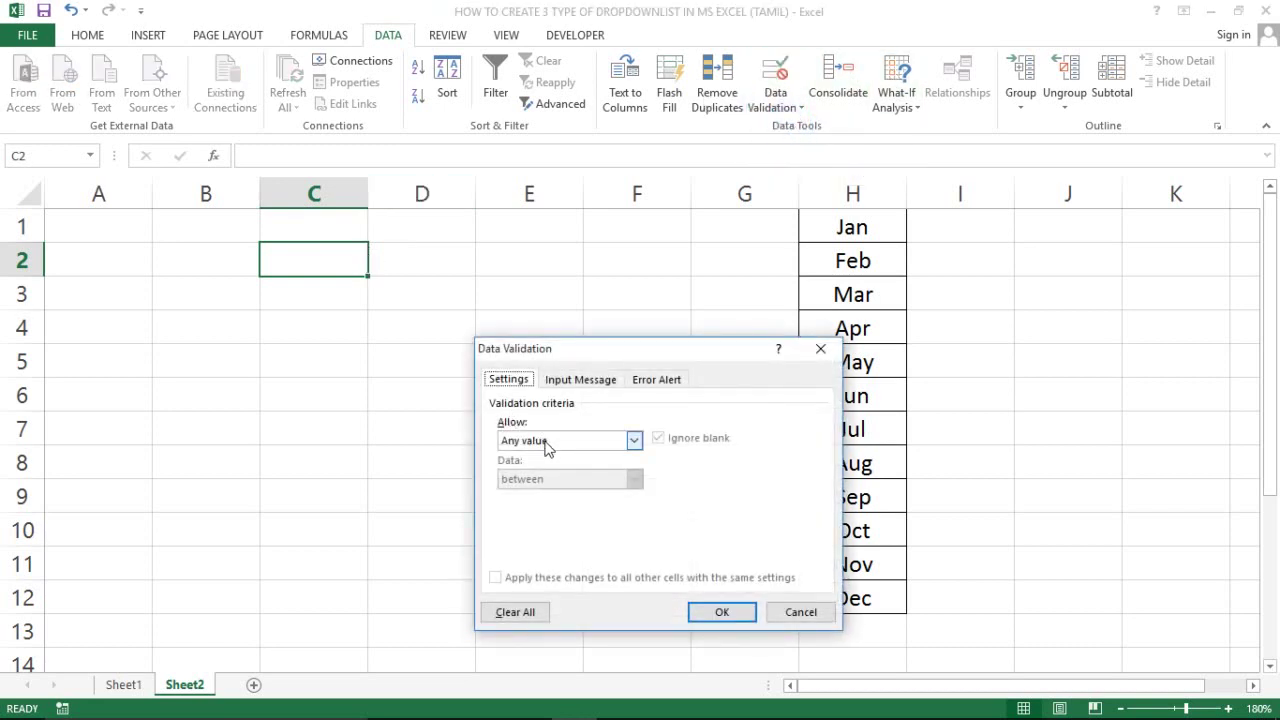
left_click(545, 445)
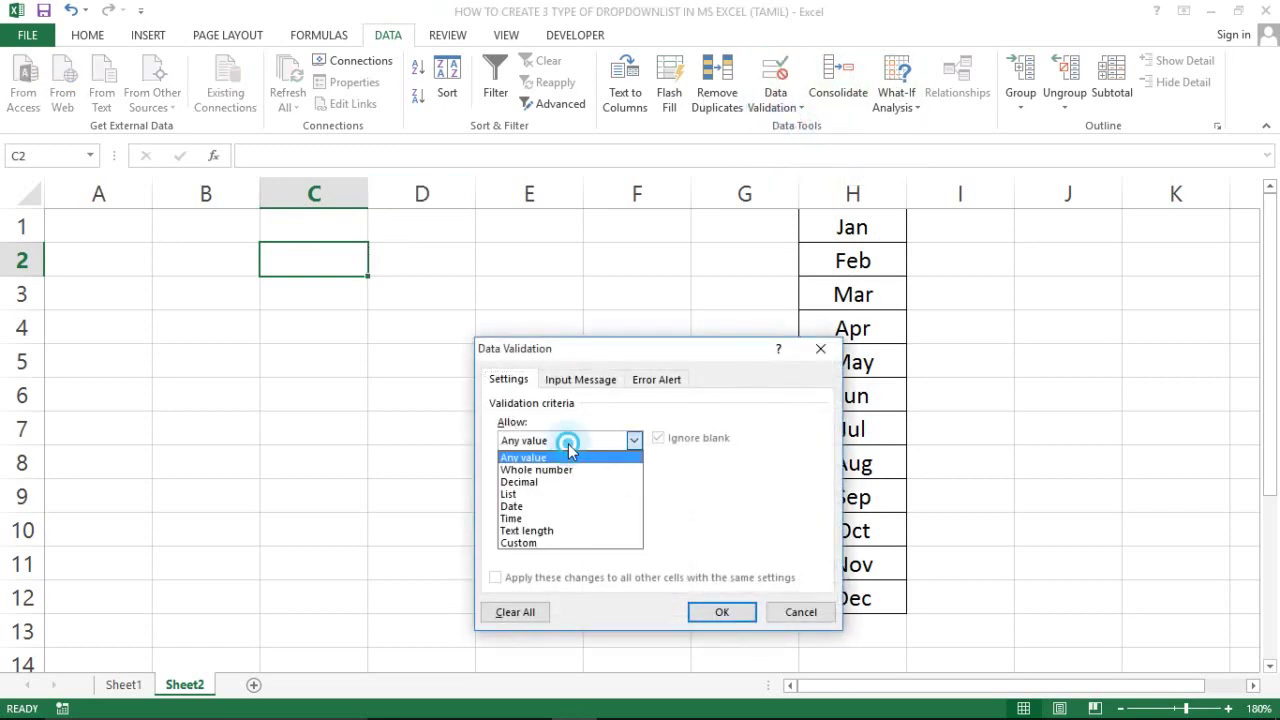
left_click(515, 494)
left_click(742, 518)
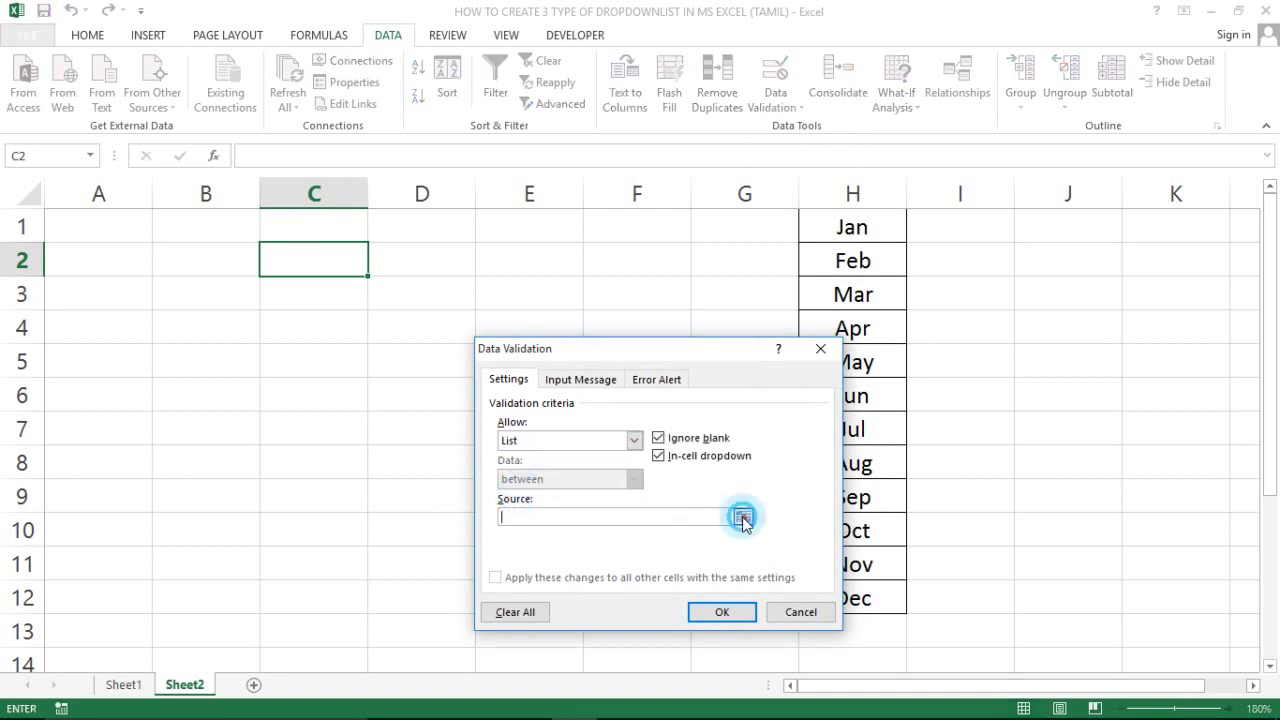
left_click(871, 224)
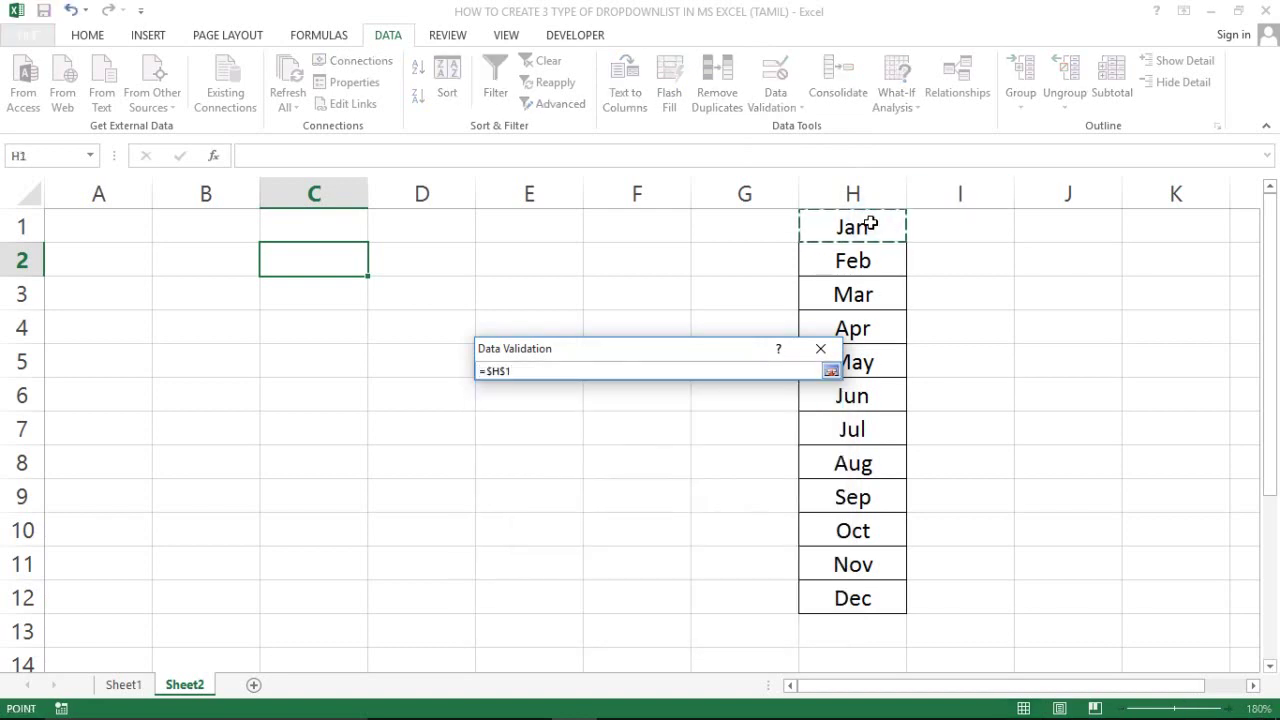
key("ctrl+shift+Down")
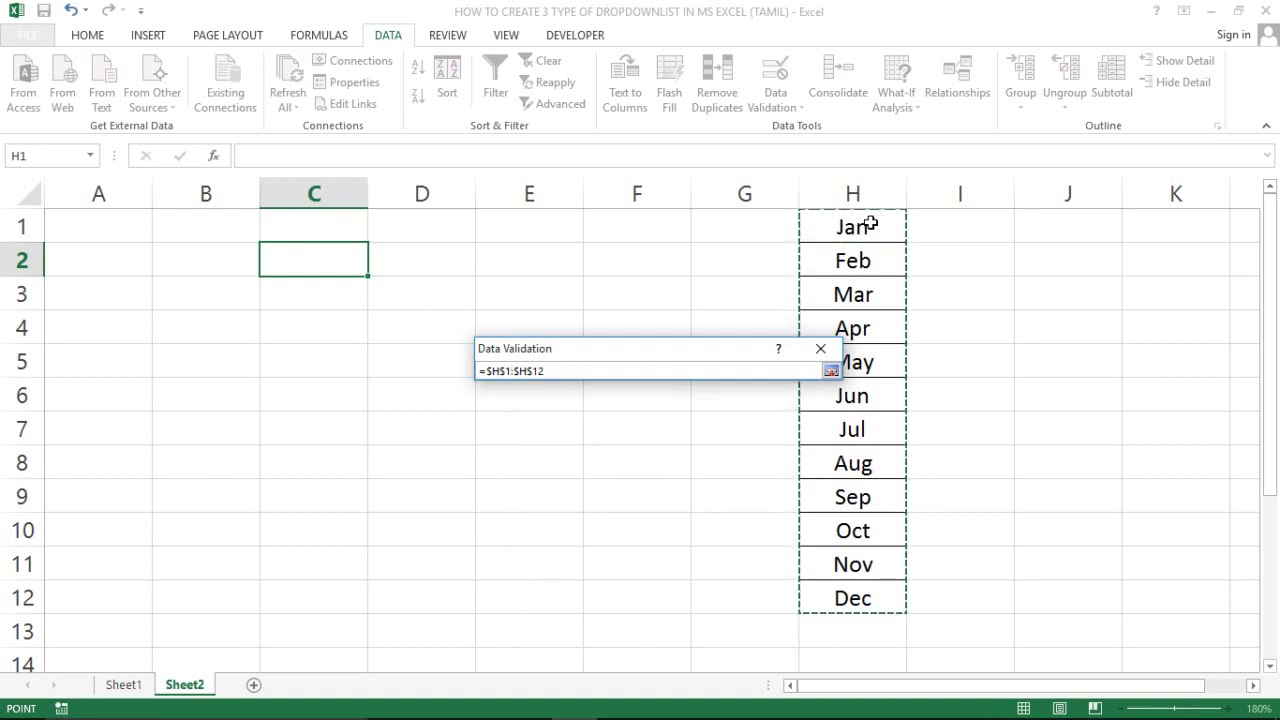
key("Return")
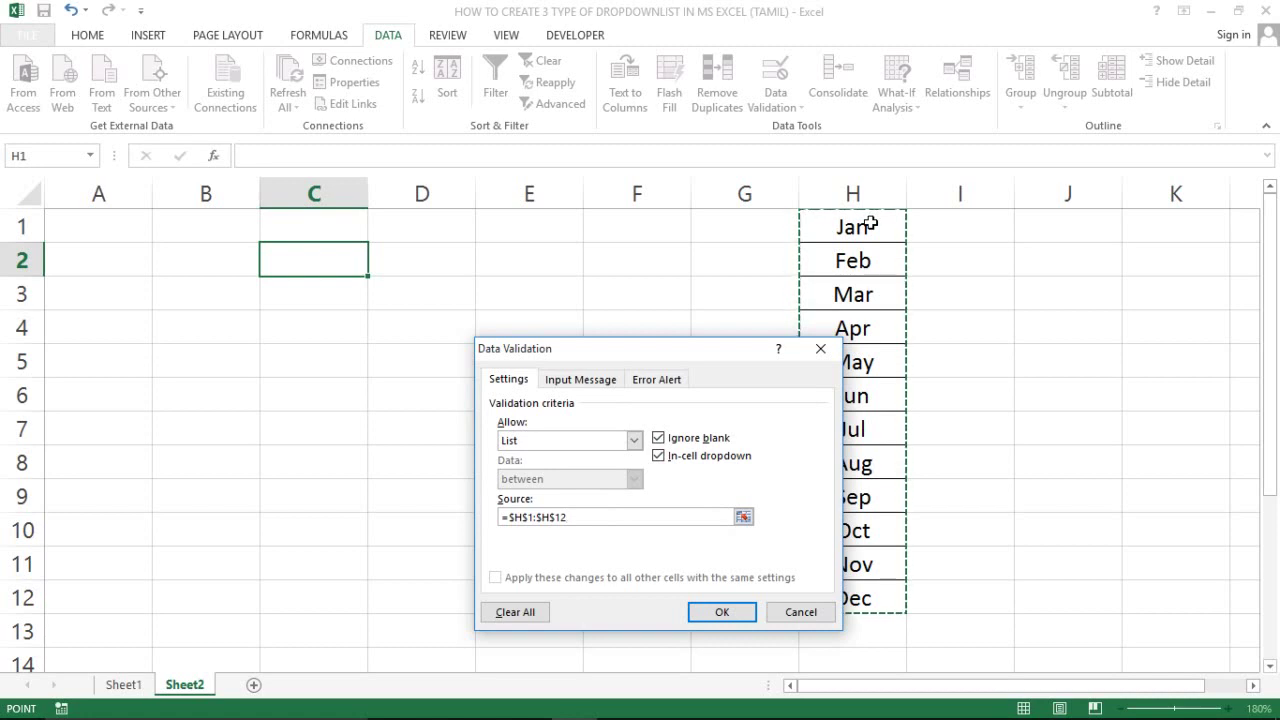
left_click(717, 613)
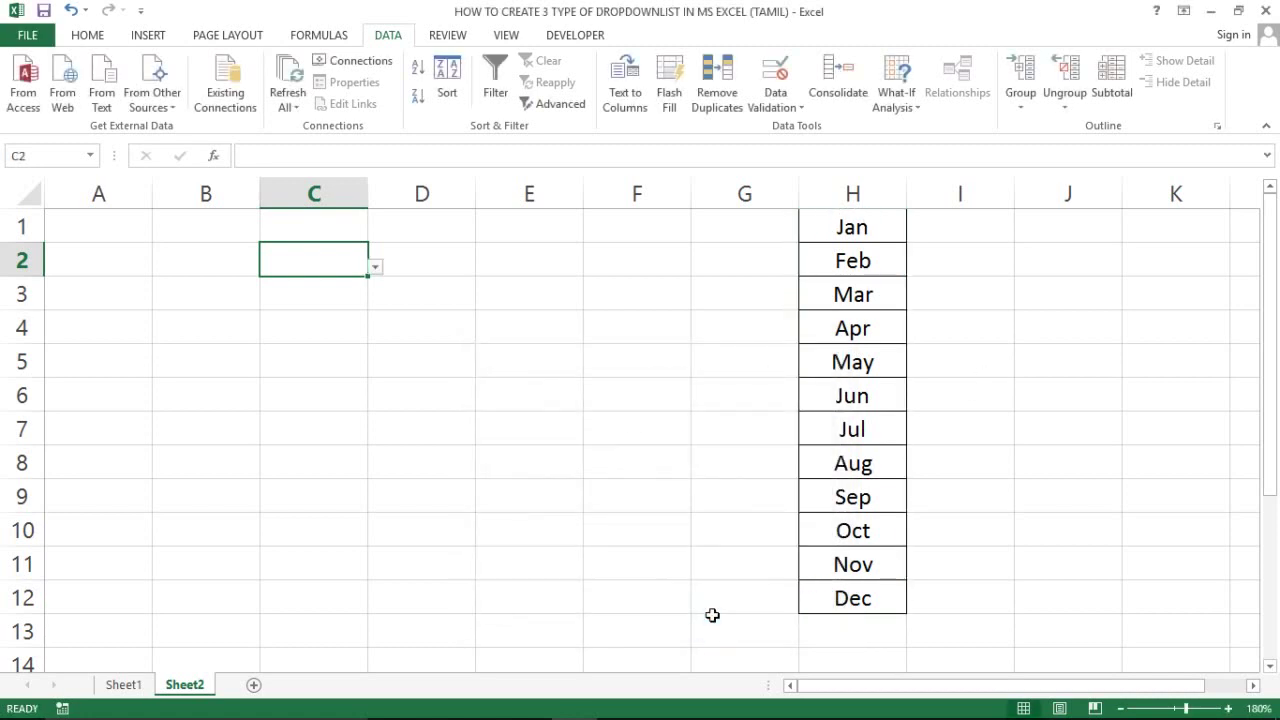
left_click(371, 269)
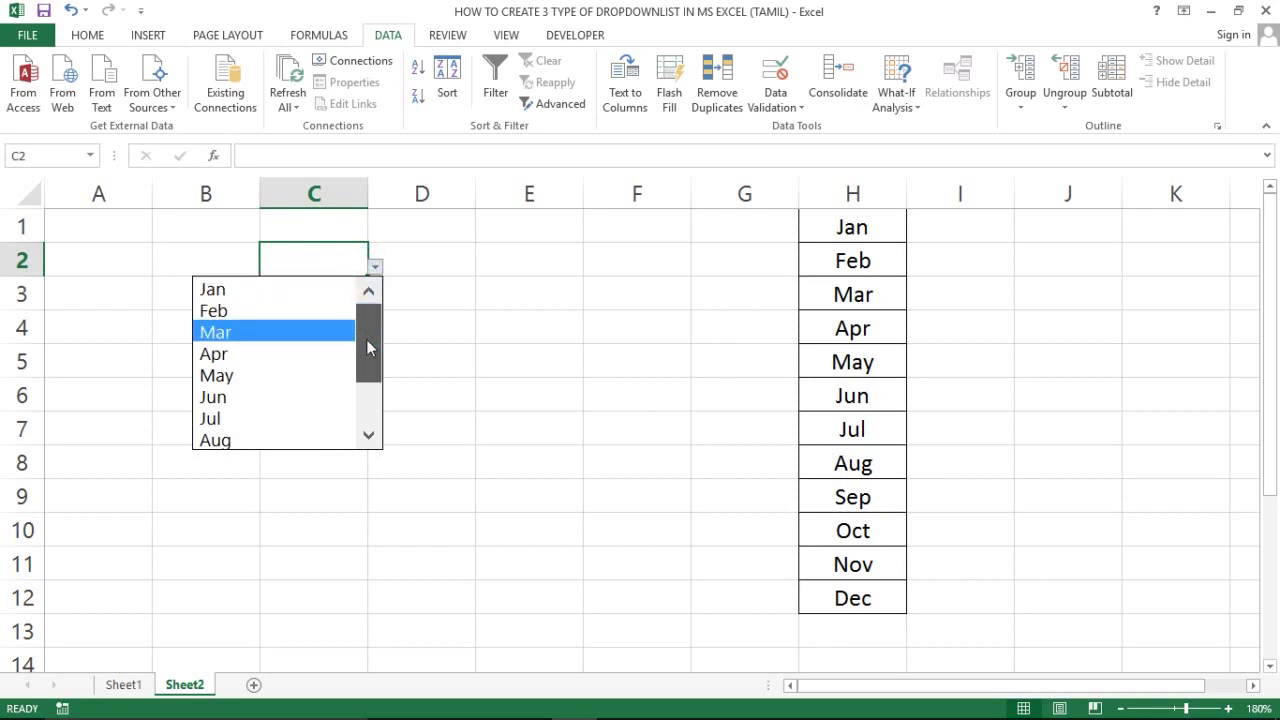
mouse_move(367, 334)
left_mouse_down()
mouse_move(370, 379)
mouse_move(371, 314)
left_mouse_up()
left_click_drag(372, 316, 386, 357)
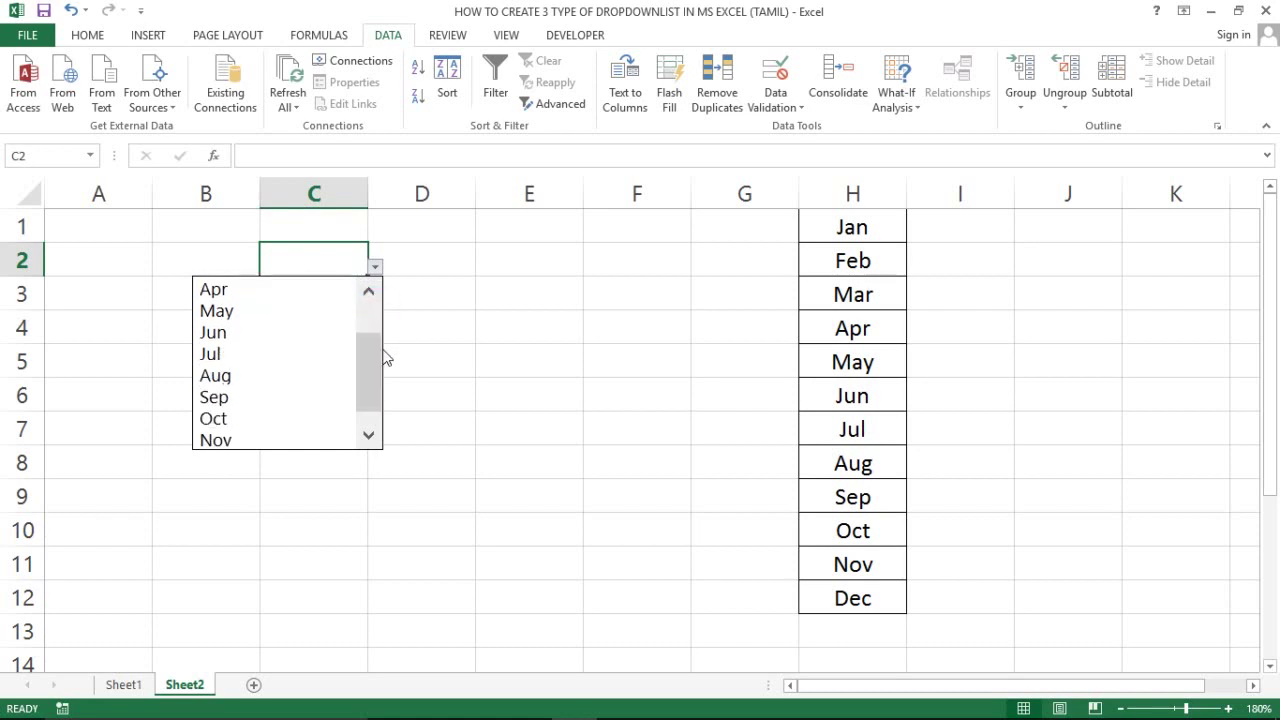
scroll(380, 300, "up", 1)
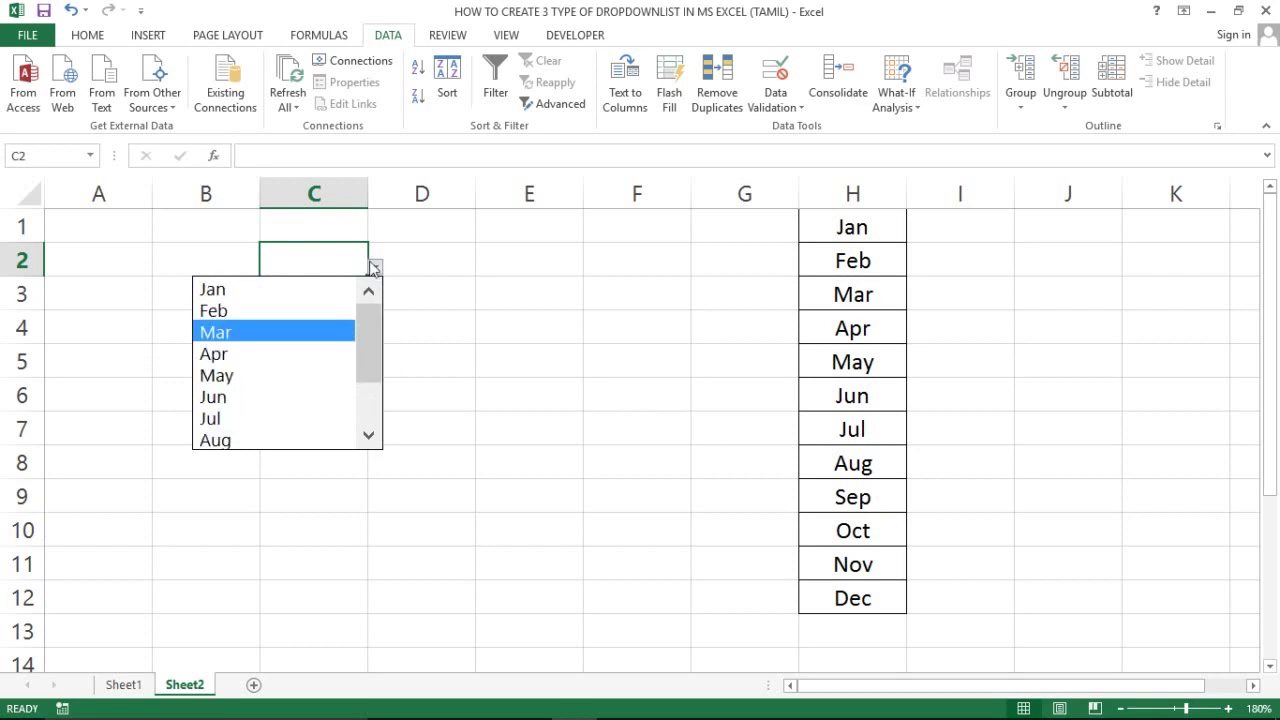
left_click(375, 270)
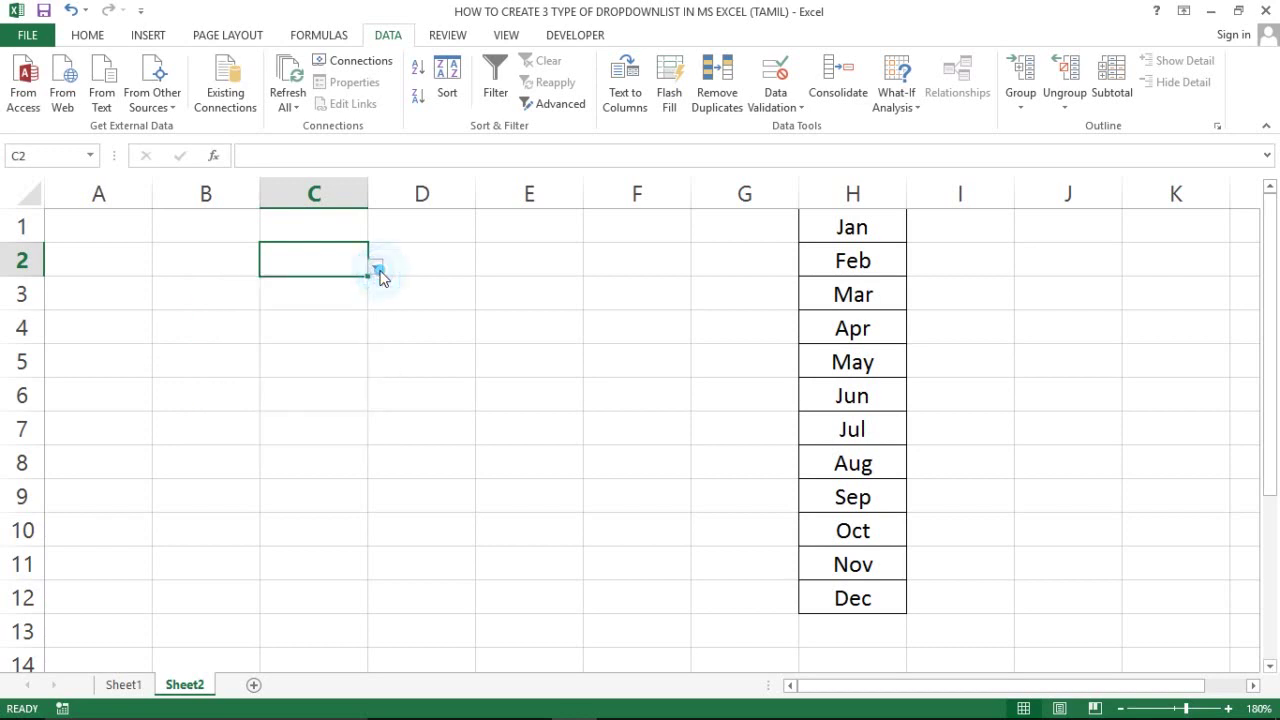
left_click(376, 271)
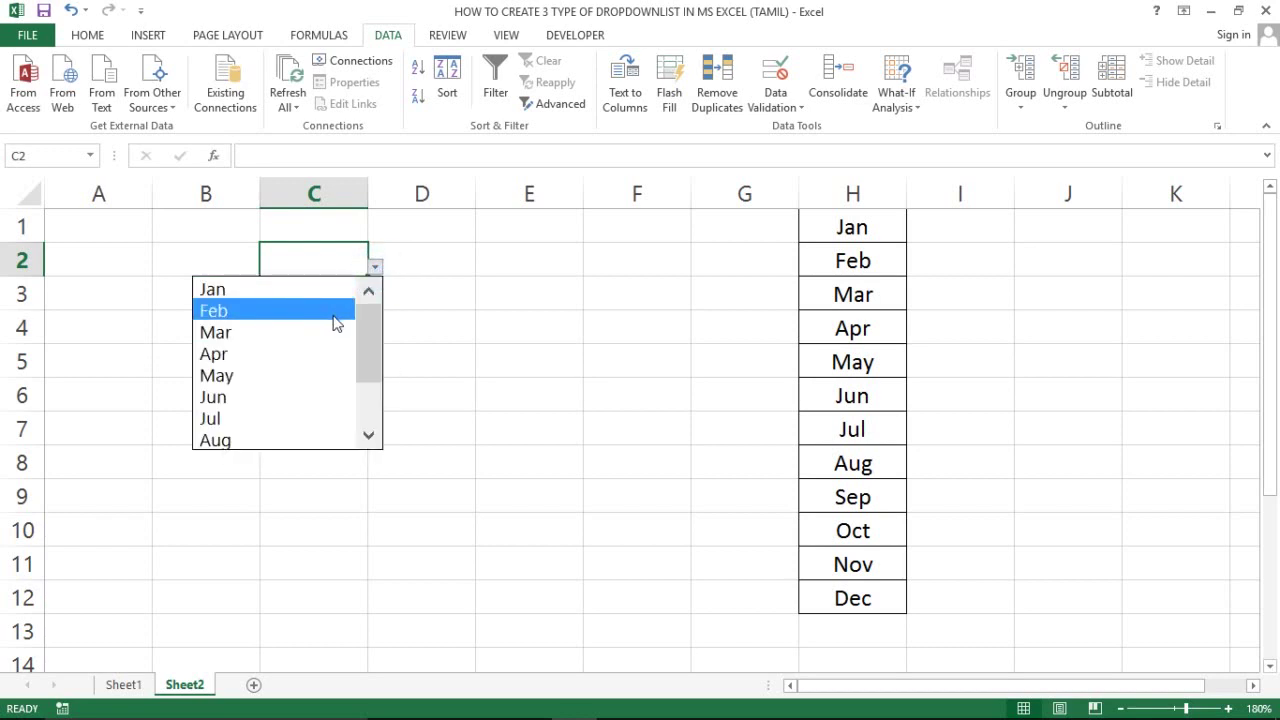
left_click_drag(365, 341, 363, 376)
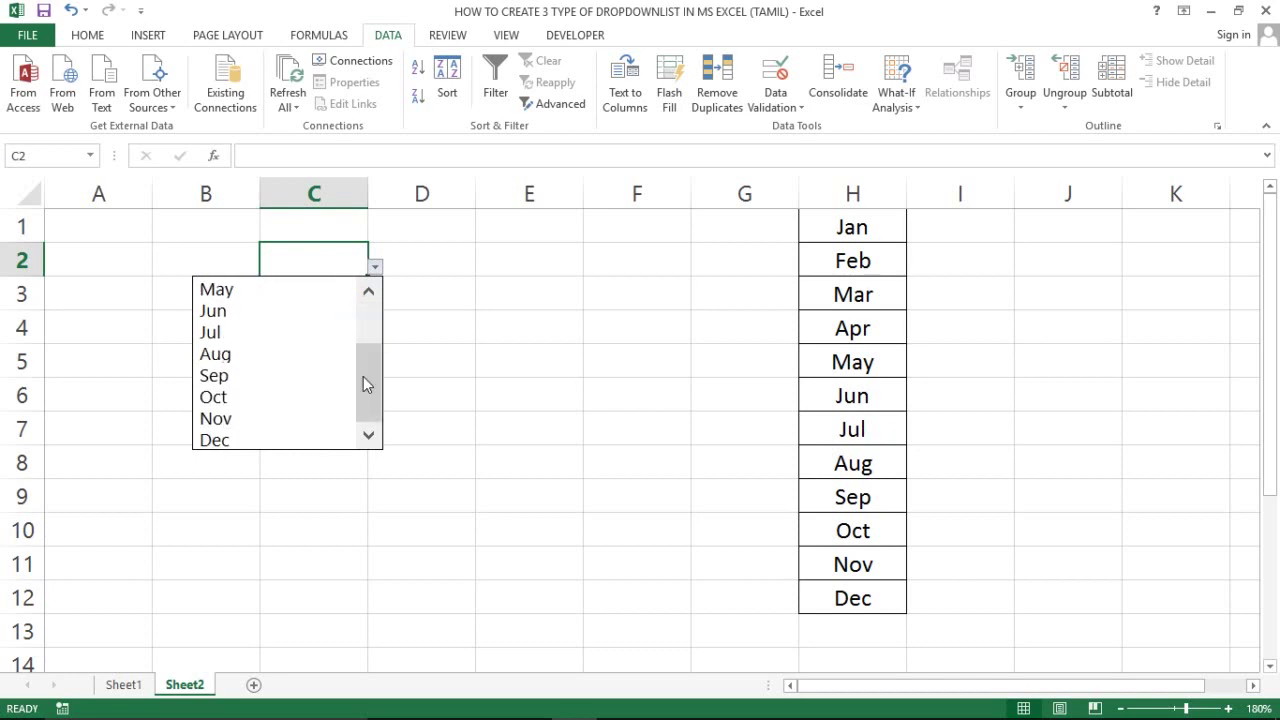
left_click(917, 228)
left_click(867, 230)
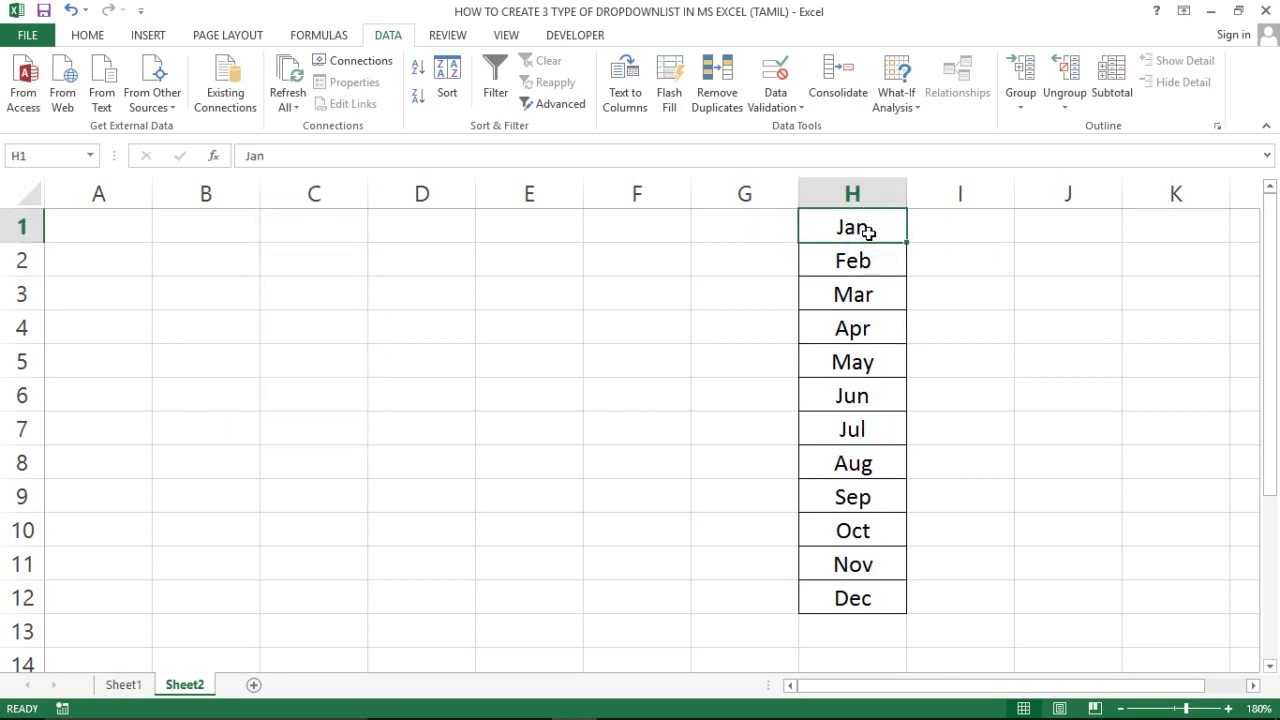
key("ctrl+shift+Down")
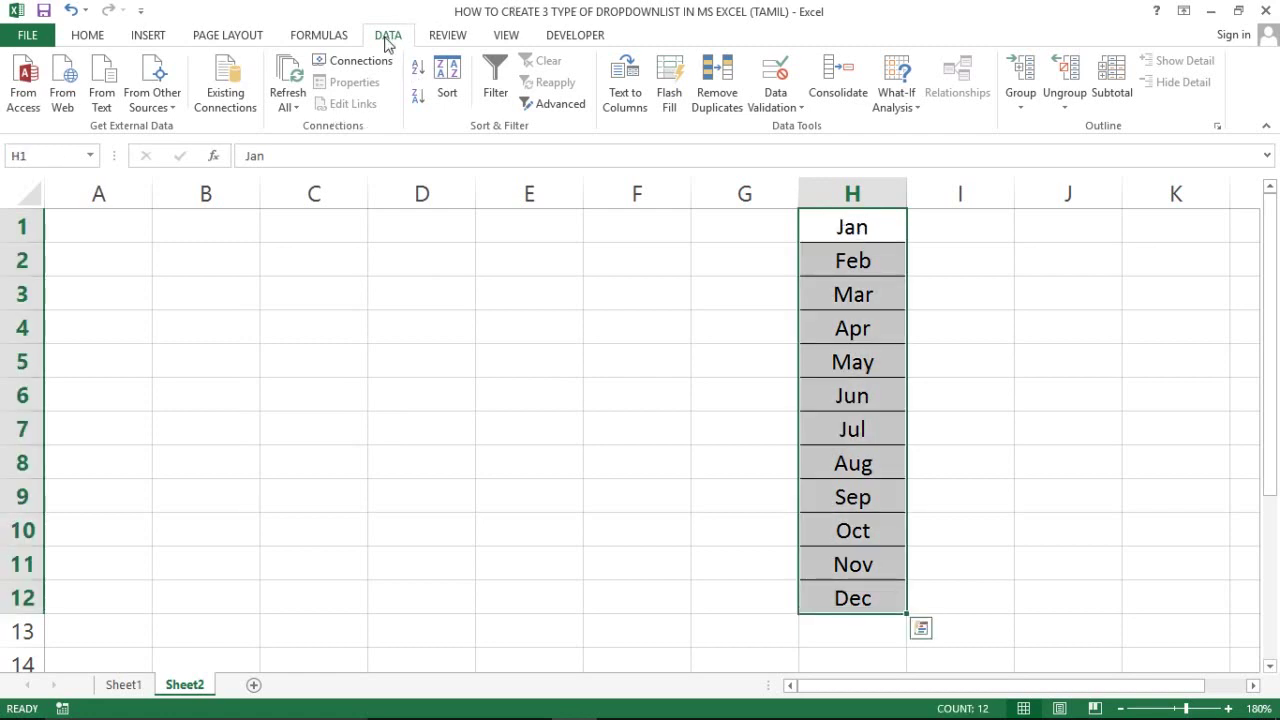
left_click(313, 265)
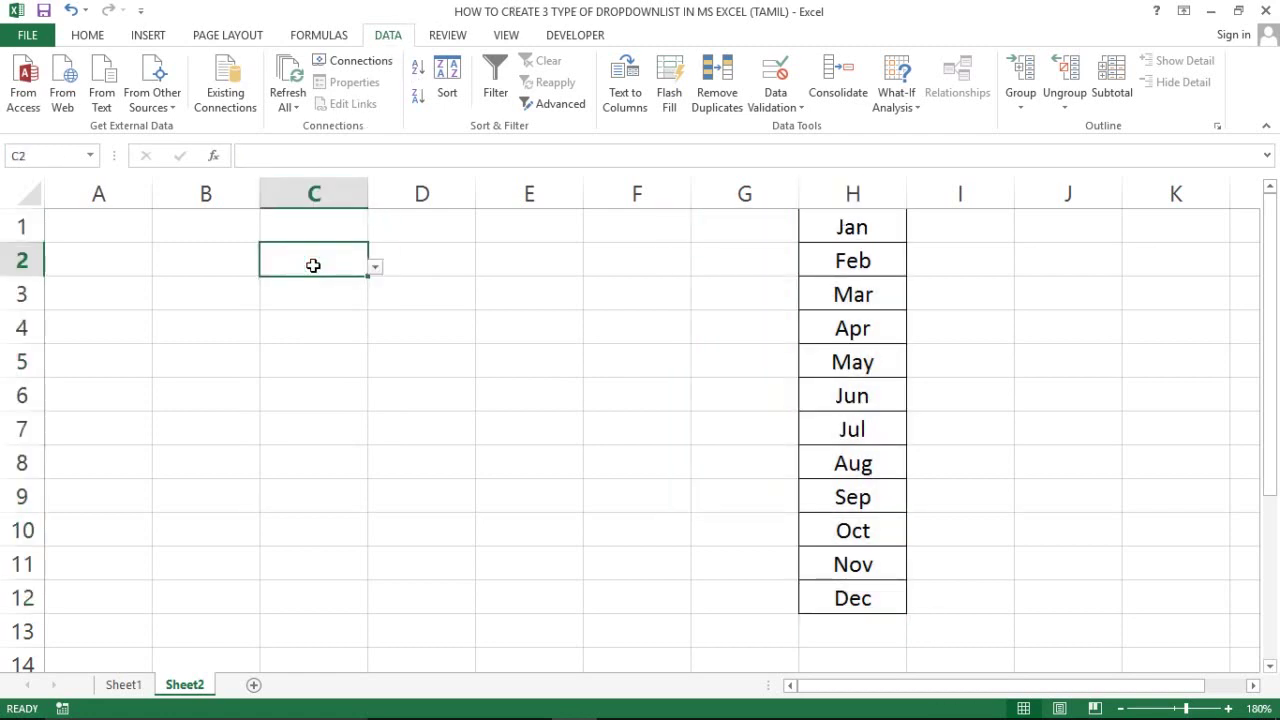
left_click(124, 273)
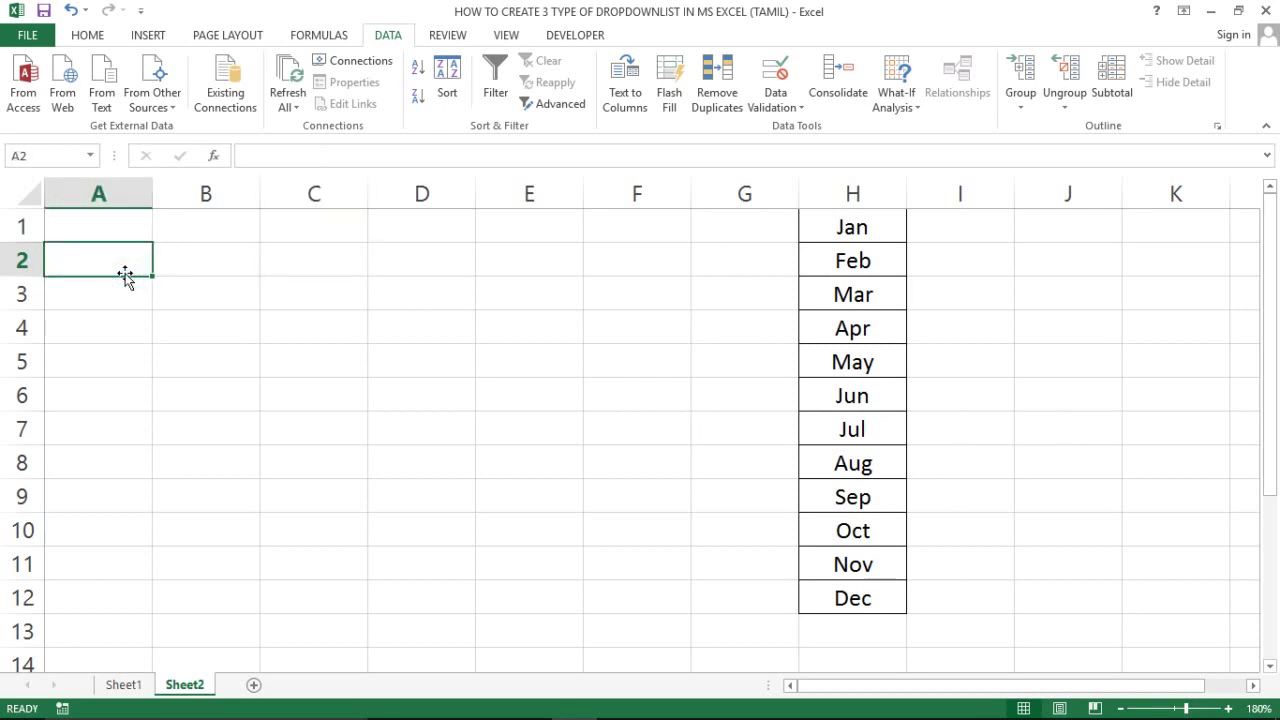
left_click(300, 282)
left_click(331, 261)
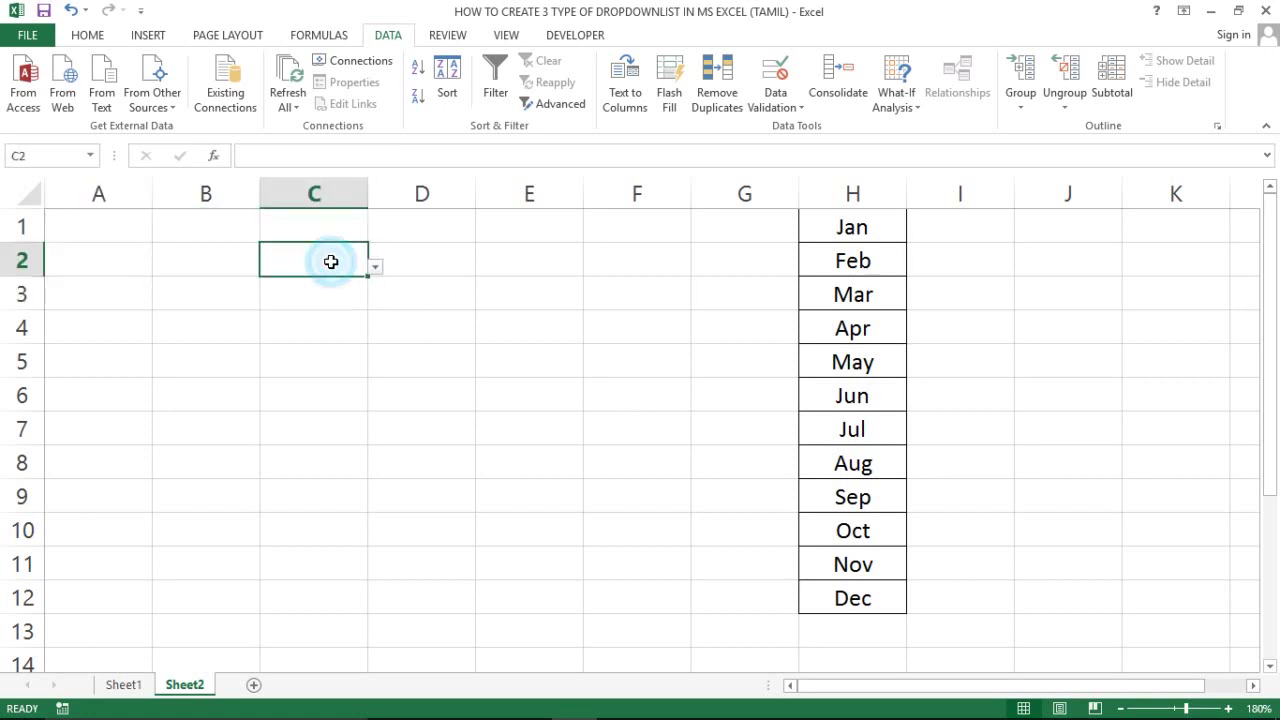
Fill cell C2 with light grey.
left_click(87, 35)
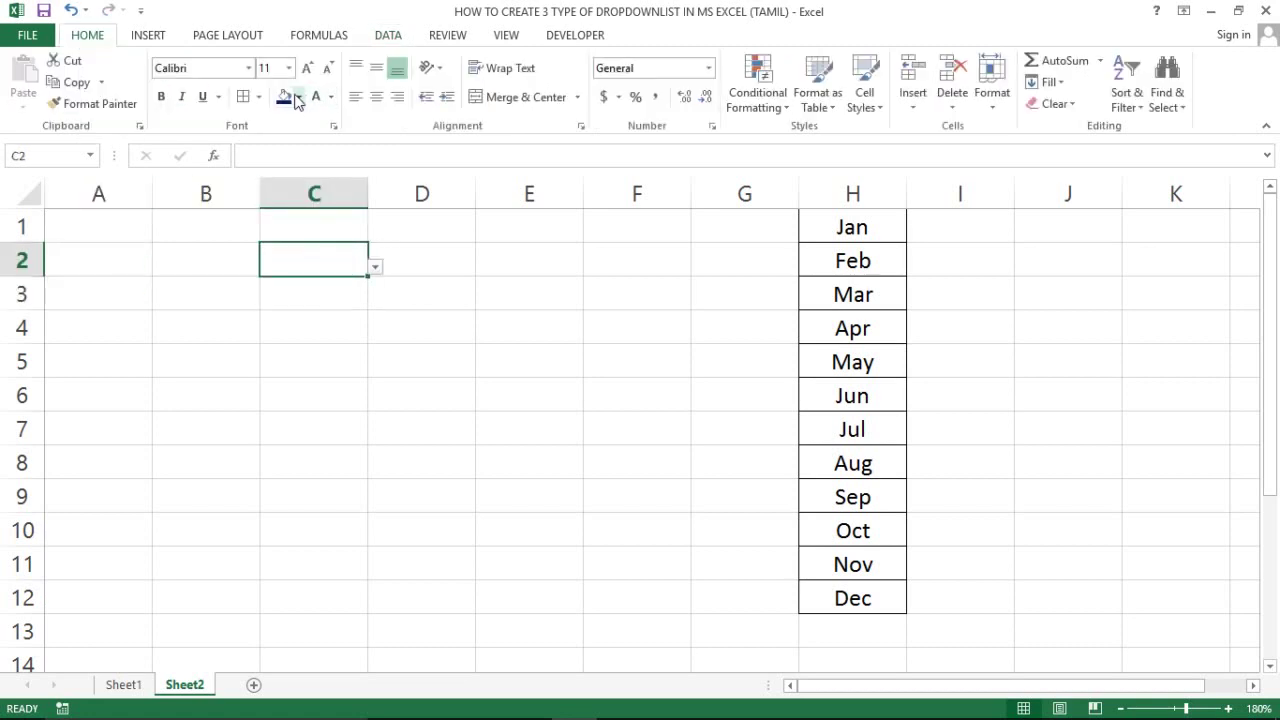
left_click(299, 97)
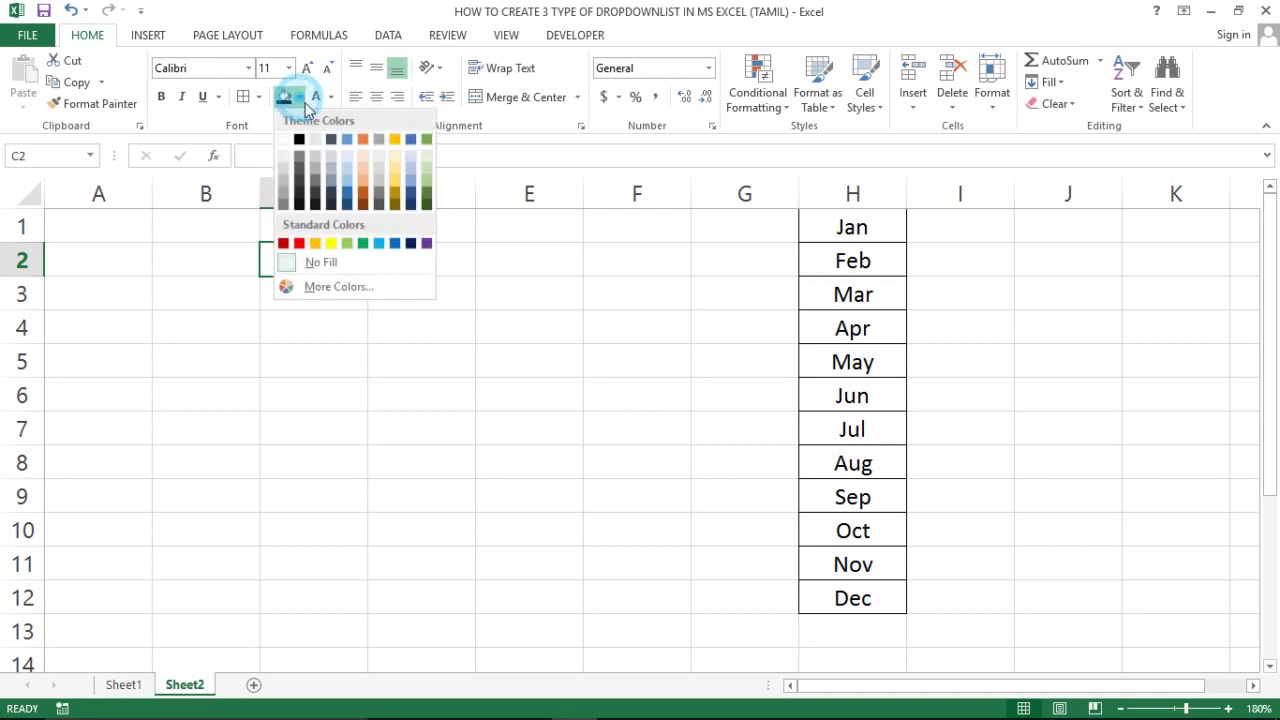
left_click(310, 153)
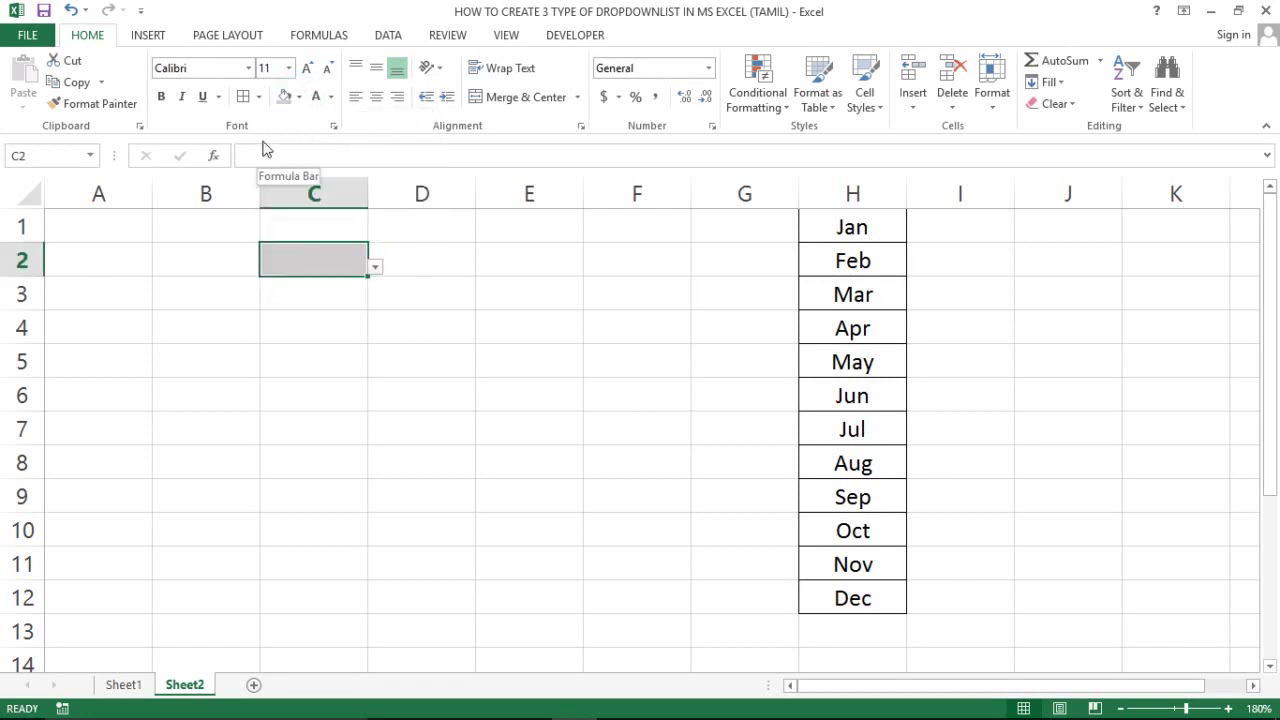
left_click(241, 97)
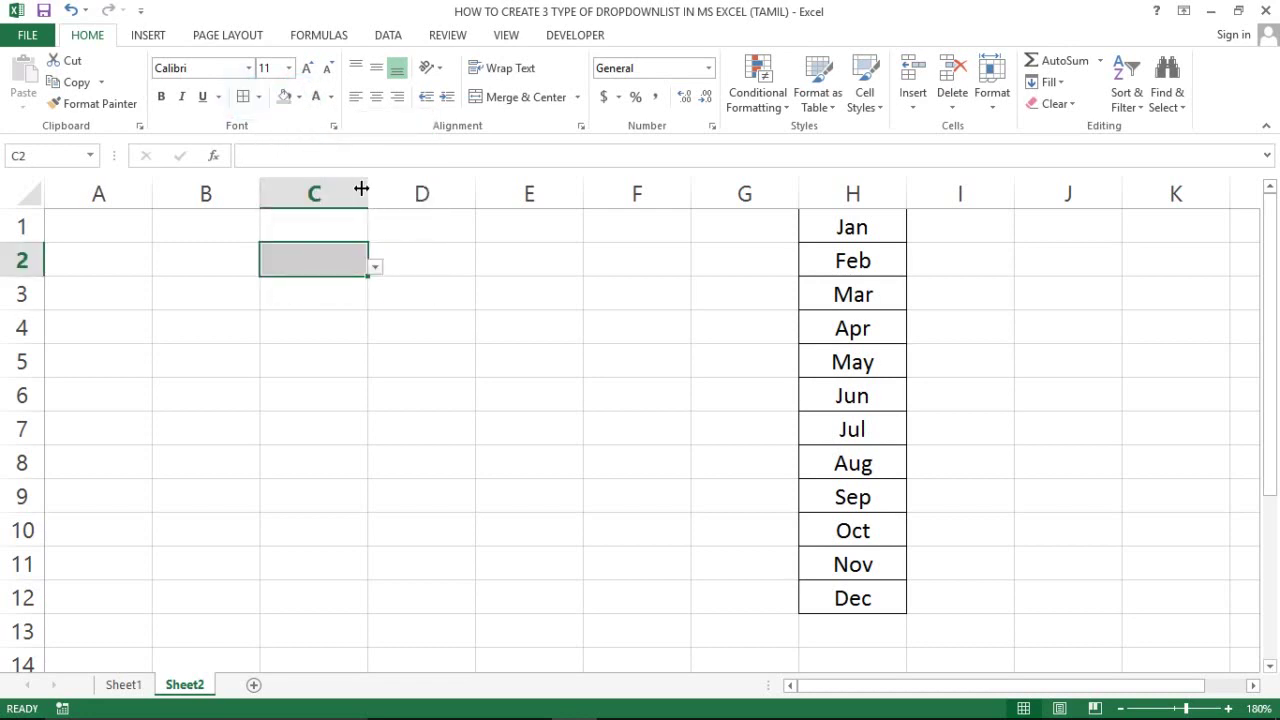
Widen column C and check that C2's month list still opens.
left_click_drag(369, 193, 448, 193)
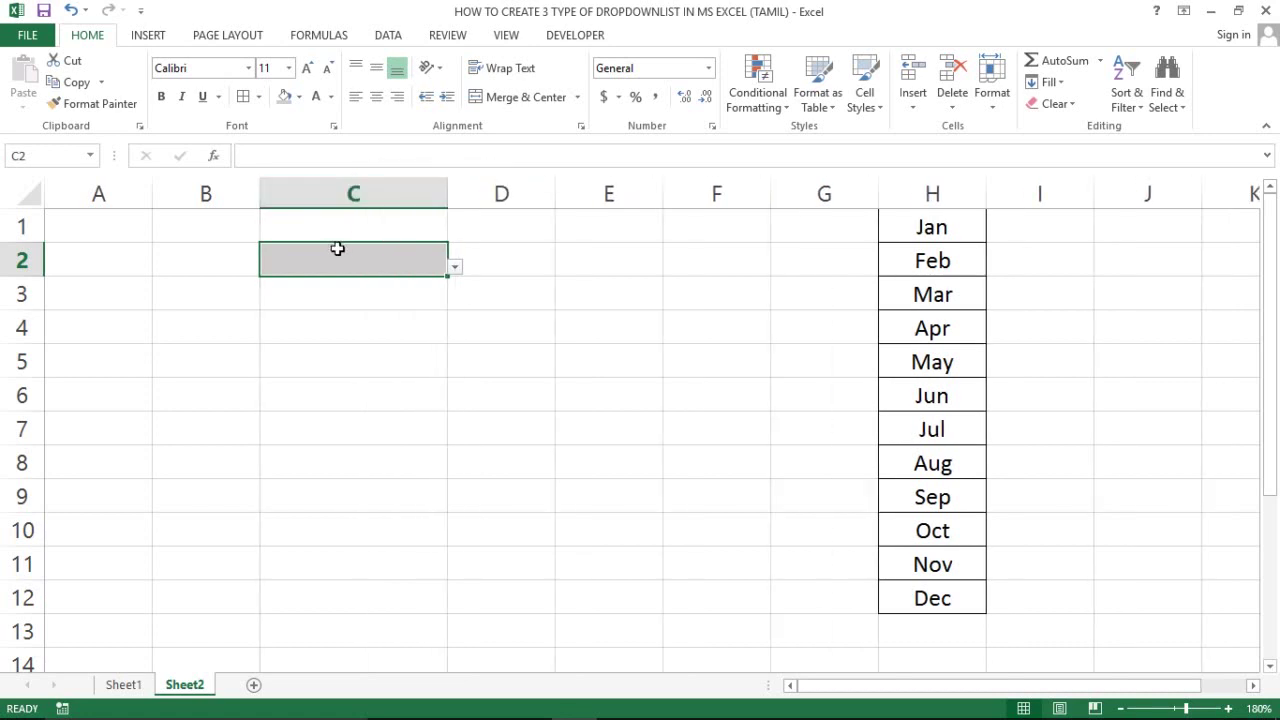
left_click(455, 268)
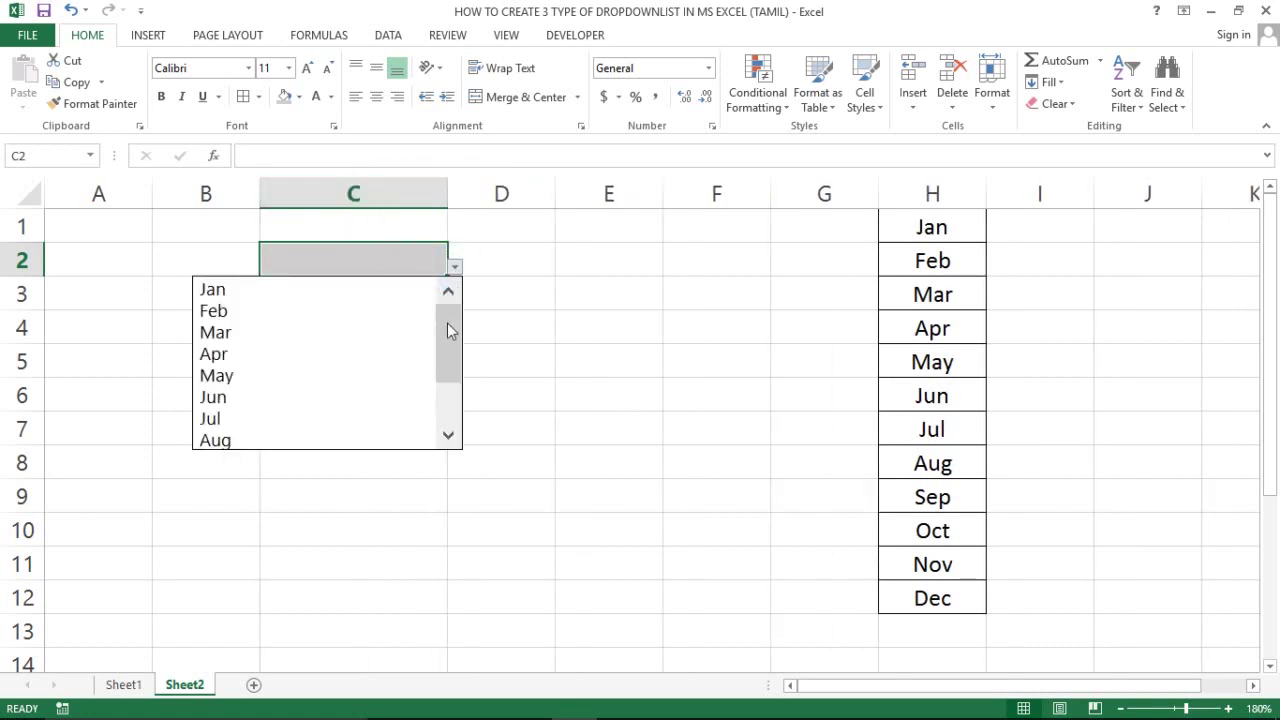
left_click(95, 254)
left_click(94, 258)
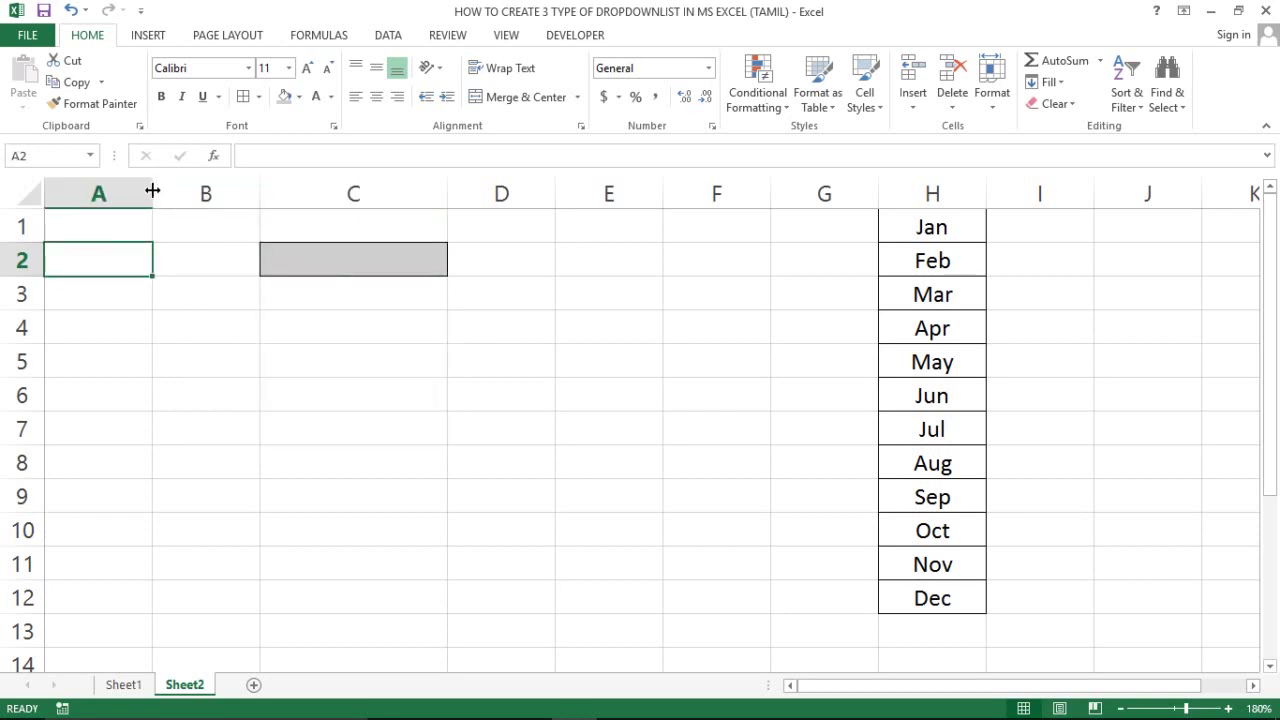
Widen column A and enter the label 'DataValidation' in cell A2.
left_click_drag(152, 190, 283, 190)
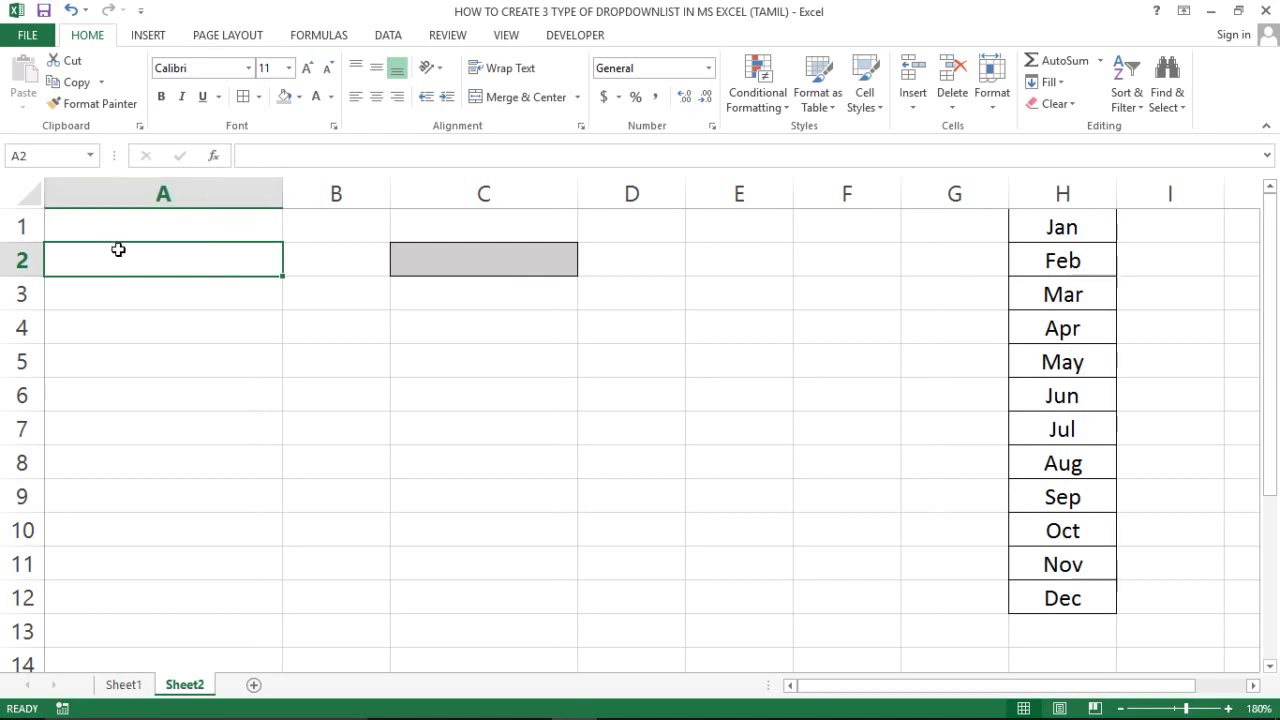
type("Data")
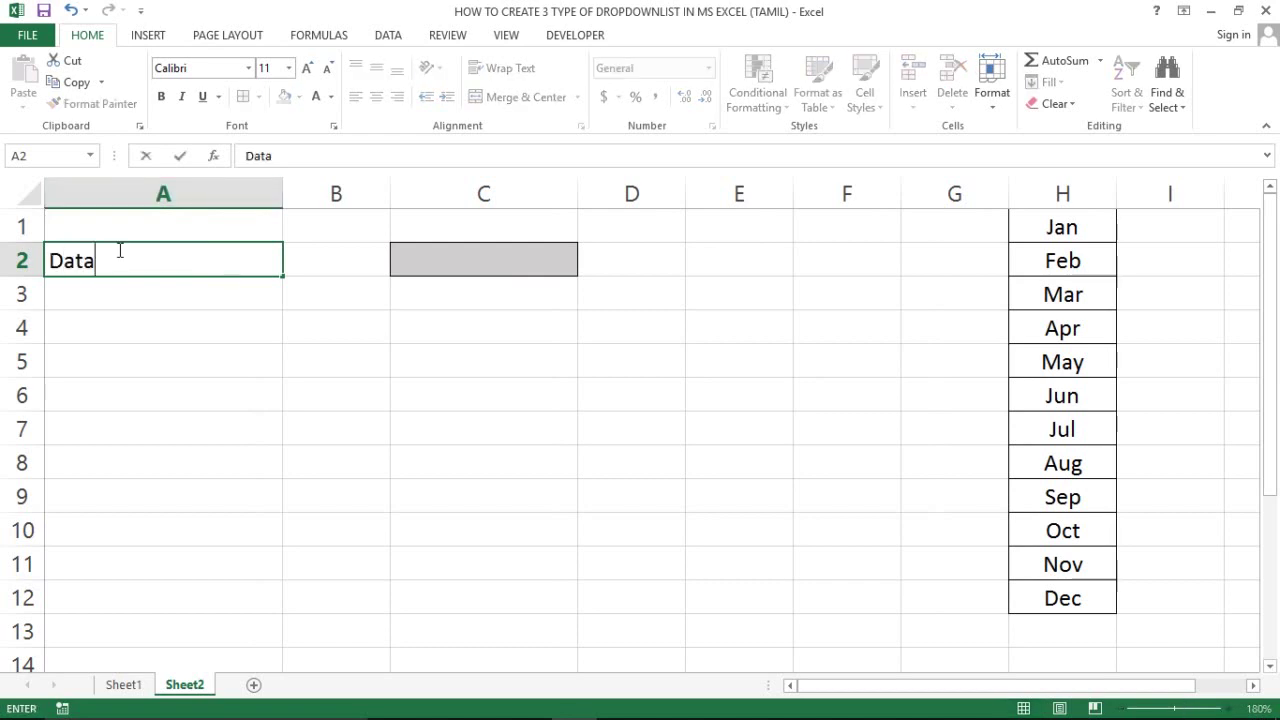
type("Validation")
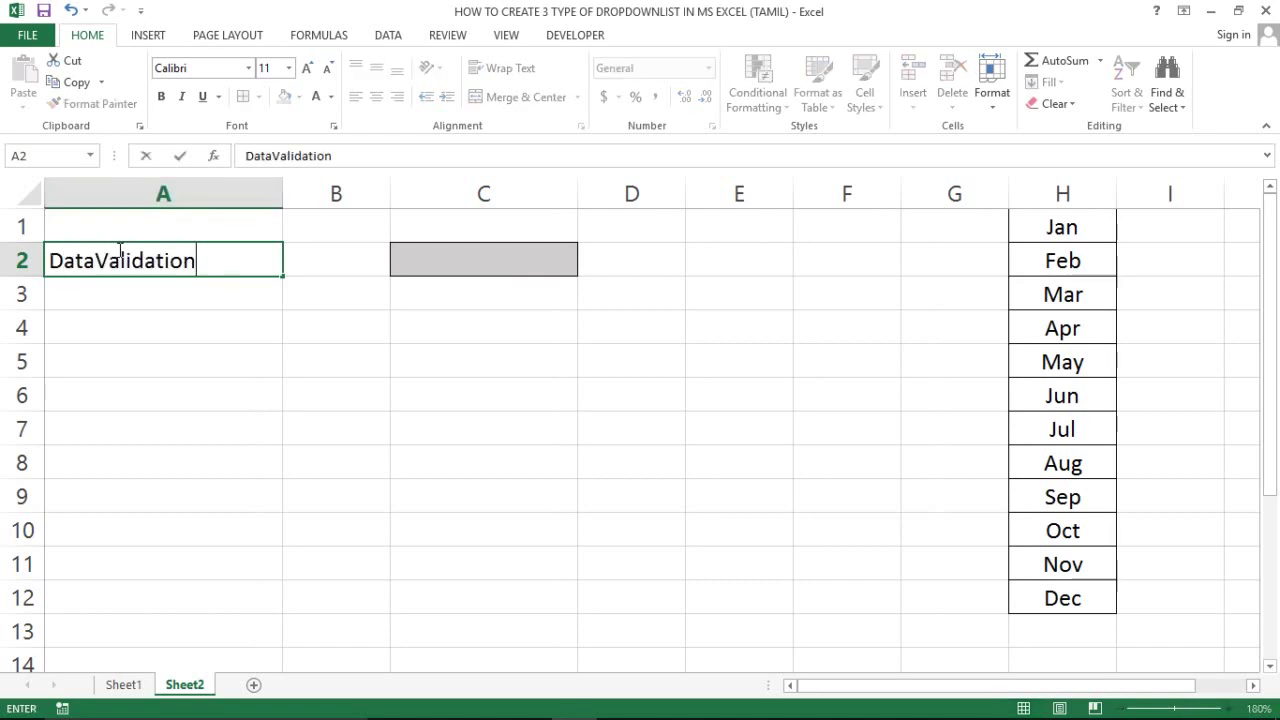
left_click(240, 408)
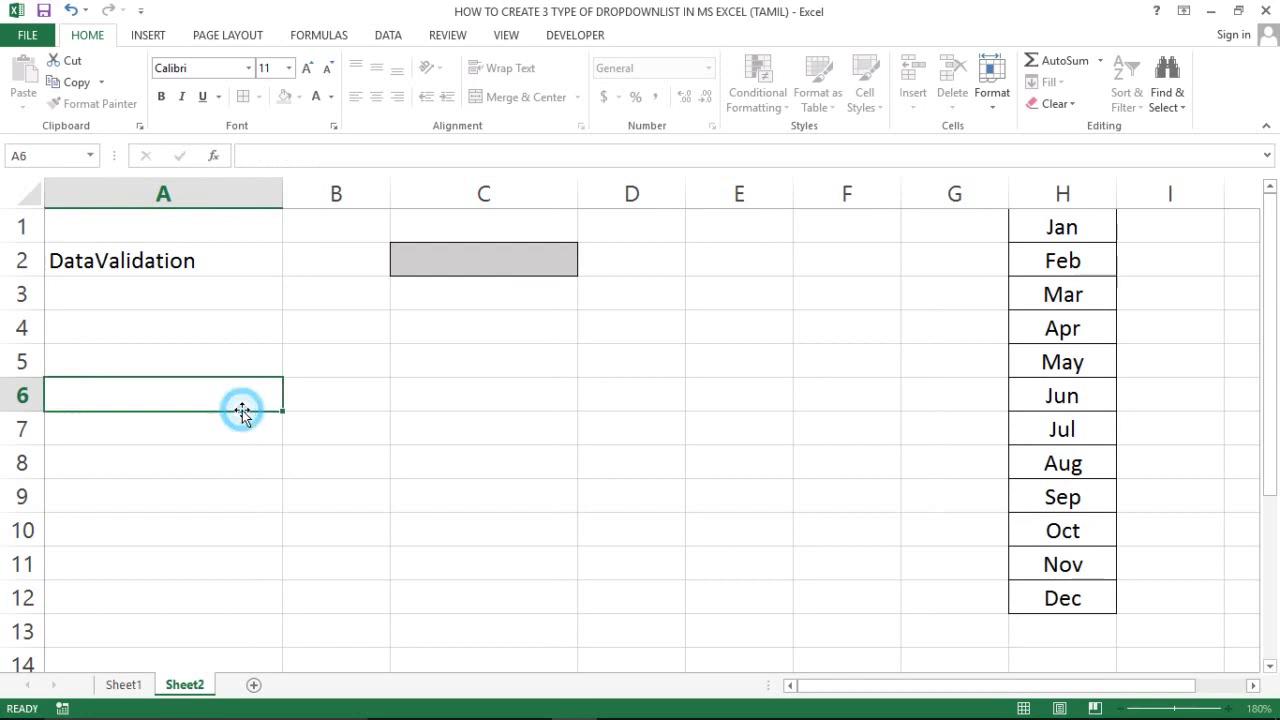
left_click(384, 297)
left_click(486, 359)
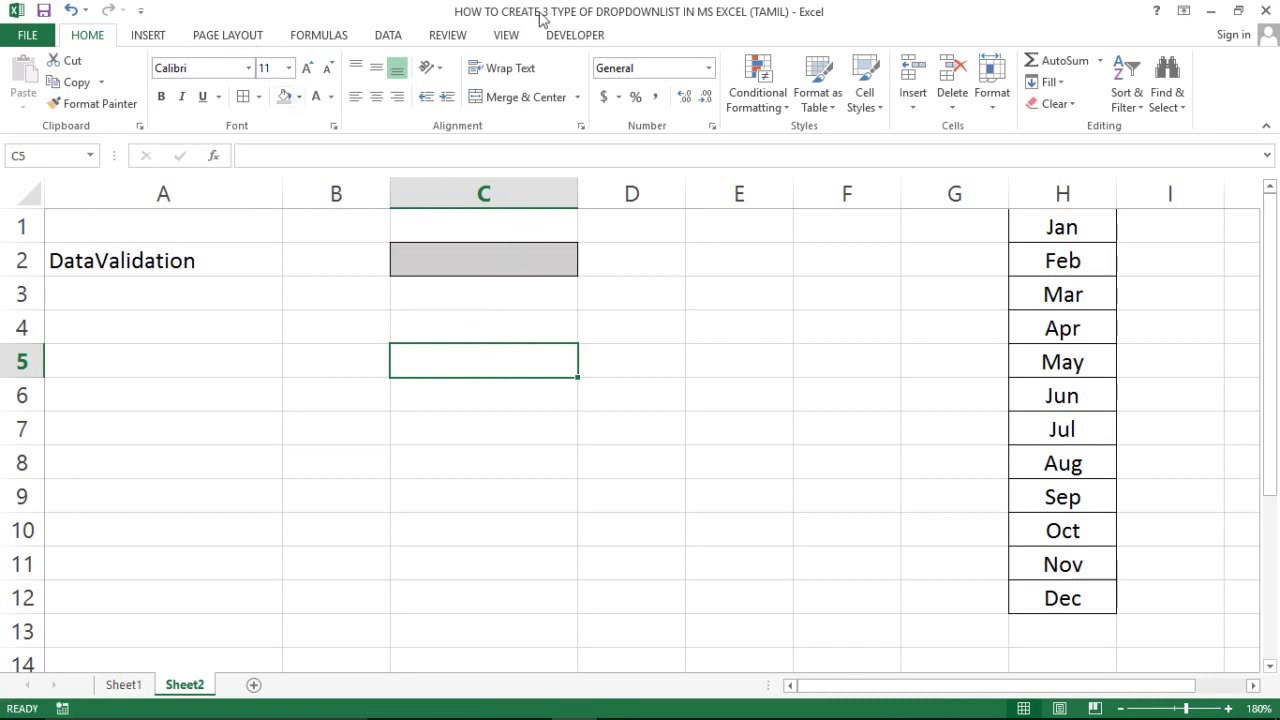
Draw a Form Controls Combo Box over cell C5 and nudge it into place.
left_click(562, 38)
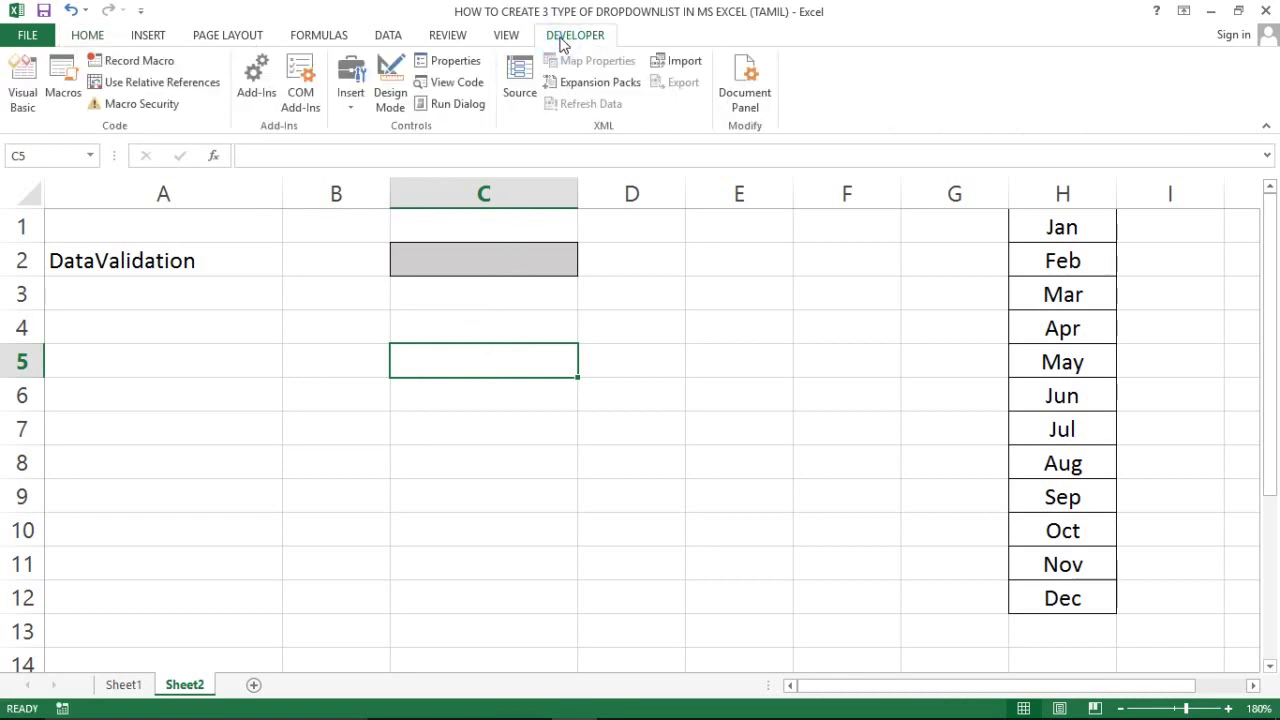
left_click(350, 111)
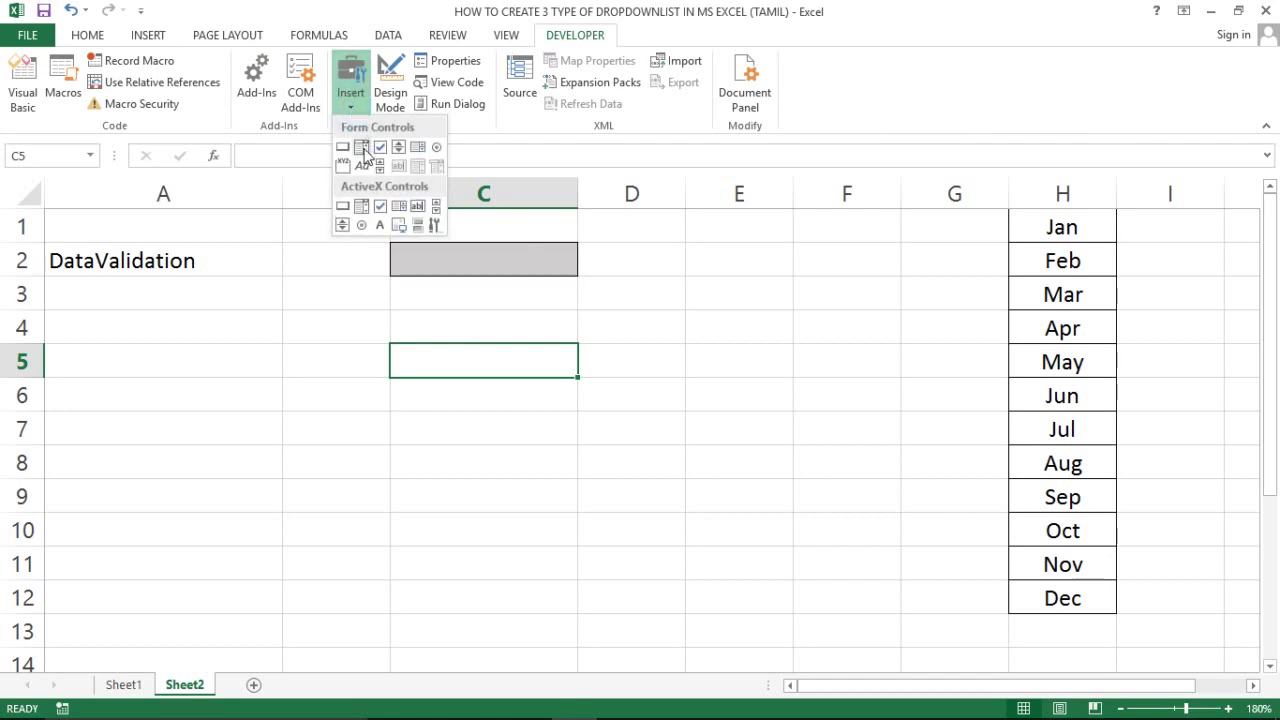
left_click(363, 148)
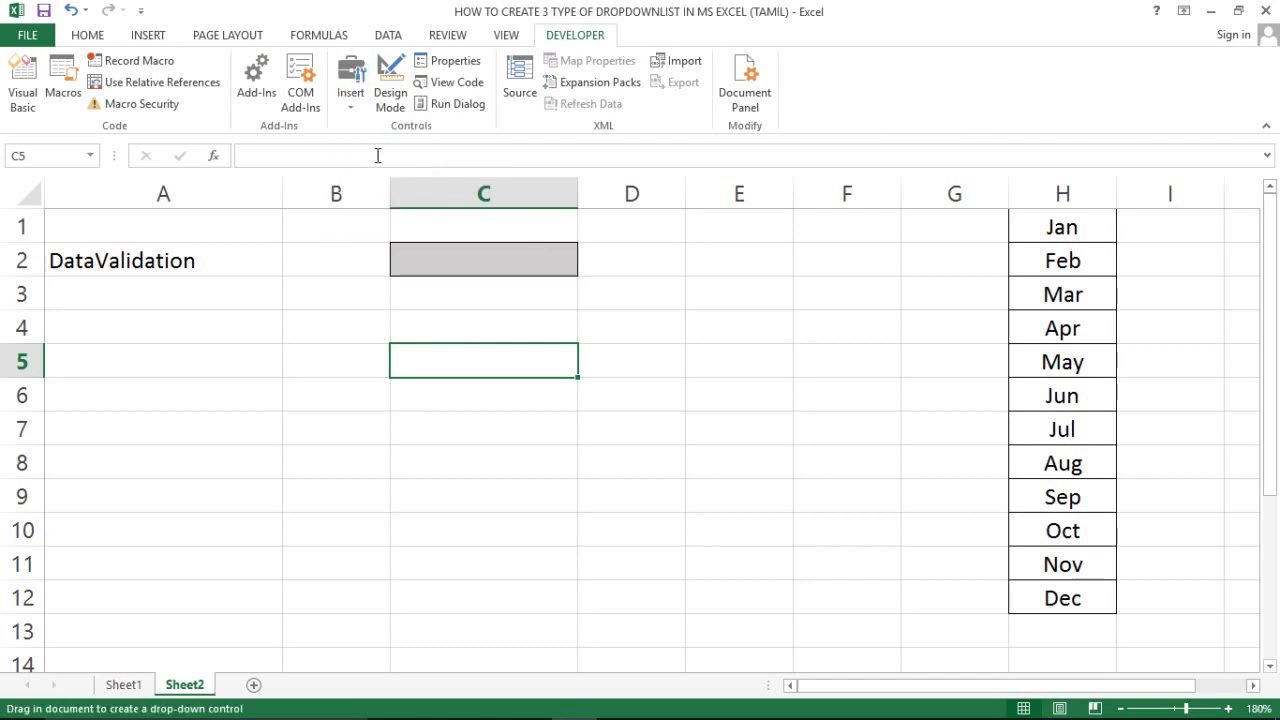
left_click_drag(382, 330, 550, 378)
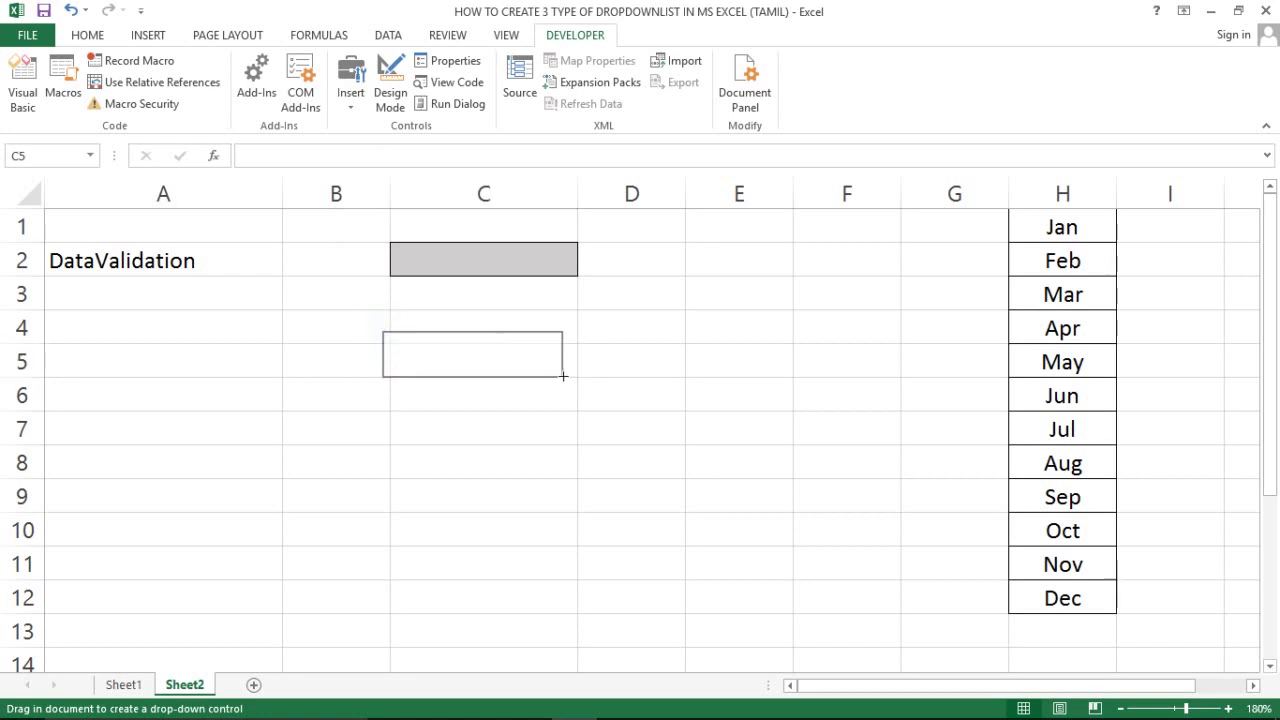
left_click_drag(550, 378, 571, 368)
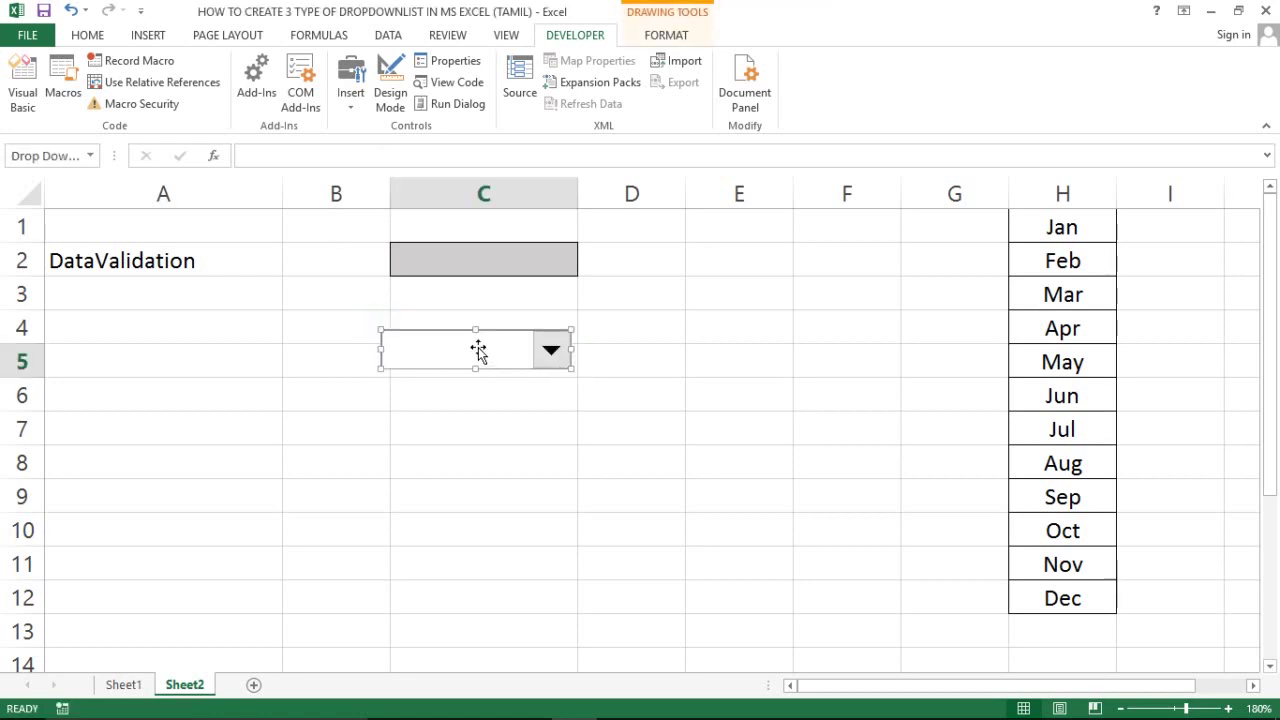
left_click_drag(477, 349, 486, 357)
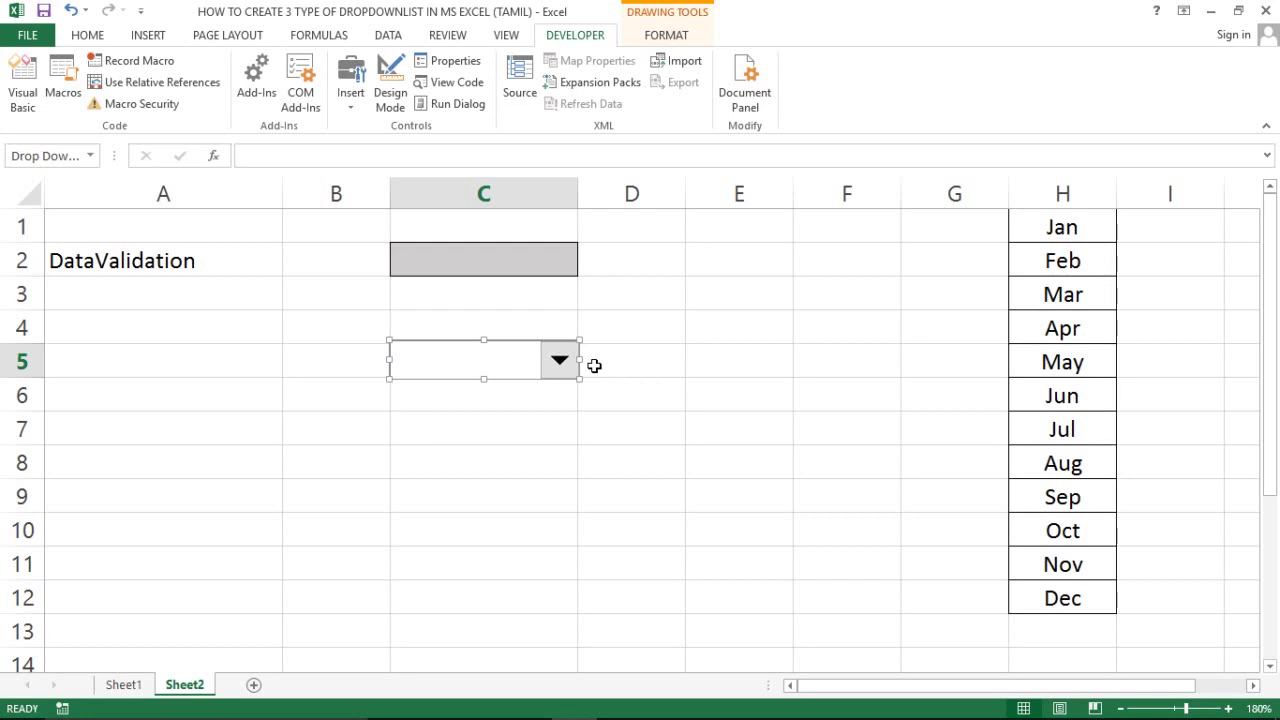
Bring up the C5 combo box's context menu, cancelling the stray Move Here/Copy Here prompts.
left_click(631, 369)
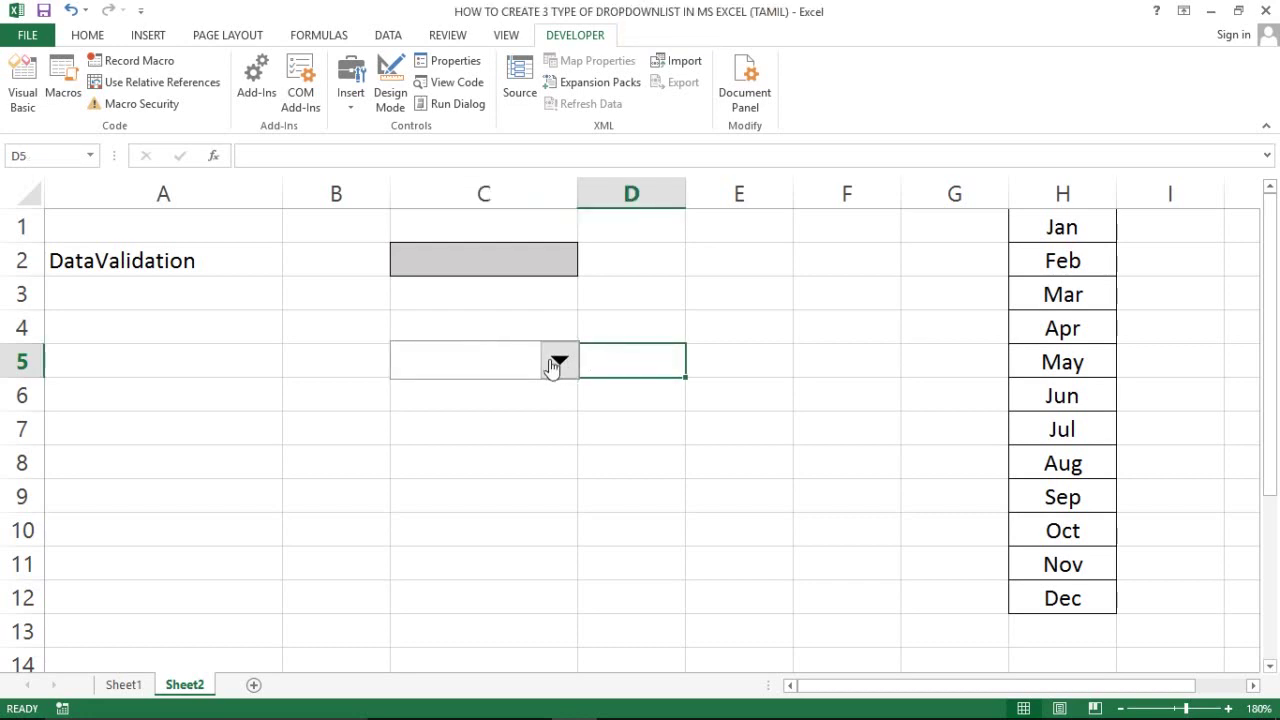
right_click(552, 366)
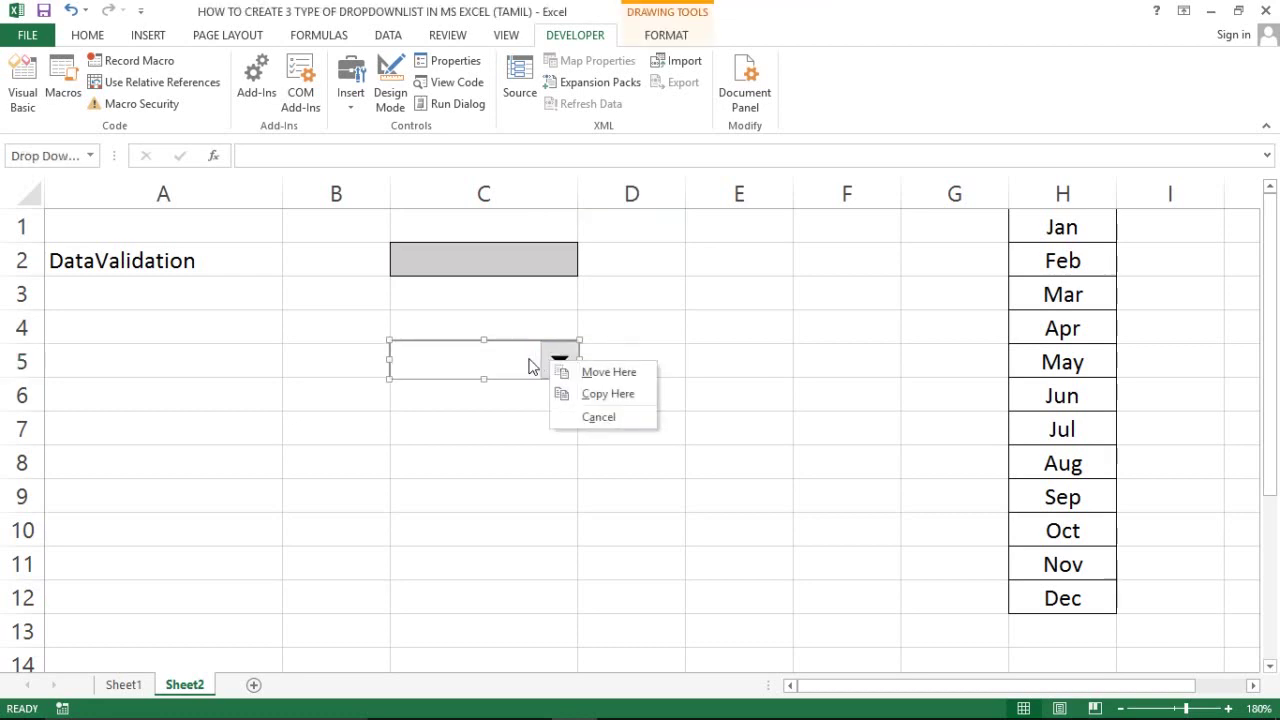
right_click(529, 366)
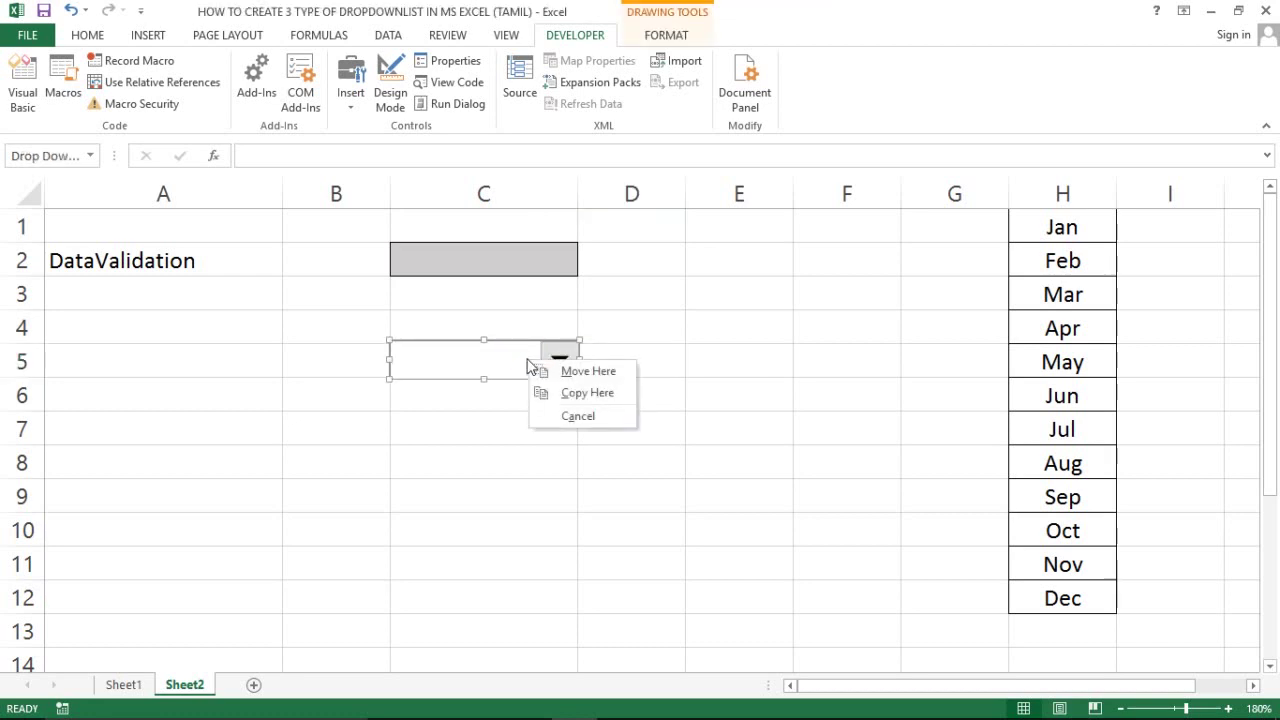
left_click(501, 358)
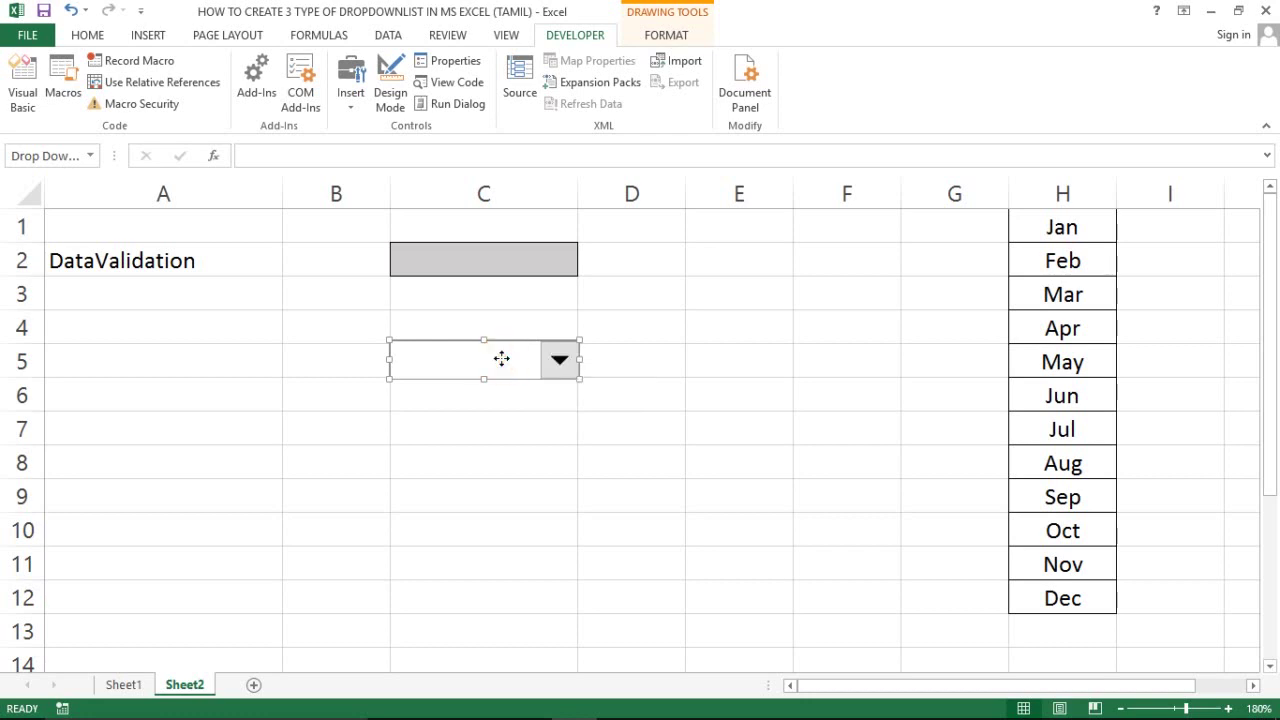
right_click(501, 358)
left_click(501, 358)
right_click(501, 358)
left_click(501, 358)
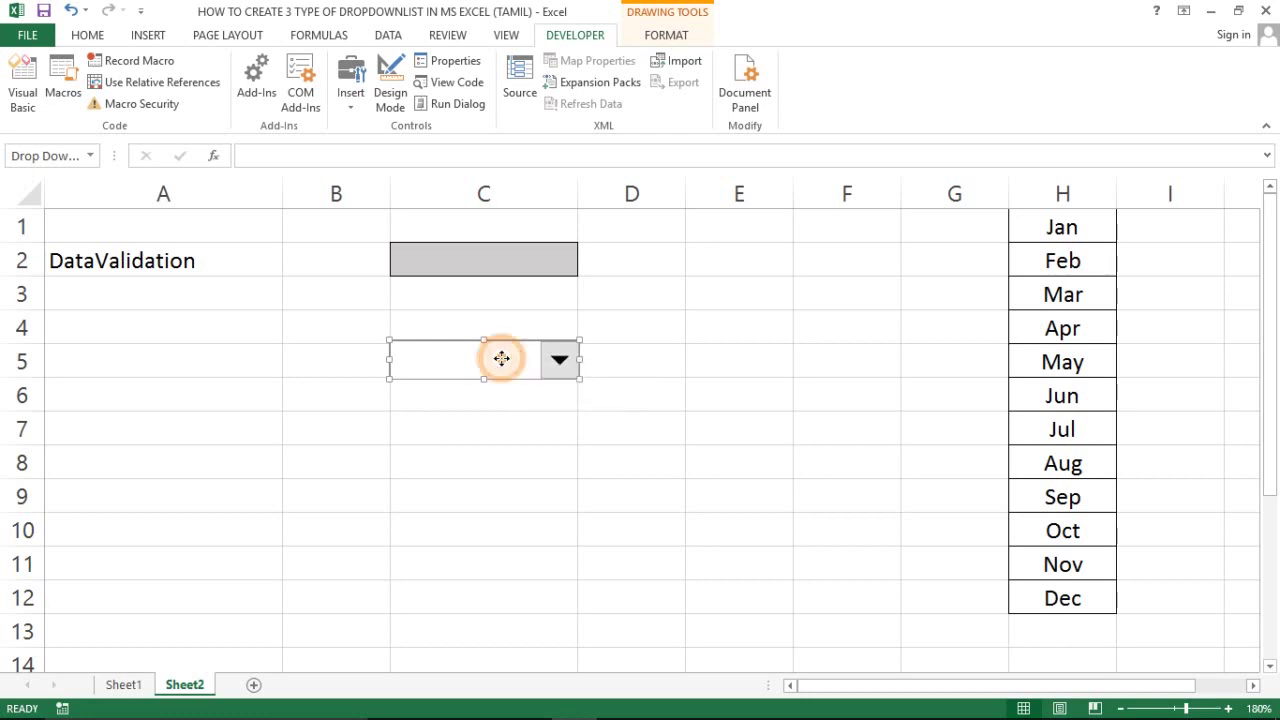
right_click(501, 358)
left_click(502, 360)
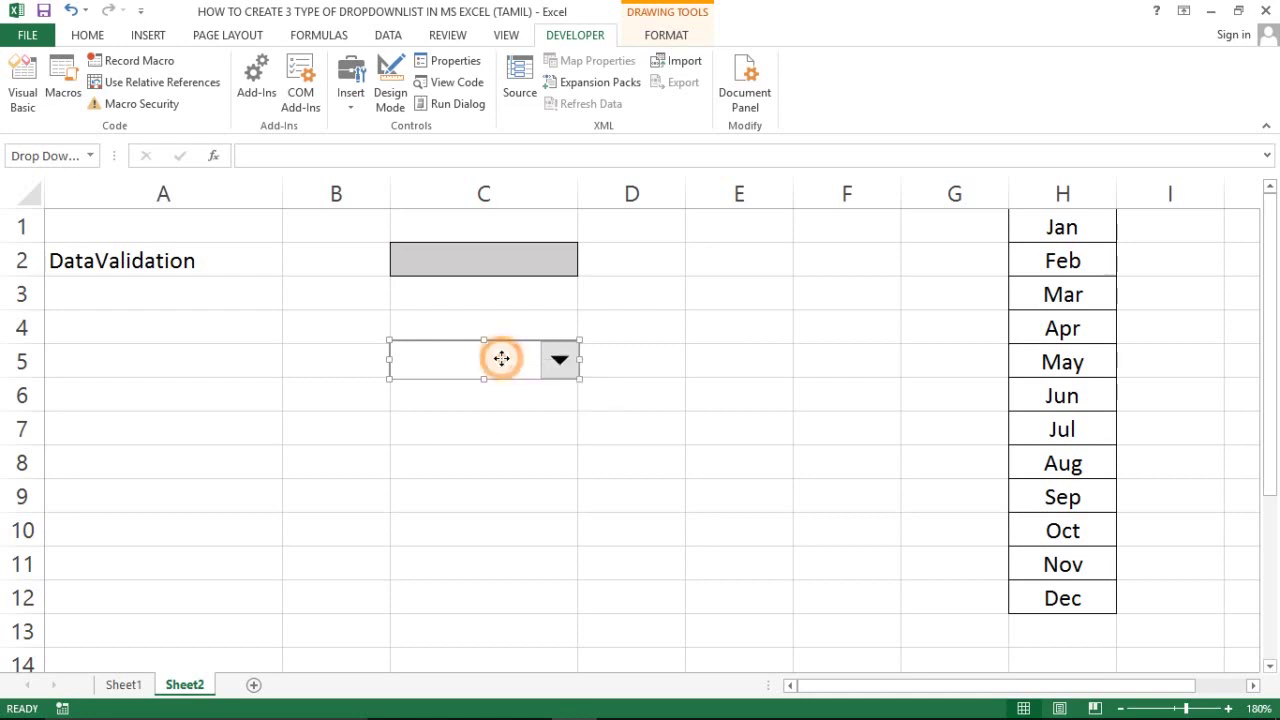
right_click(502, 360)
left_click(503, 365)
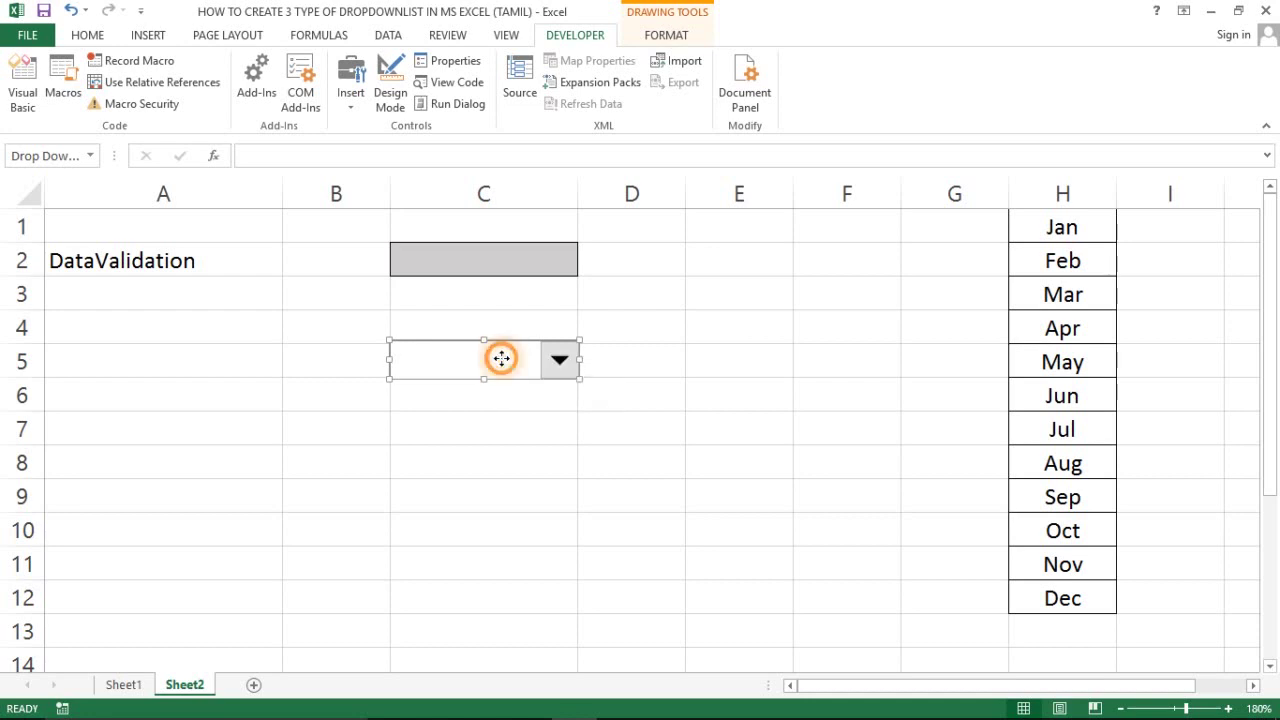
right_click(503, 365)
left_click(581, 414)
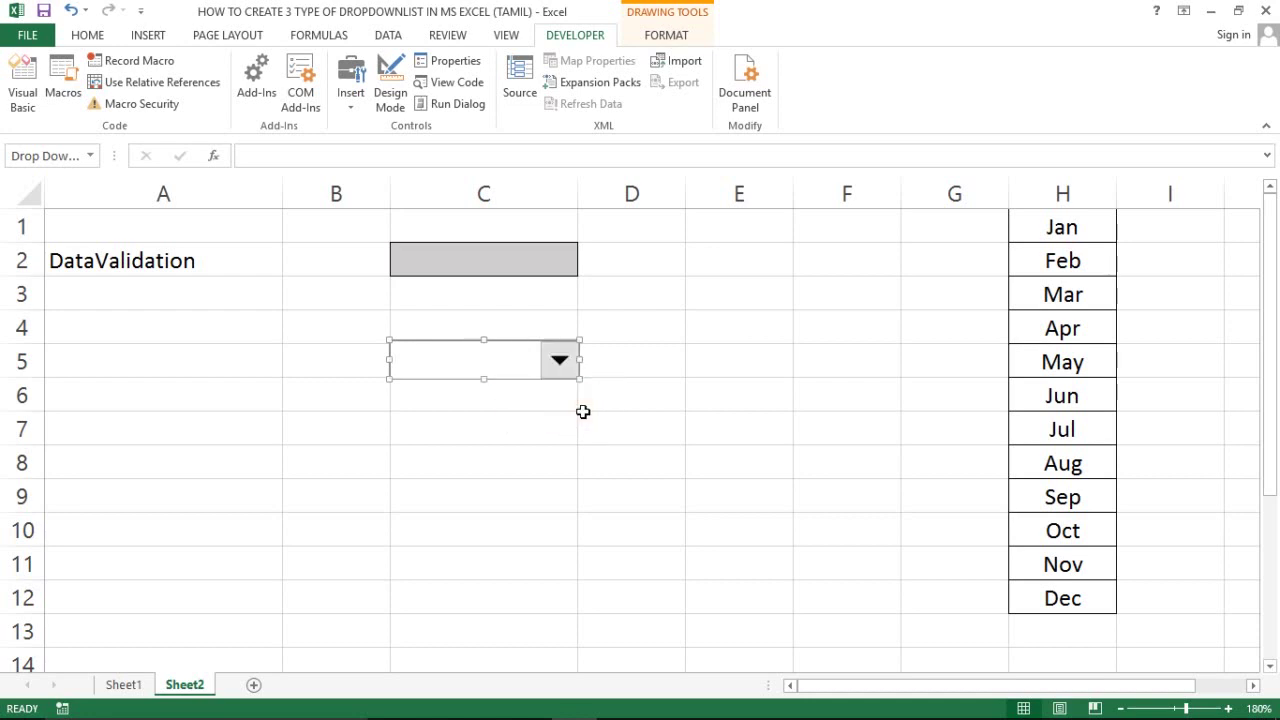
right_click(526, 373)
right_click(524, 374)
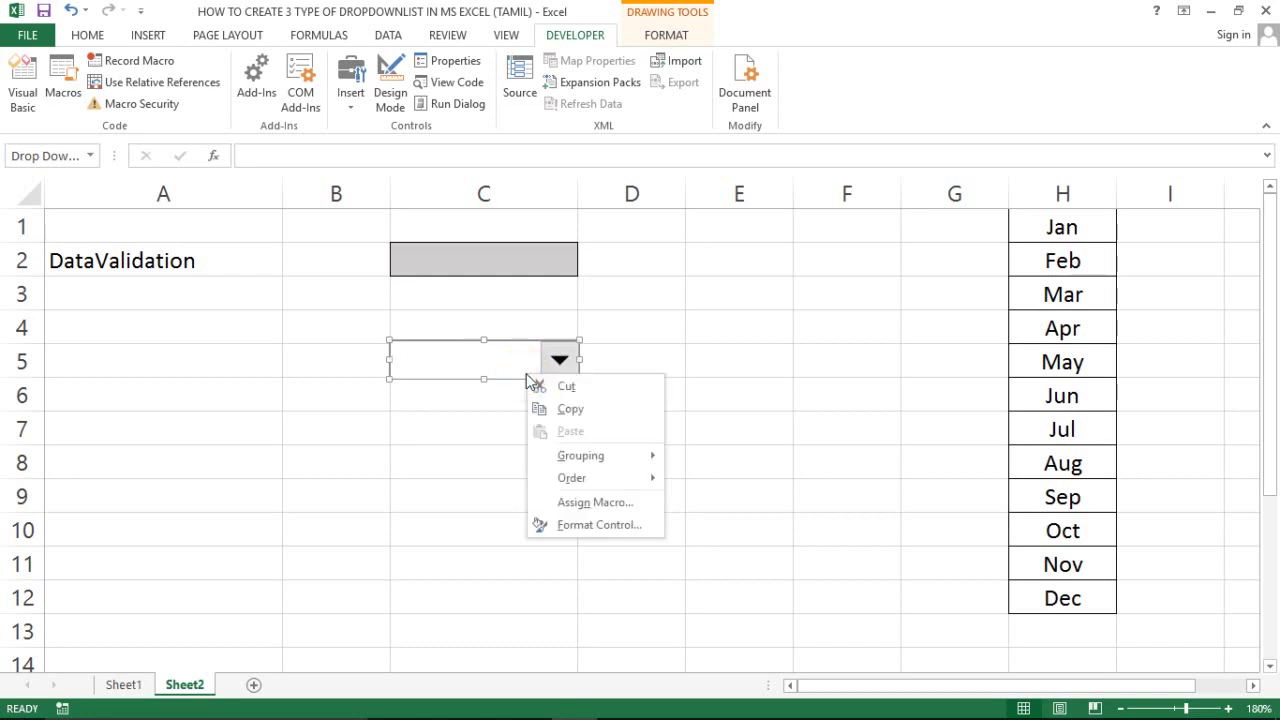
In Format Control, set the combo box's input range to $H$1:$H$12.
left_click(573, 526)
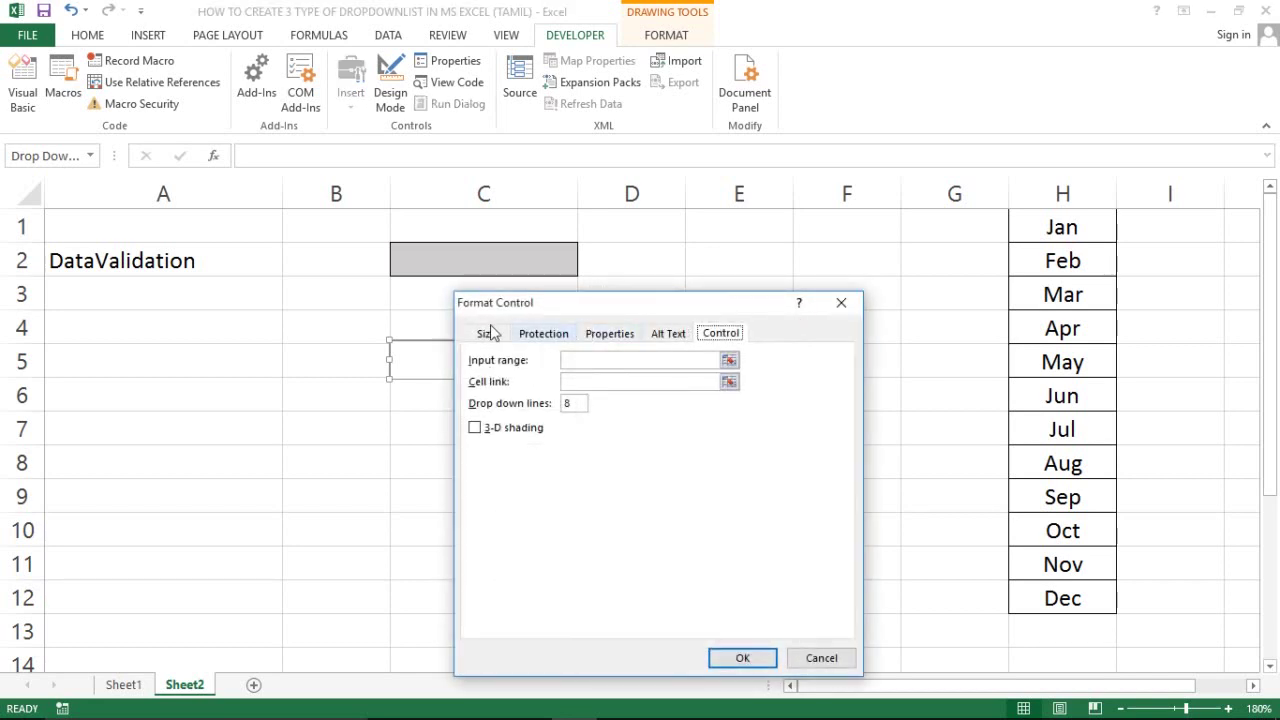
left_click(485, 334)
left_click(537, 338)
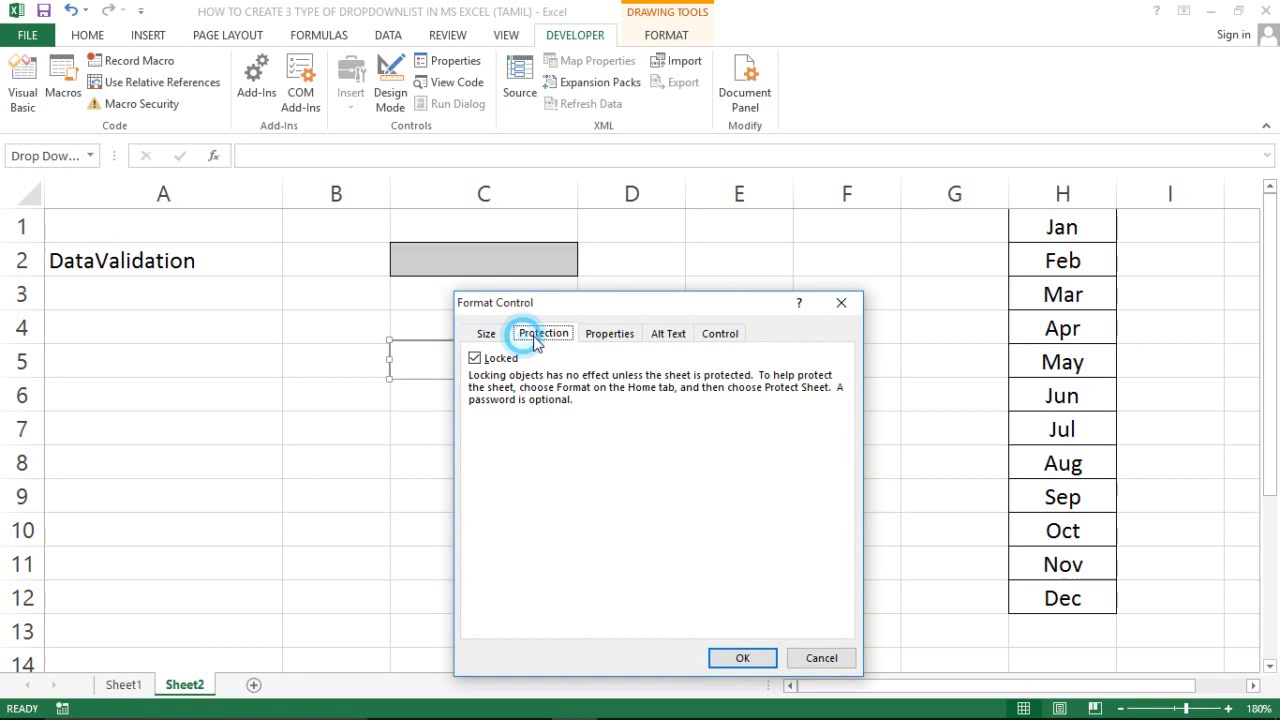
left_click(610, 340)
left_click(652, 340)
left_click(720, 337)
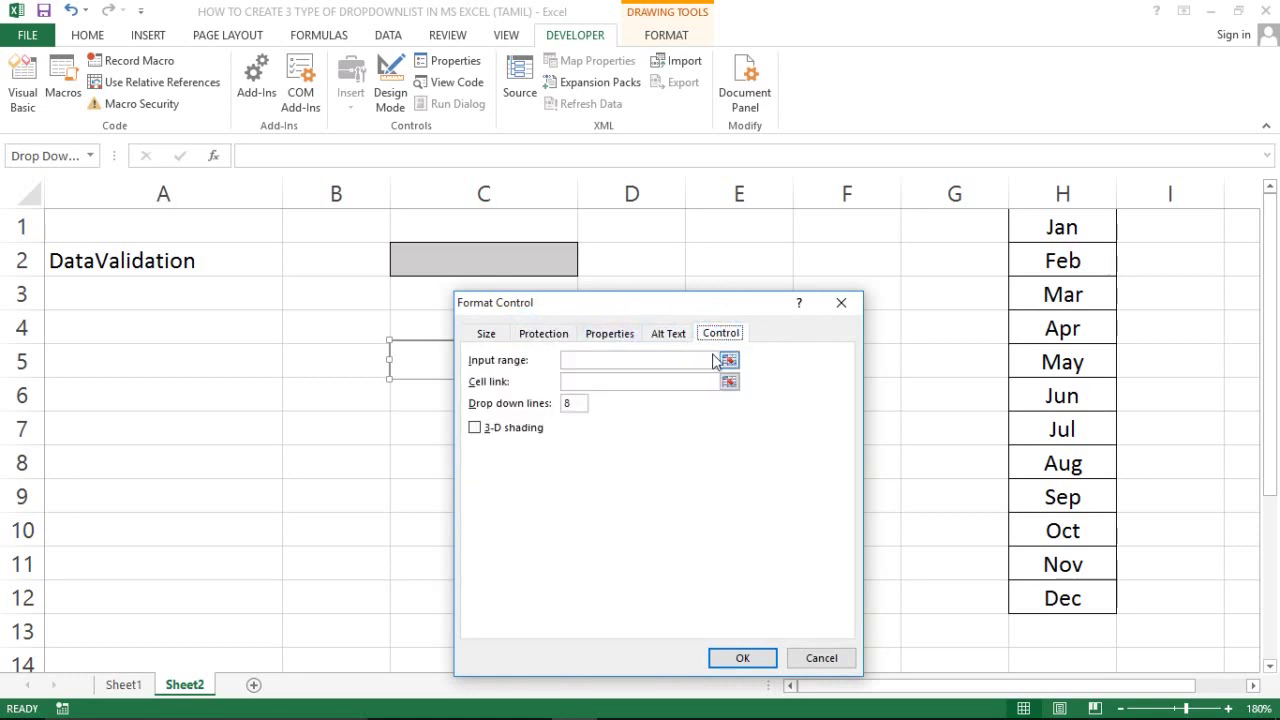
left_click(729, 362)
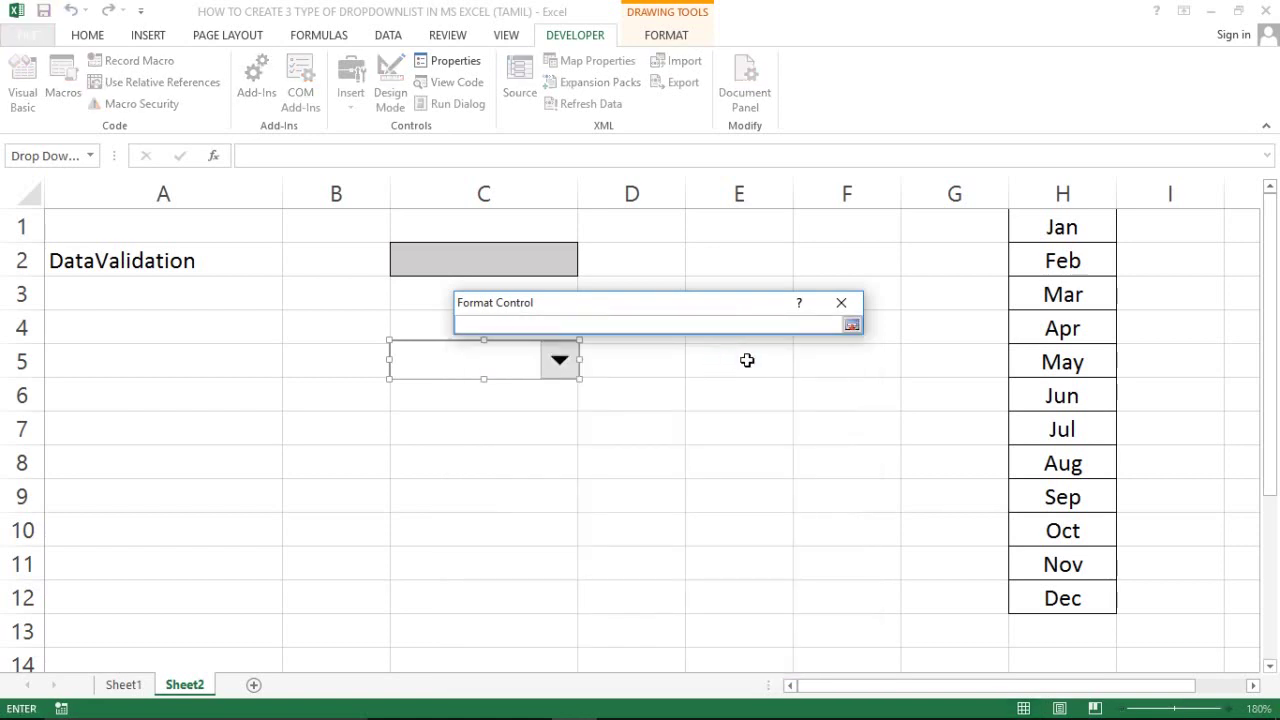
left_click(1073, 220)
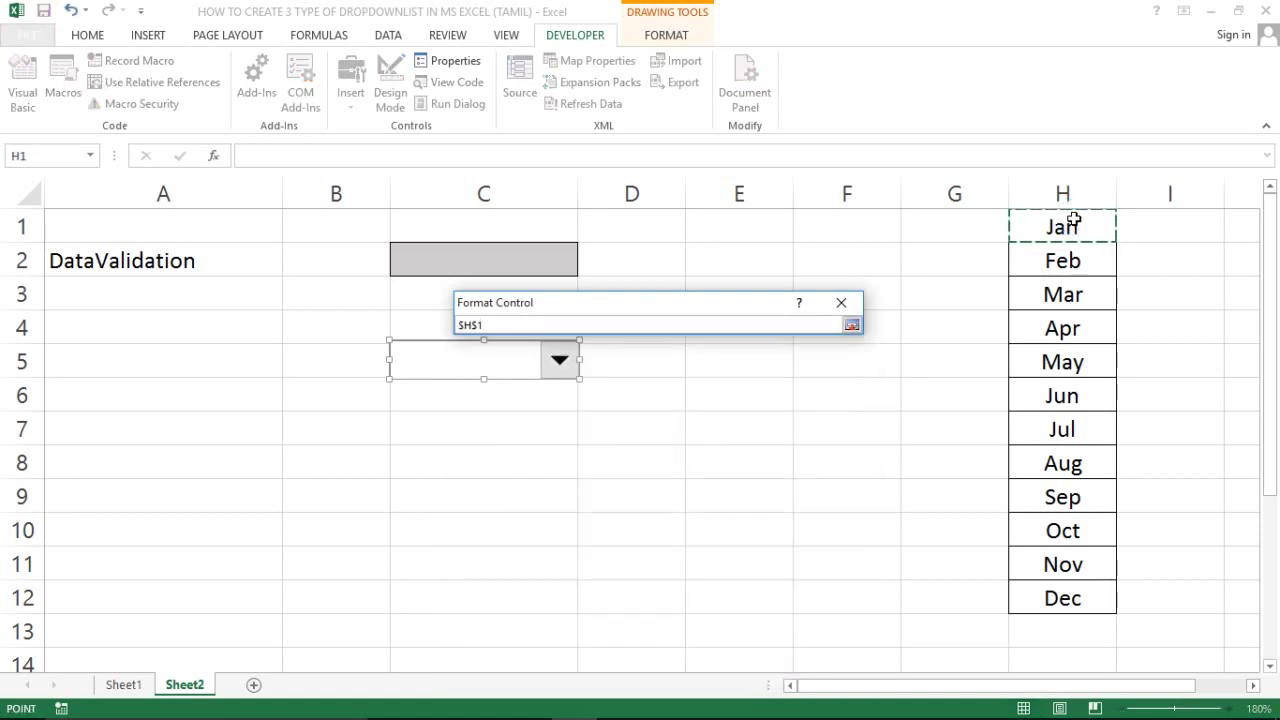
left_click_drag(1061, 222, 1048, 487)
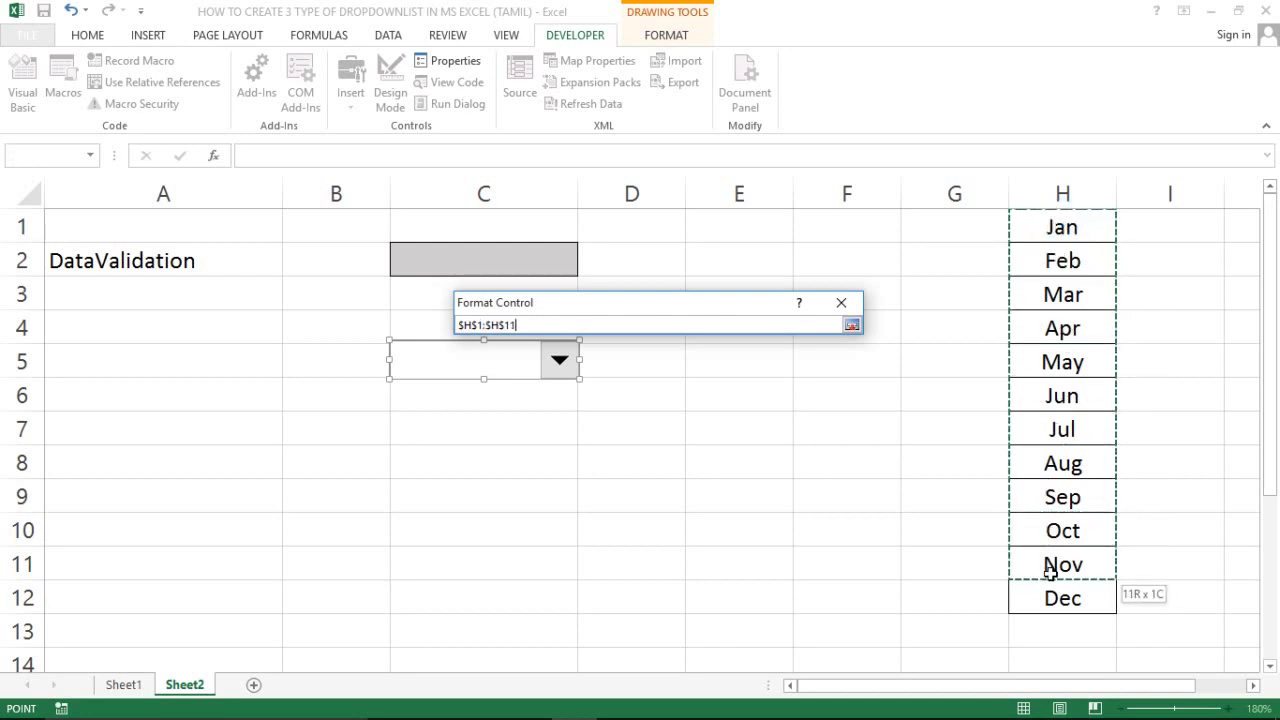
left_click_drag(1048, 487, 1050, 595)
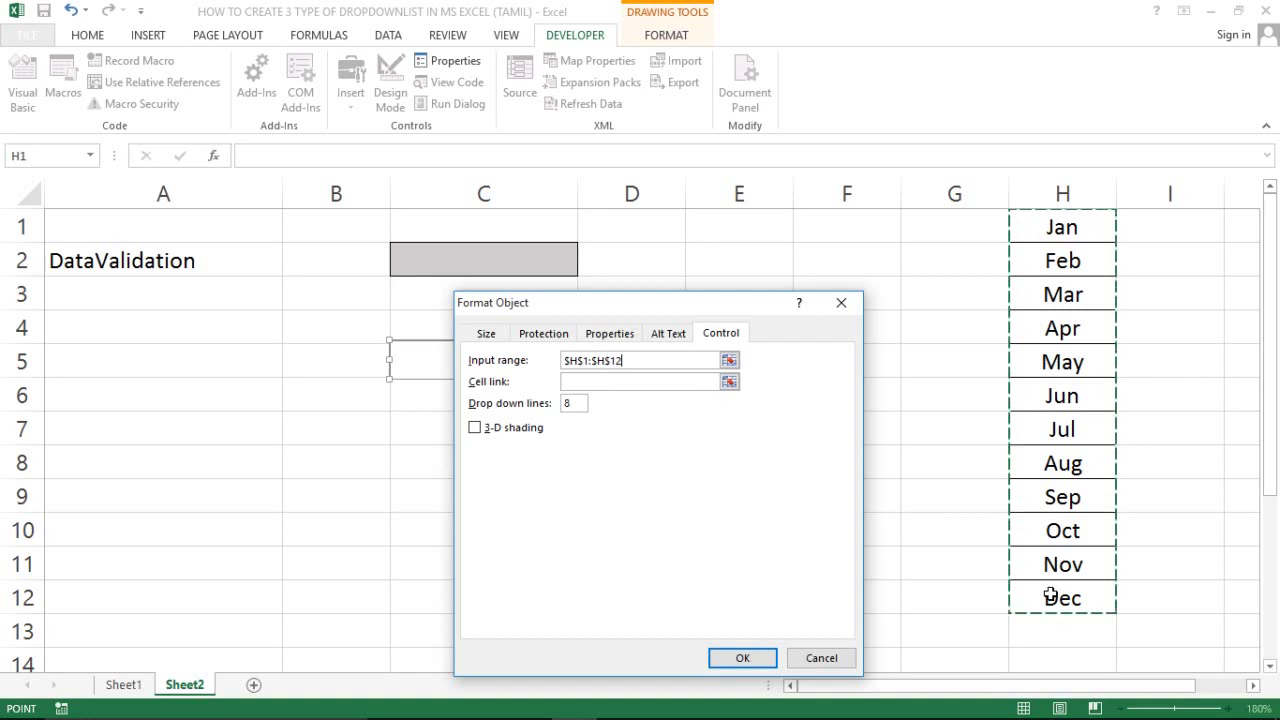
Link the combo box to cell $D$5 and confirm the settings.
left_click(619, 381)
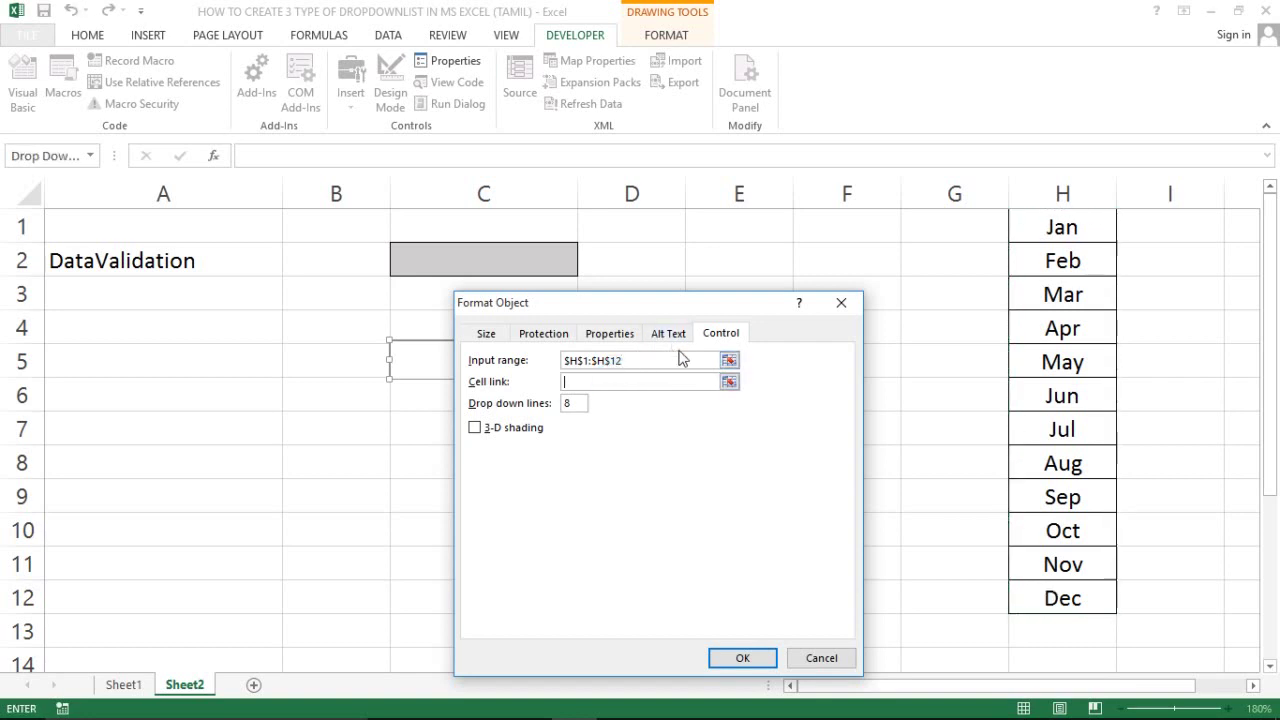
left_click_drag(686, 316, 874, 353)
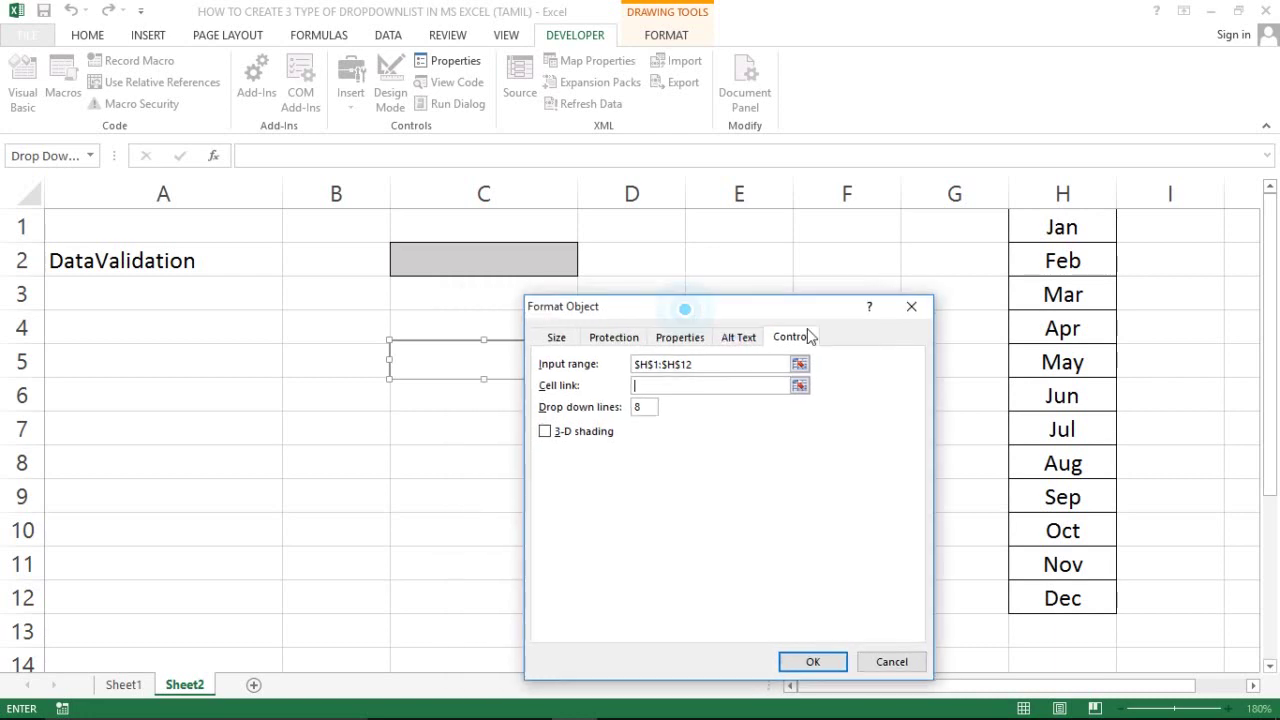
left_click(605, 356)
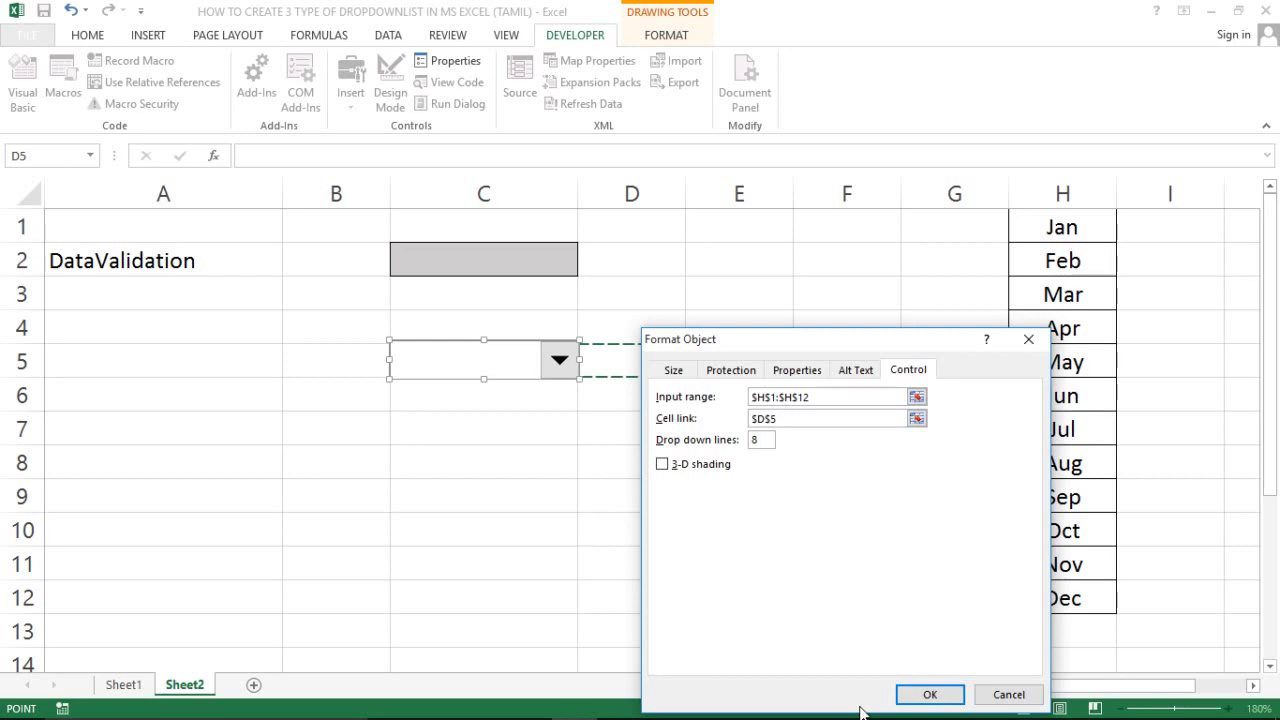
left_click(929, 693)
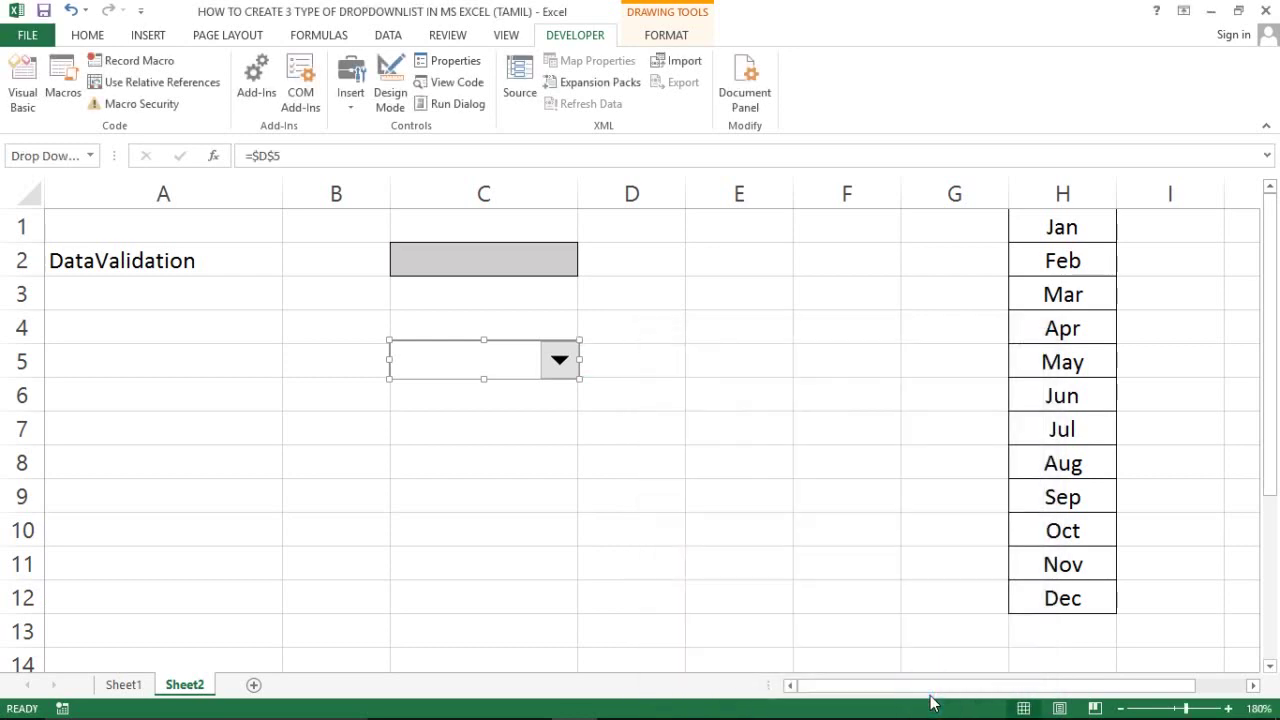
Pick May, Oct, Dec, then Jul in the C5 drop-down, leaving D5 at 7.
left_click(488, 460)
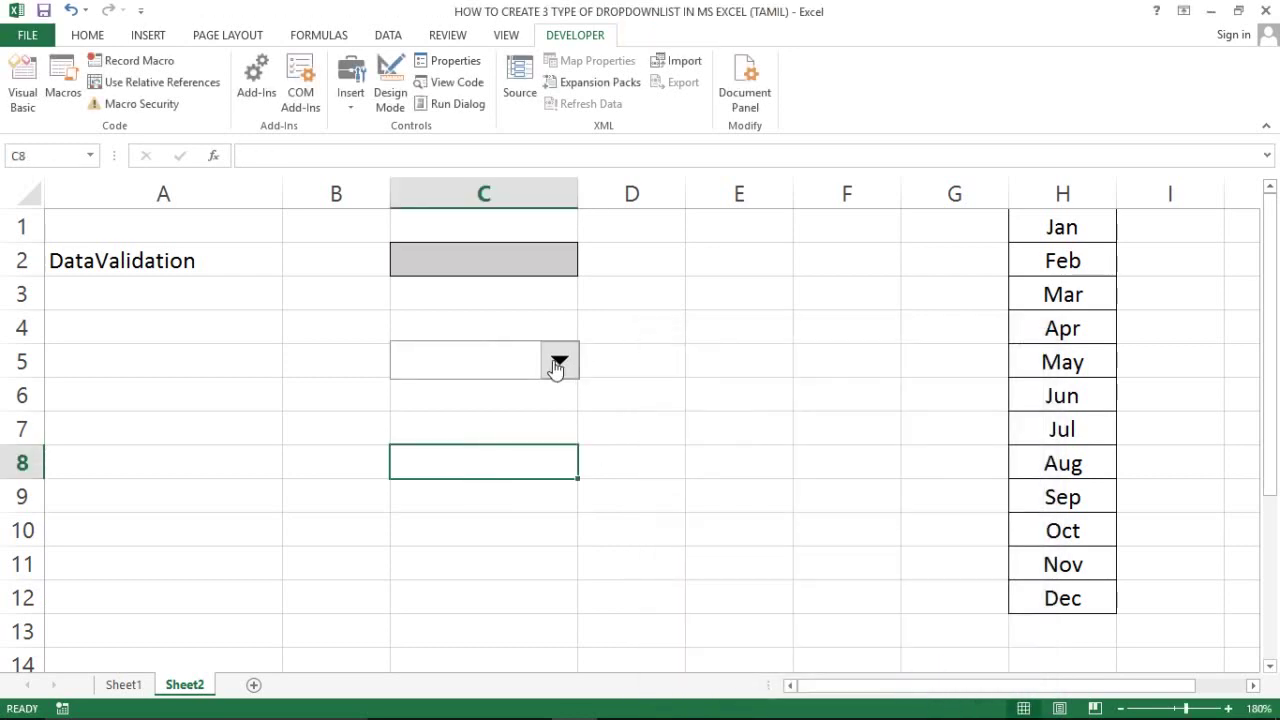
left_click(557, 363)
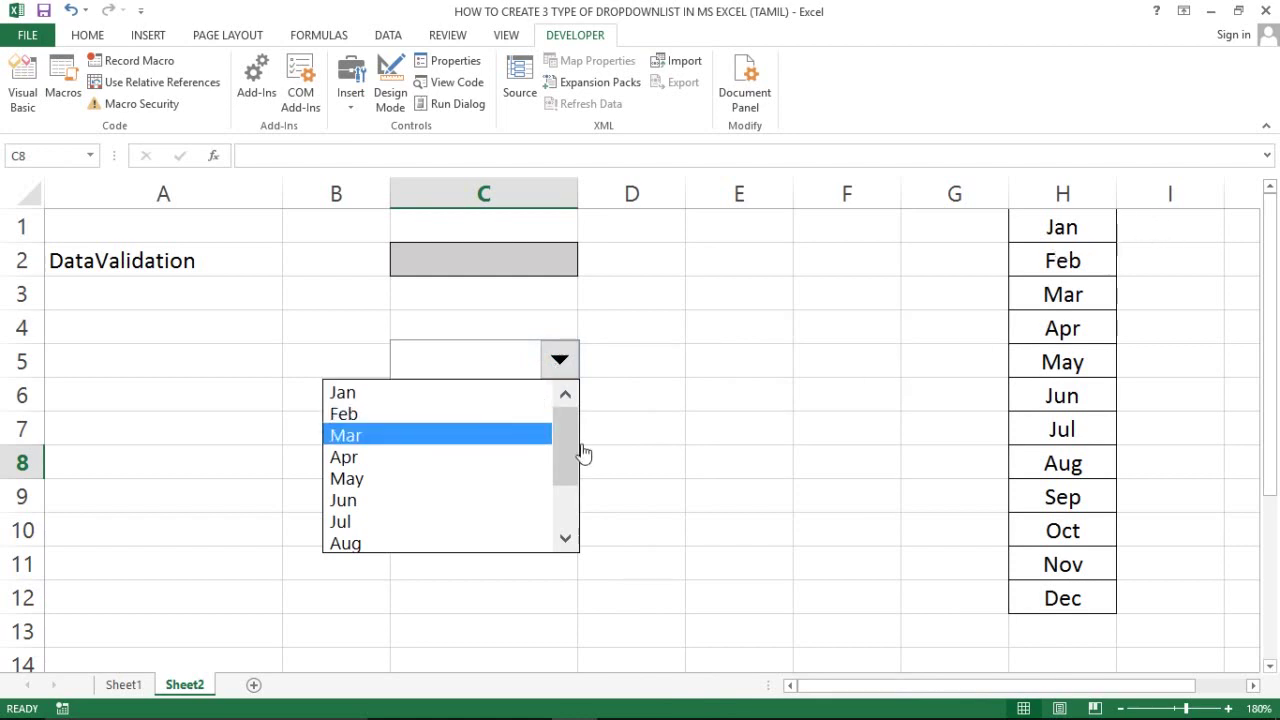
mouse_move(568, 447)
left_mouse_down()
mouse_move(563, 494)
mouse_move(578, 413)
mouse_move(570, 522)
mouse_move(571, 433)
left_mouse_up()
left_click(390, 479)
left_click(559, 369)
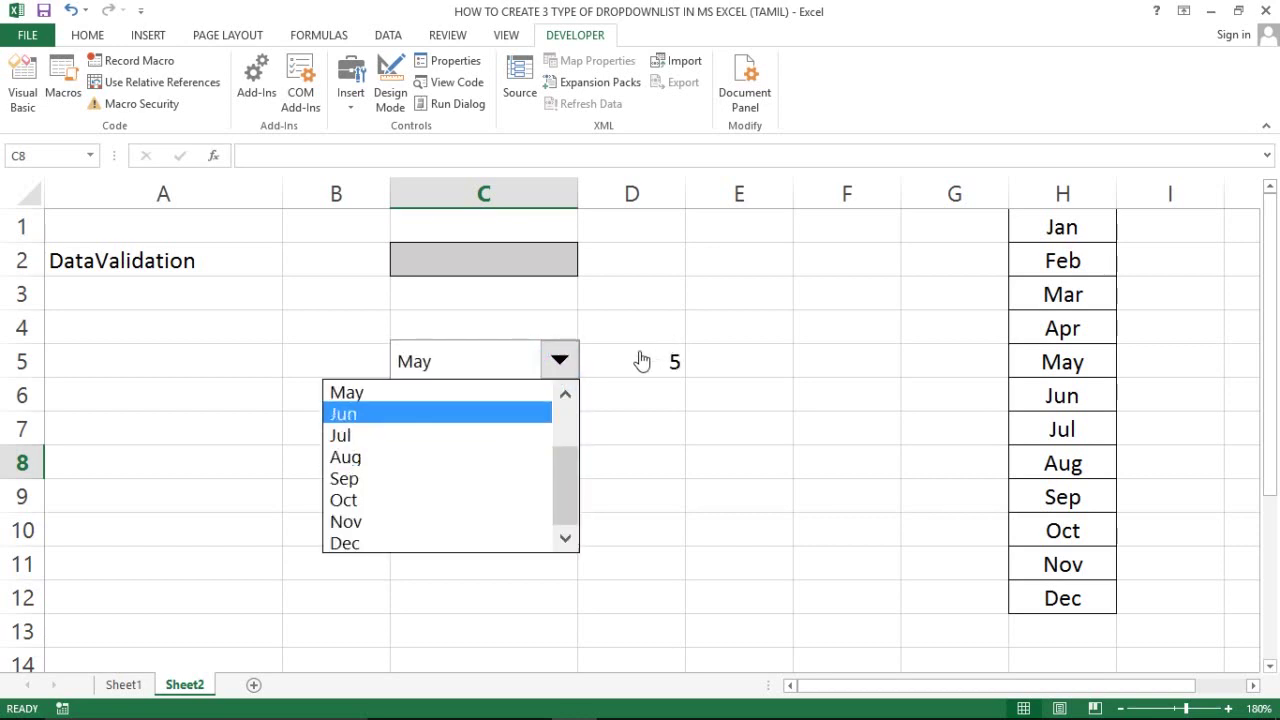
left_click(408, 500)
left_click(562, 367)
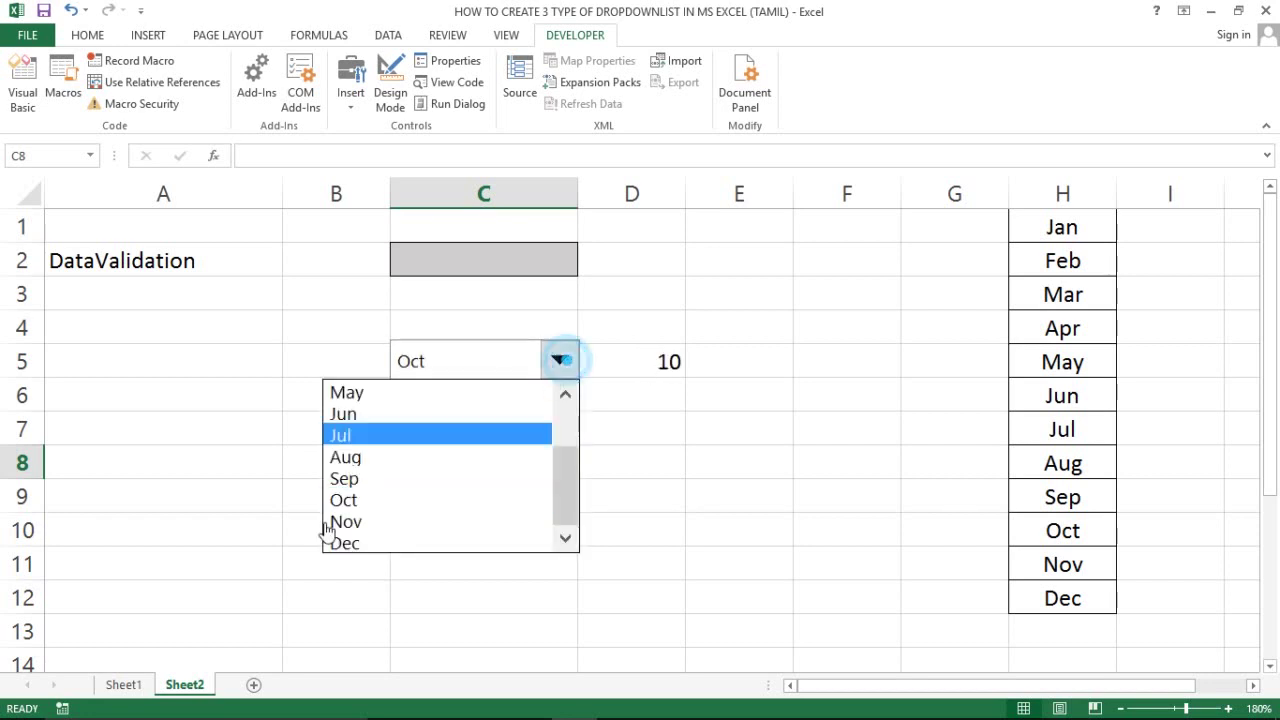
left_click(350, 543)
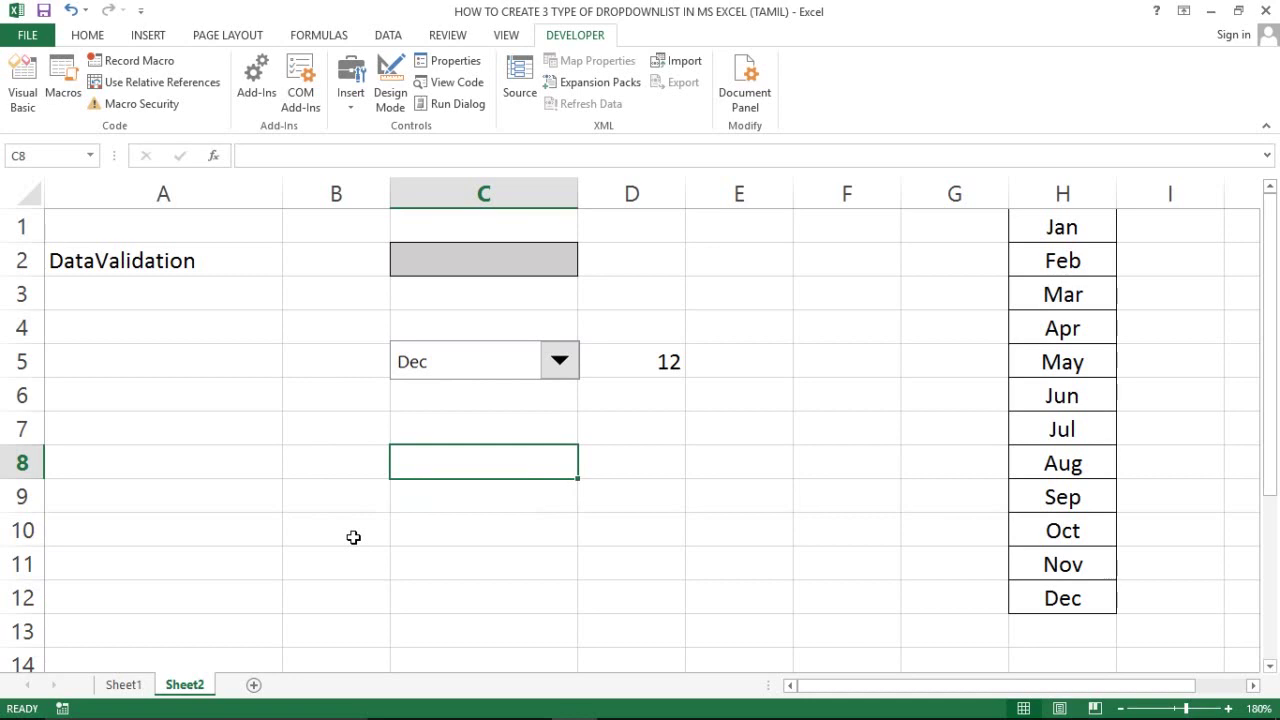
left_click(560, 363)
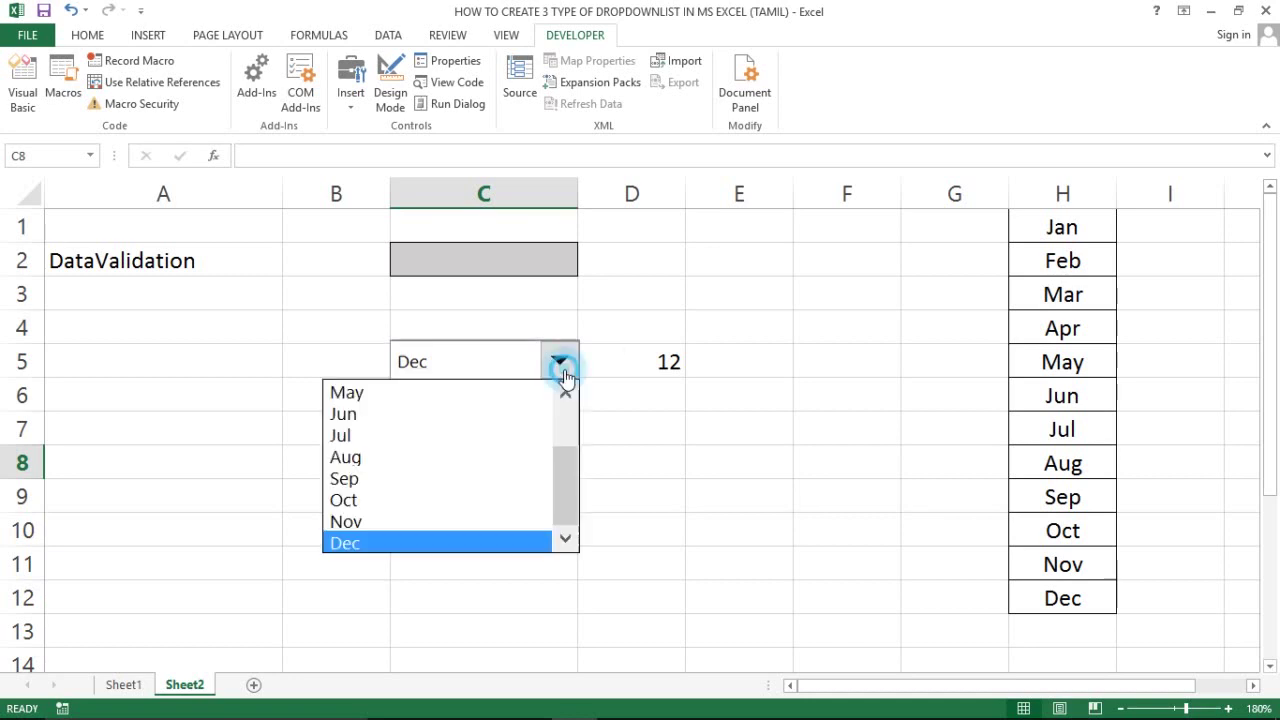
left_click(385, 434)
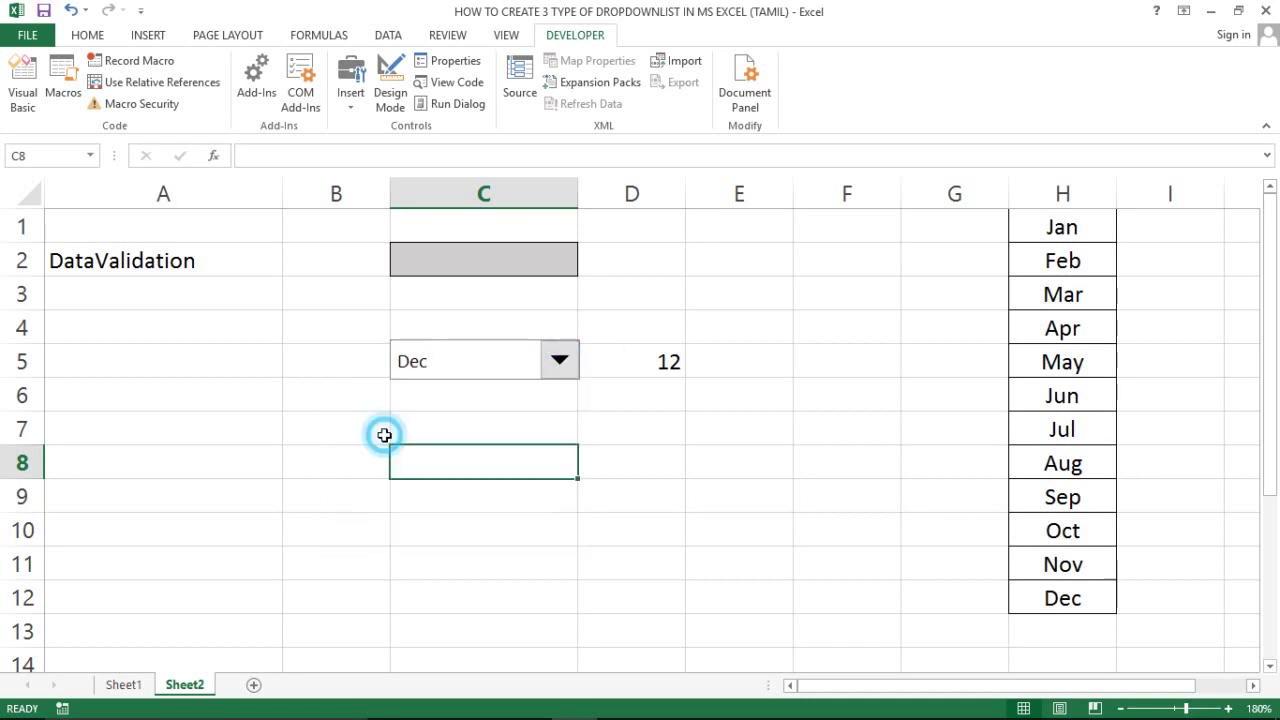
Bring up the Cut/Copy/Paste/Format Control menu on the C5 month combo box, skipping Move Here/Copy Here.
right_click(469, 369)
right_click(476, 366)
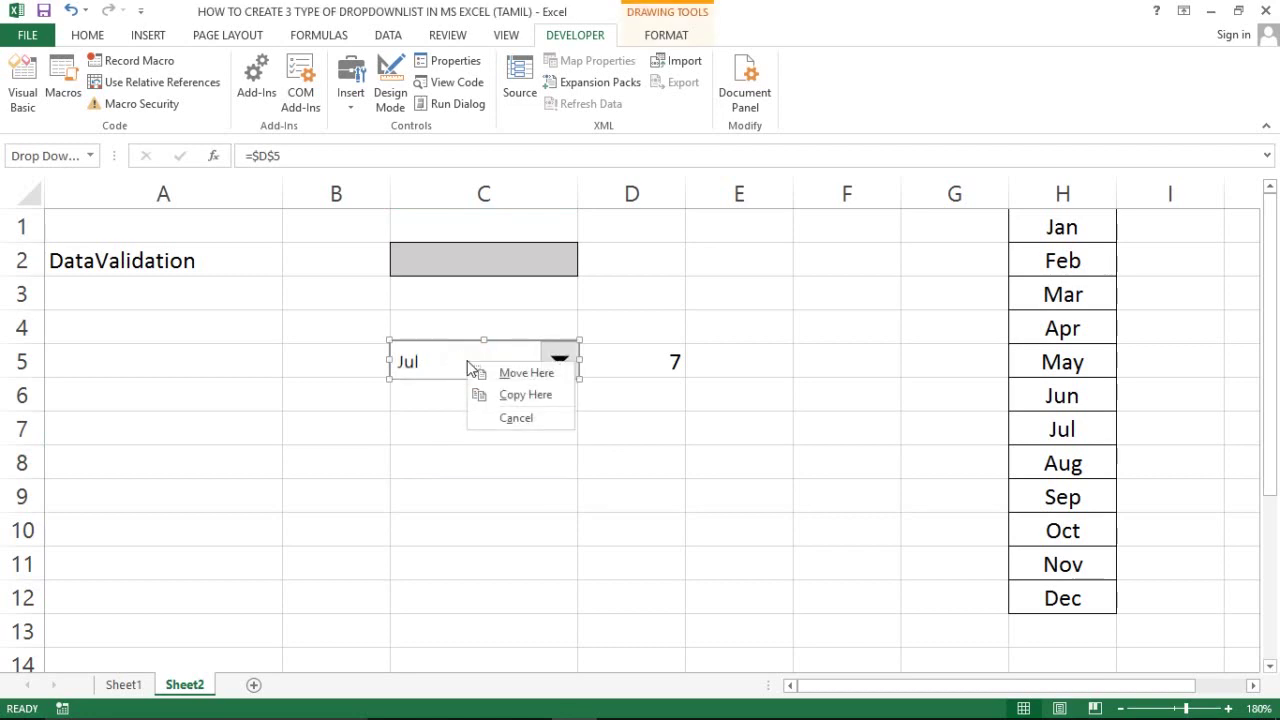
left_click(478, 361)
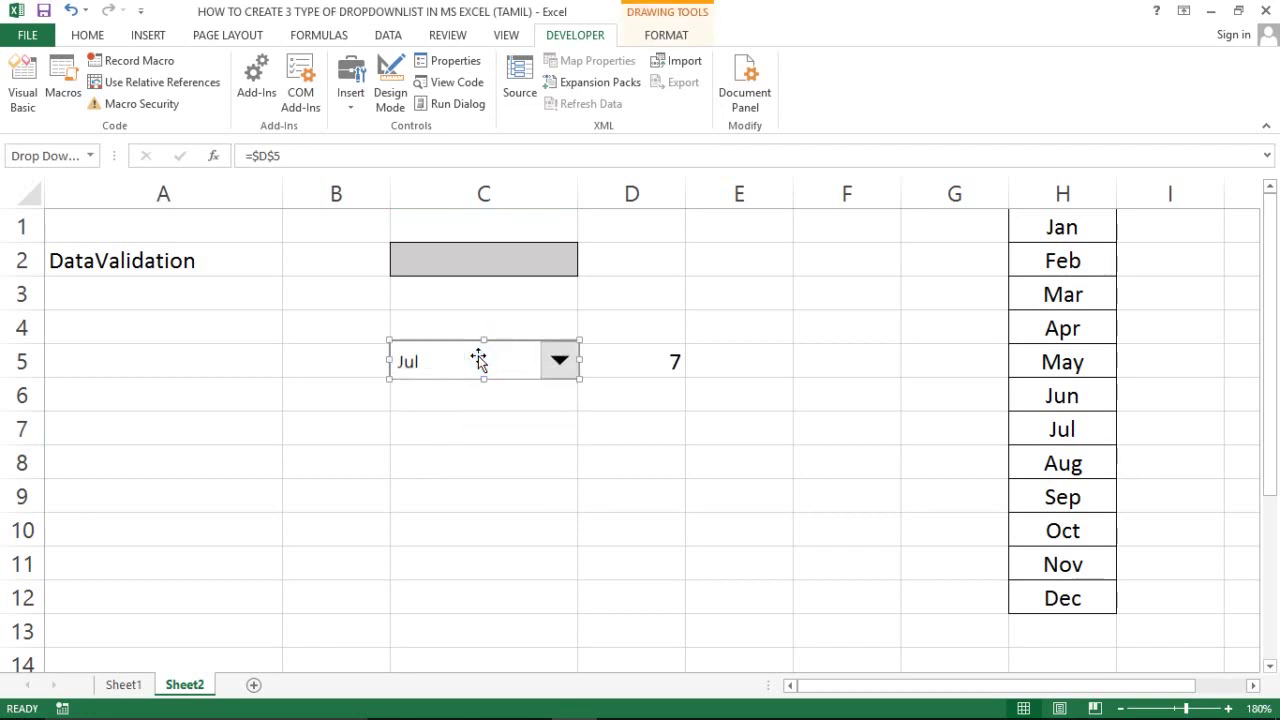
right_click(478, 360)
left_click(478, 356)
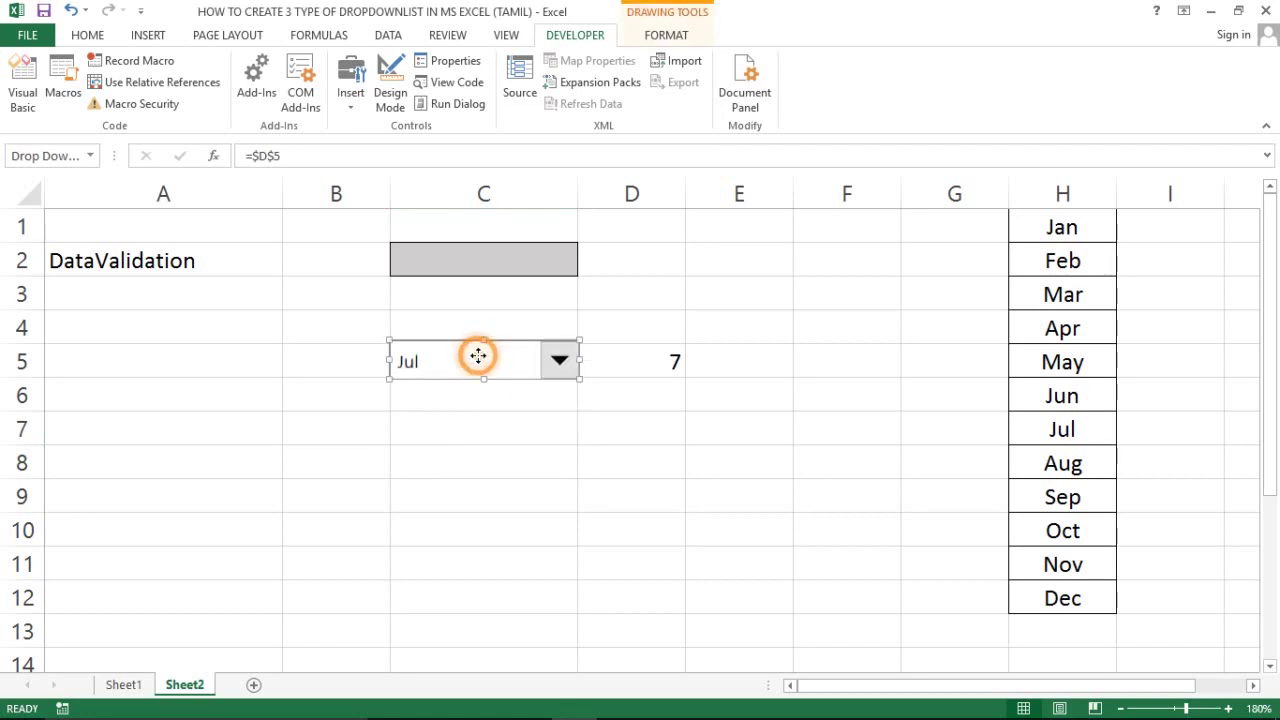
right_click(478, 356)
left_click(510, 350)
right_click(512, 348)
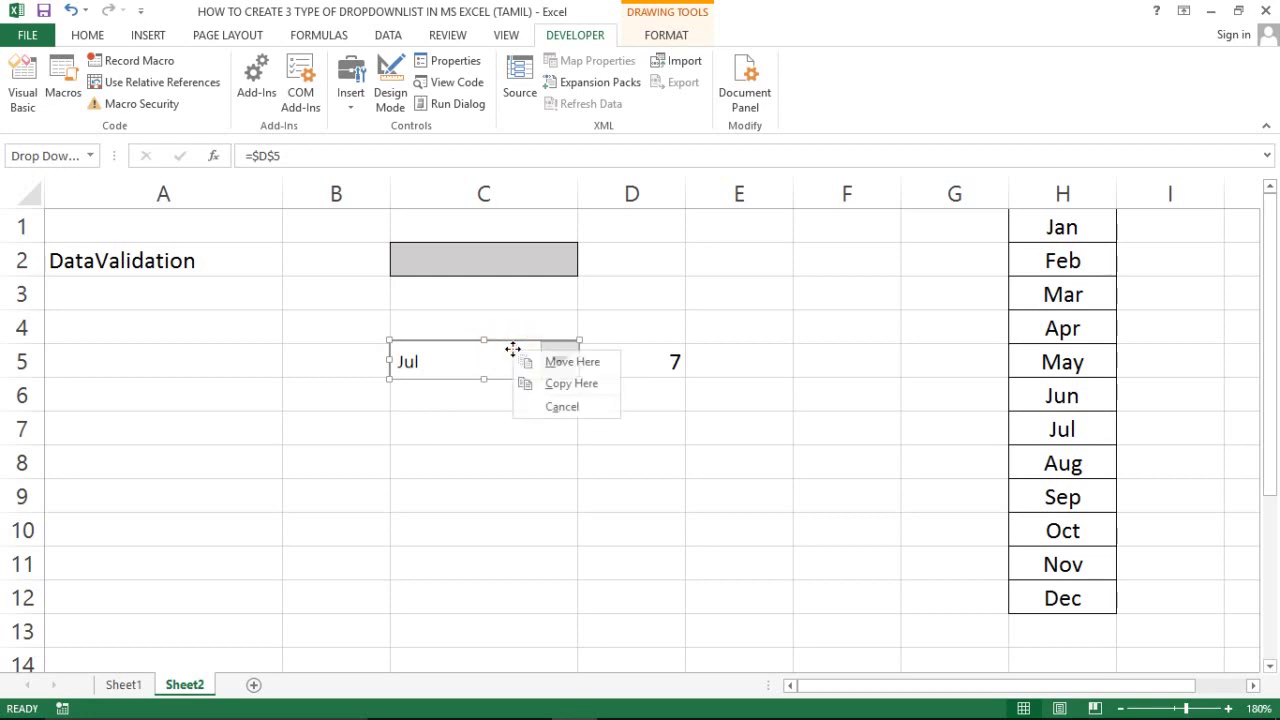
left_click(512, 348)
right_click(512, 348)
left_click(512, 348)
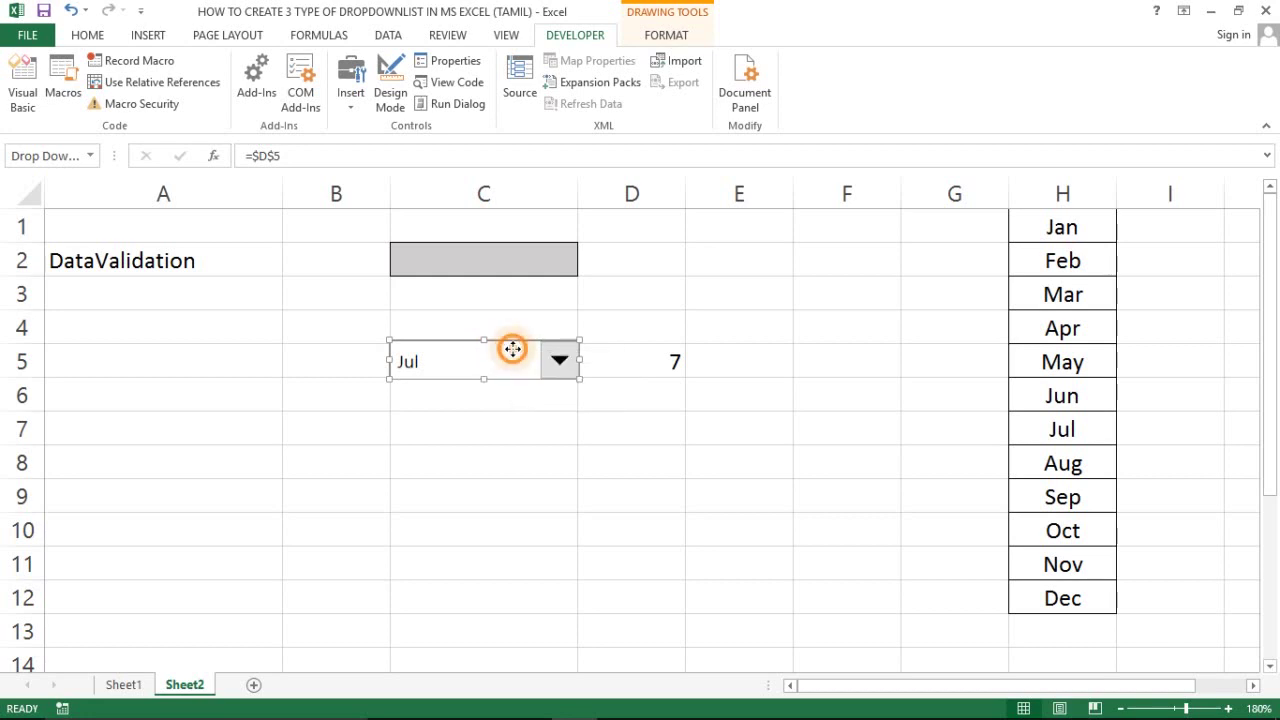
right_click(512, 348)
left_click(505, 355)
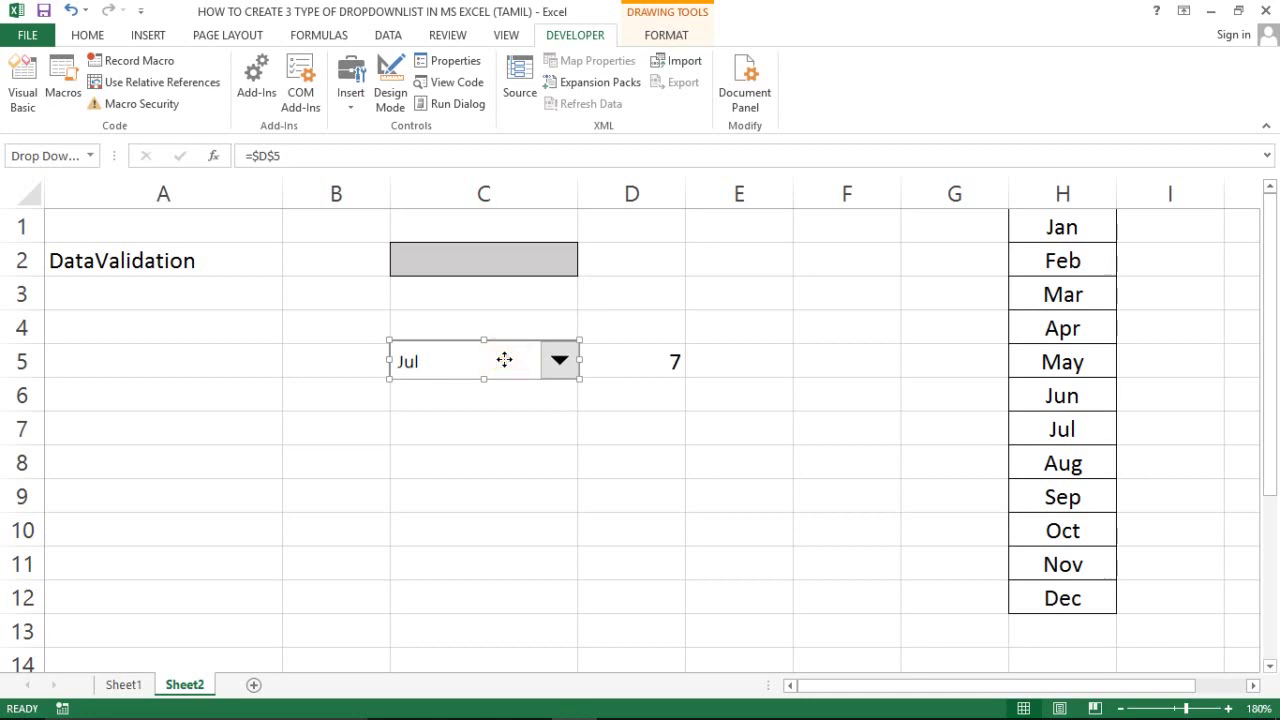
right_click(504, 359)
left_click(504, 359)
right_click(504, 359)
left_click(504, 359)
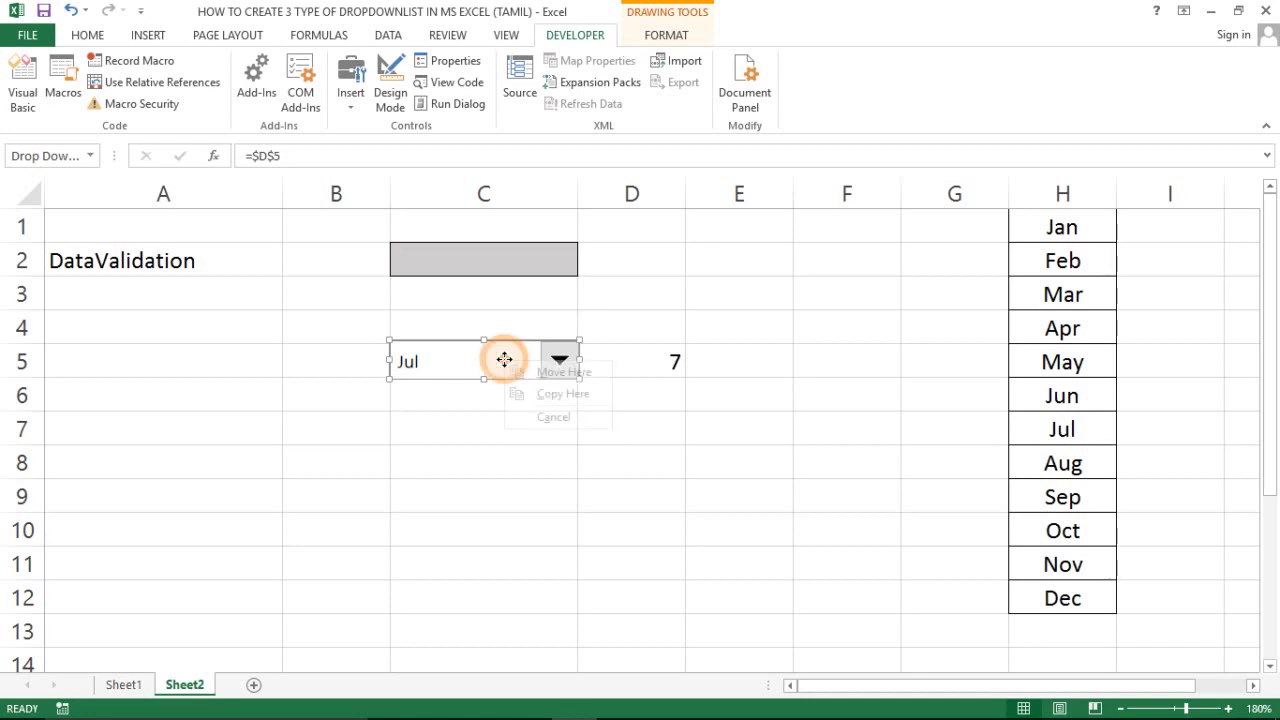
right_click(504, 359)
left_click(549, 369)
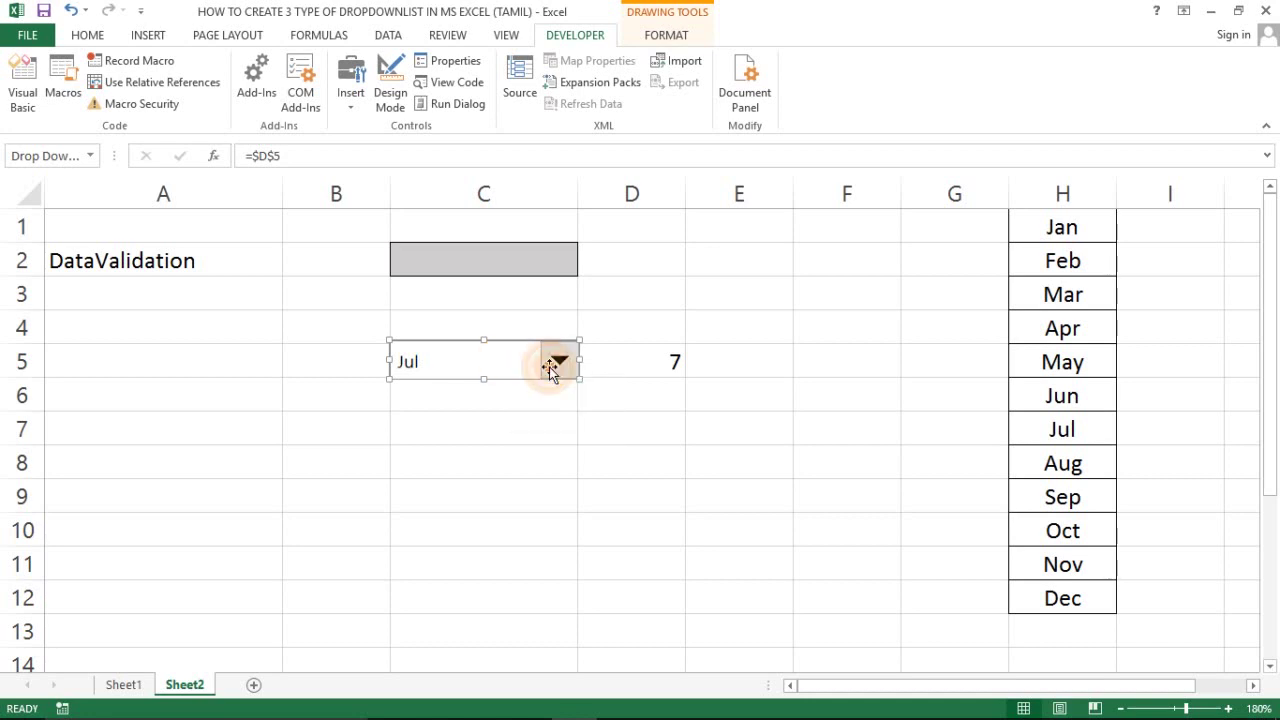
right_click(555, 357)
left_click(555, 357)
right_click(555, 357)
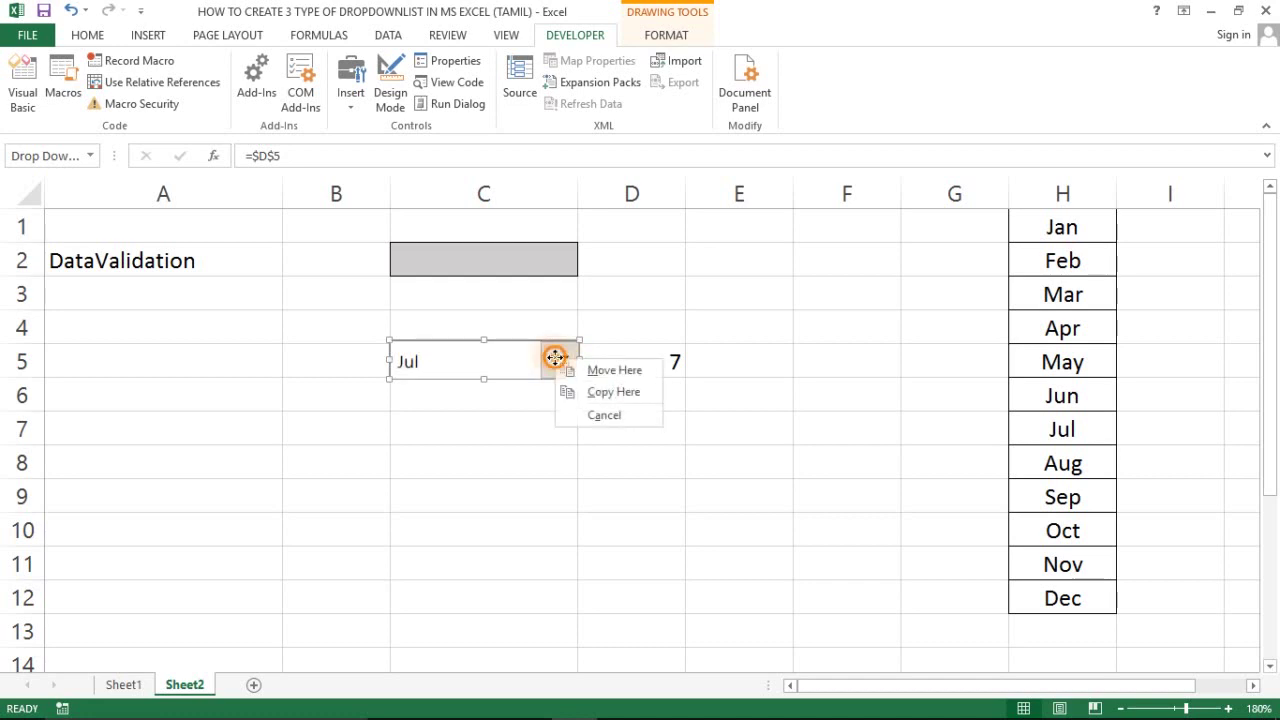
left_click(555, 358)
right_click(555, 358)
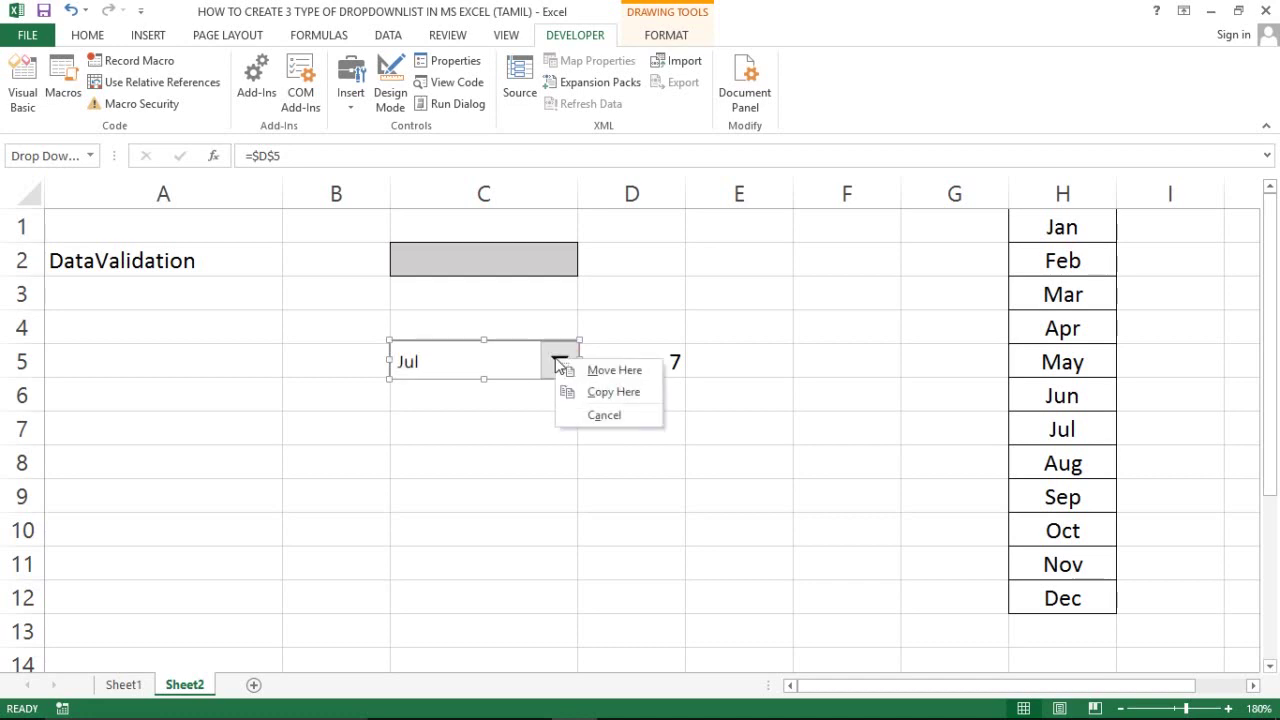
left_click(555, 358)
right_click(555, 358)
left_click(555, 358)
right_click(556, 359)
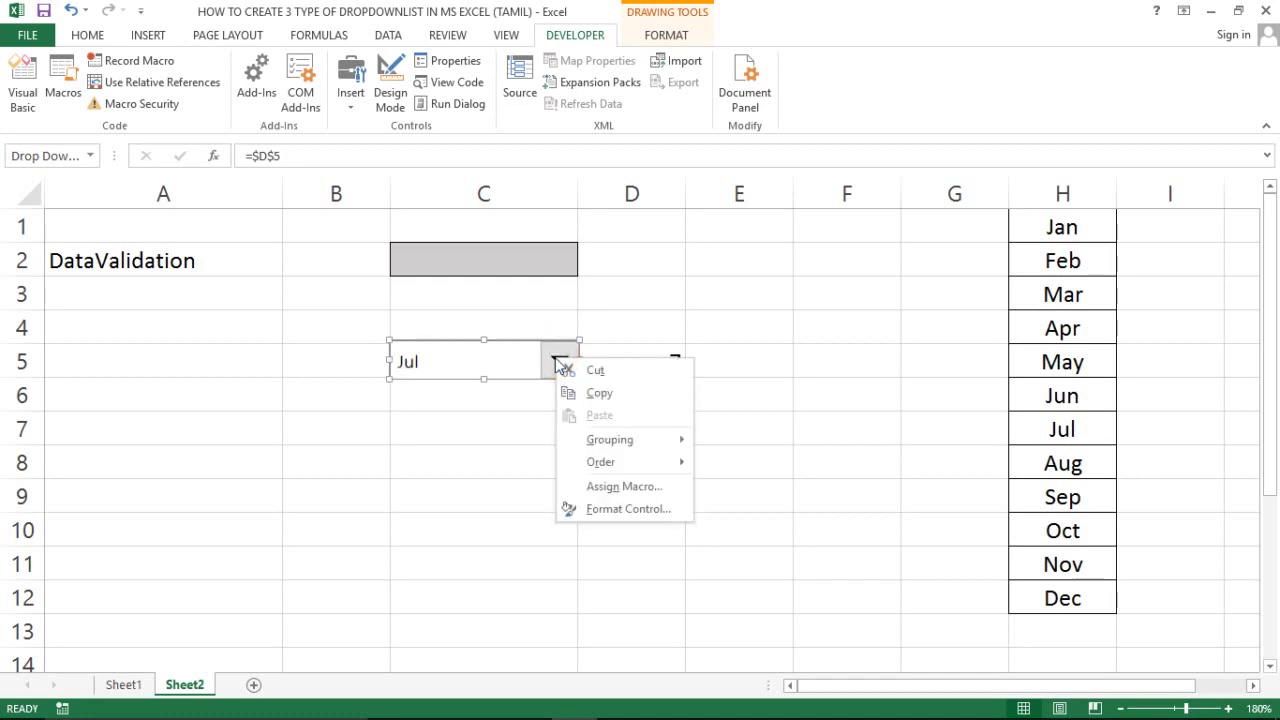
In Format Control, set the combo box to 15 drop-down lines and cell link $C$5.
left_click(599, 510)
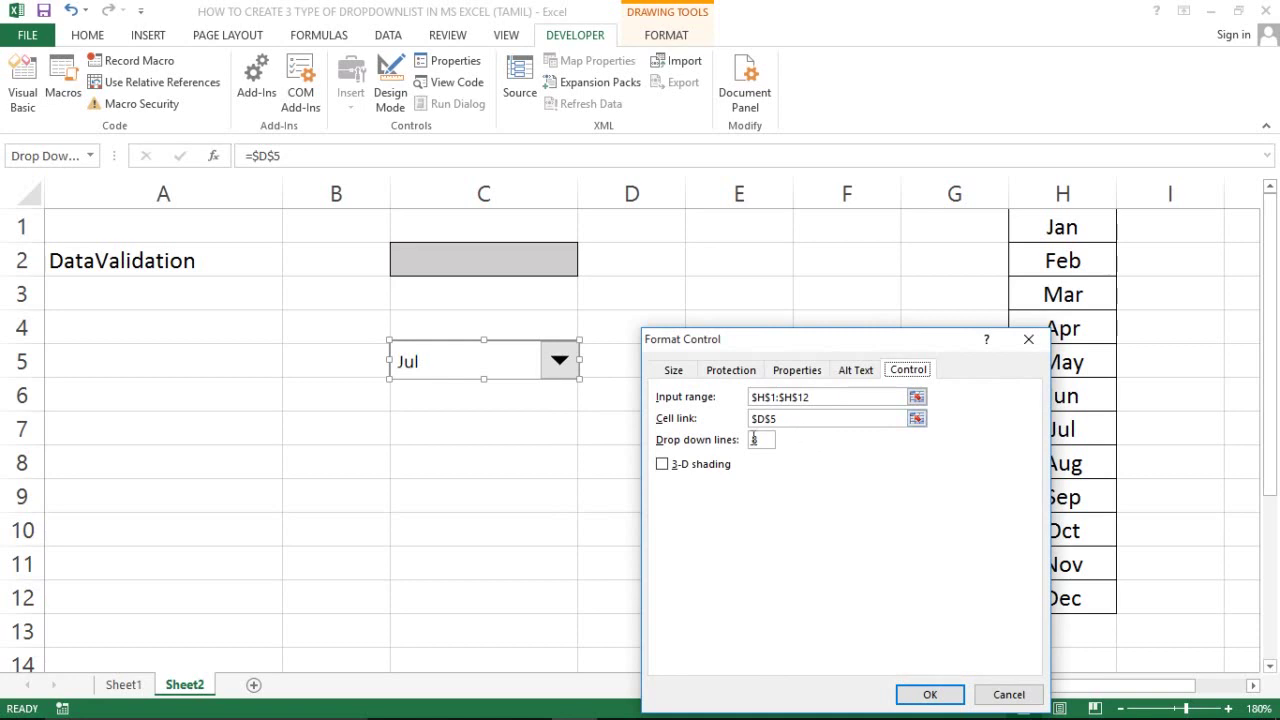
left_click(772, 440)
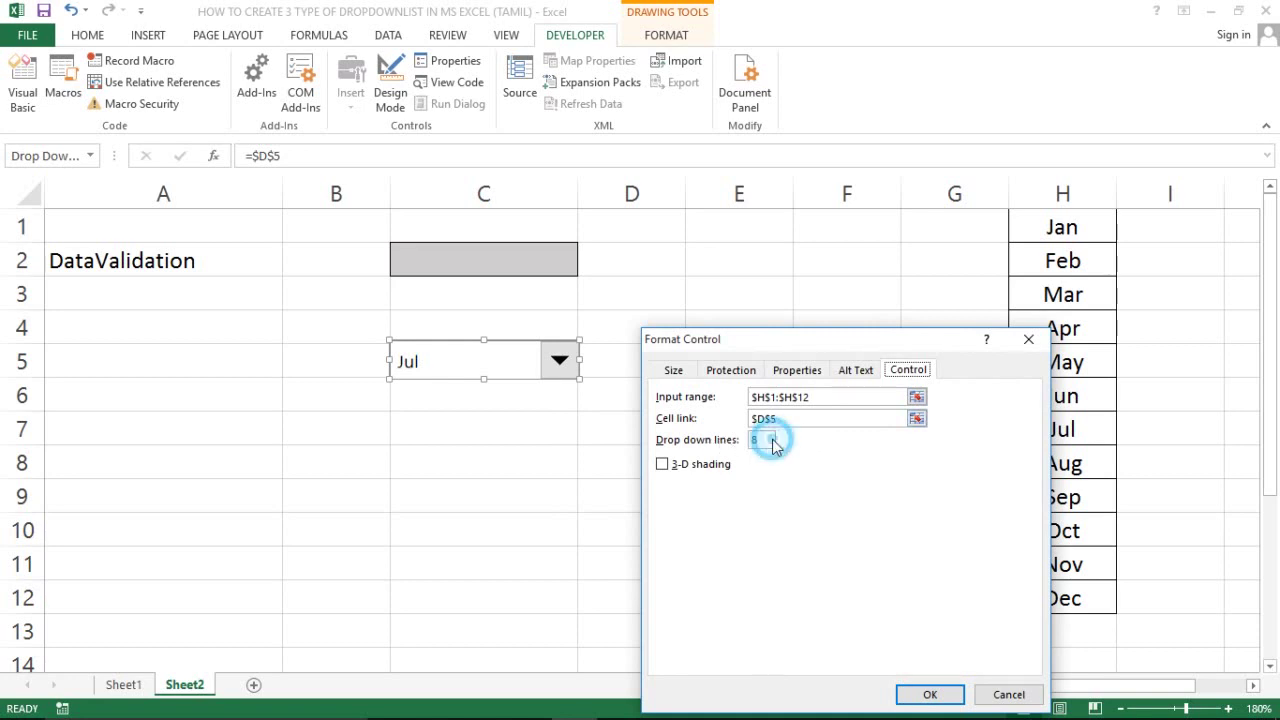
left_click(766, 440)
type("15")
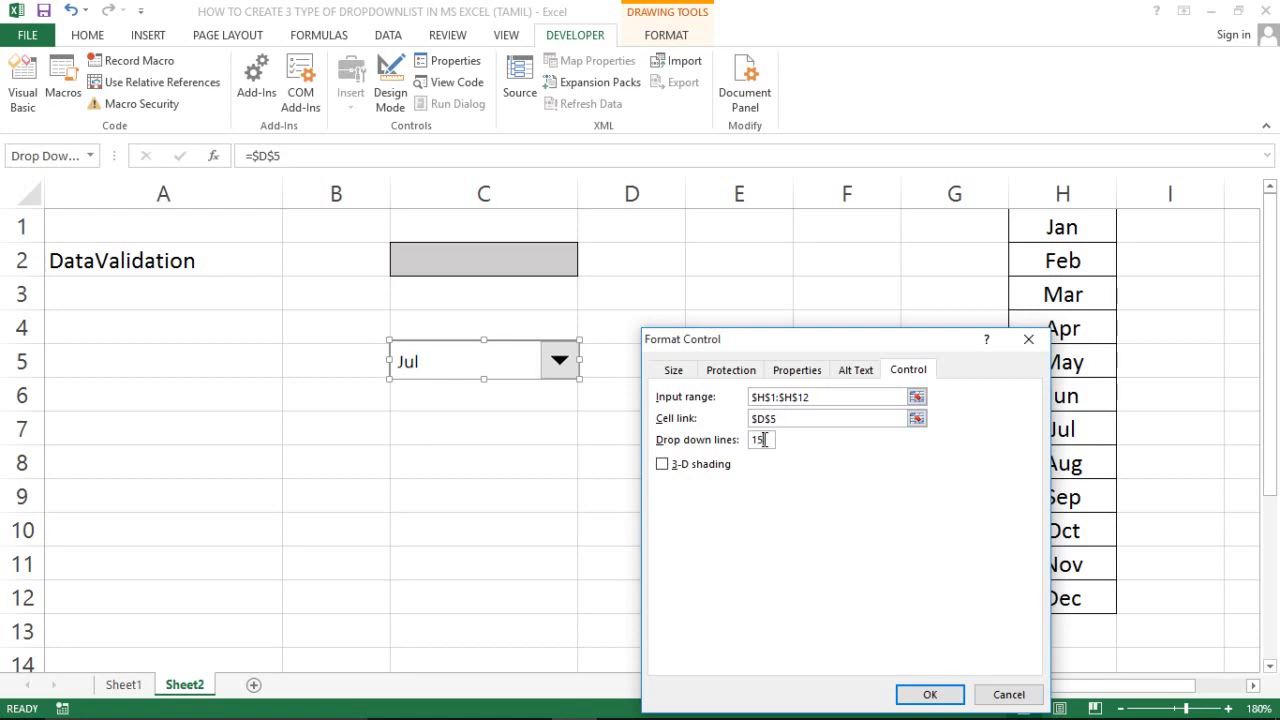
left_click(766, 421)
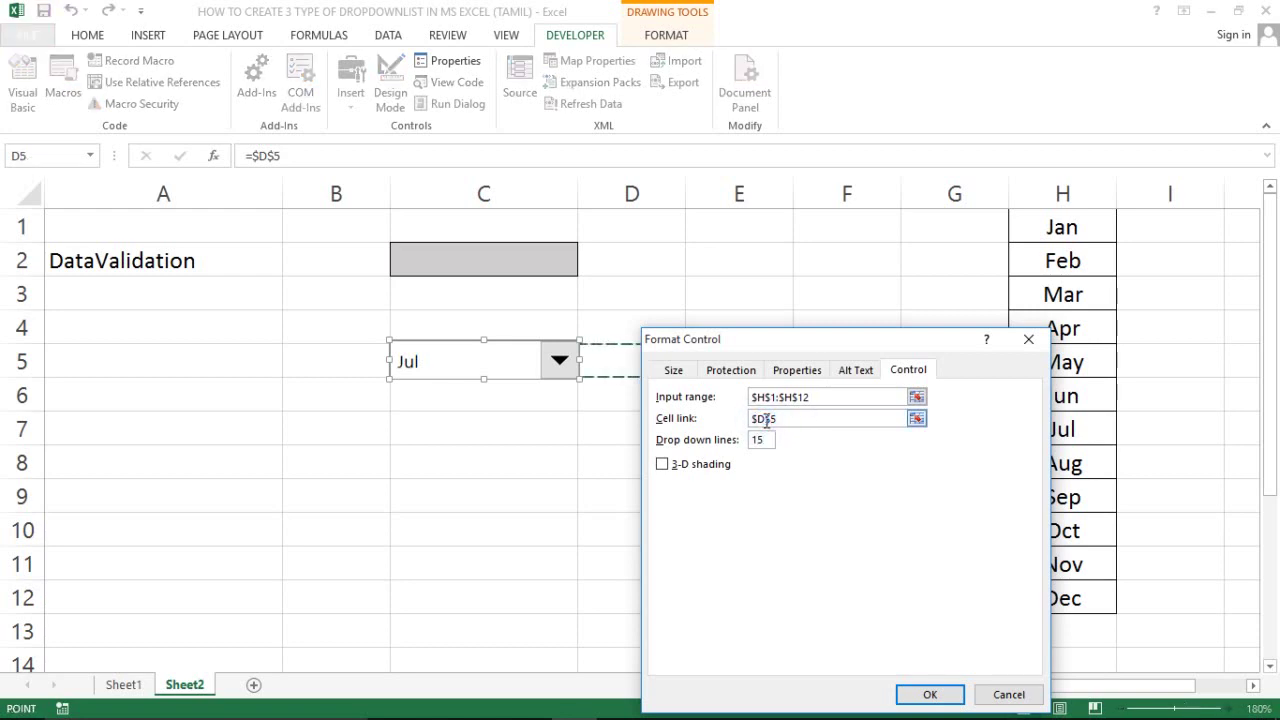
key("BackSpace")
type("C")
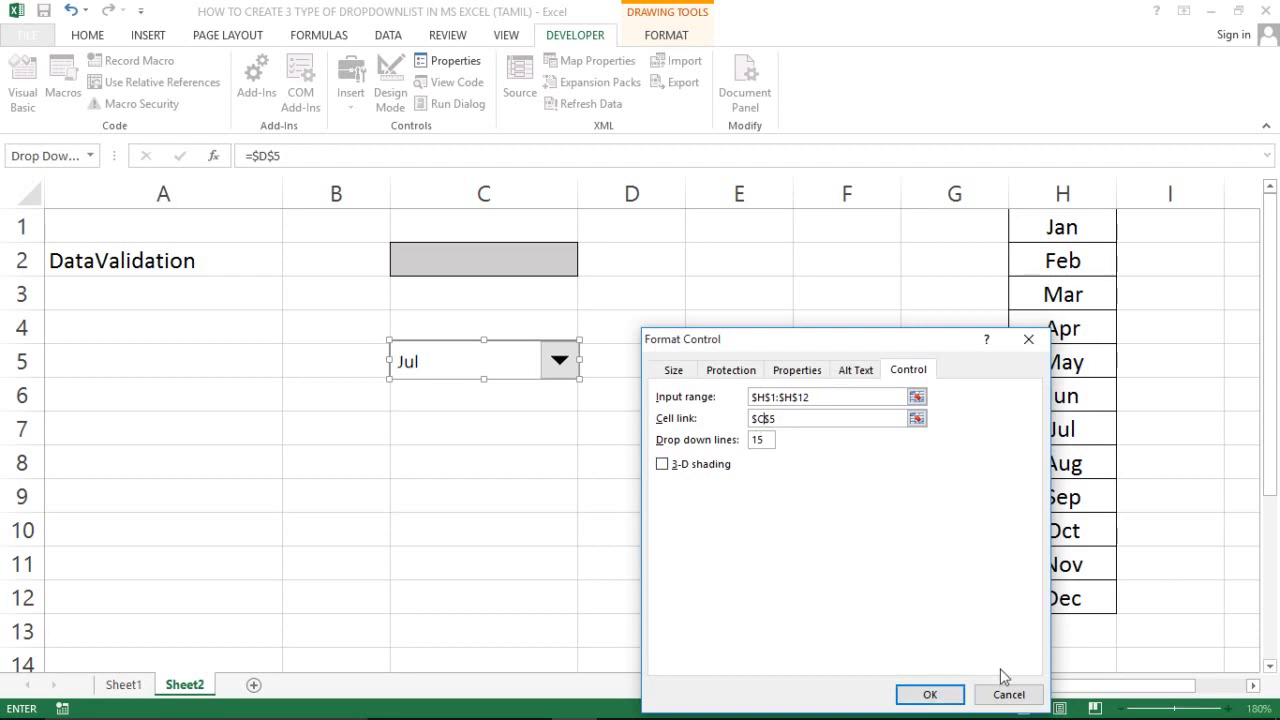
left_click(929, 694)
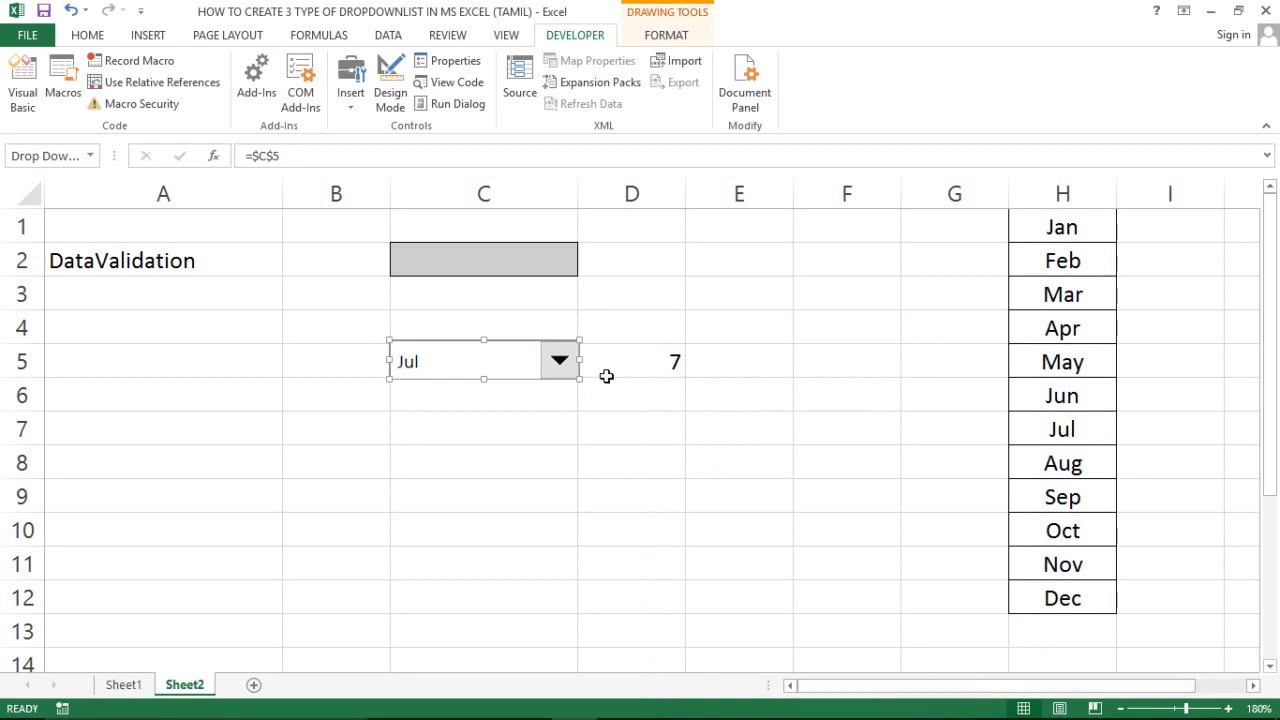
Pick Jun, then Sep, then Nov in the form-control month combo box.
left_click(624, 369)
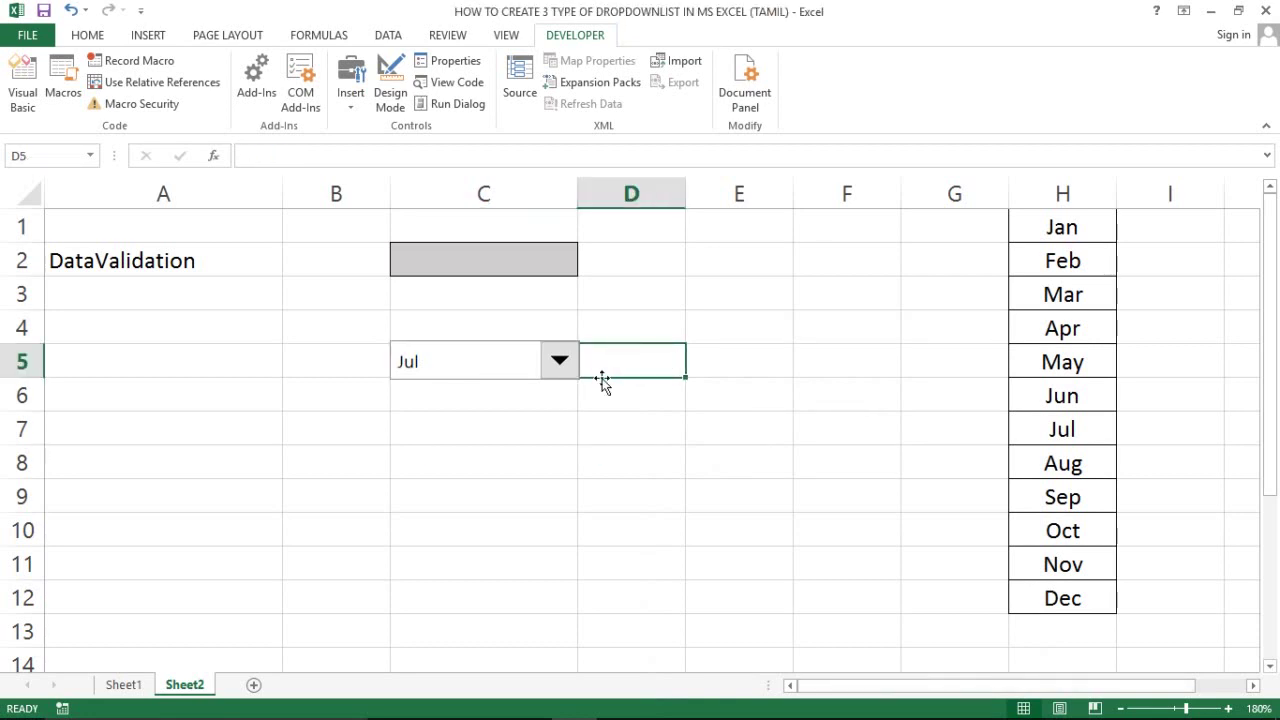
left_click(368, 491)
left_click(558, 362)
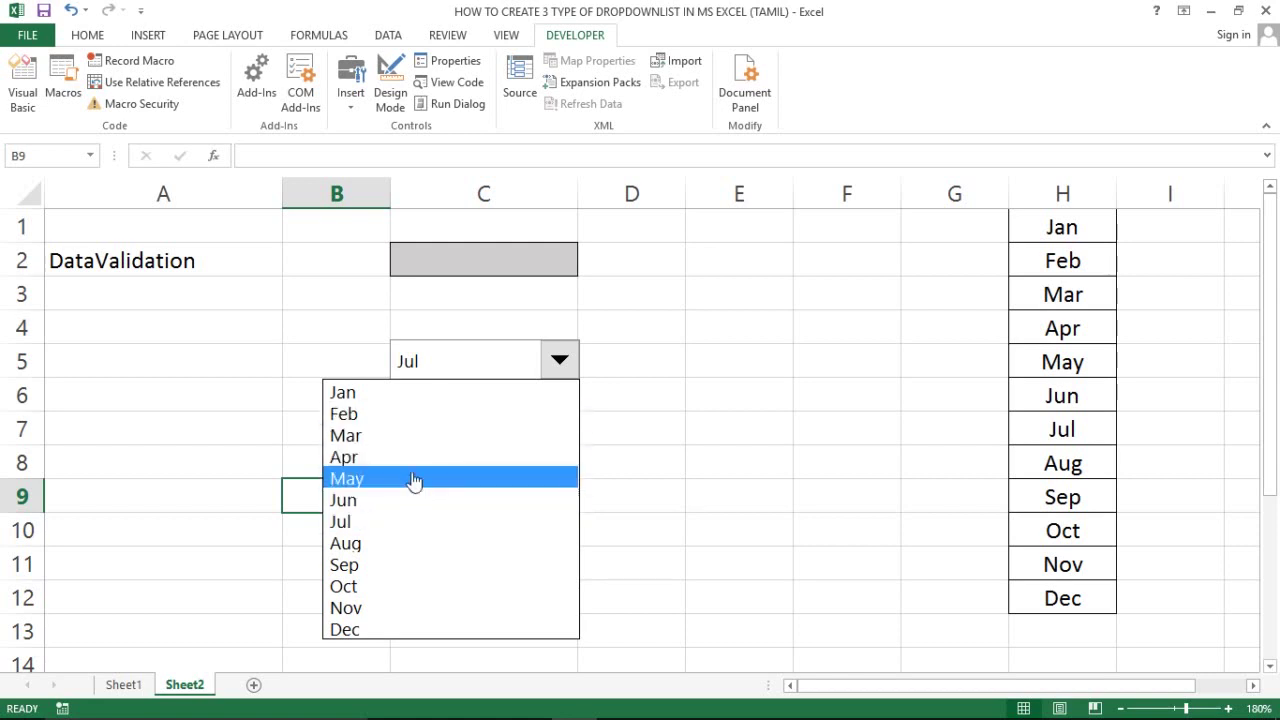
left_click(390, 502)
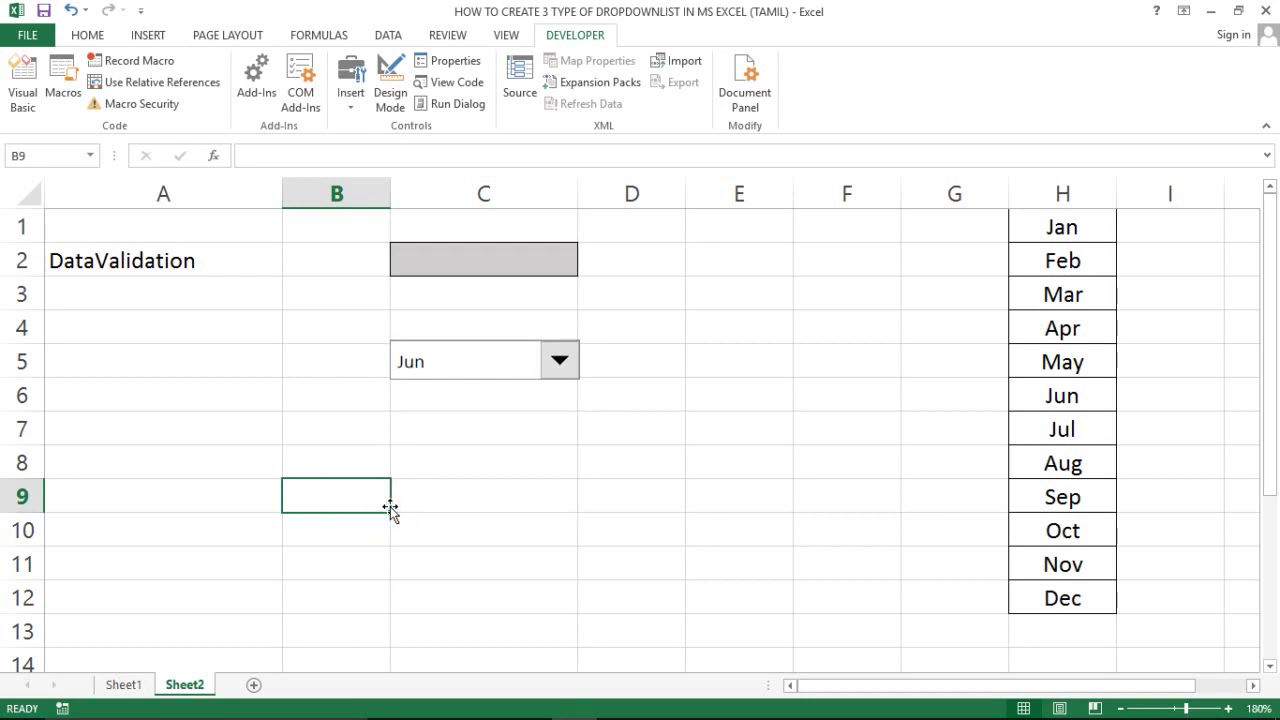
left_click(559, 362)
left_click(386, 568)
left_click(557, 361)
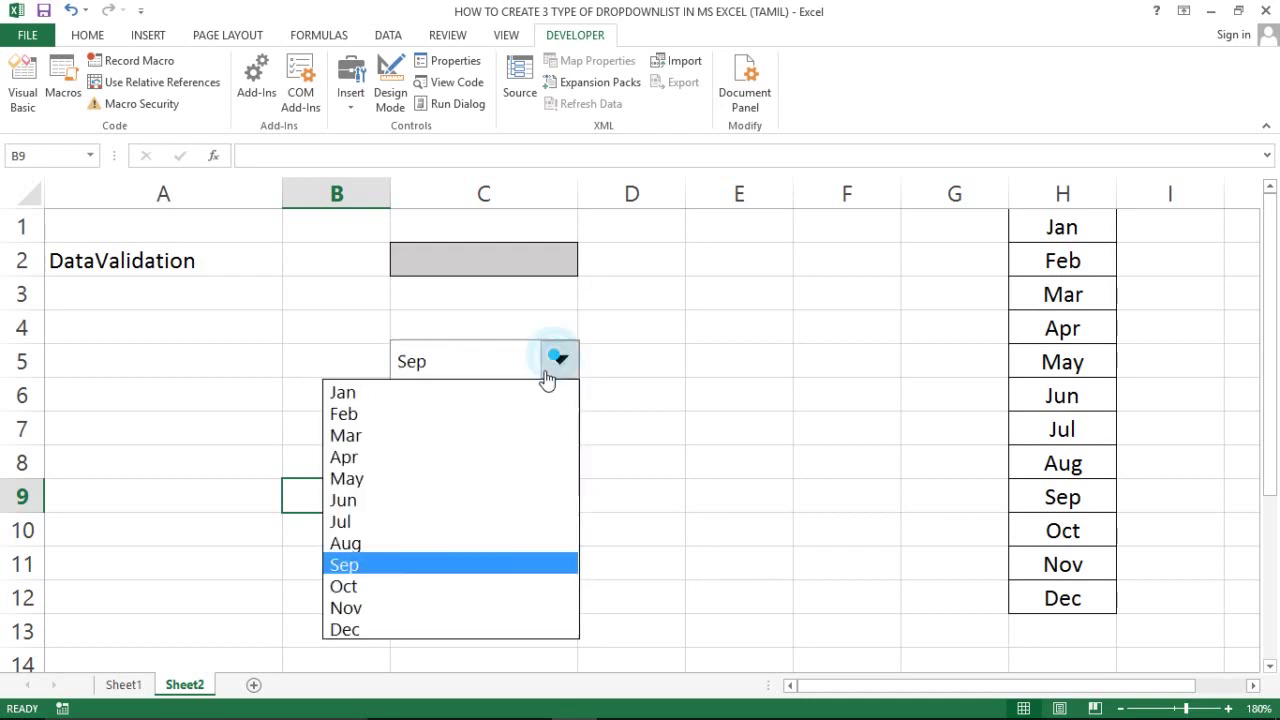
left_click(378, 607)
Set cell C2's validation month list to Mar.
left_click(526, 272)
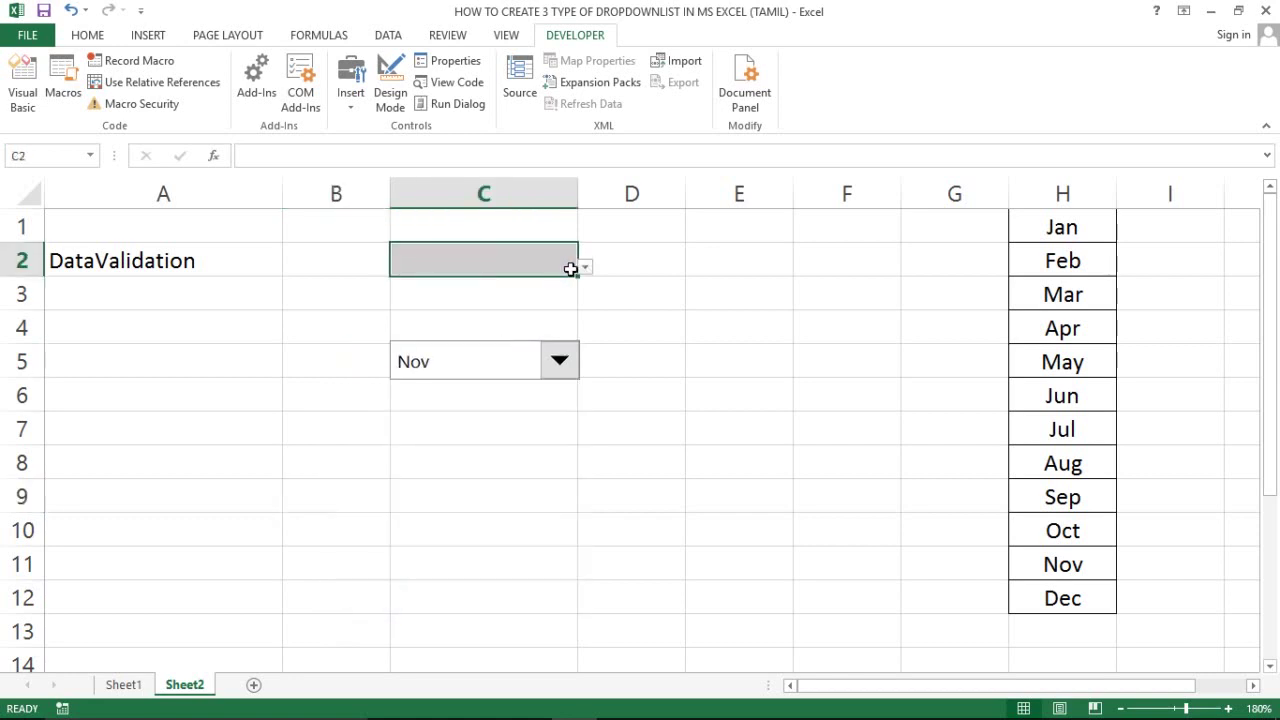
left_click(584, 268)
left_click(389, 328)
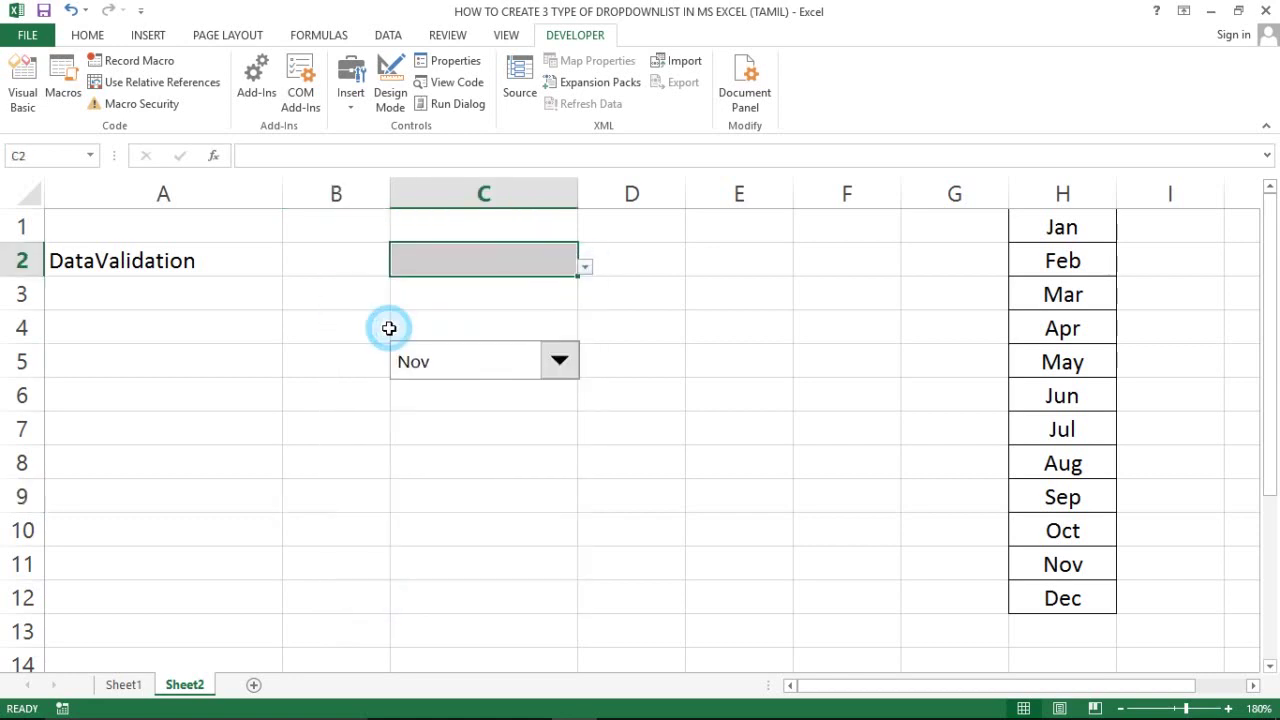
left_click(135, 358)
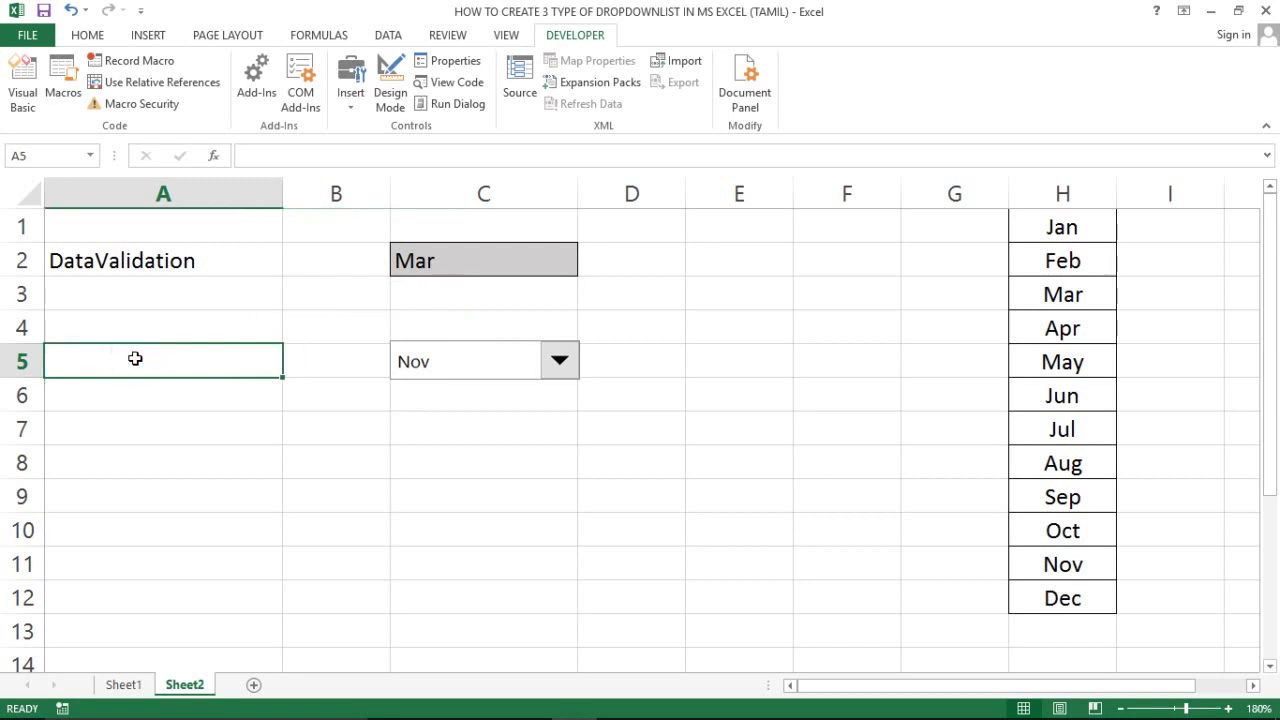
Enter the label 'Form Controls' in cell A5, undoing the stray text in A4.
type("Form")
key("Up")
type("c")
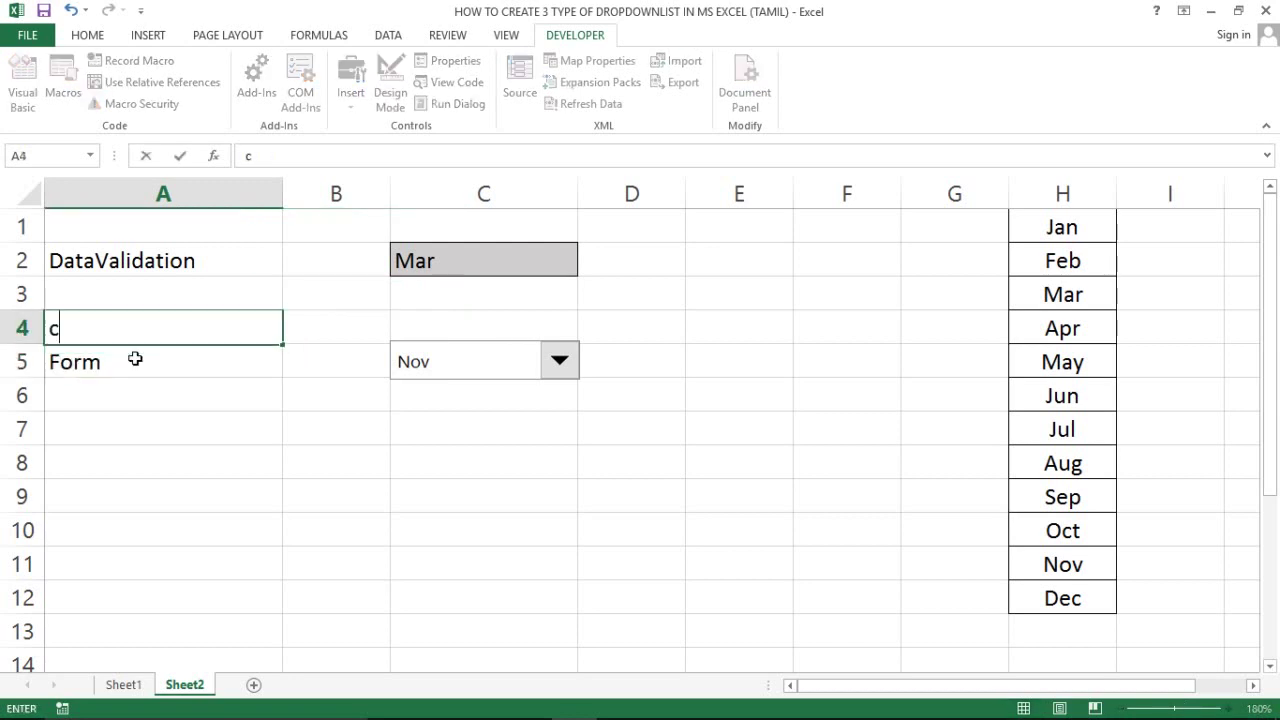
type("on")
key("Tab")
key("Return")
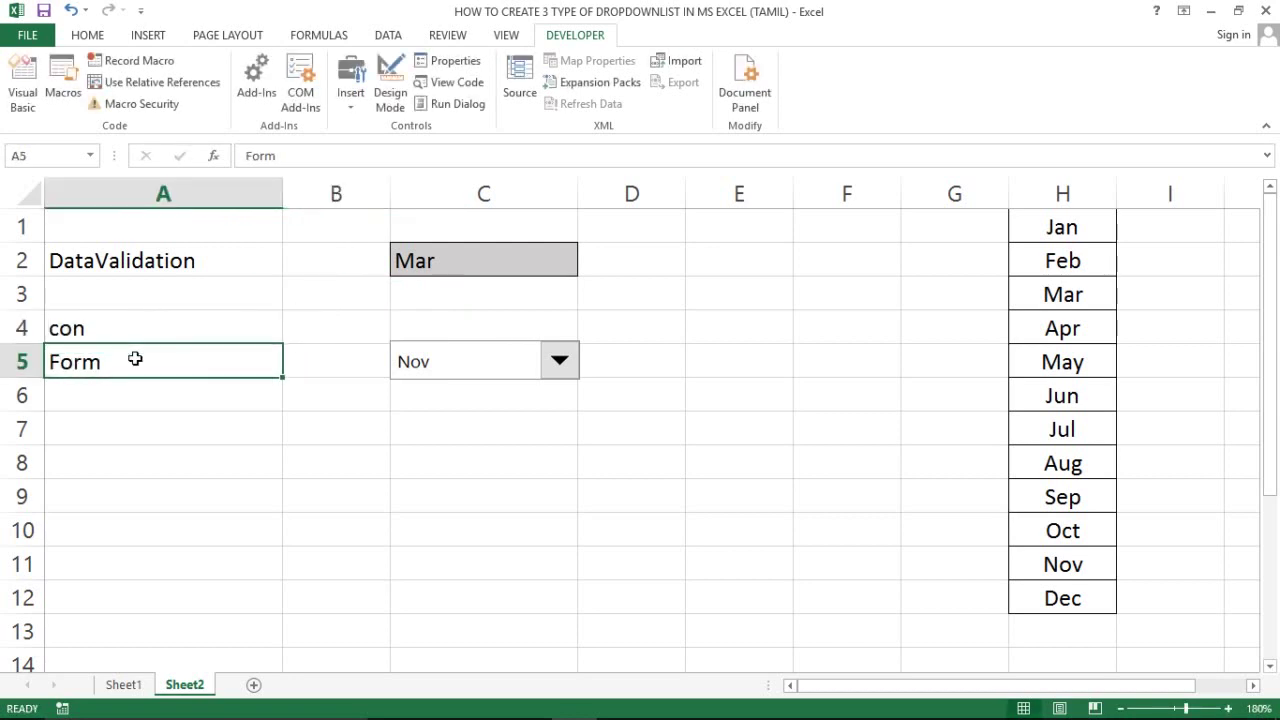
key("ctrl+z")
left_click(135, 358)
key("XF86AudioRaiseVolume")
double_click(140, 362)
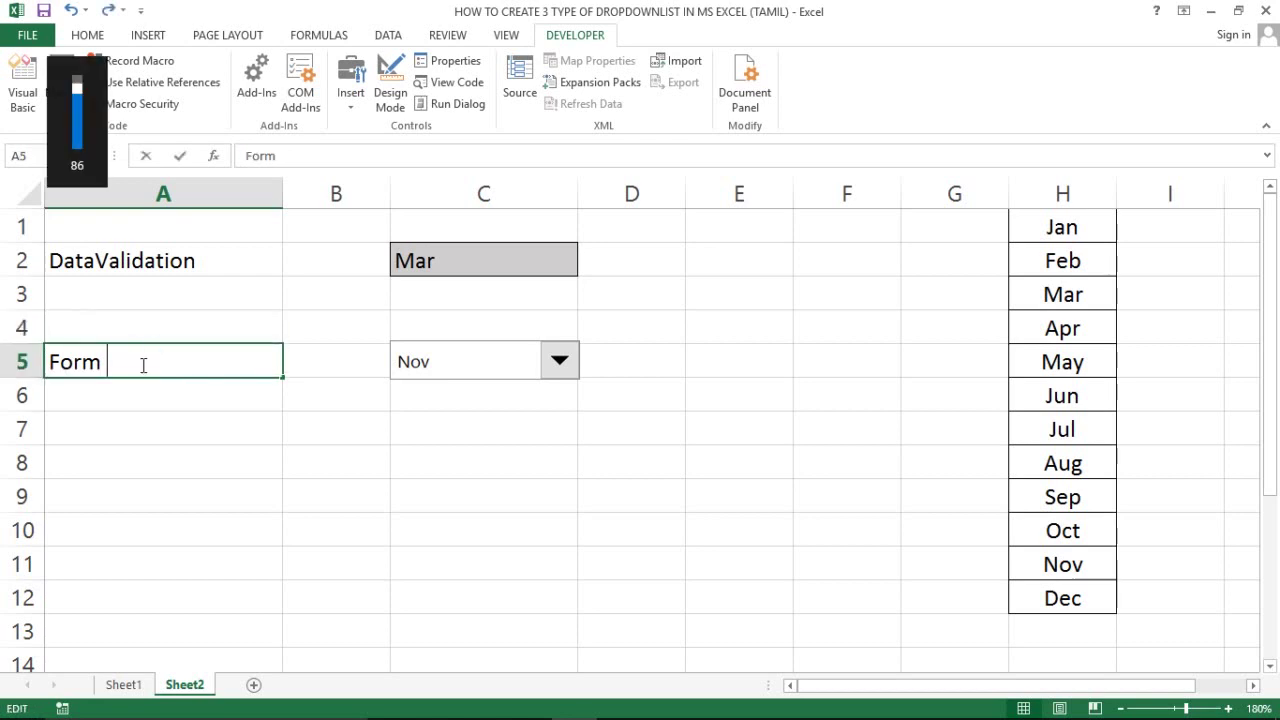
type("F")
key("BackSpace")
key("BackSpace")
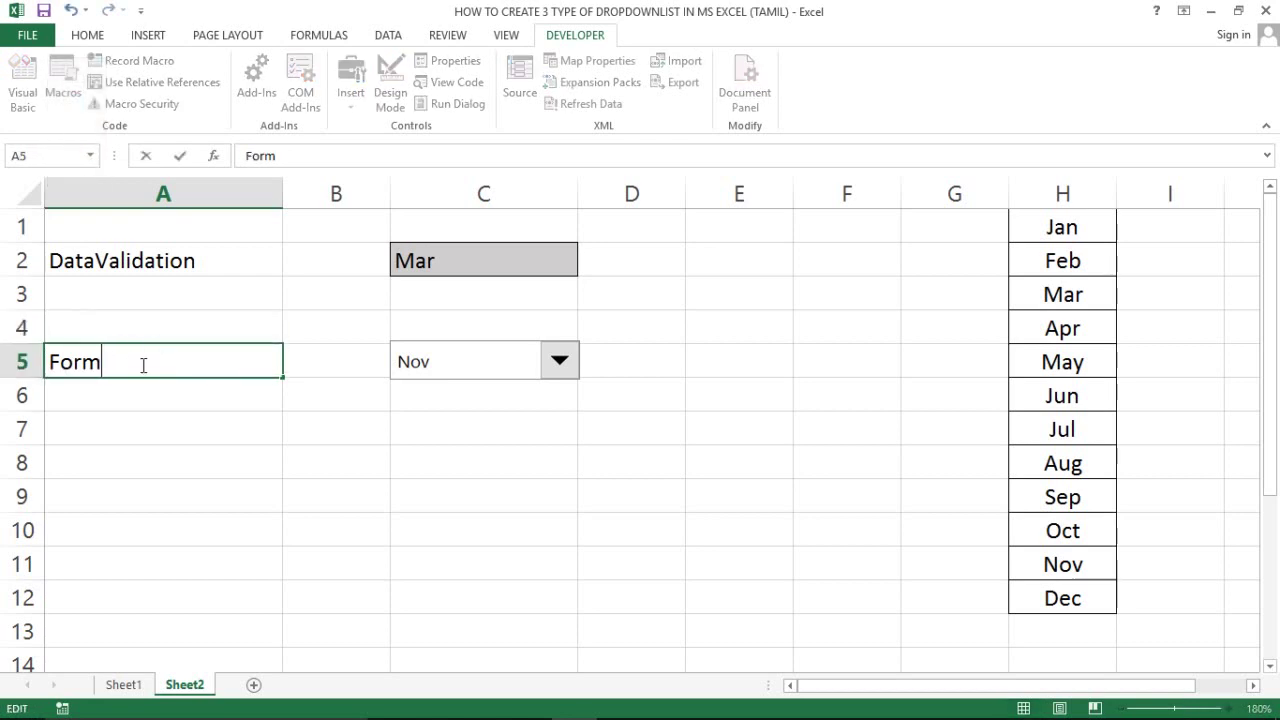
type(" Cont")
type("rols")
key("Return")
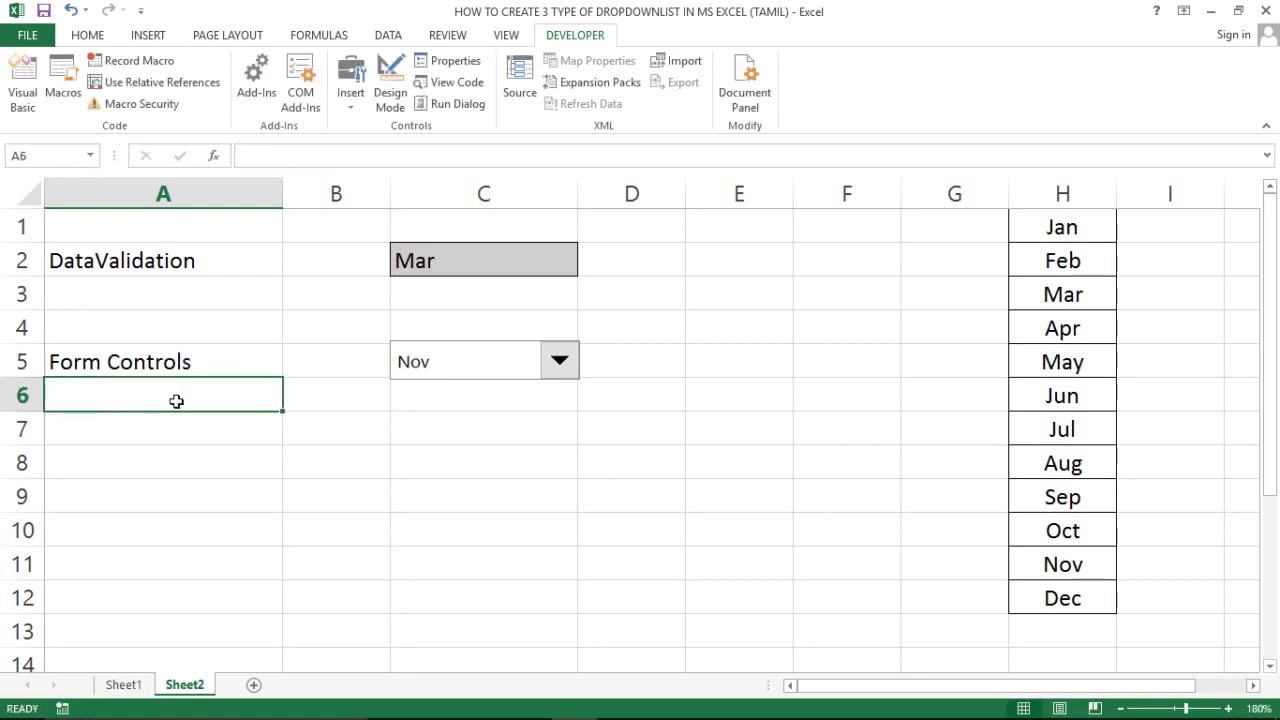
Save the workbook with Ctrl+S.
left_click(177, 434)
key("ctrl+s")
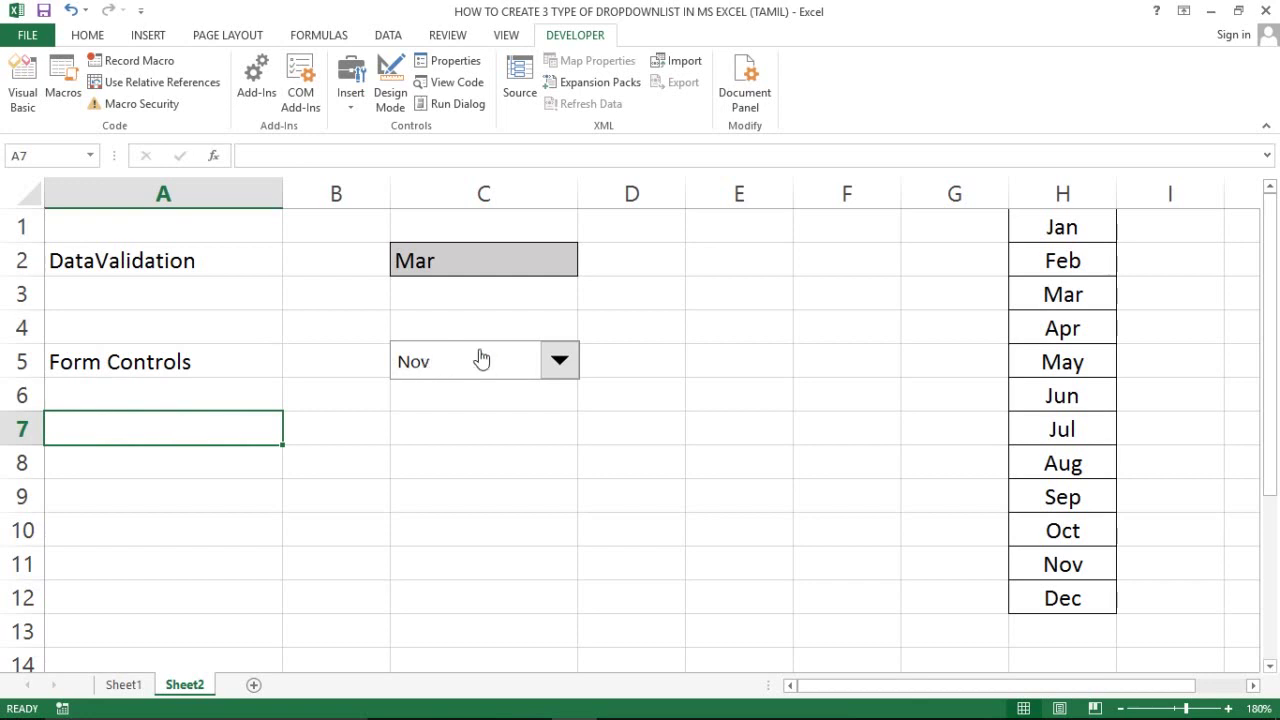
left_click(114, 460)
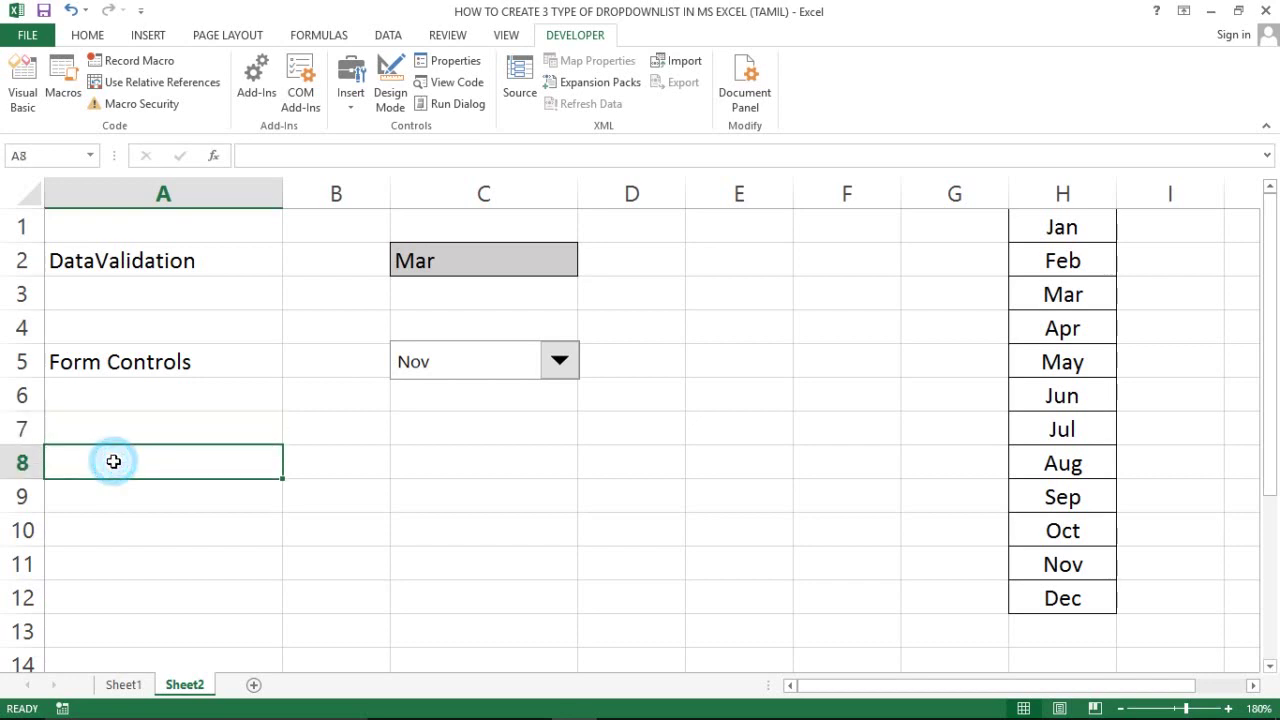
key("ctrl+s")
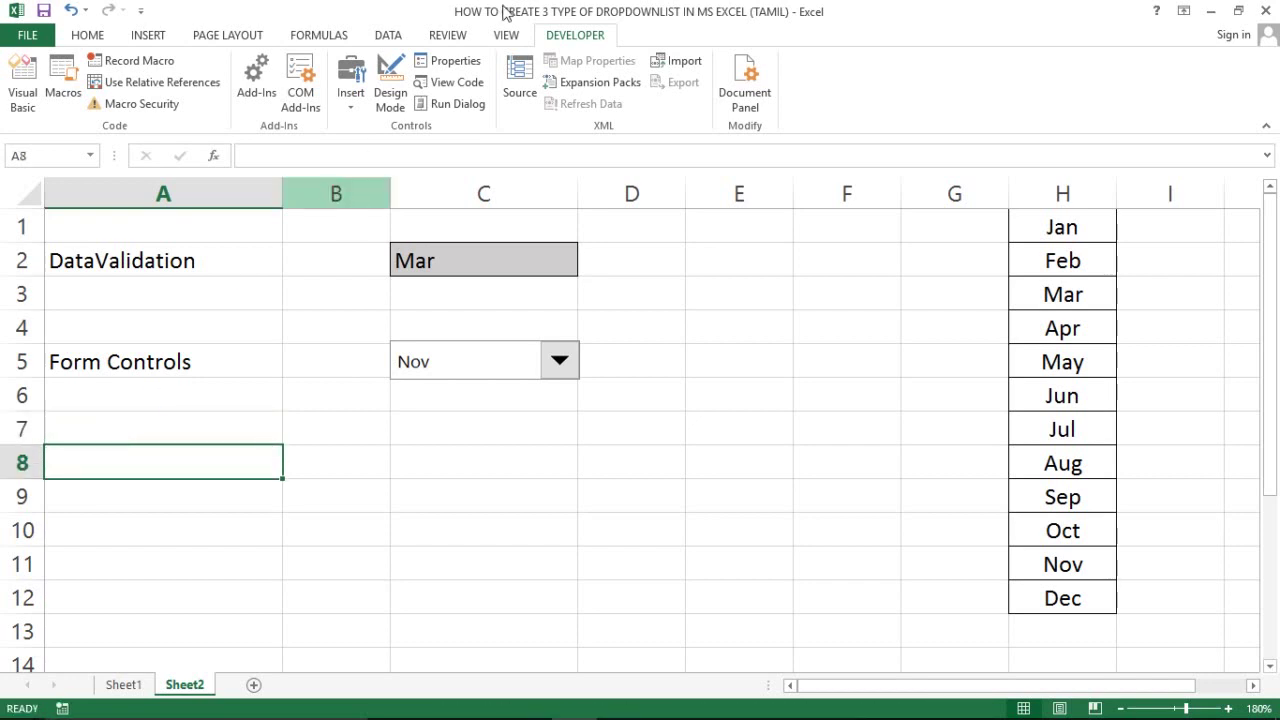
left_click(351, 100)
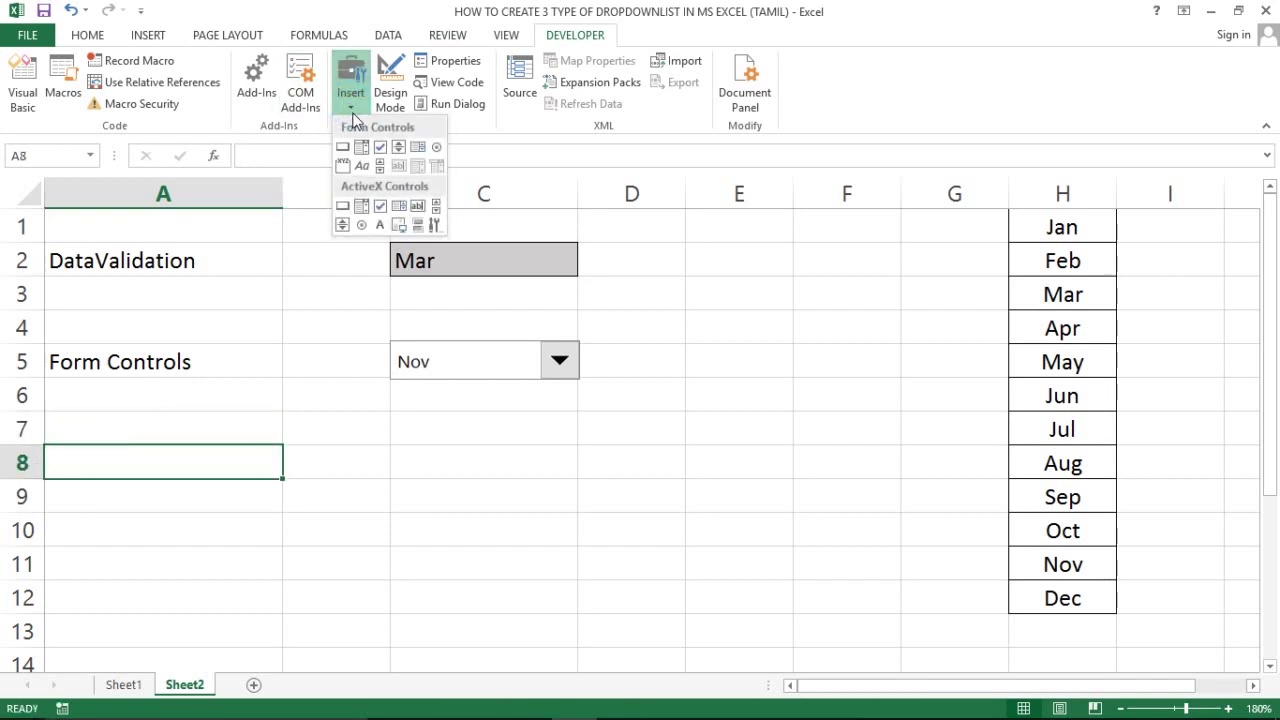
Draw an ActiveX combo box over cell C8, abandoning an attempted EMBED formula edit.
left_click(361, 208)
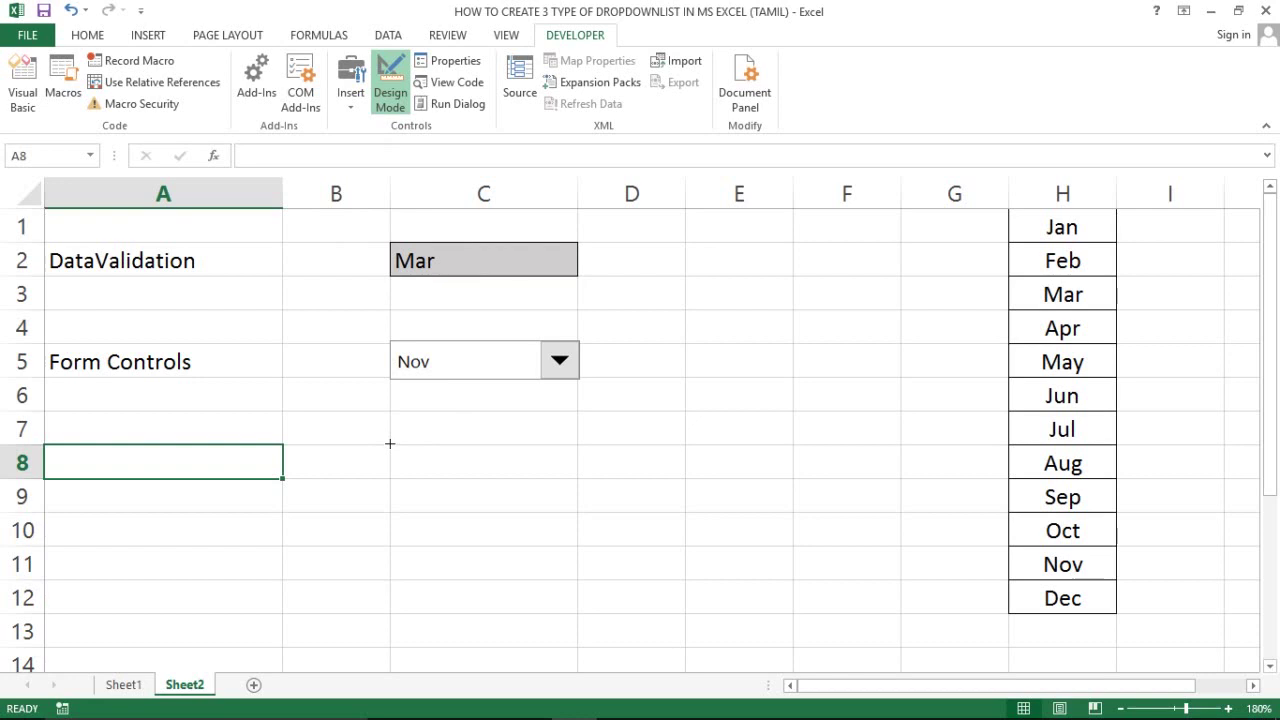
left_click_drag(390, 443, 577, 481)
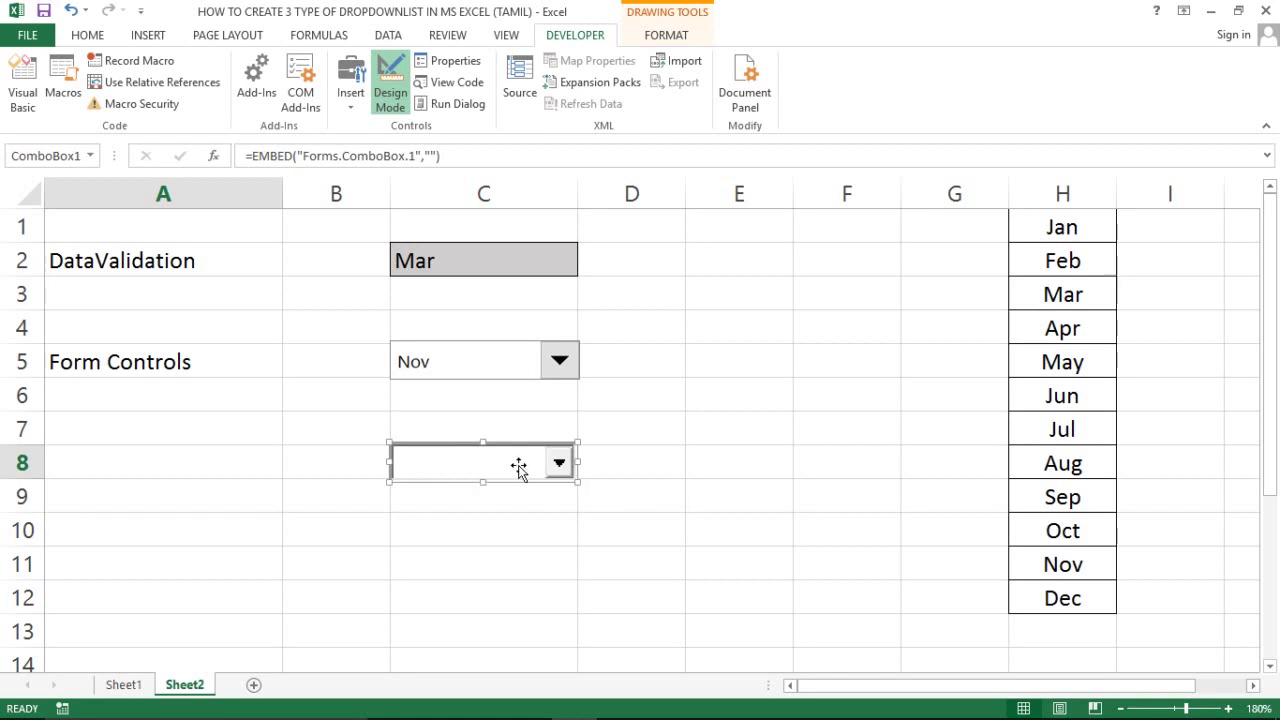
left_click(446, 155)
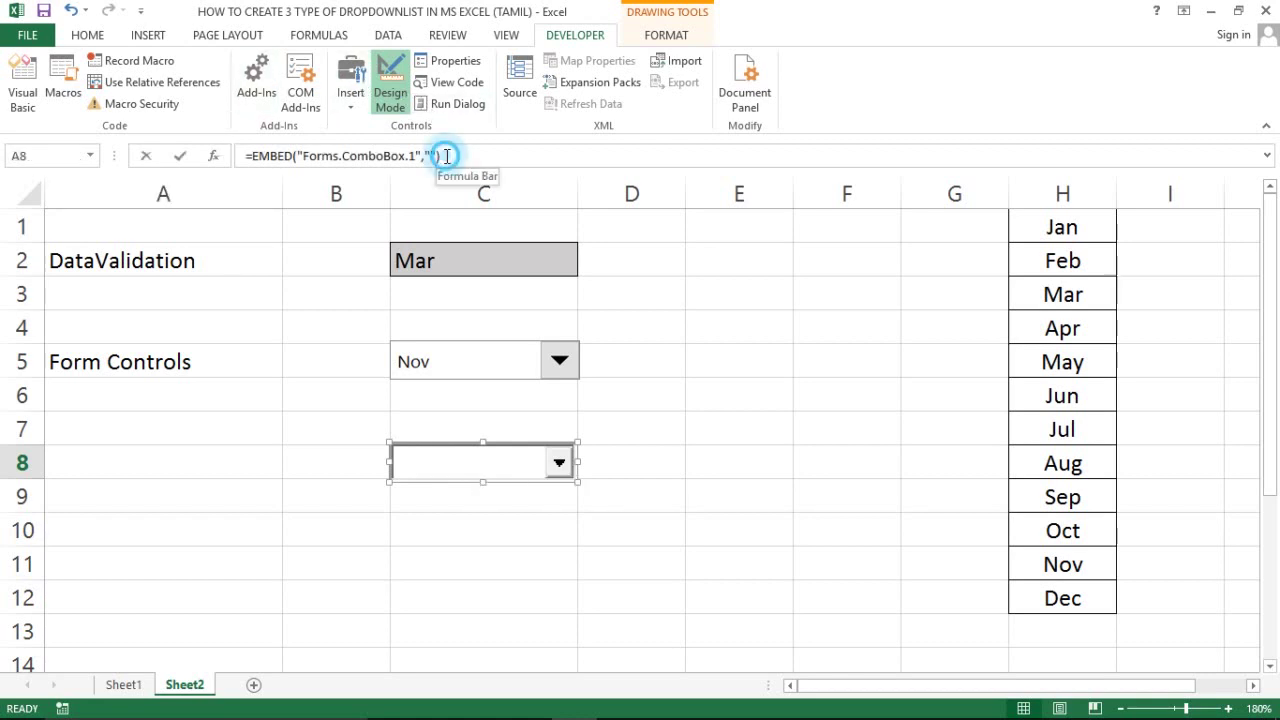
left_click_drag(446, 155, 275, 150)
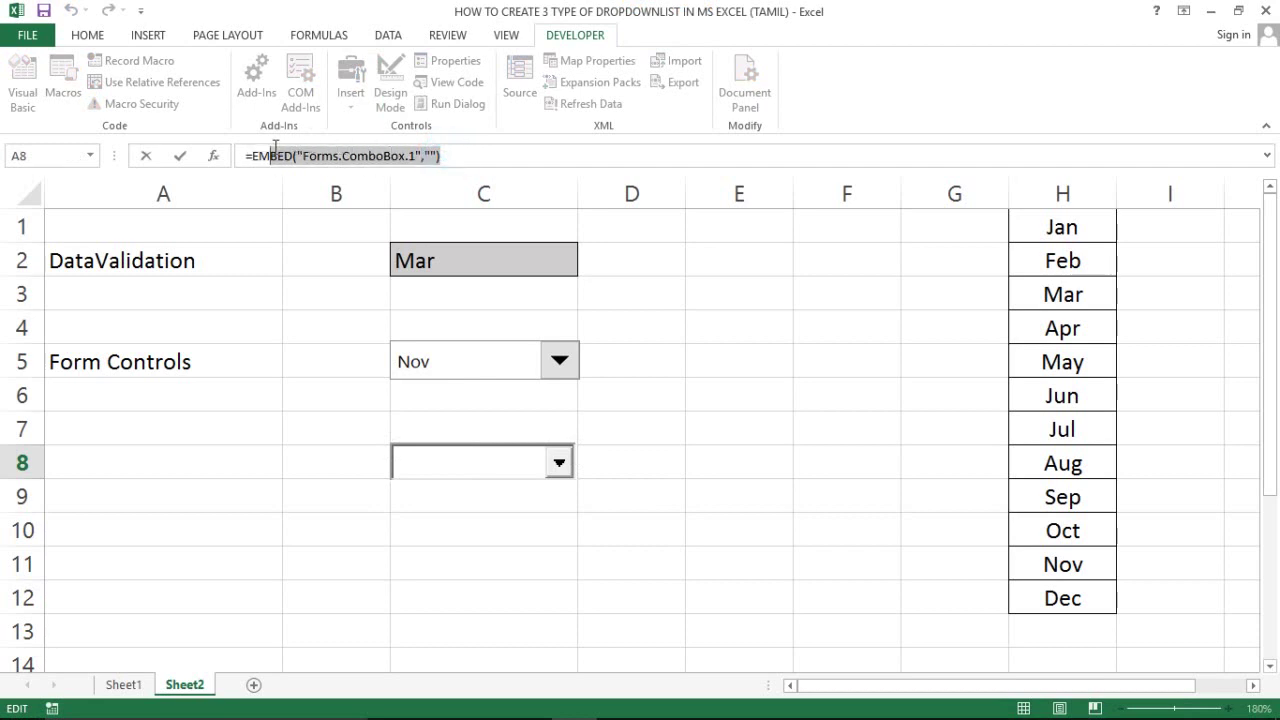
key("Return")
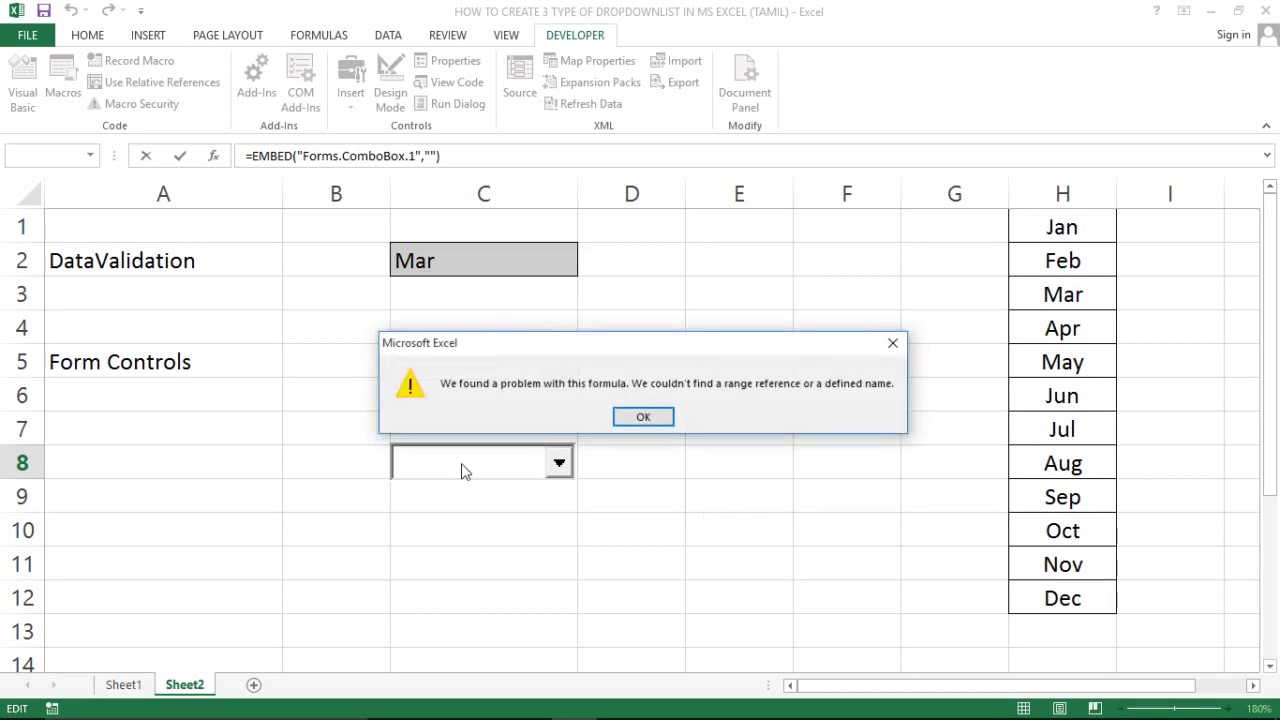
left_click(628, 420)
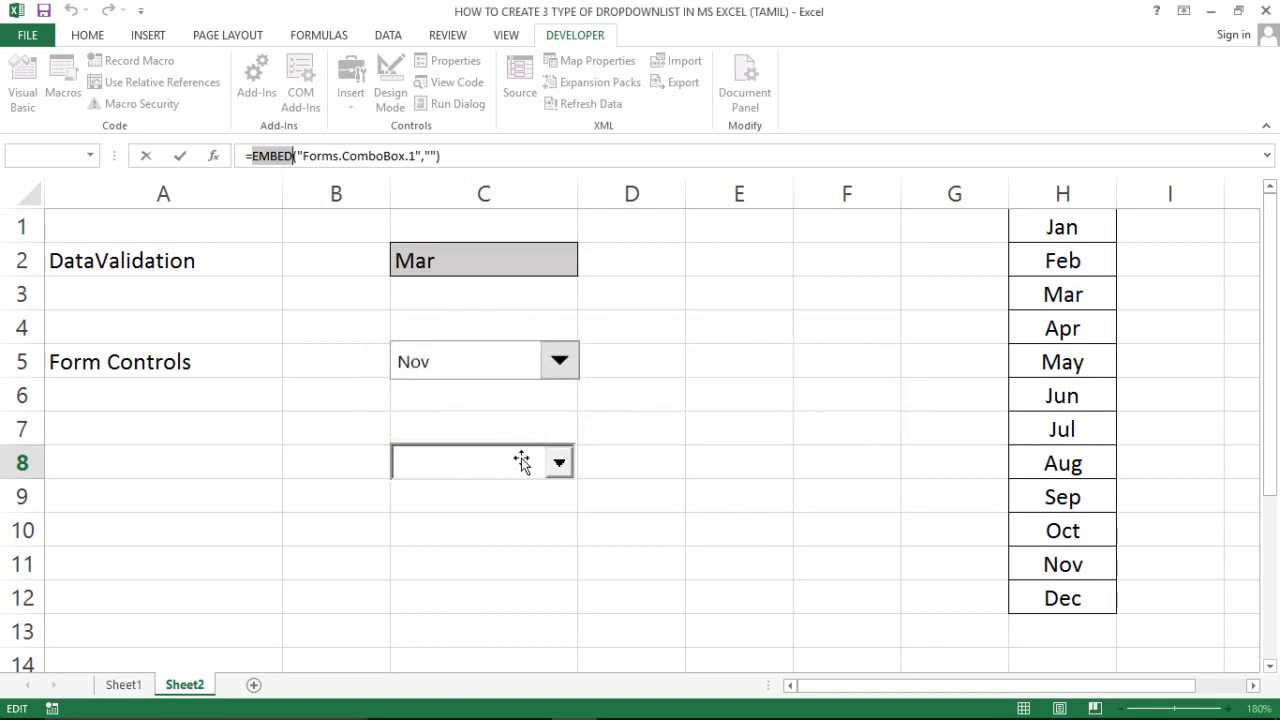
left_click(635, 441)
key("Escape")
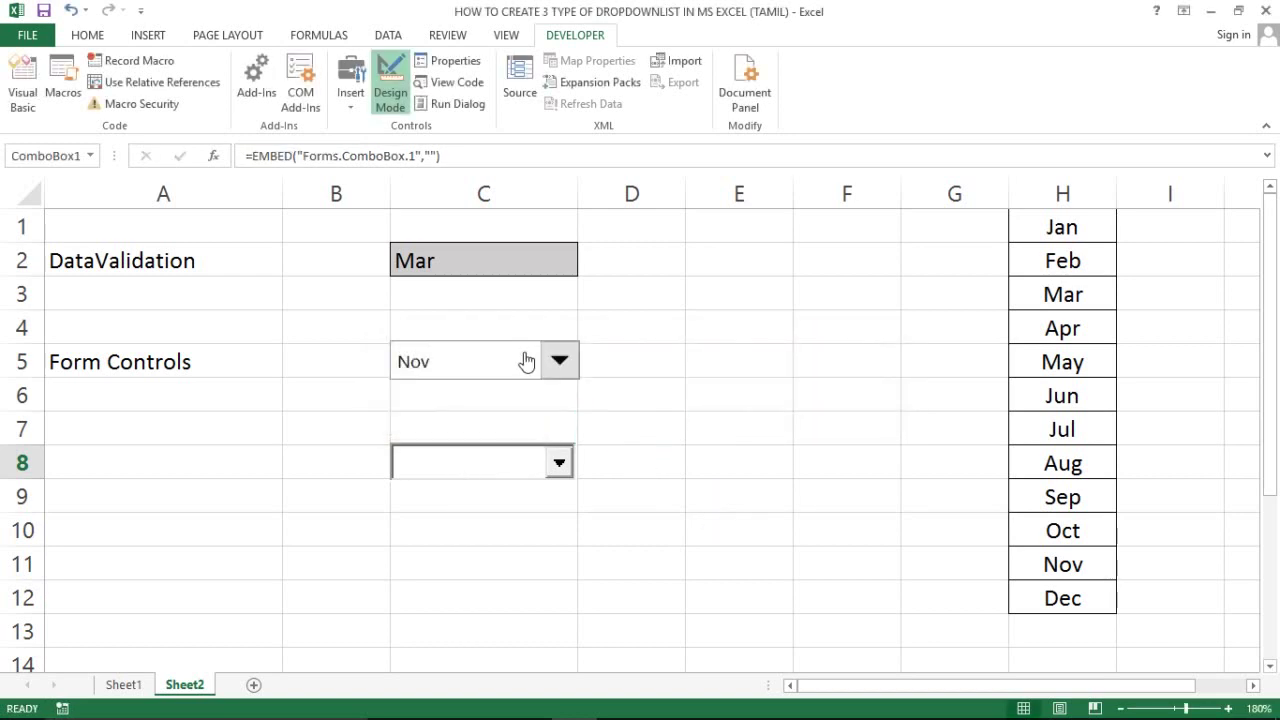
Leave the Form Controls list on Nov and open the ActiveX combo box's code.
left_click(517, 355)
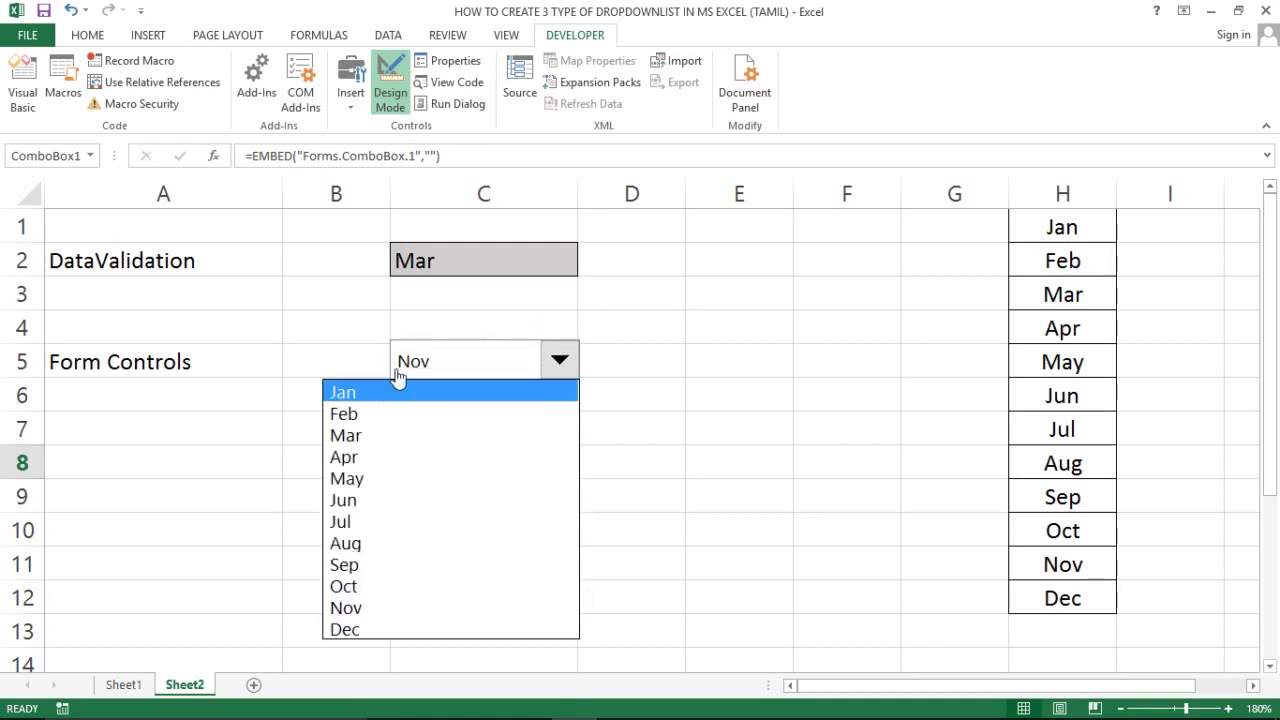
left_click(596, 412)
left_click(628, 428)
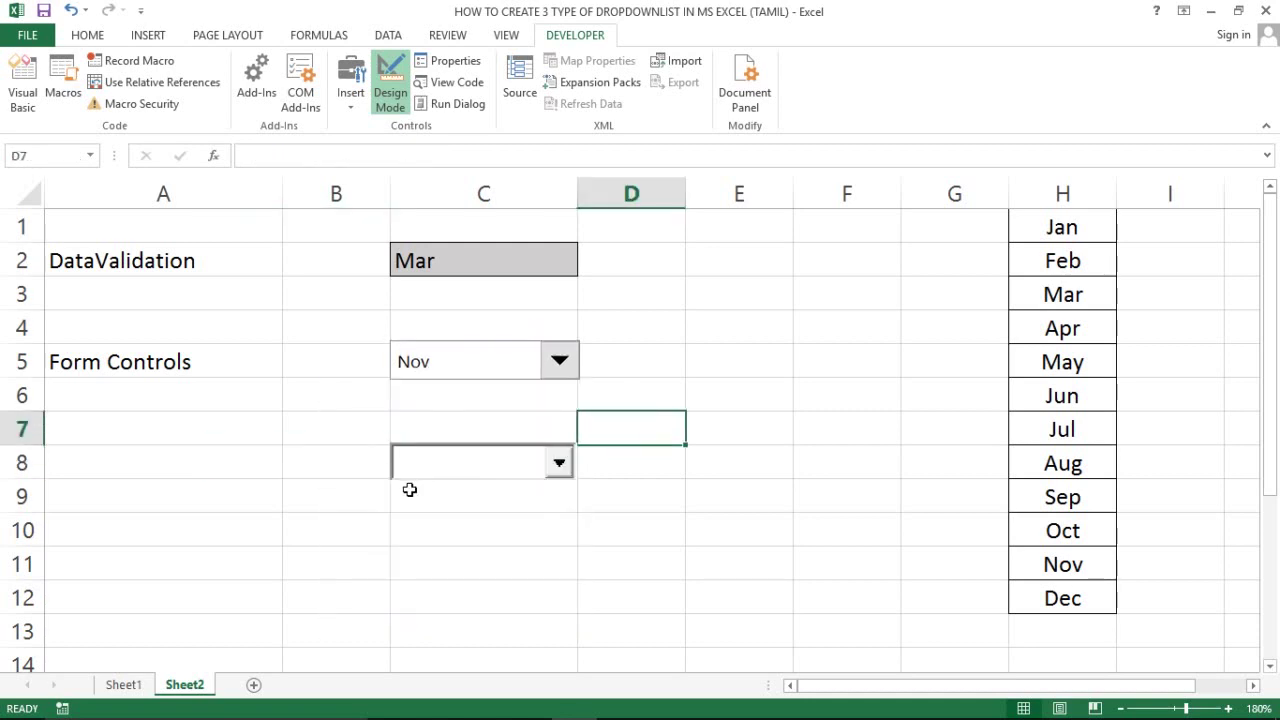
double_click(454, 470)
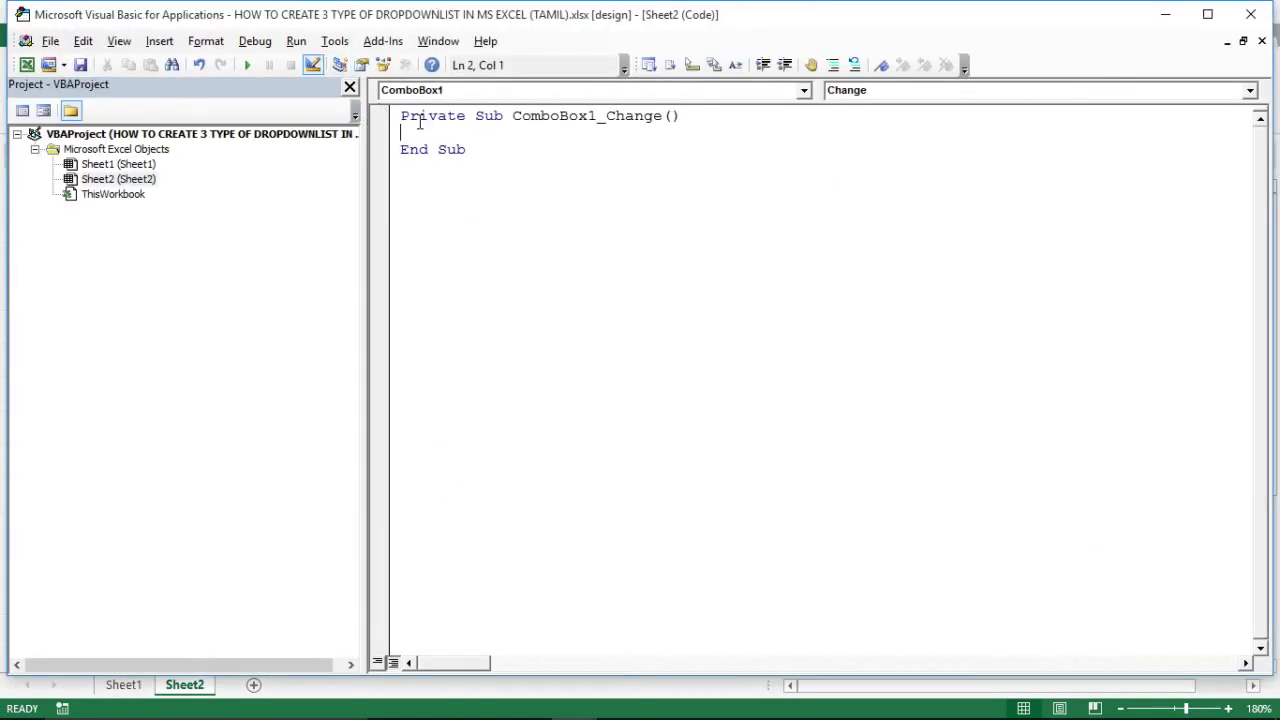
Close the VBA editor showing the empty ComboBox1_Change procedure, returning to Sheet2.
left_click(511, 115)
left_click(1250, 14)
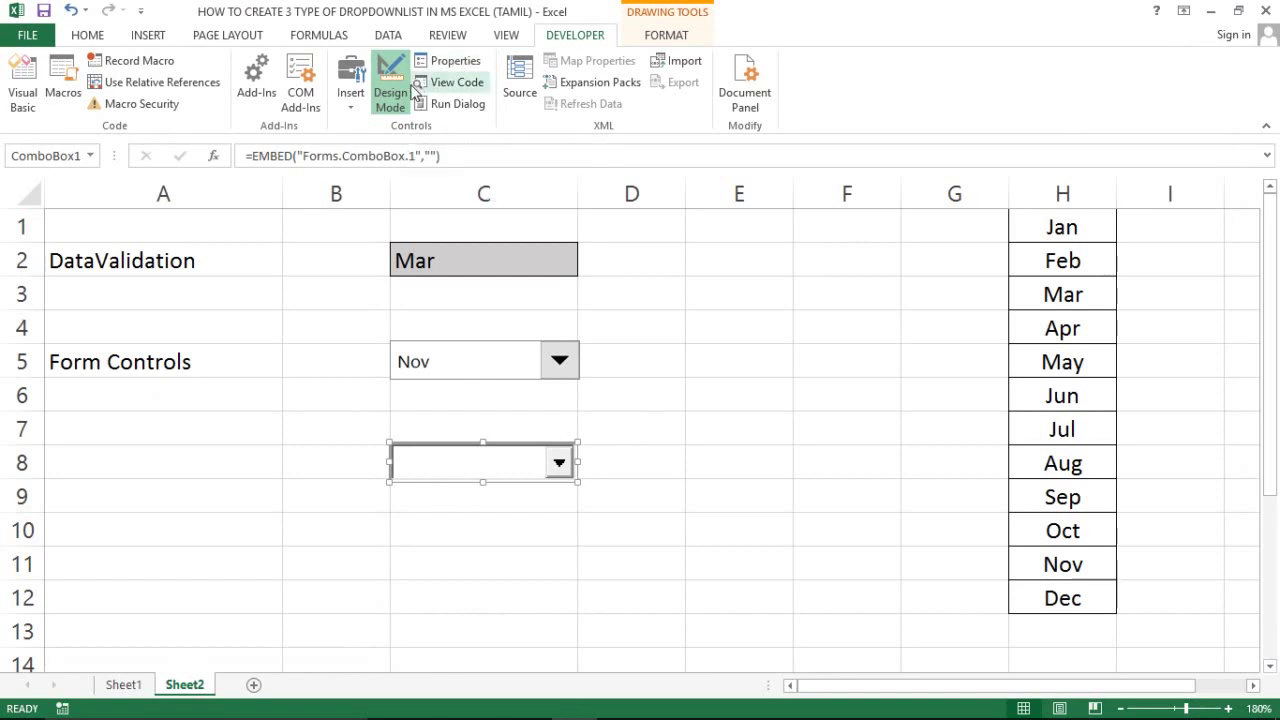
Turn off Design Mode and confirm ComboBox1's drop-down list is empty.
left_click(612, 433)
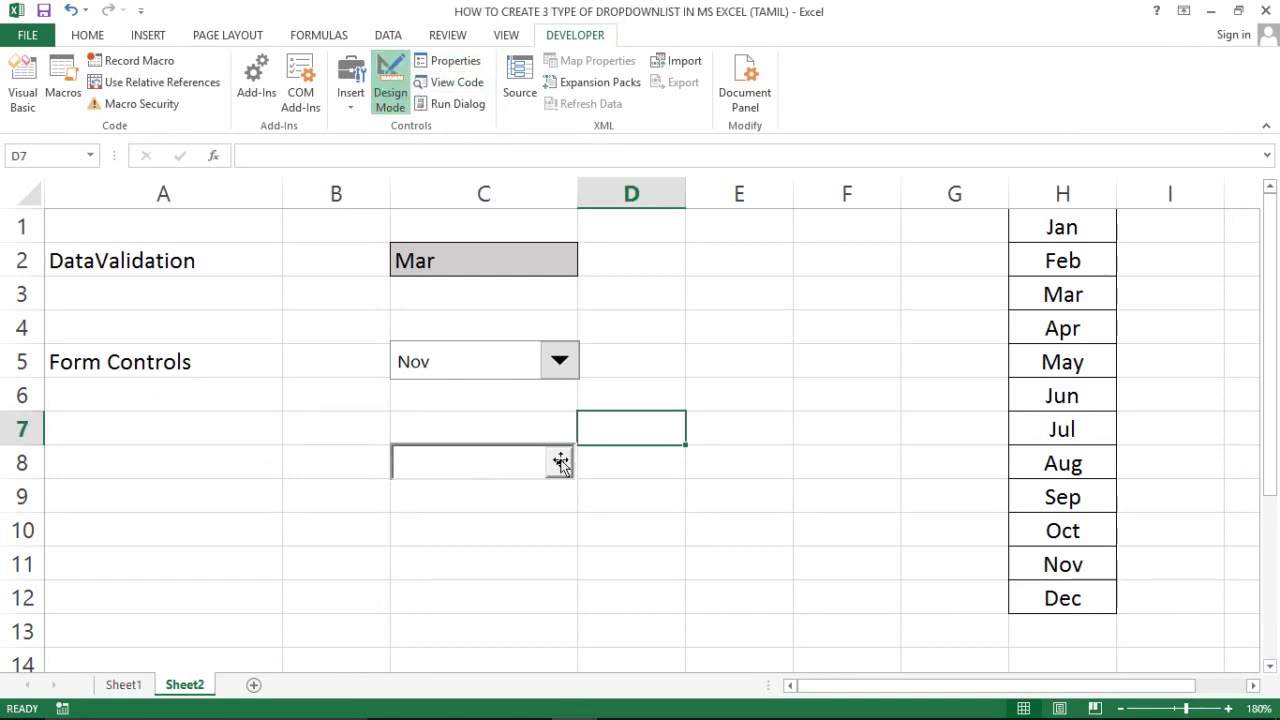
left_click(557, 462)
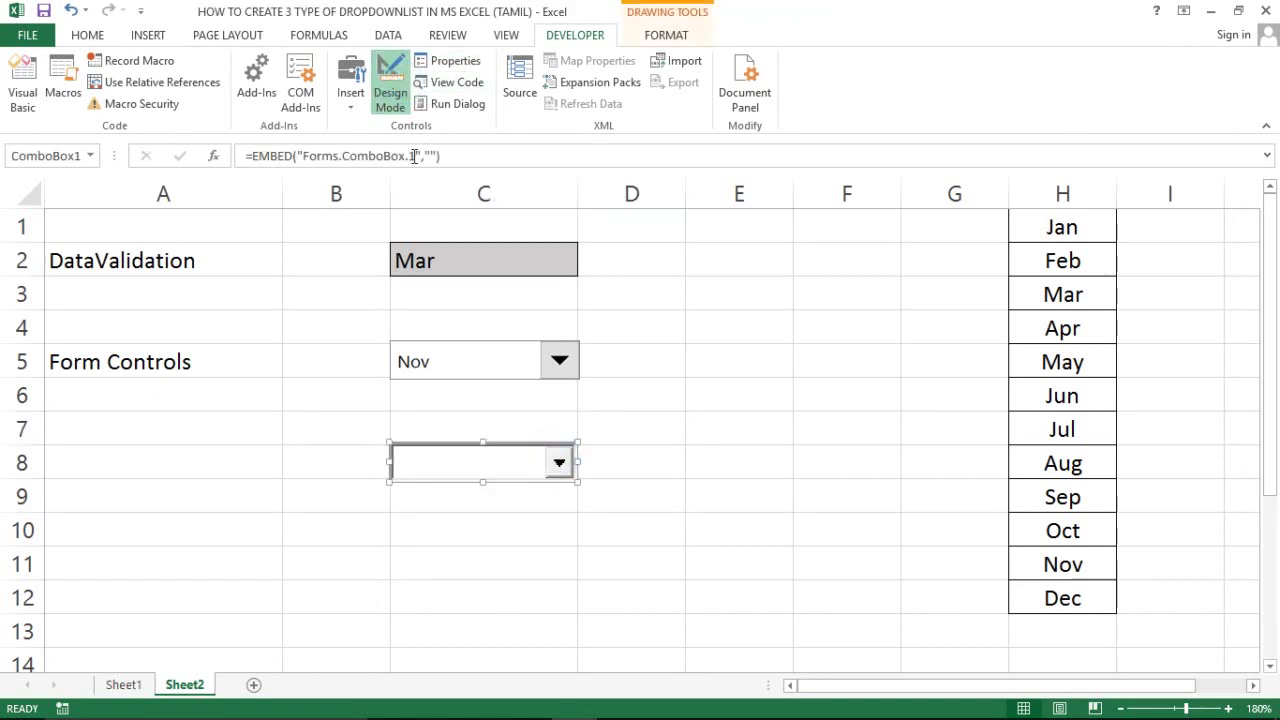
left_click(390, 95)
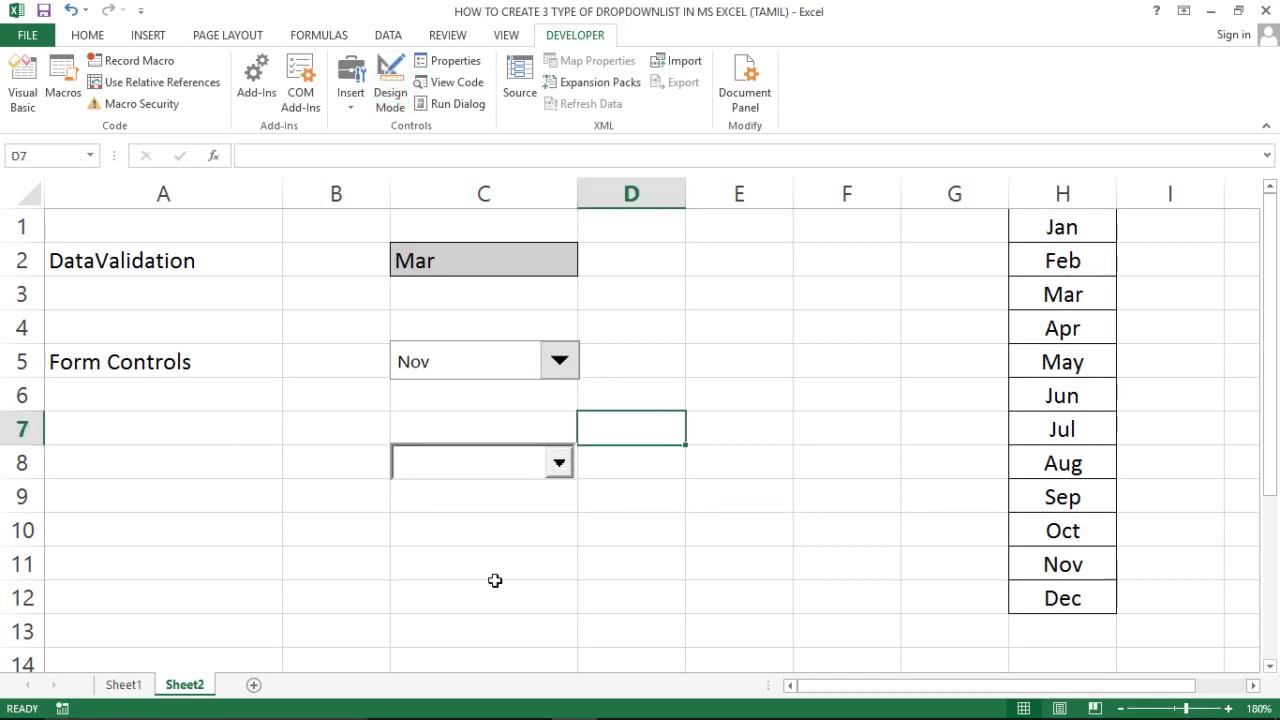
left_click(567, 462)
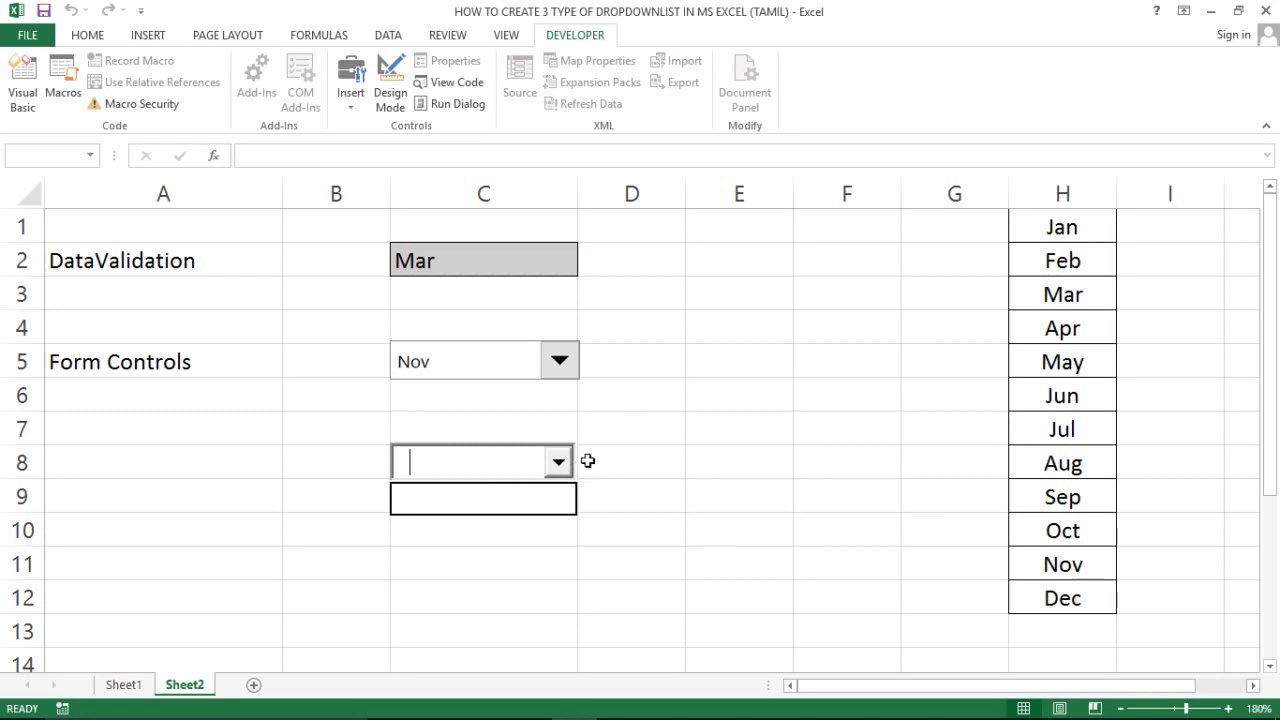
left_click(586, 460)
left_click(506, 460)
left_click(566, 459)
left_click(555, 462)
Switch back to Design Mode, closing the sheet's Properties window.
left_click(390, 90)
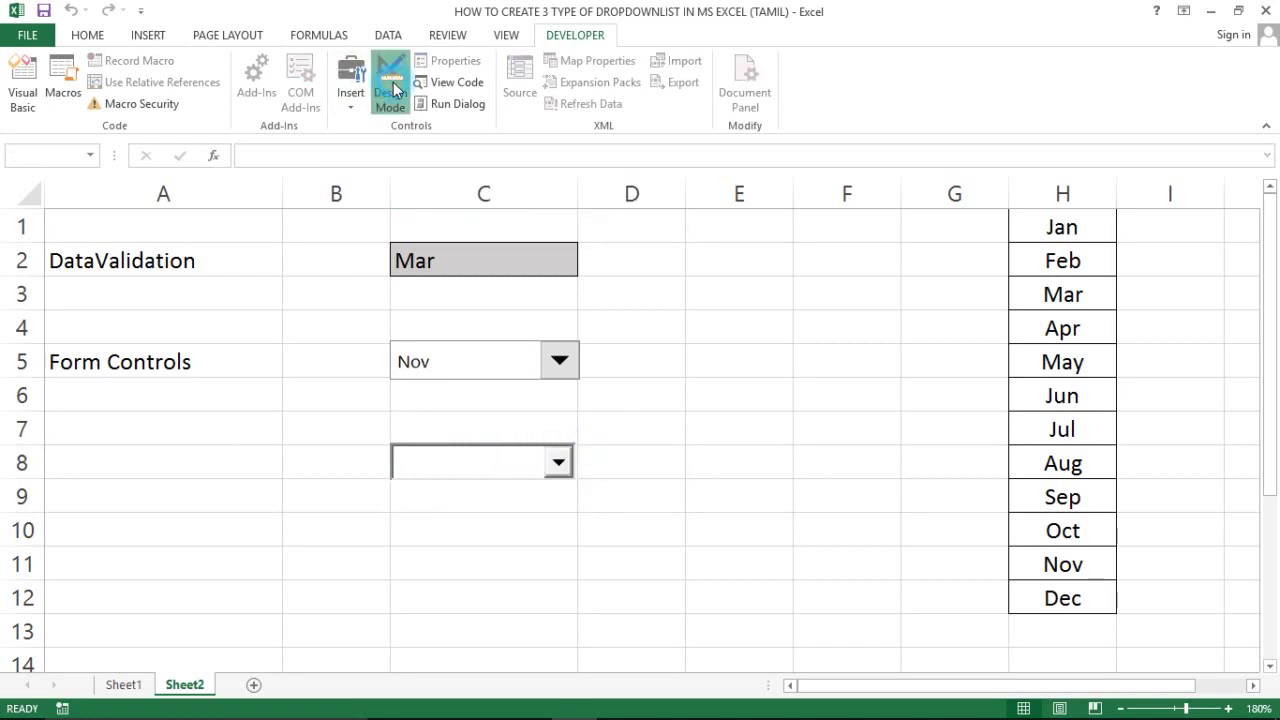
left_click(446, 61)
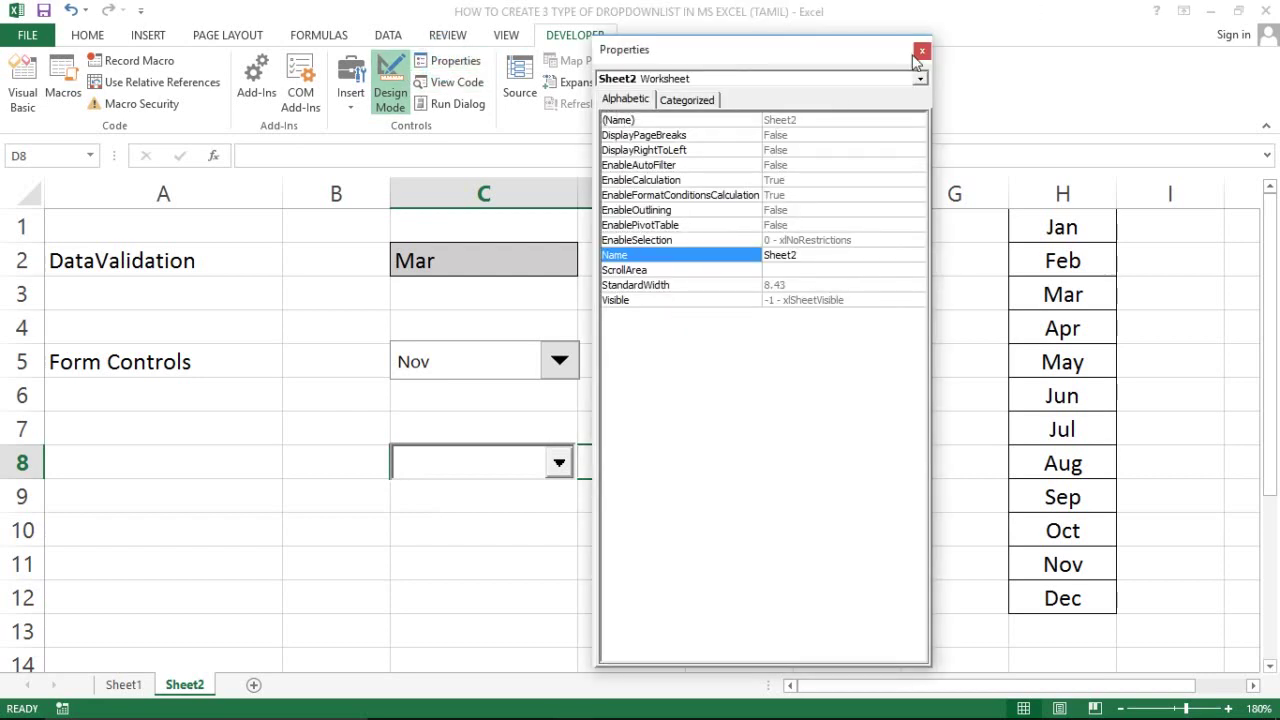
left_click(922, 52)
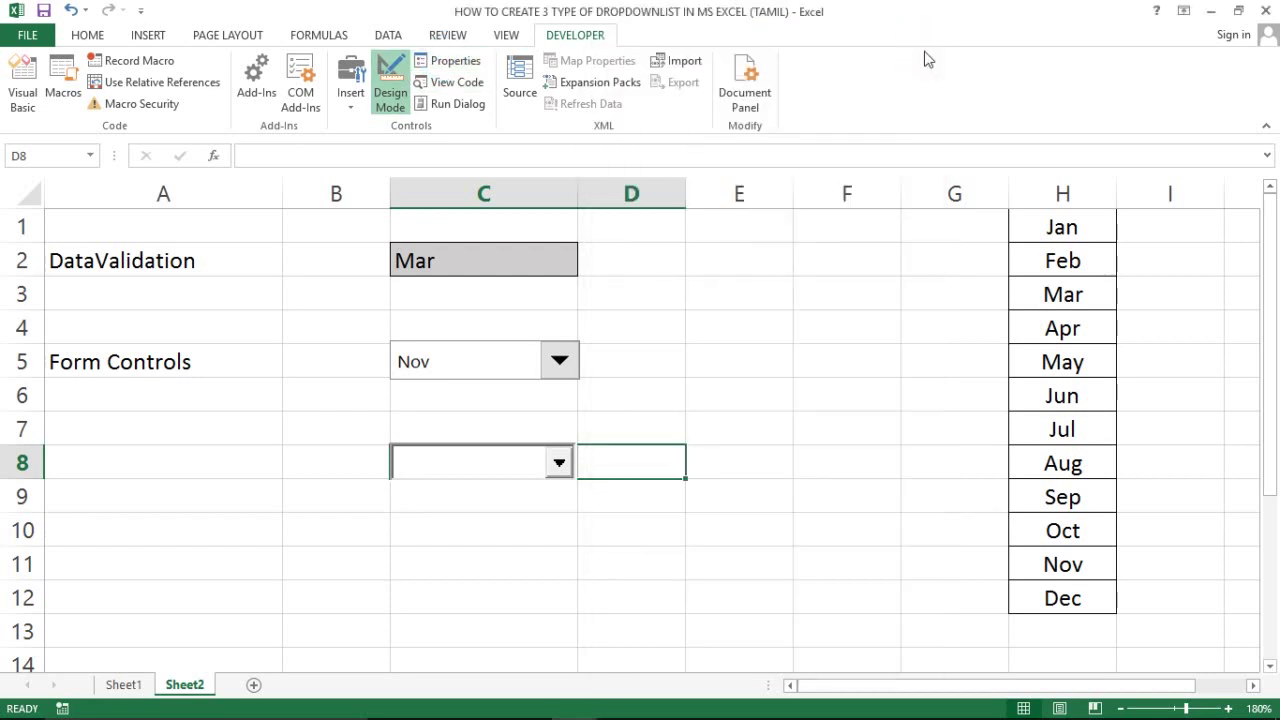
Select ComboBox1 in C8 and open its Properties window.
left_click(490, 465)
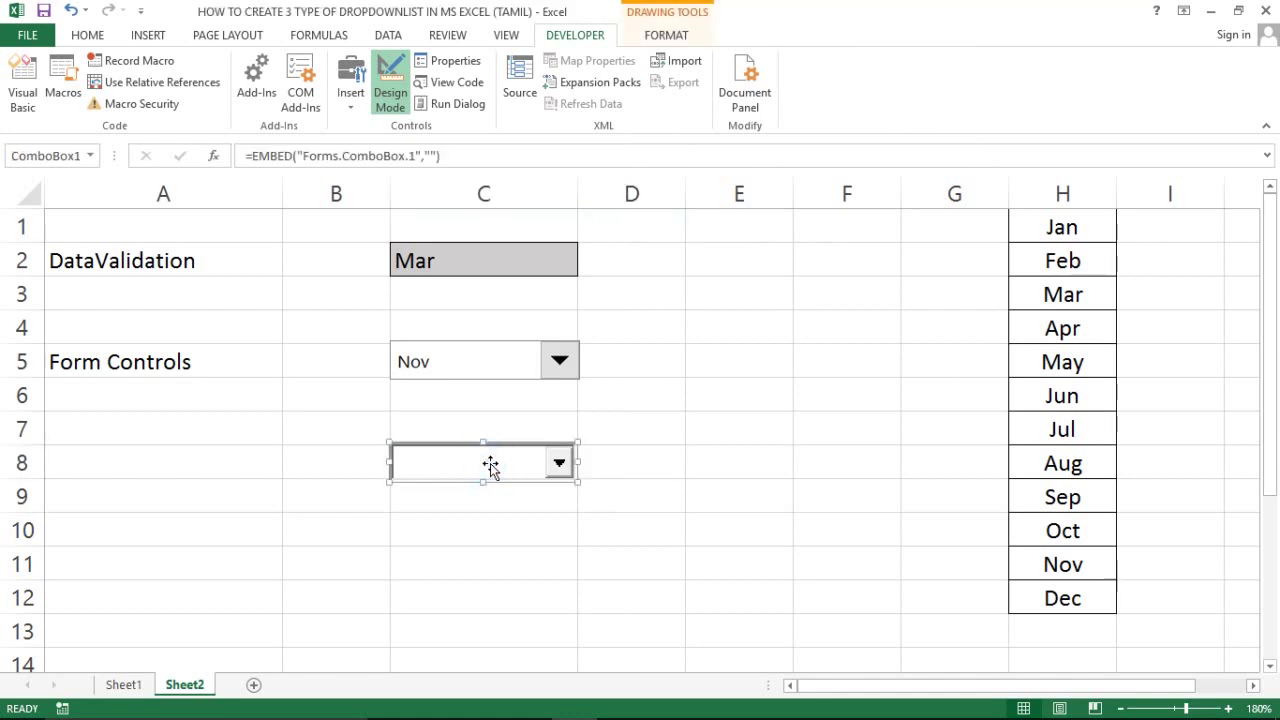
right_click(490, 465)
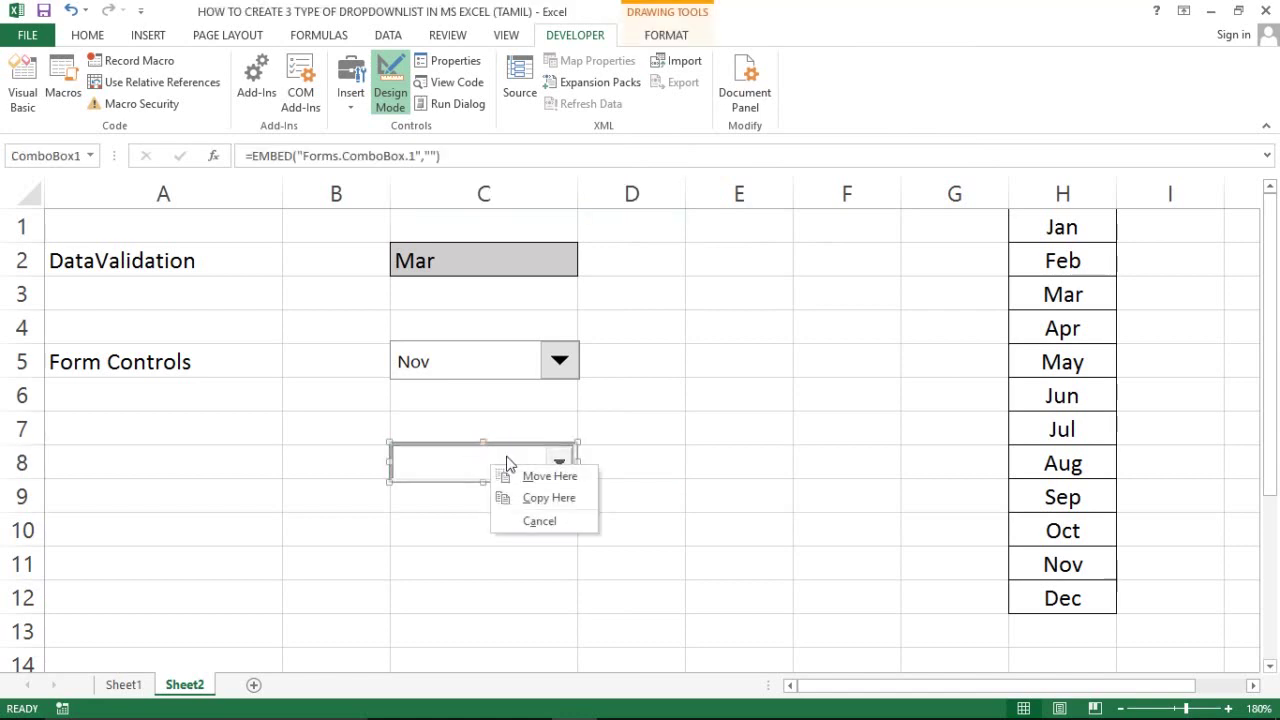
right_click(506, 457)
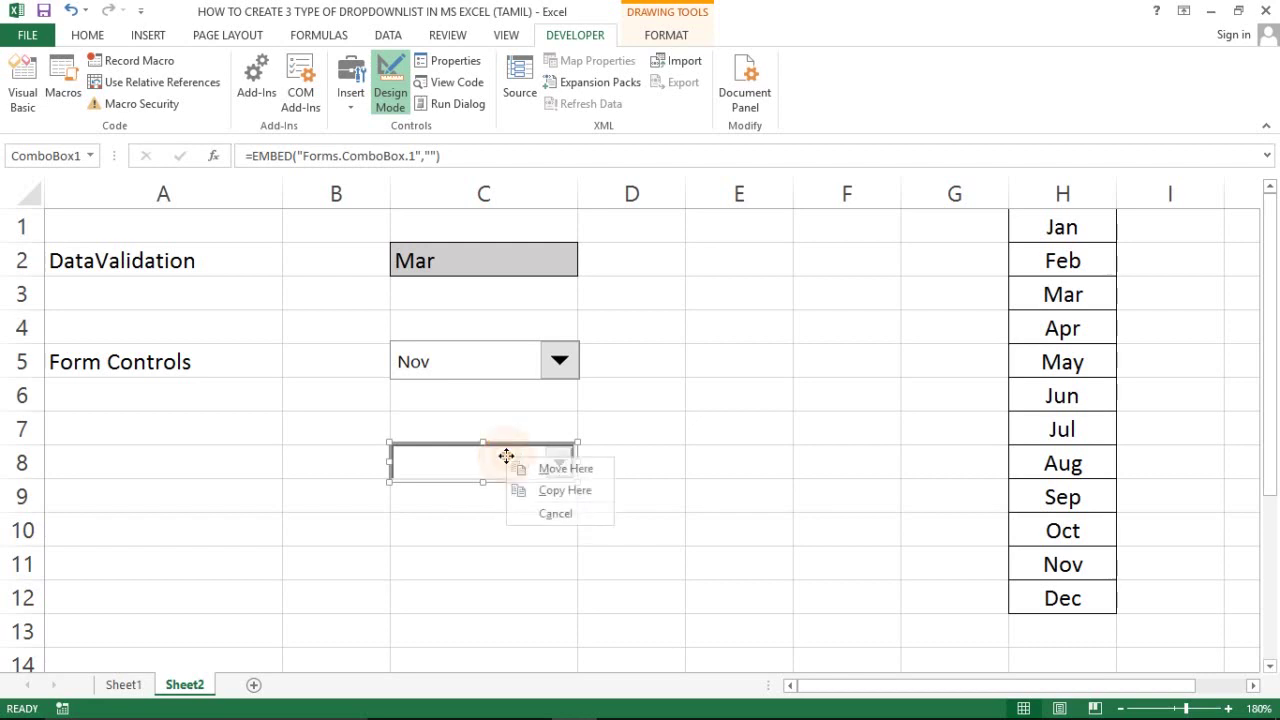
left_click(474, 460)
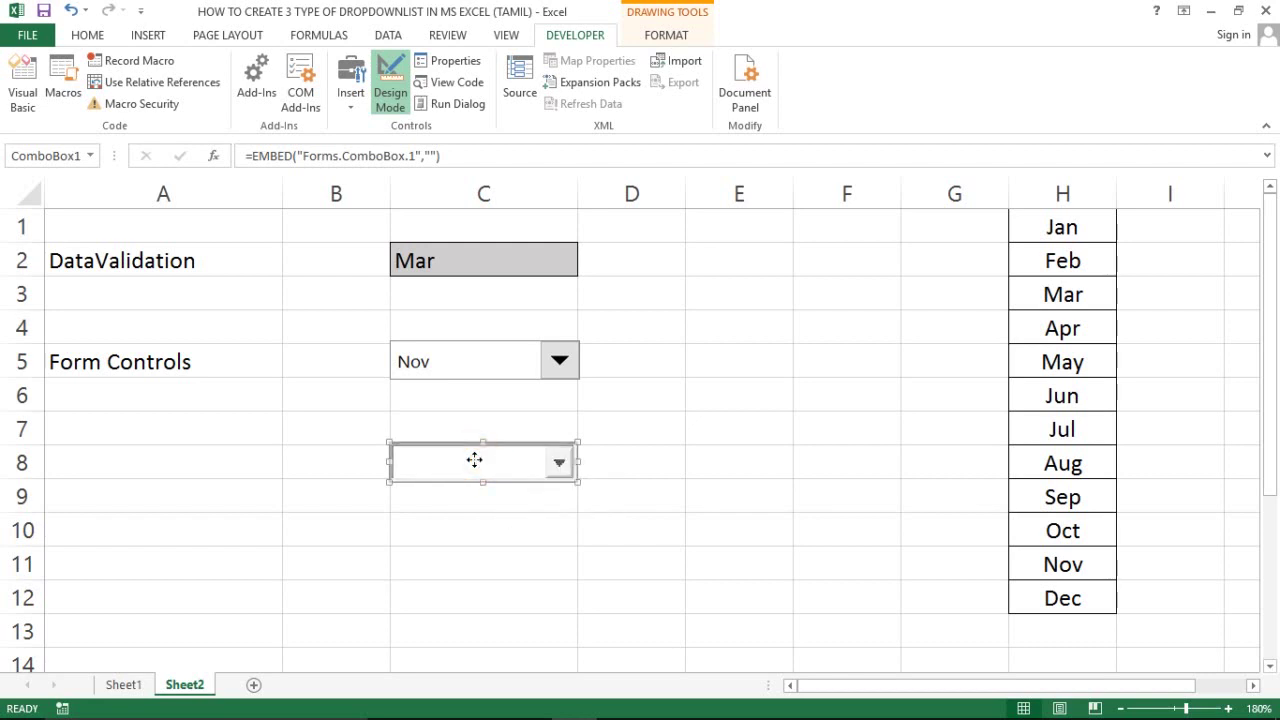
right_click(474, 460)
left_click(474, 460)
right_click(474, 460)
left_click(474, 460)
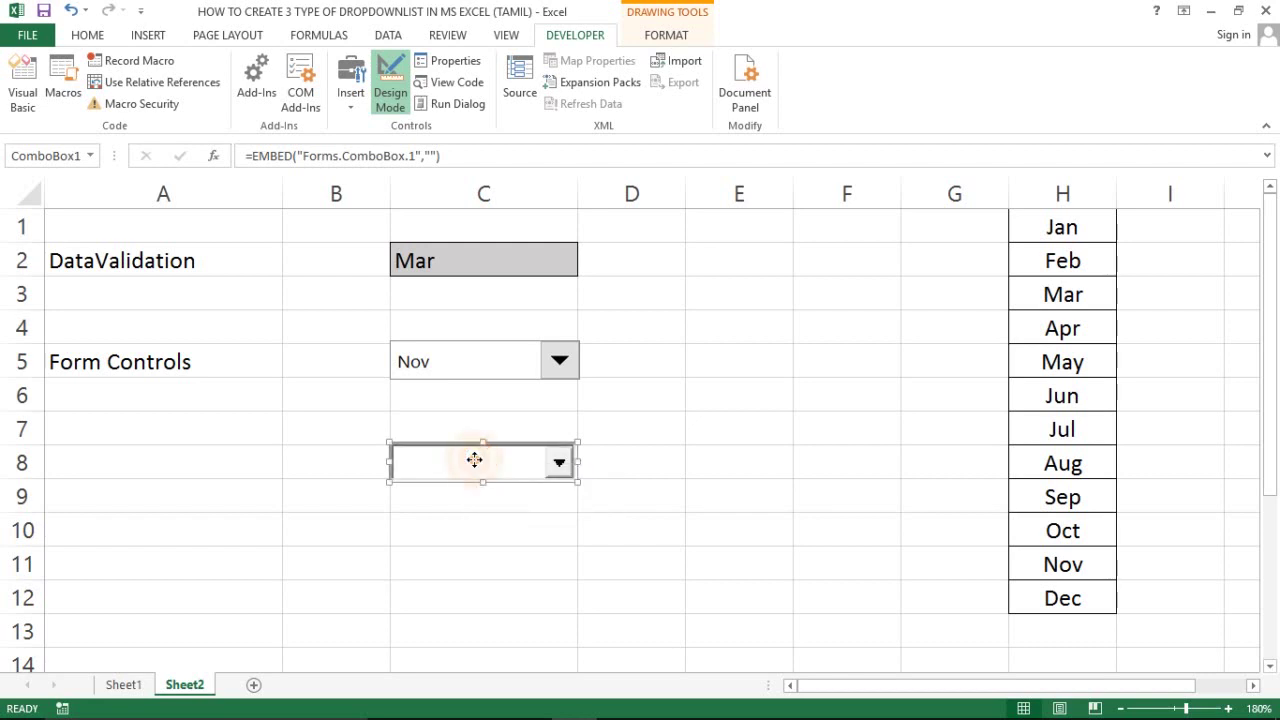
right_click(474, 460)
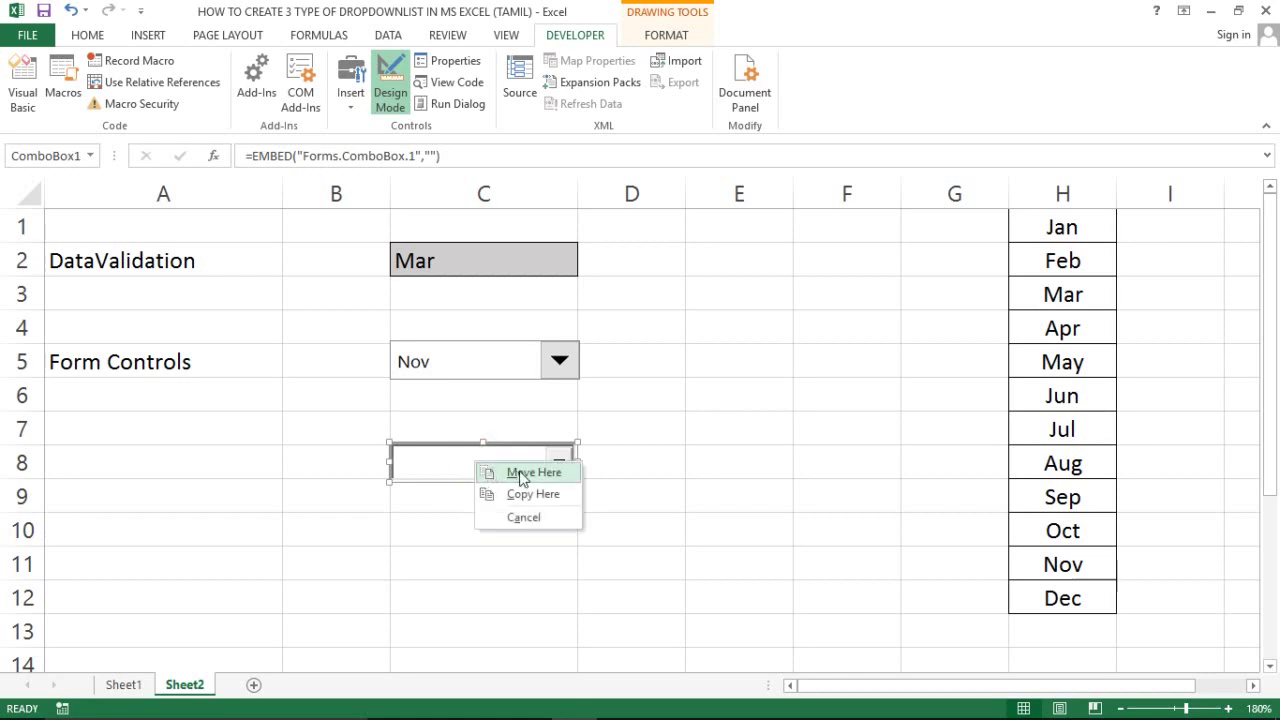
left_click(514, 443)
right_click(516, 446)
left_click(515, 447)
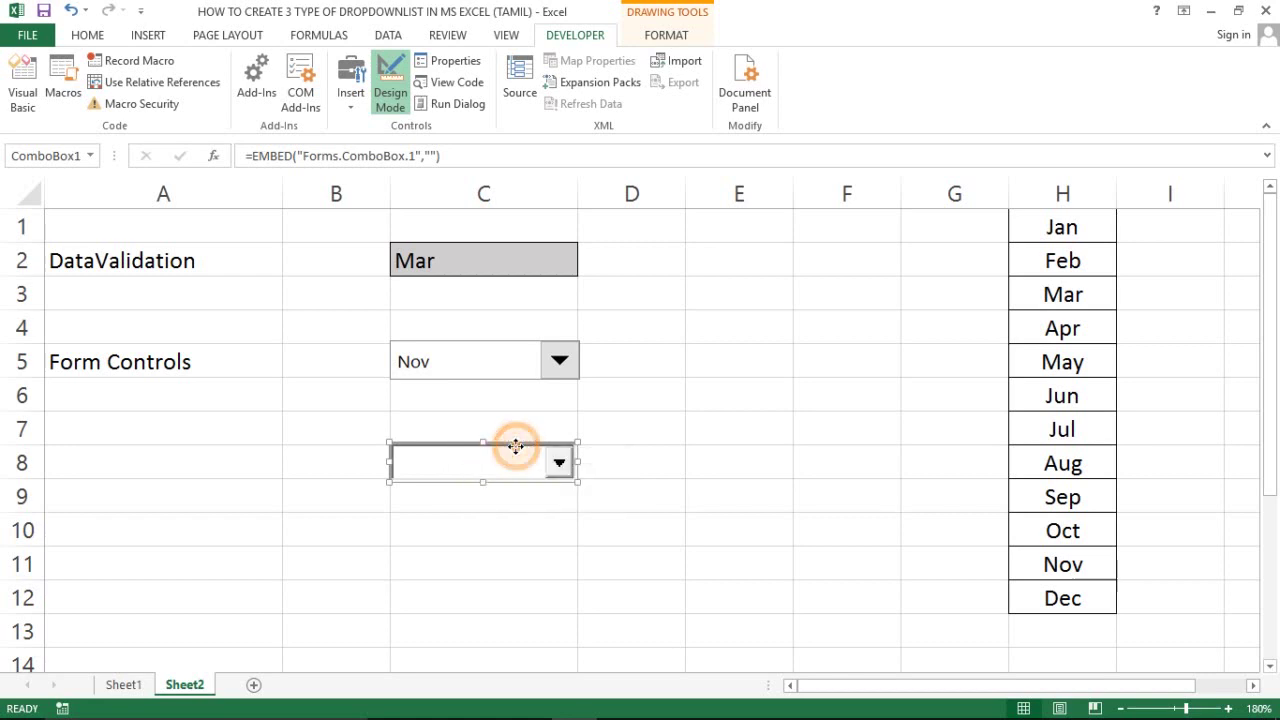
right_click(515, 447)
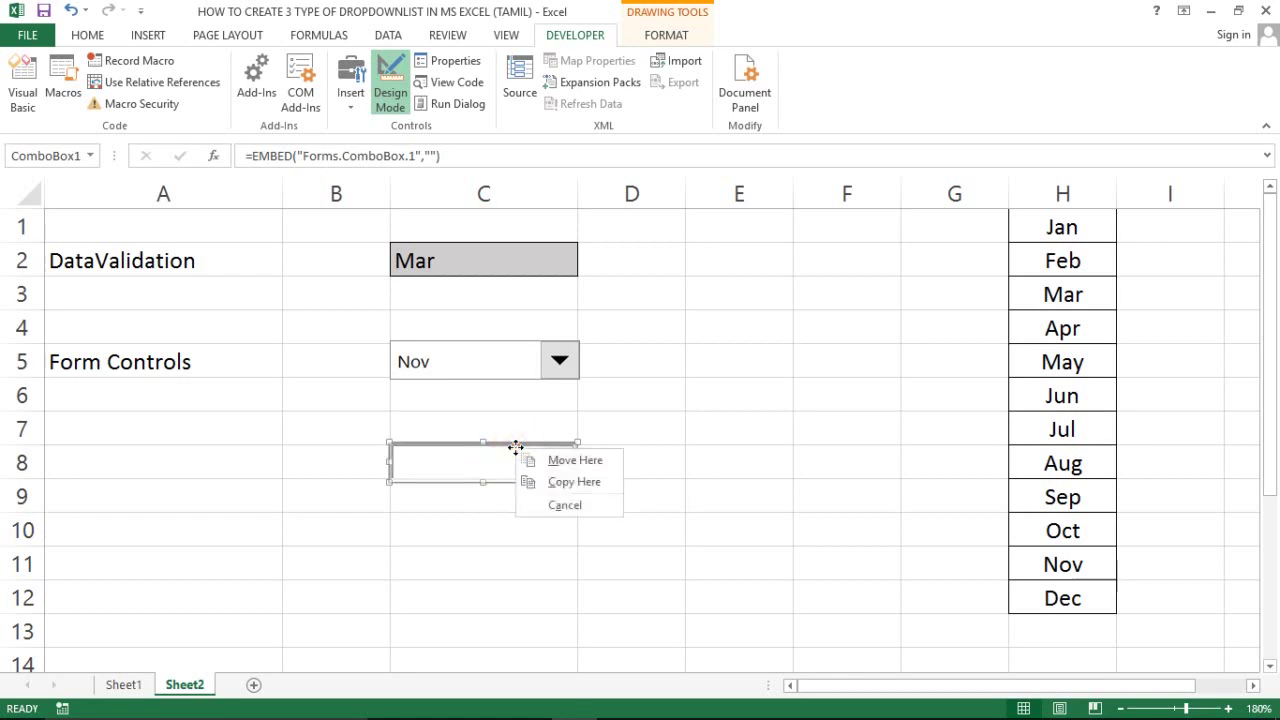
left_click(450, 61)
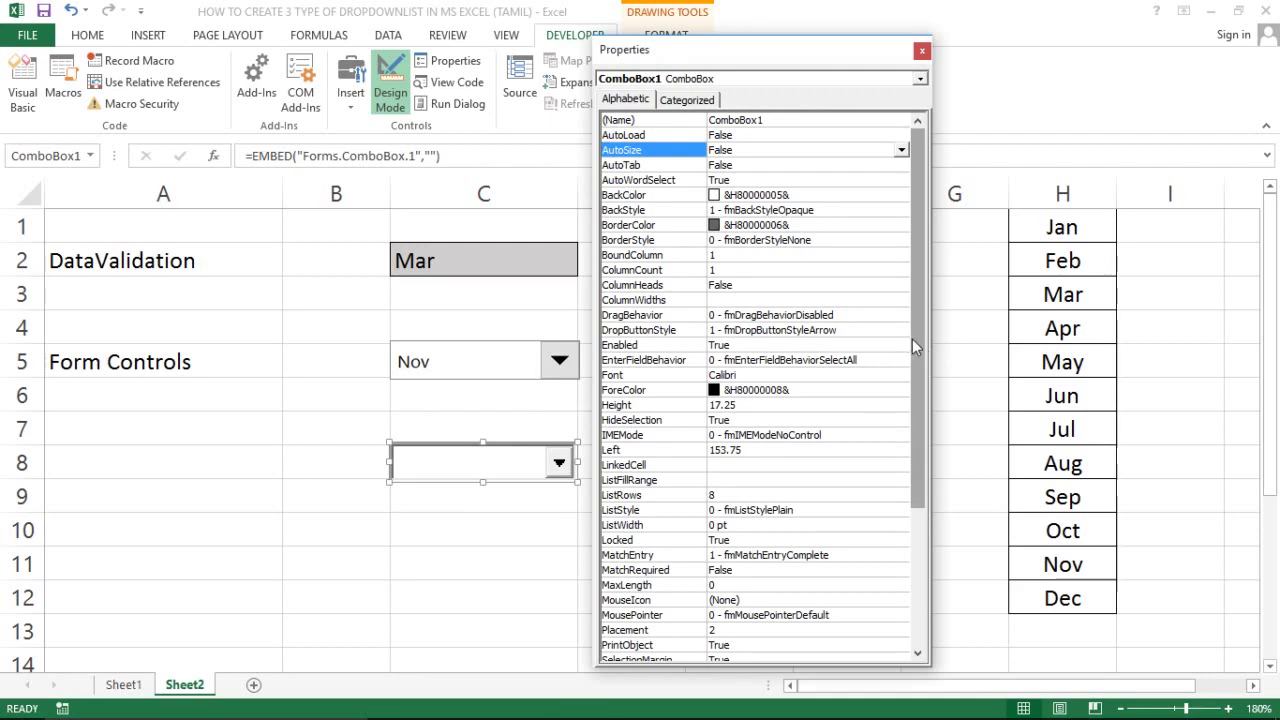
Scroll ComboBox1's Properties to ListFillRange and click its empty value box.
left_click_drag(922, 349, 936, 513)
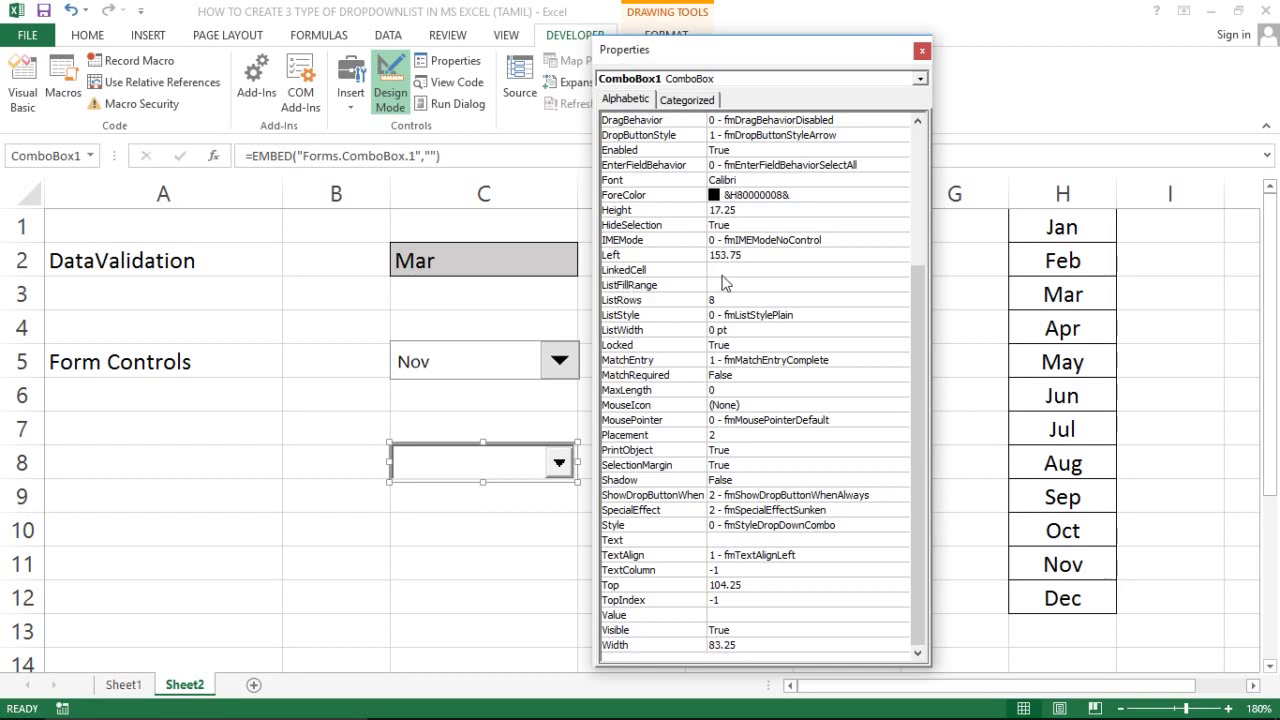
left_click(720, 285)
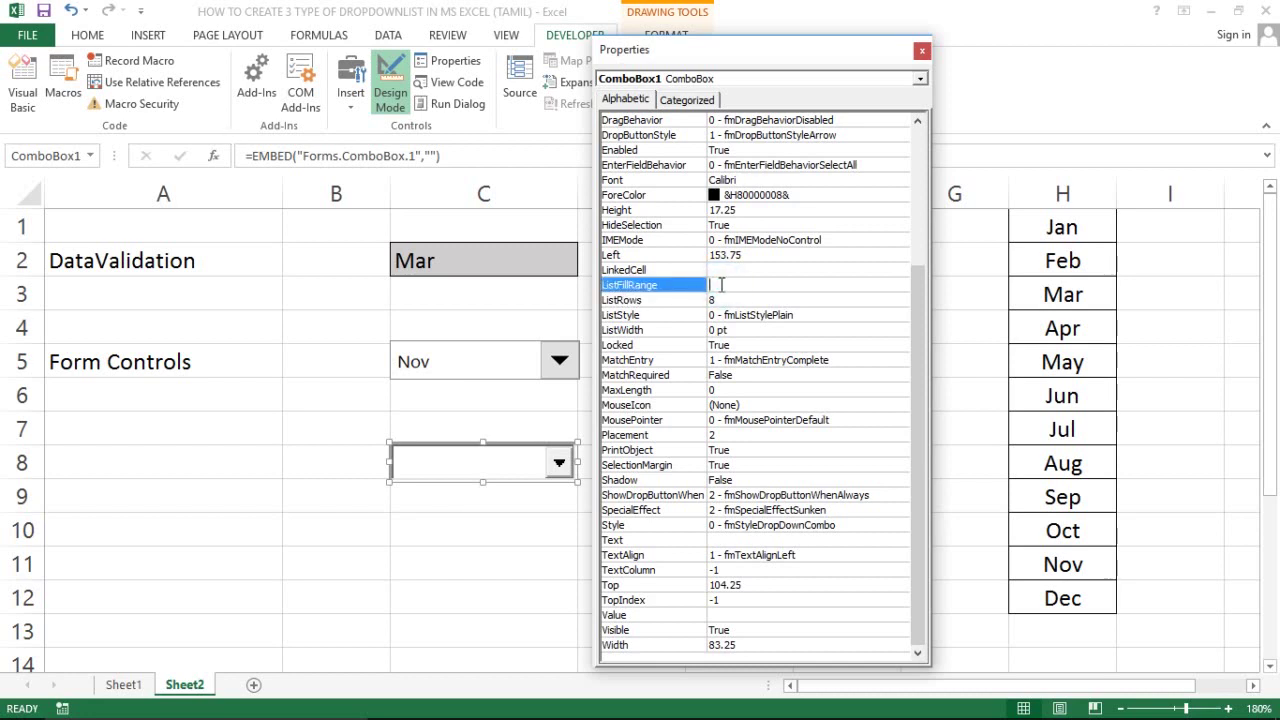
Select the month range H1:H12 and name it 'Months' in the Name Box.
left_click(922, 51)
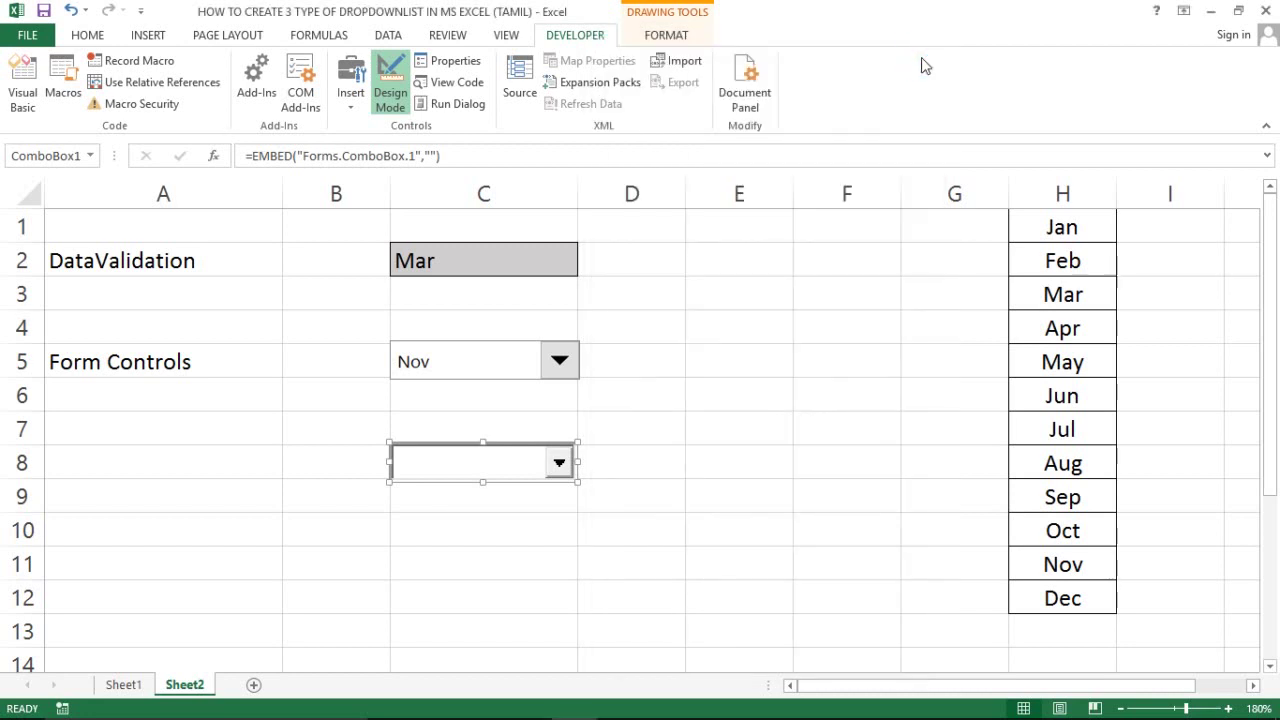
left_click(1065, 250)
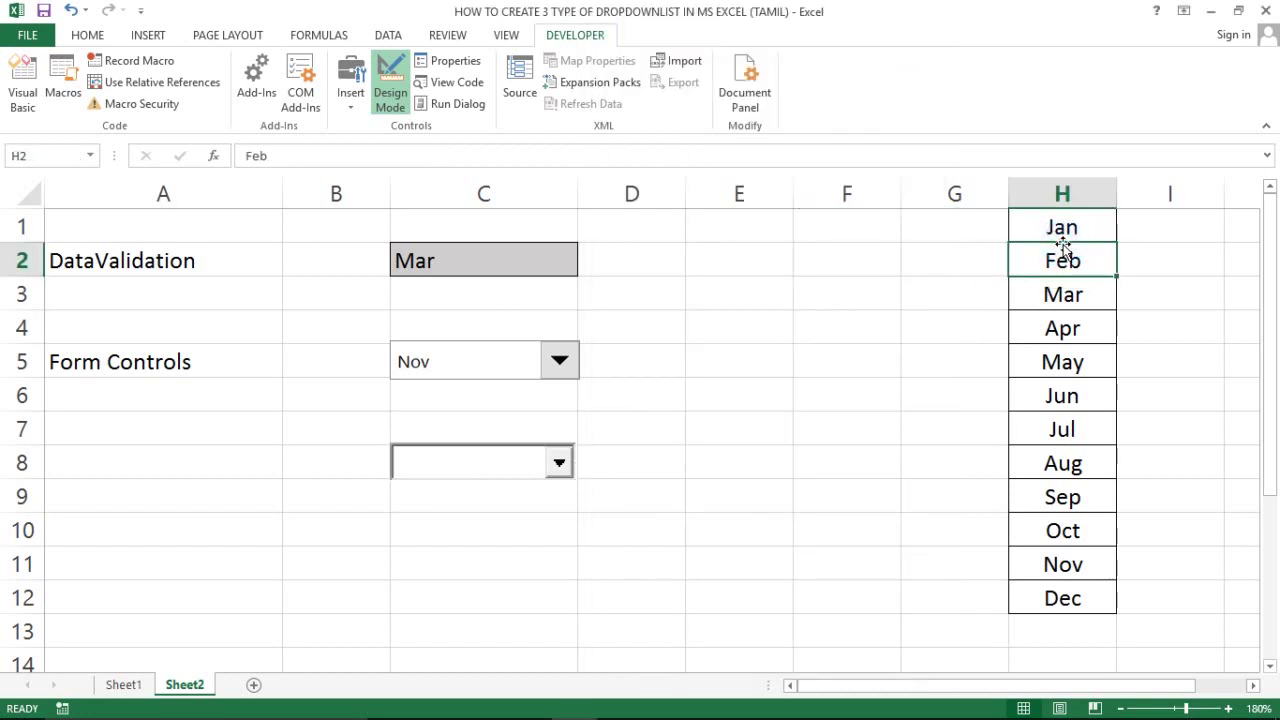
left_click(1063, 240)
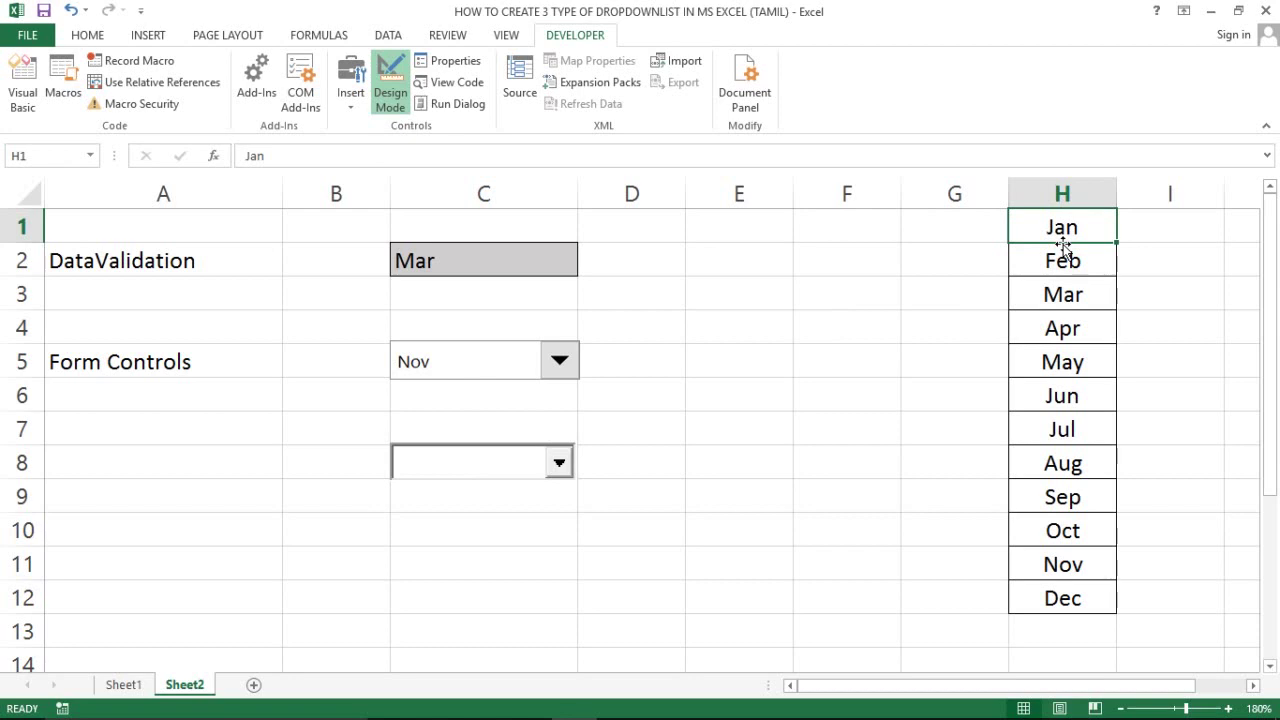
key("ctrl+shift+Down")
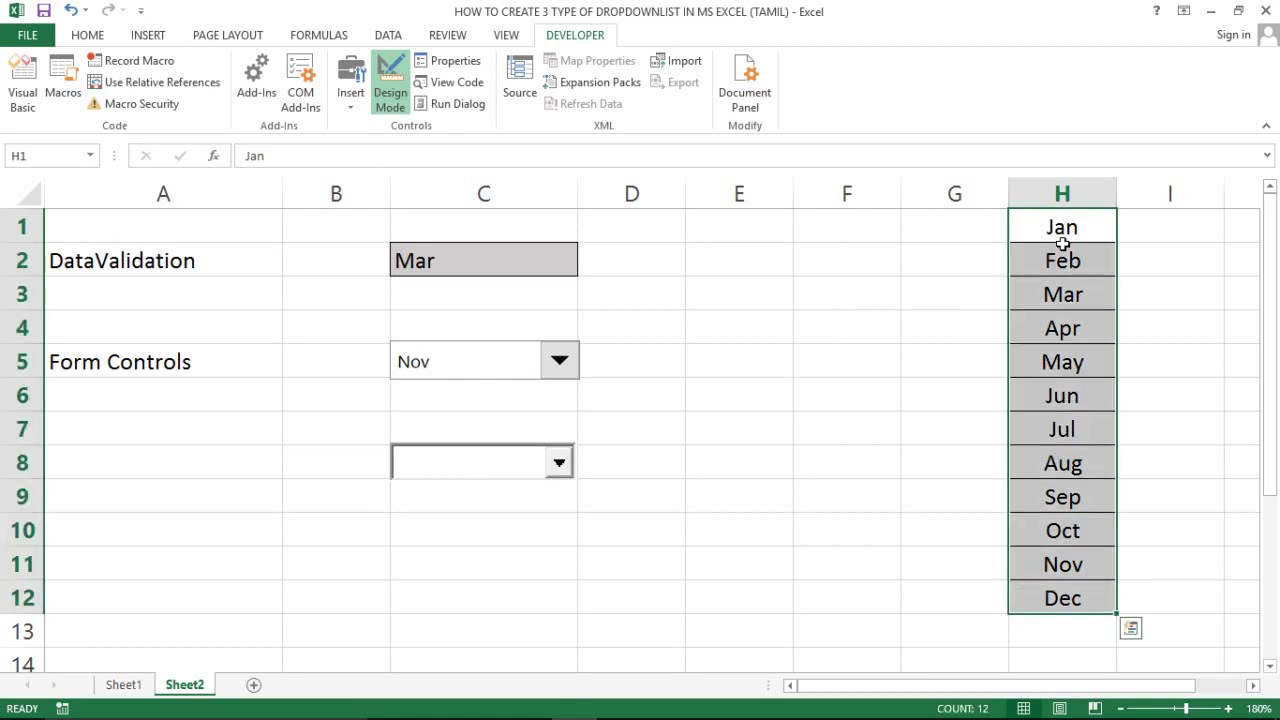
left_click(39, 157)
type("Months")
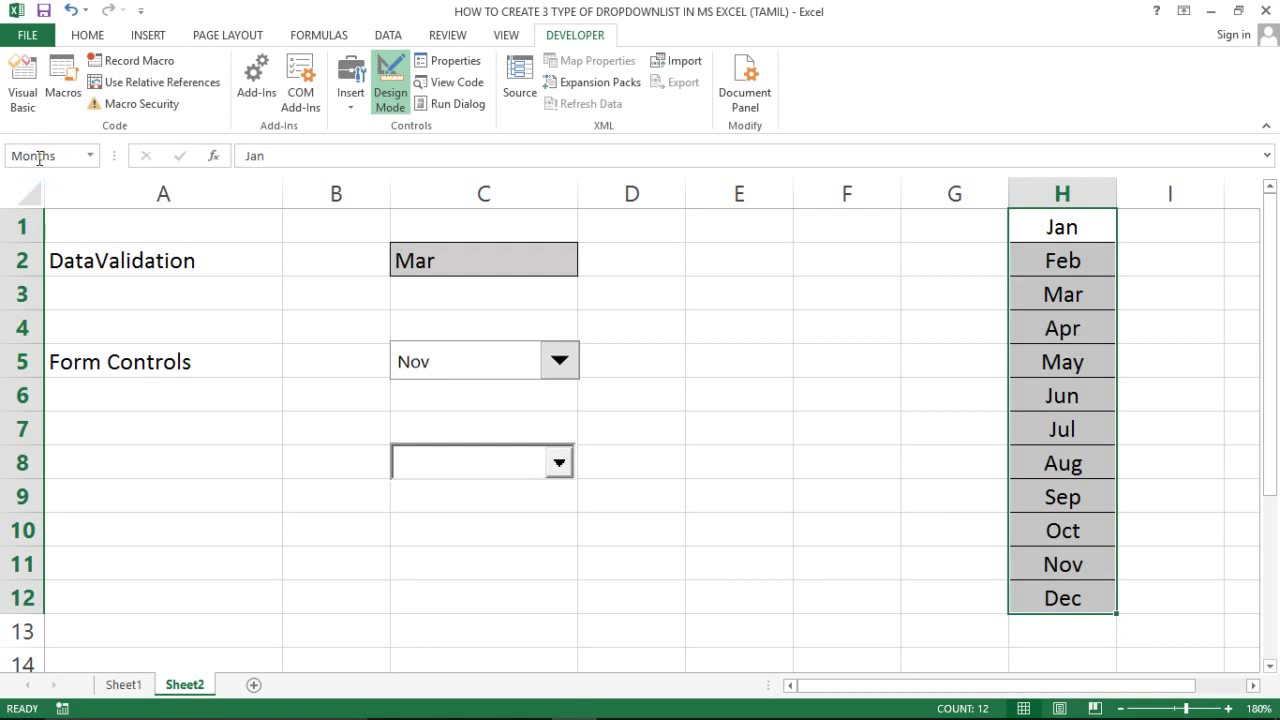
key("Return")
Verify that choosing Months from the Name Box list selects H1:H12.
left_click(1134, 260)
left_click(706, 291)
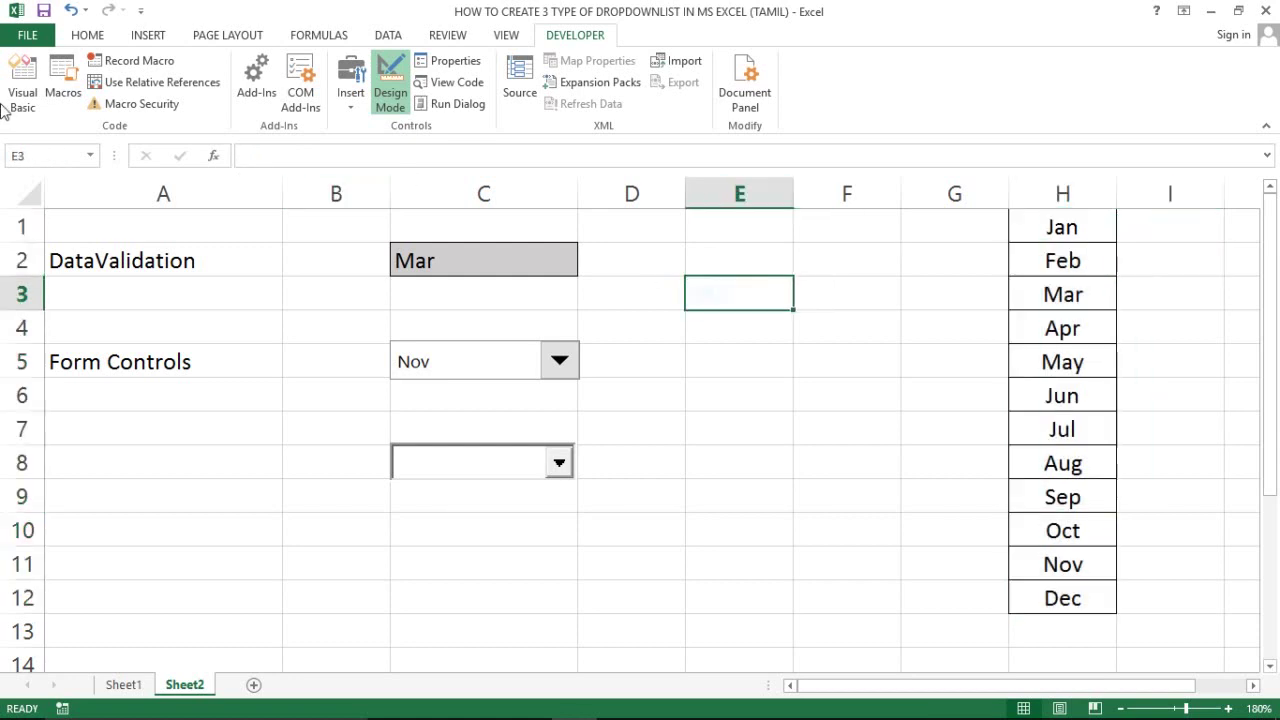
left_click(88, 157)
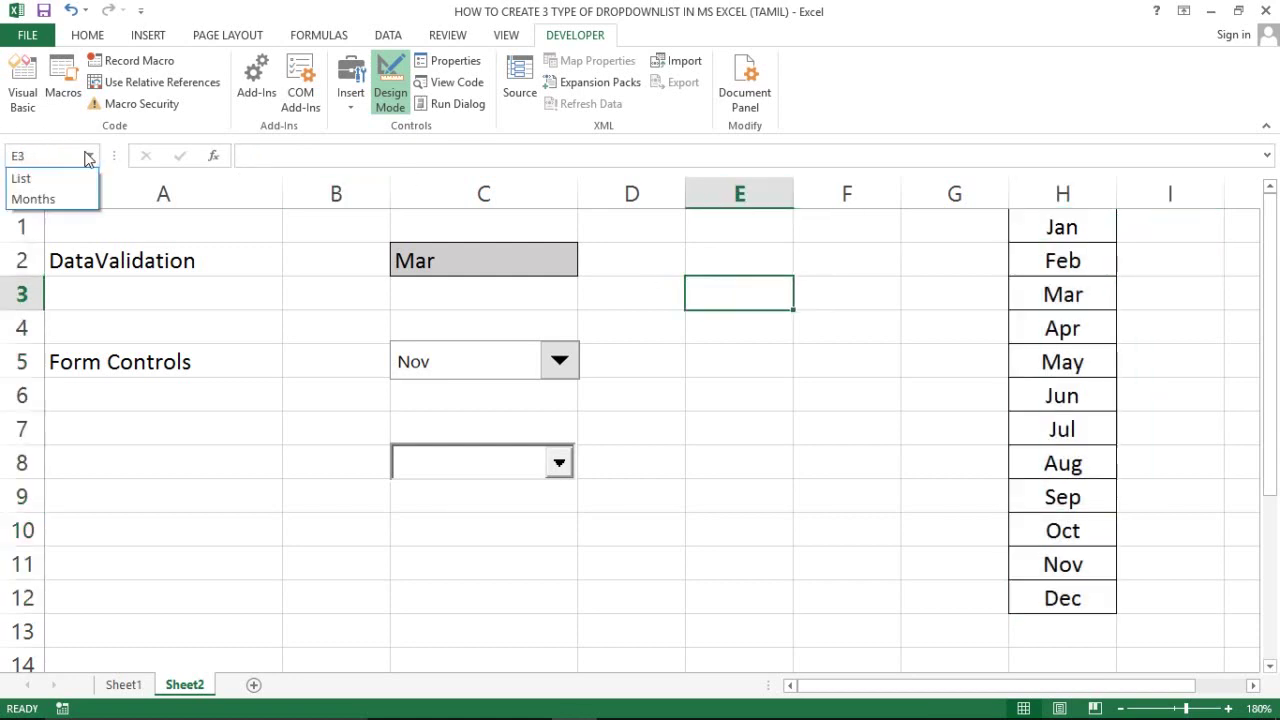
left_click(42, 200)
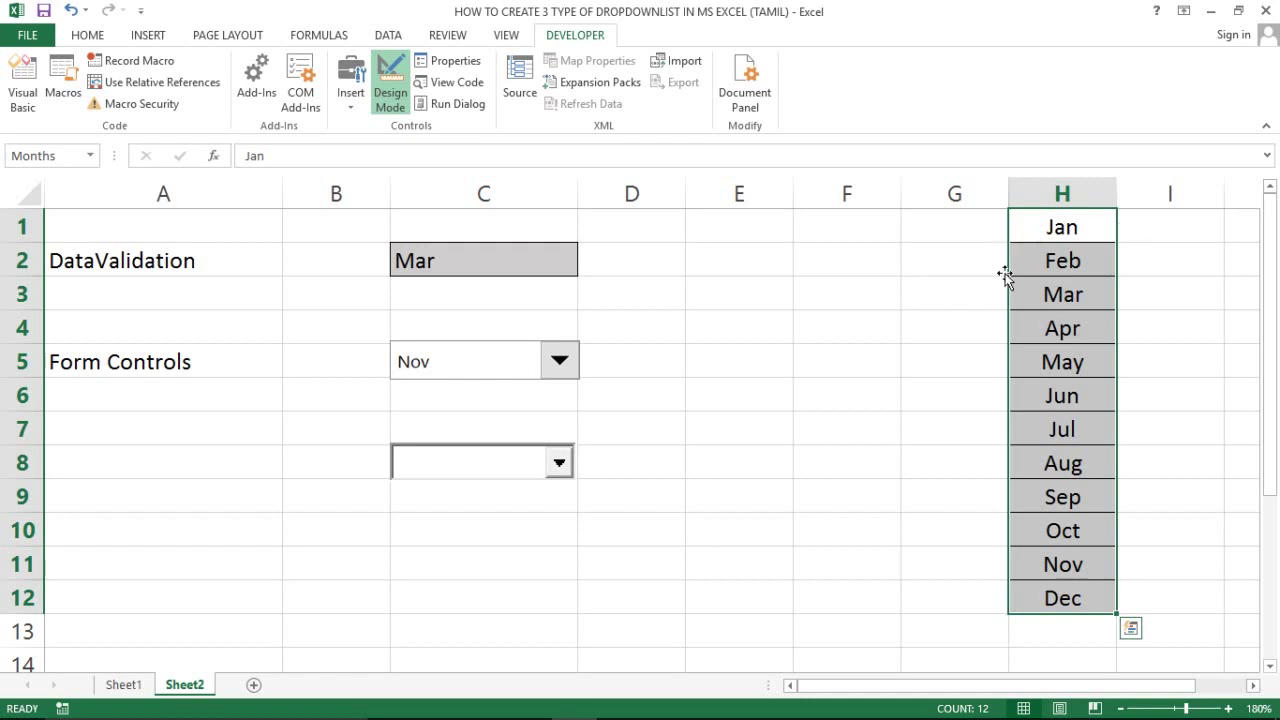
left_click(811, 291)
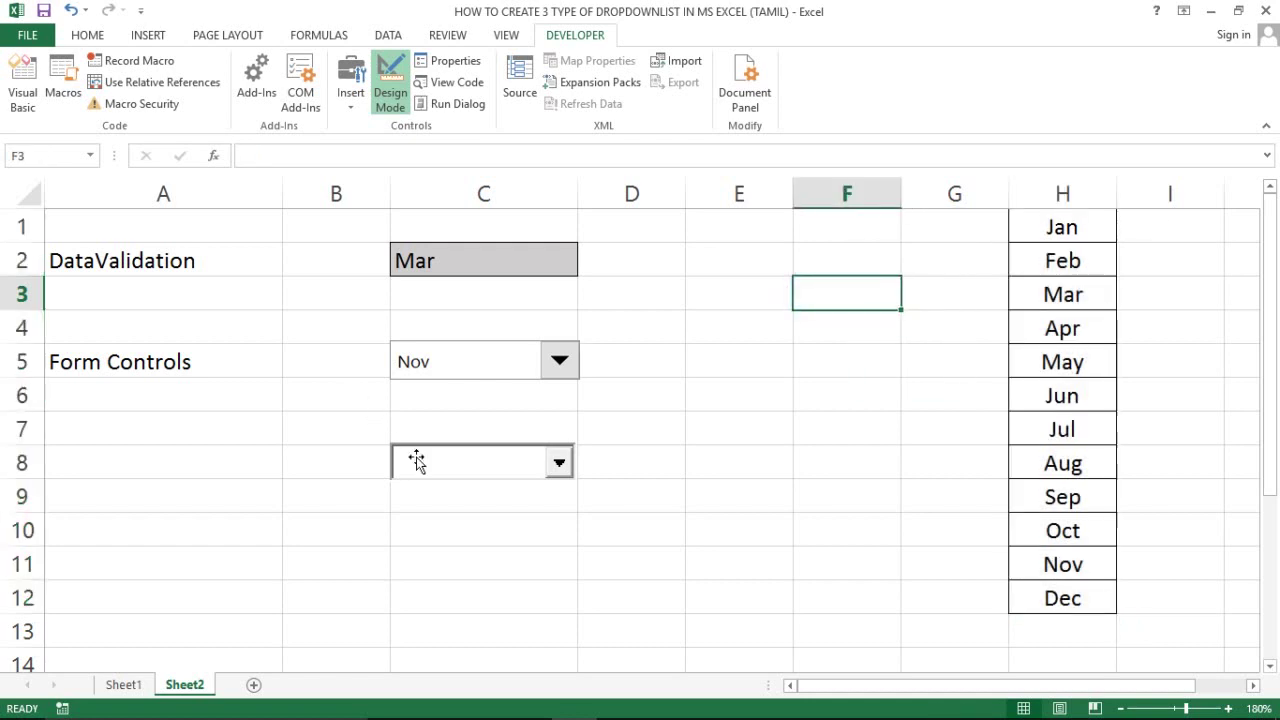
Set ComboBox1's ListFillRange to Months and LinkedCell to D8 in its Properties.
left_click(416, 459)
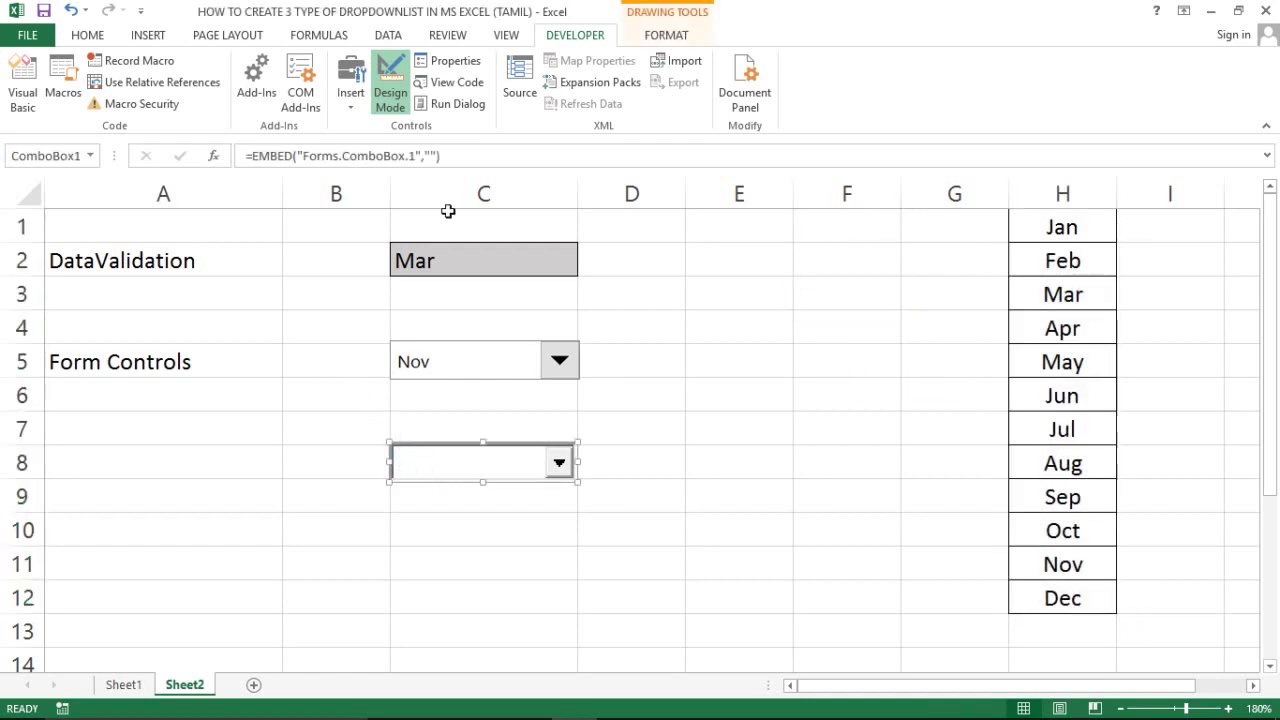
left_click(447, 74)
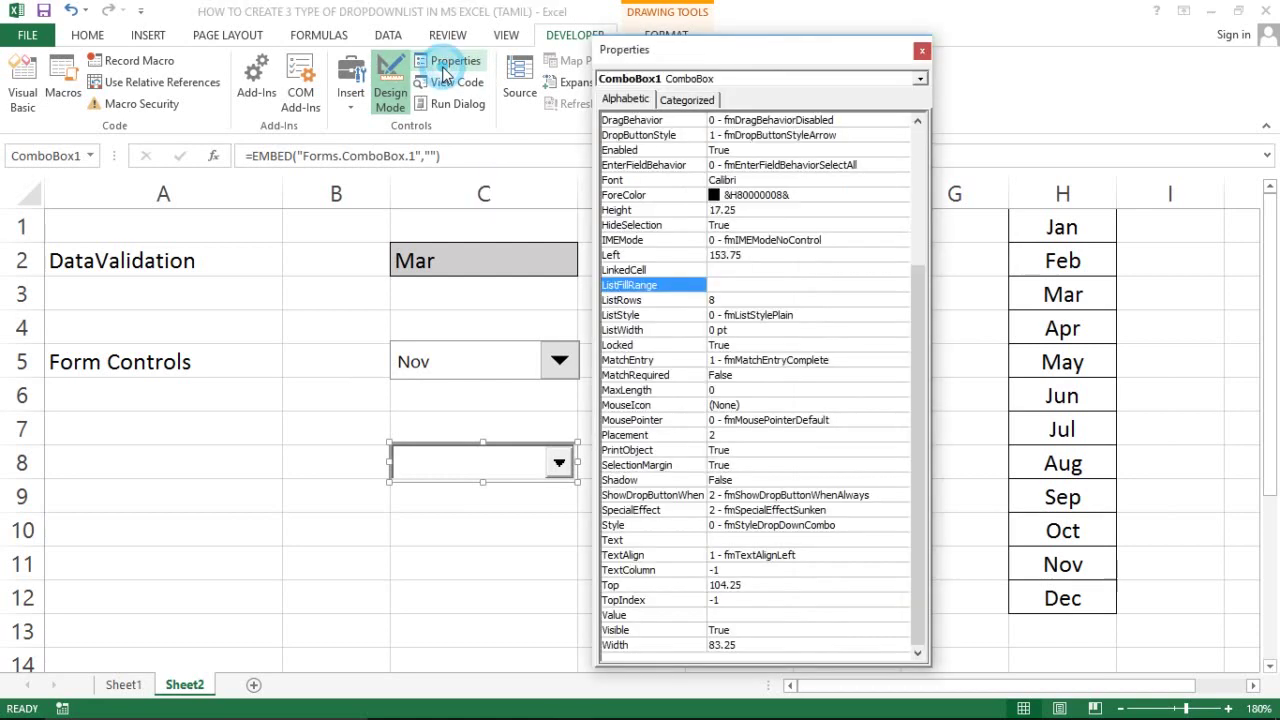
left_click(732, 290)
type("Months")
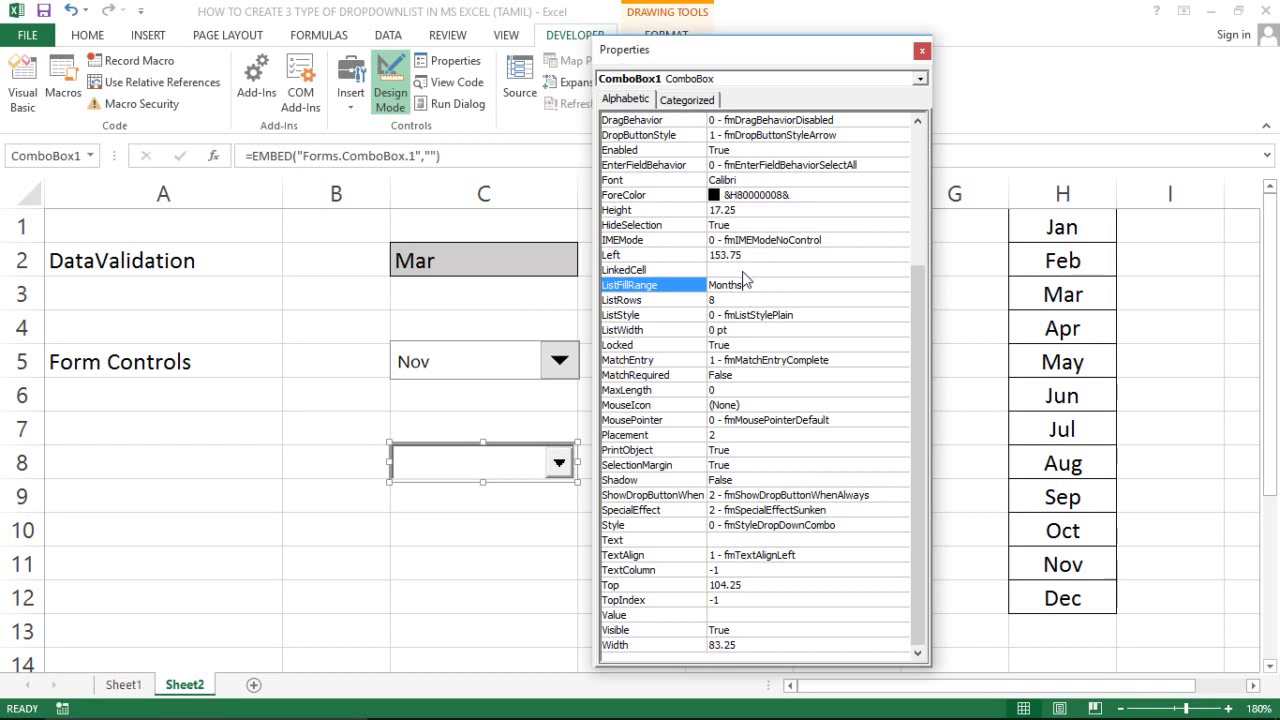
left_click(735, 270)
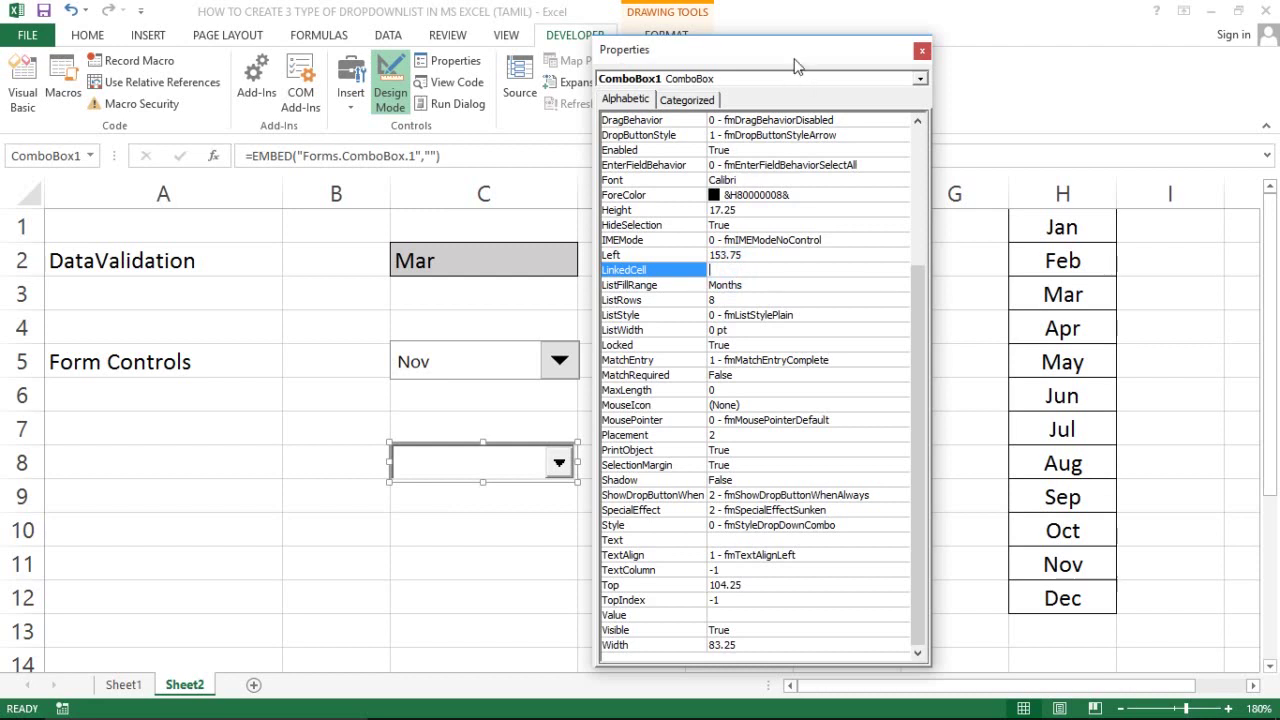
left_click_drag(797, 63, 903, 63)
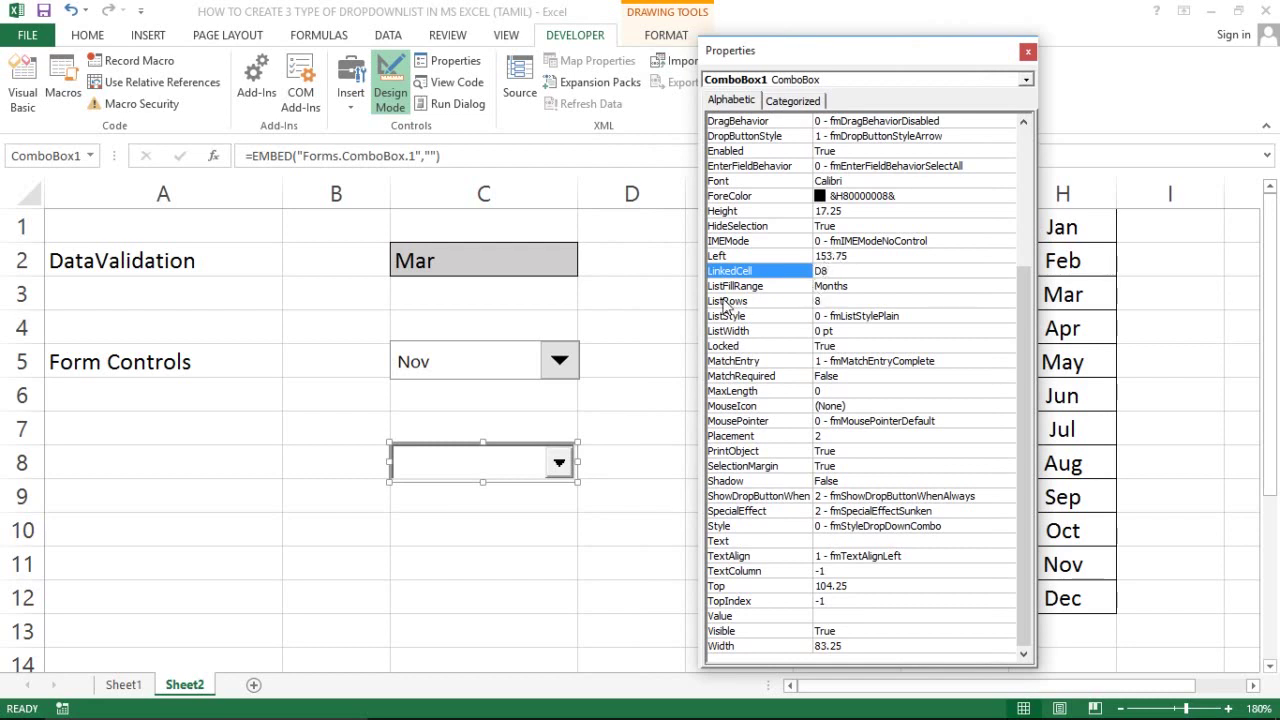
left_click(846, 300)
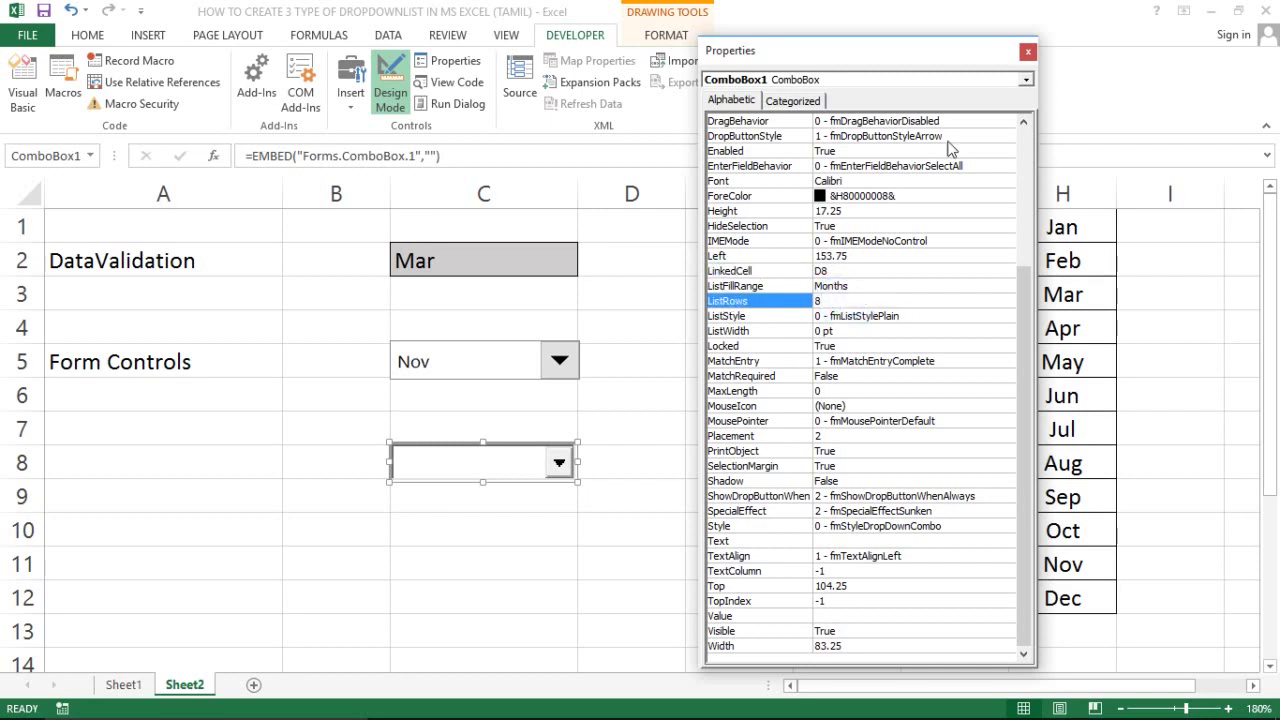
left_click(1029, 55)
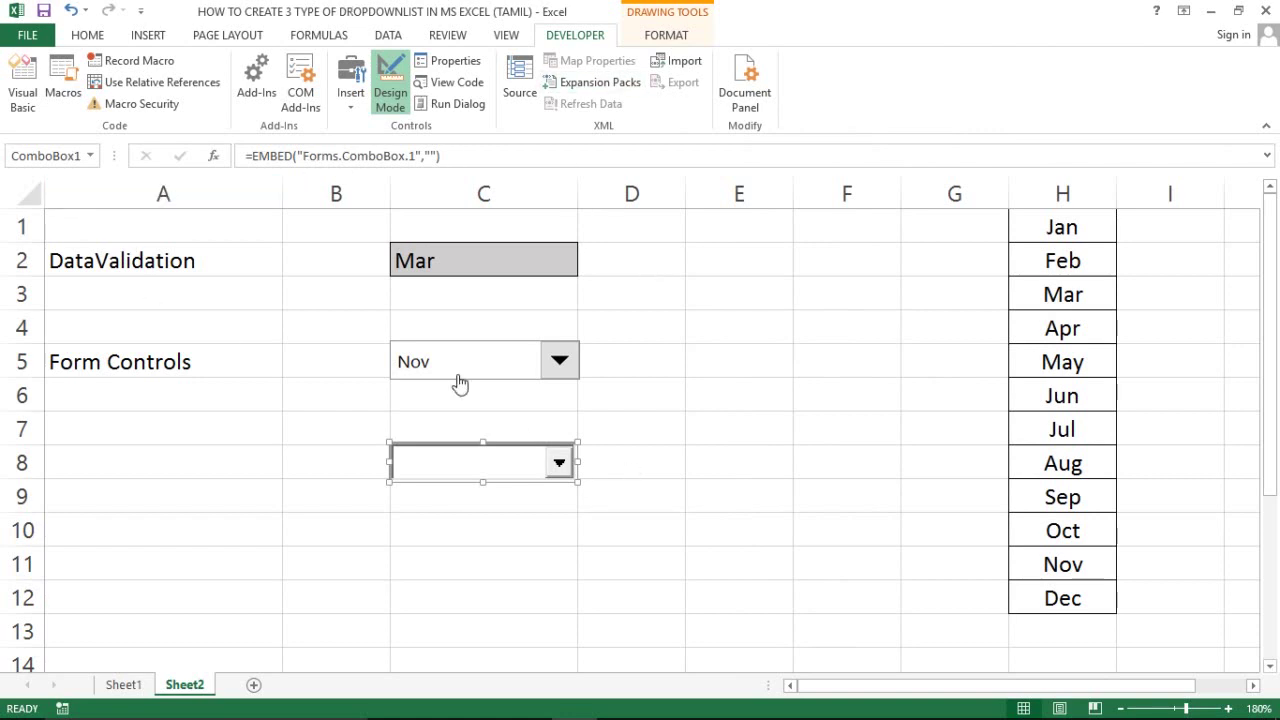
Exit Design Mode and test the month combo box with Mar, Jun, then Oct, leaving Oct in D8.
left_click(388, 80)
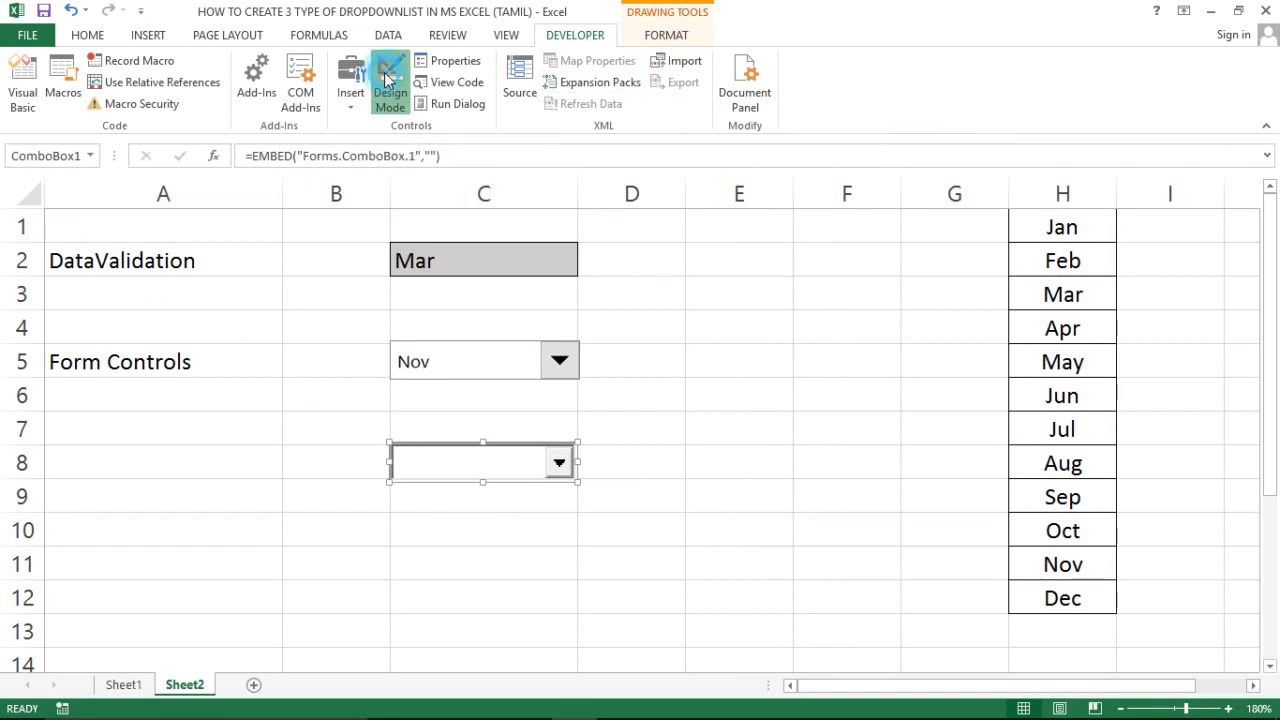
left_click(557, 465)
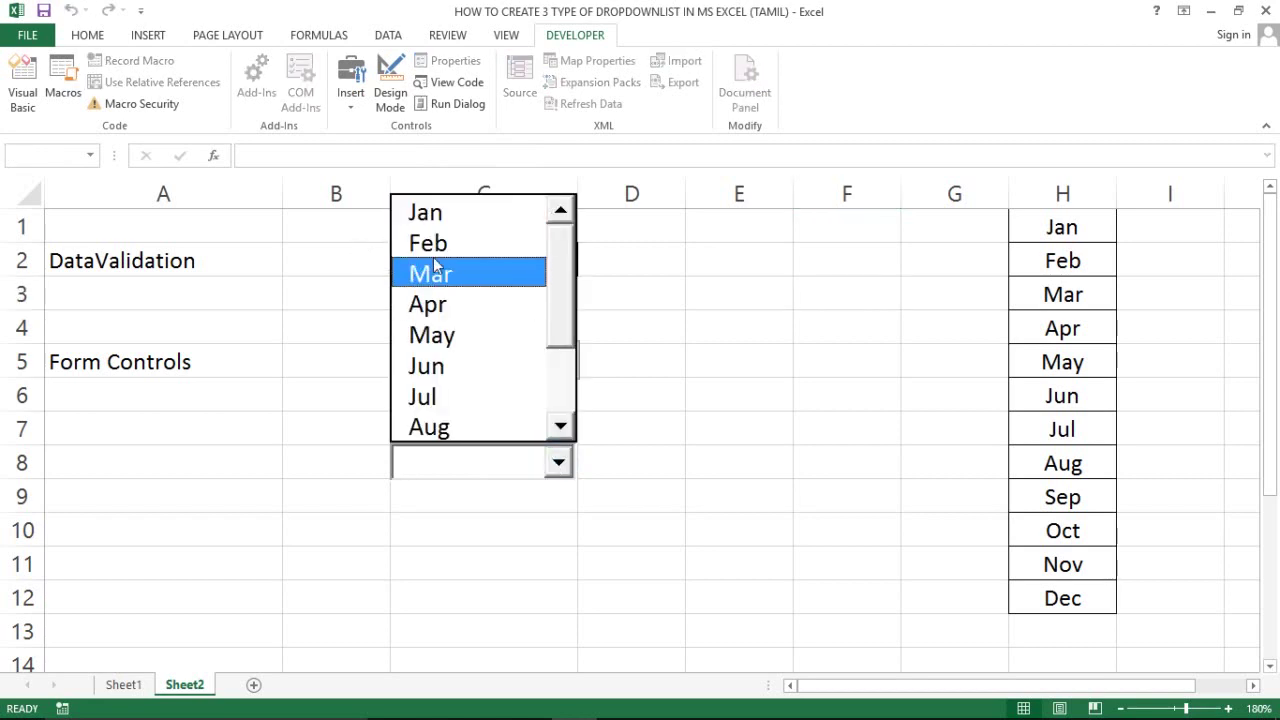
left_click(432, 262)
left_click(558, 463)
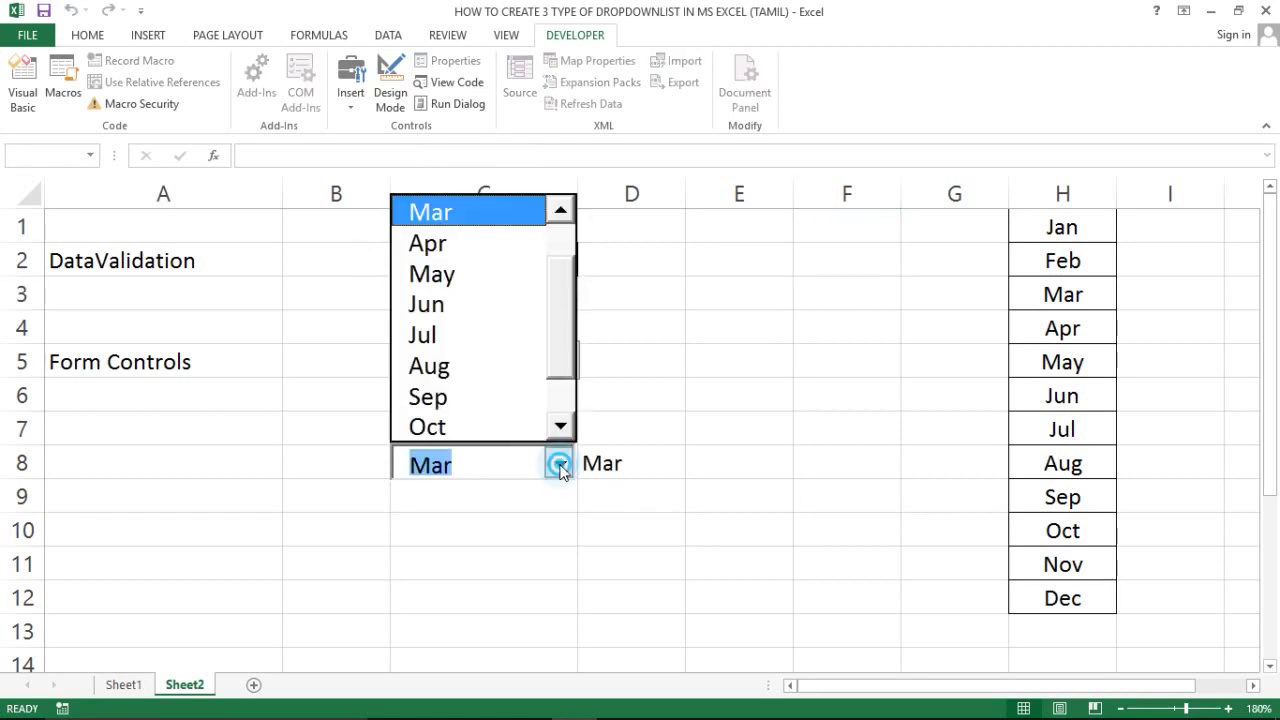
left_click(405, 306)
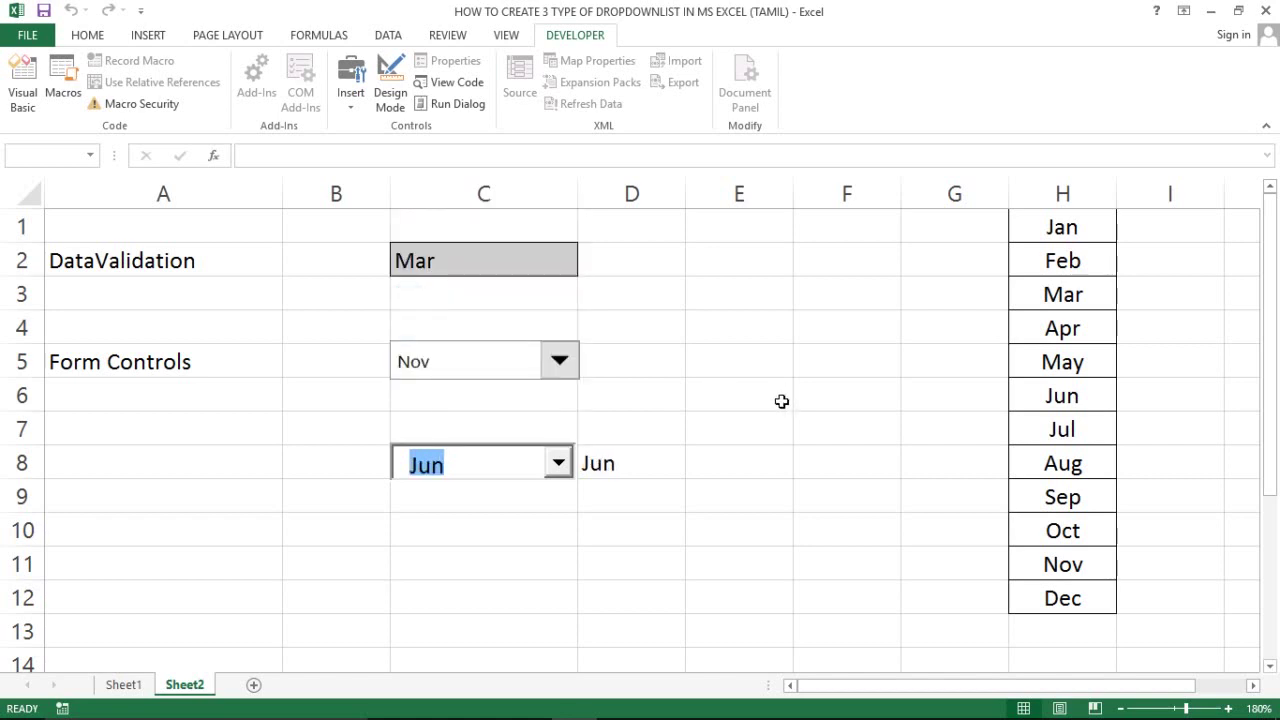
left_click(615, 453)
left_click(558, 463)
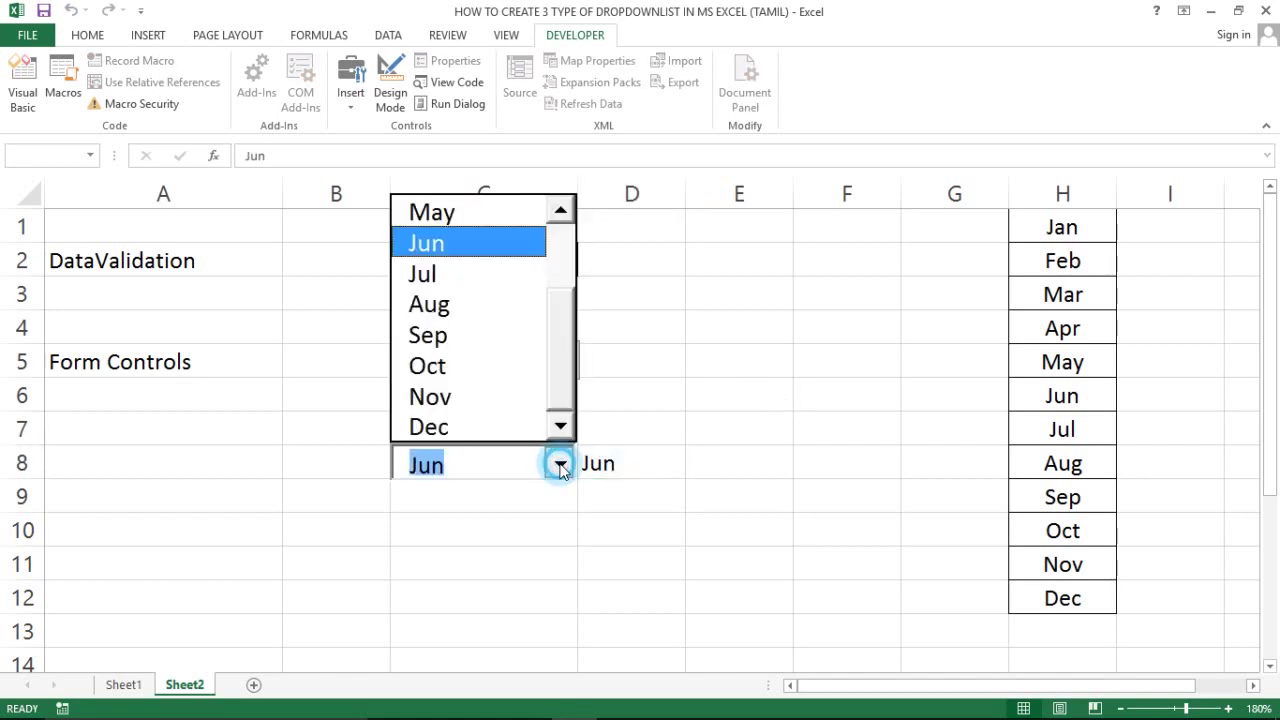
left_click(450, 370)
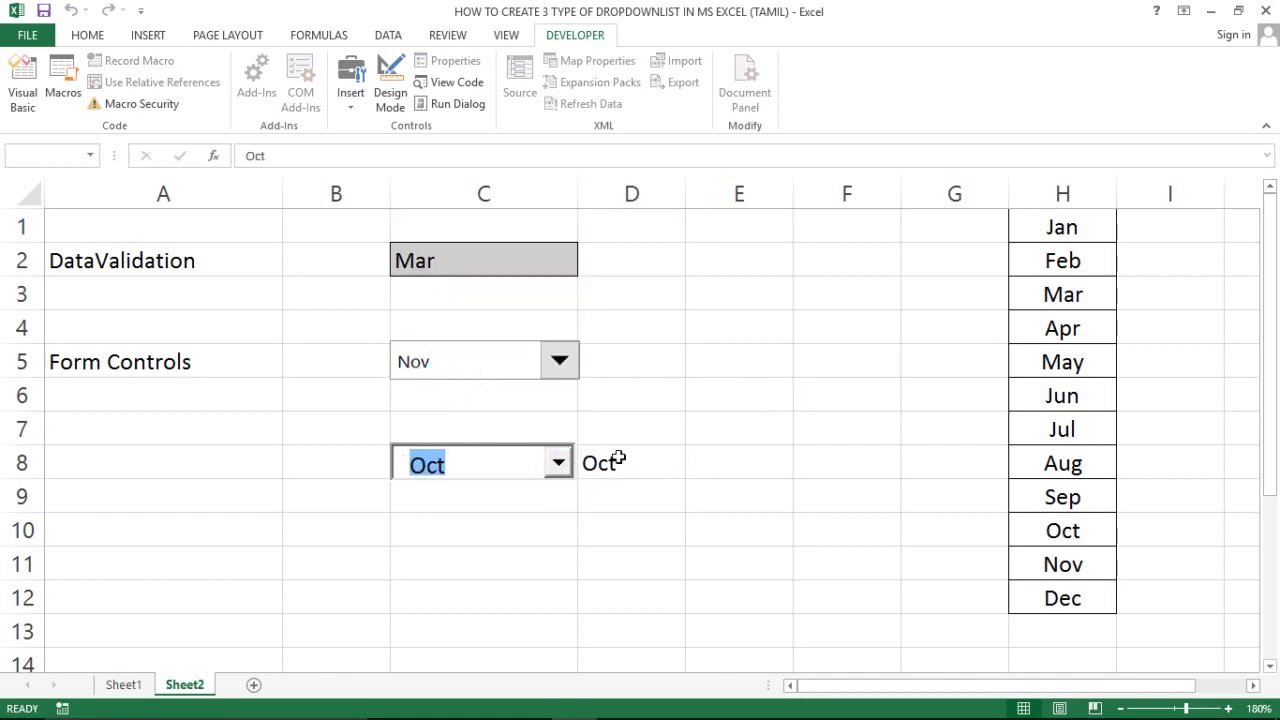
left_click(645, 438)
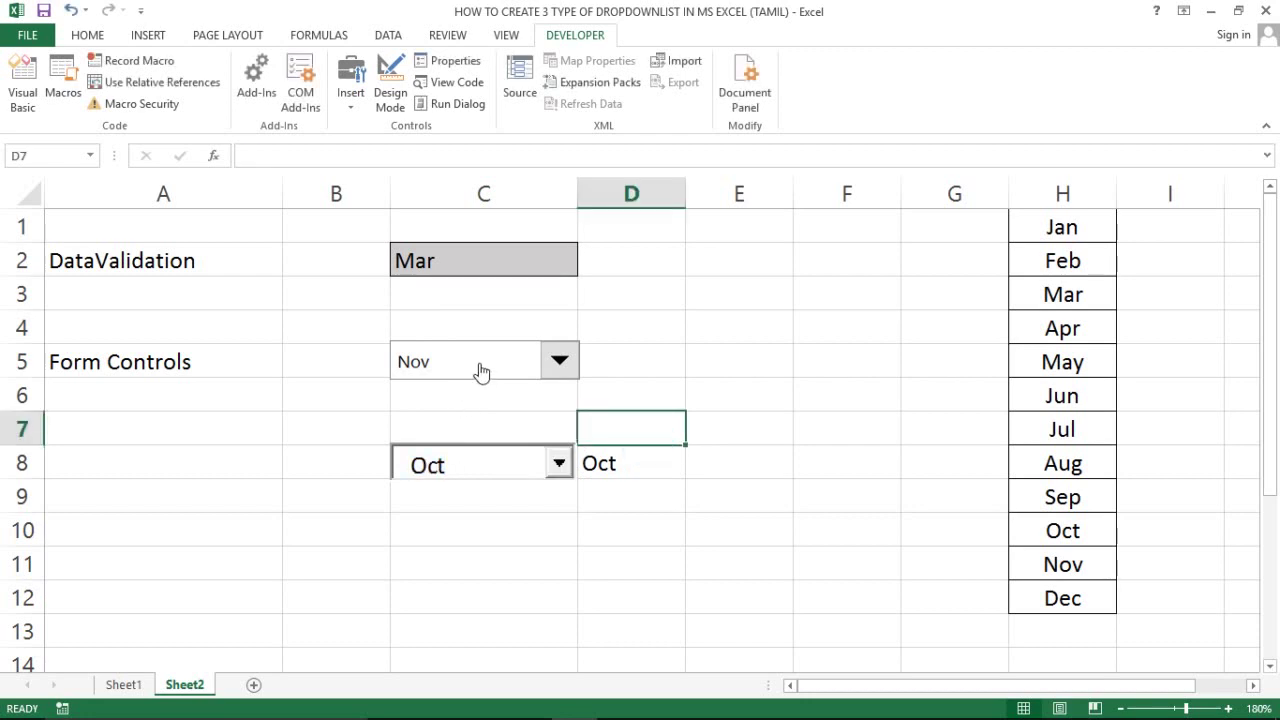
left_click(506, 465)
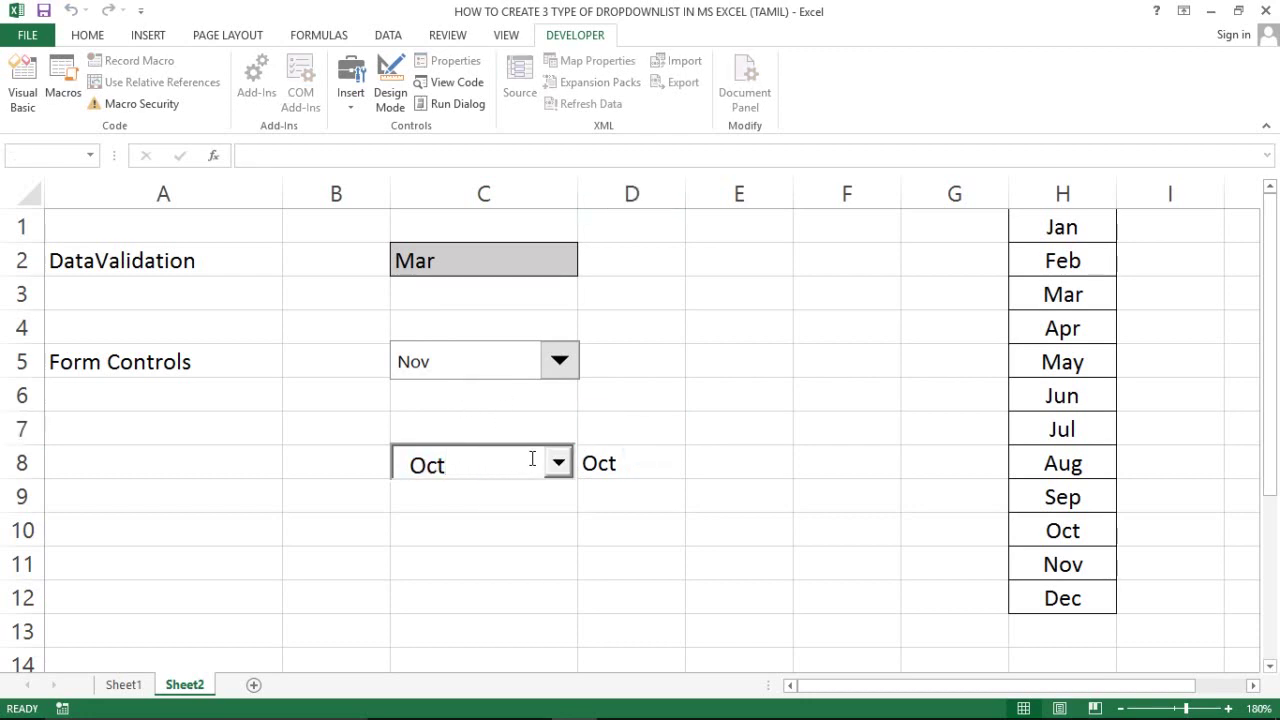
Turn Design Mode back on and open ComboBox1's Properties window.
left_click(390, 80)
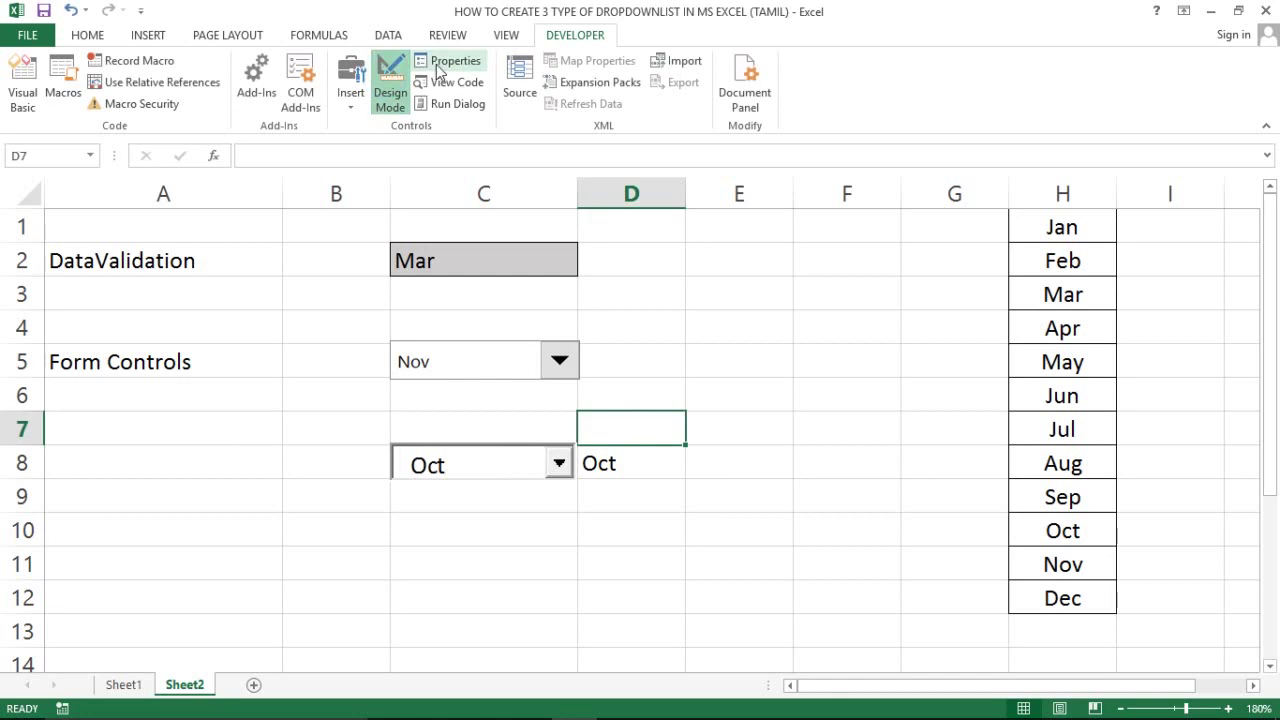
left_click(446, 62)
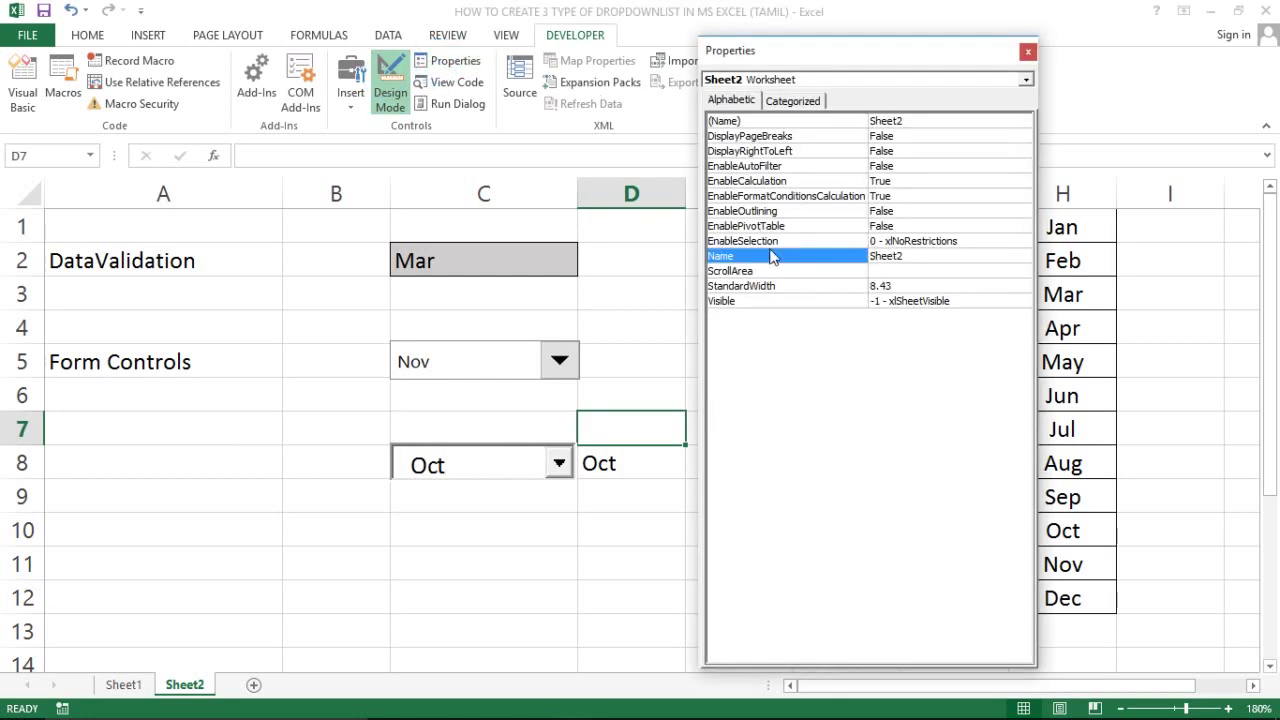
left_click(1027, 52)
left_click(455, 463)
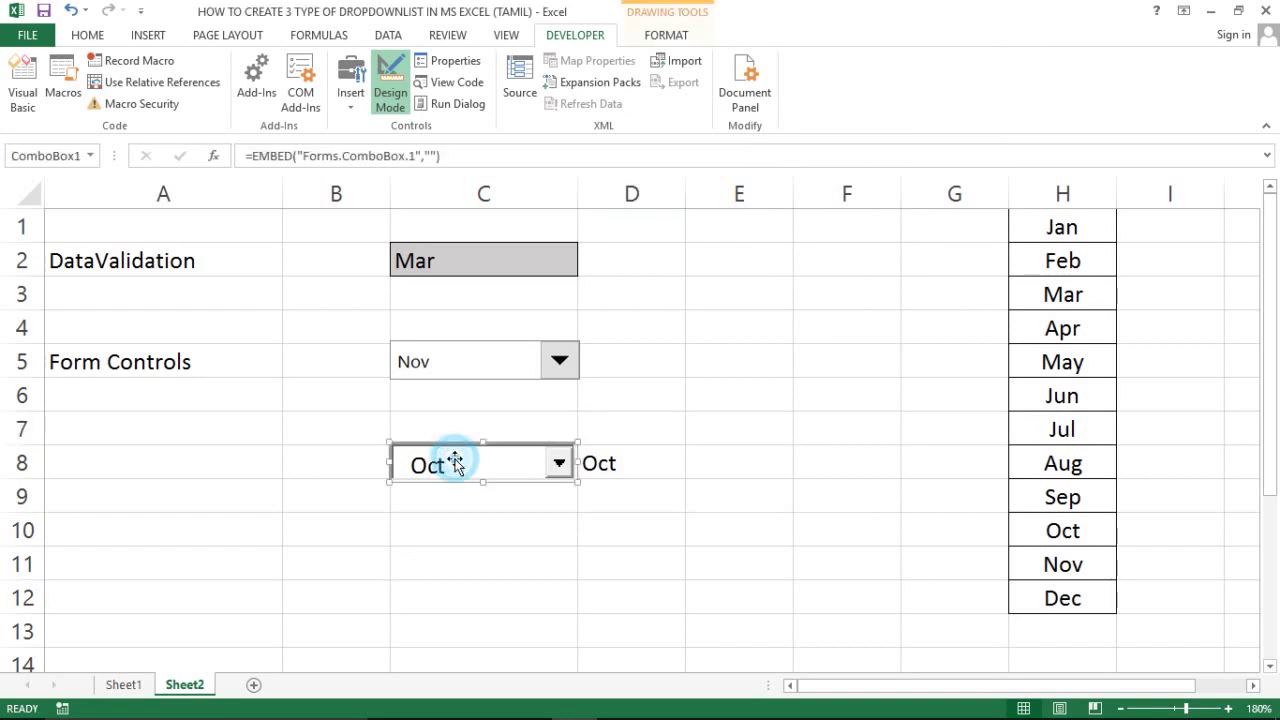
left_click(466, 66)
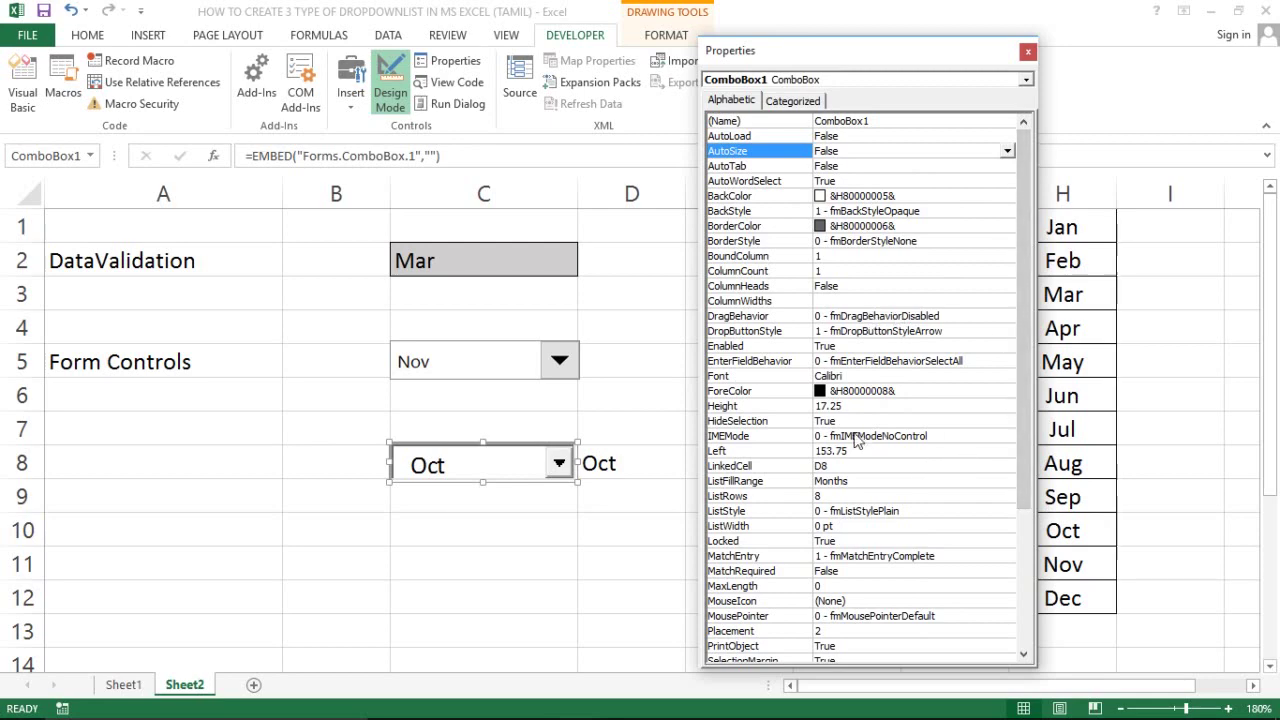
Change ComboBox1's LinkedCell from D8 to C8 and ListRows from 8 to 15.
left_click_drag(1026, 310, 1036, 508)
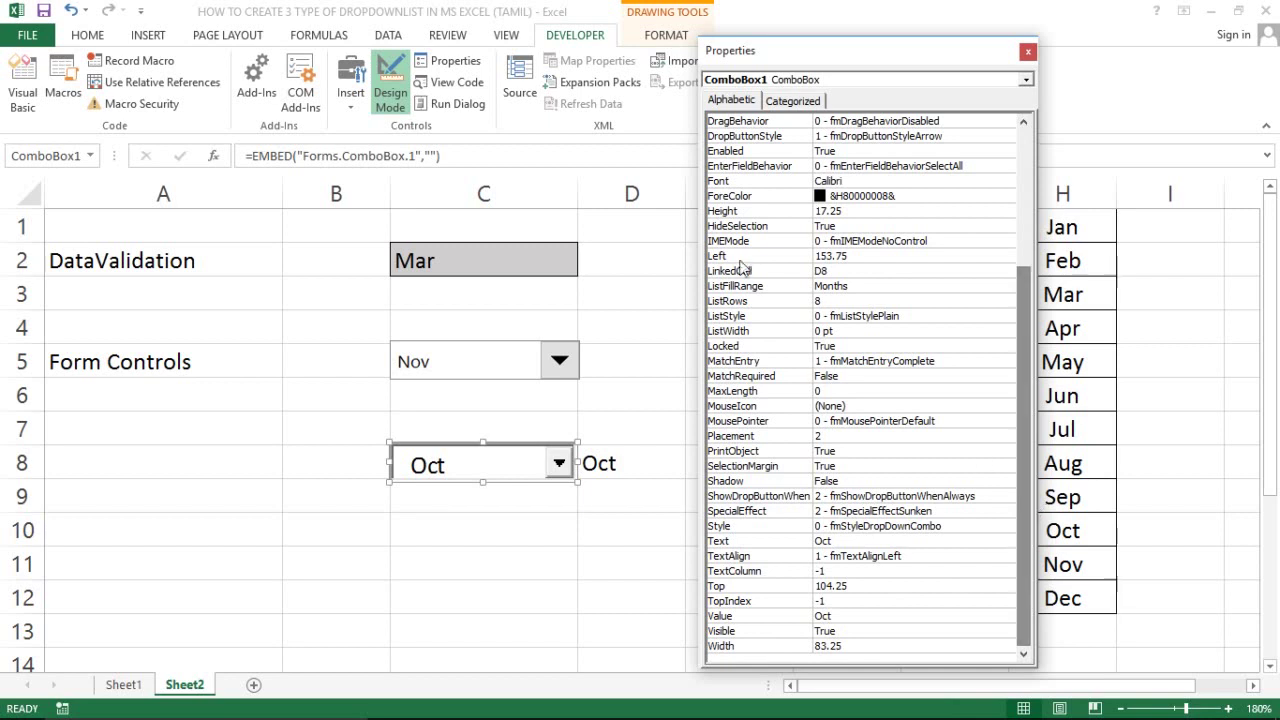
left_click(838, 272)
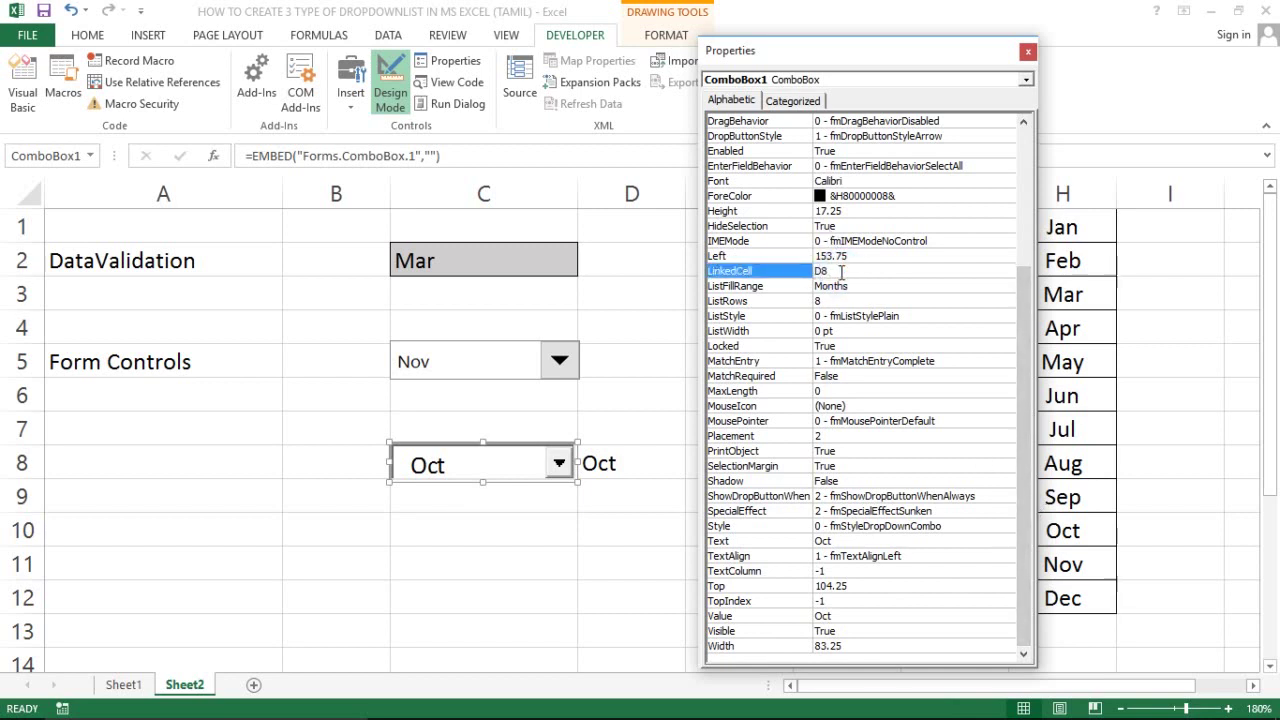
left_click(839, 271)
left_click(826, 301)
double_click(826, 301)
type("15")
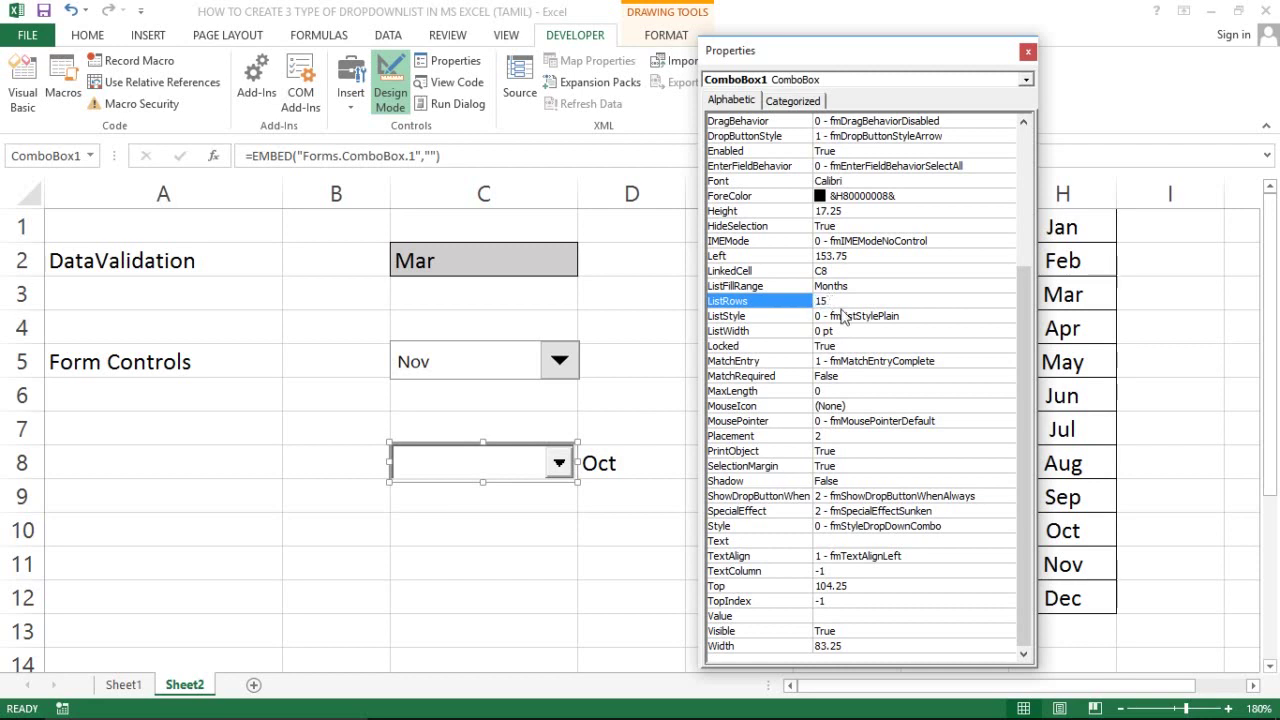
Commit ListRows 15, close the Properties window, and clear the leftover Oct from D8.
left_click(1205, 337)
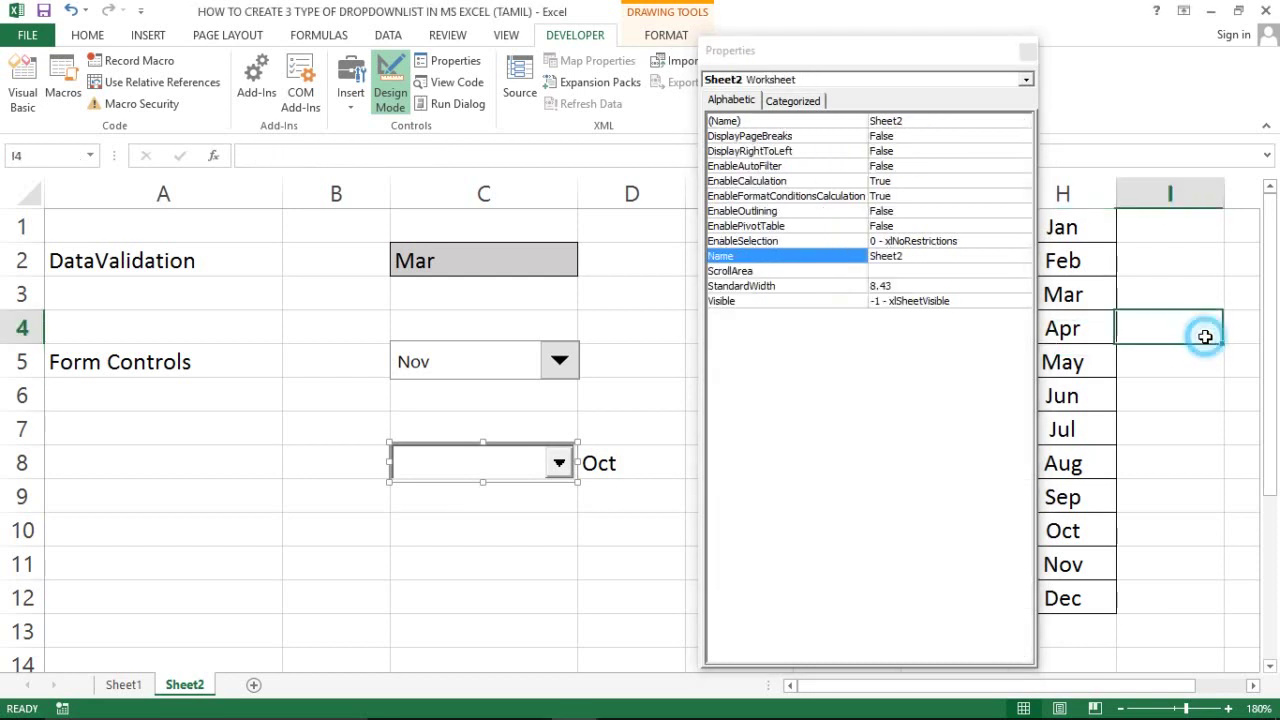
left_click(1026, 51)
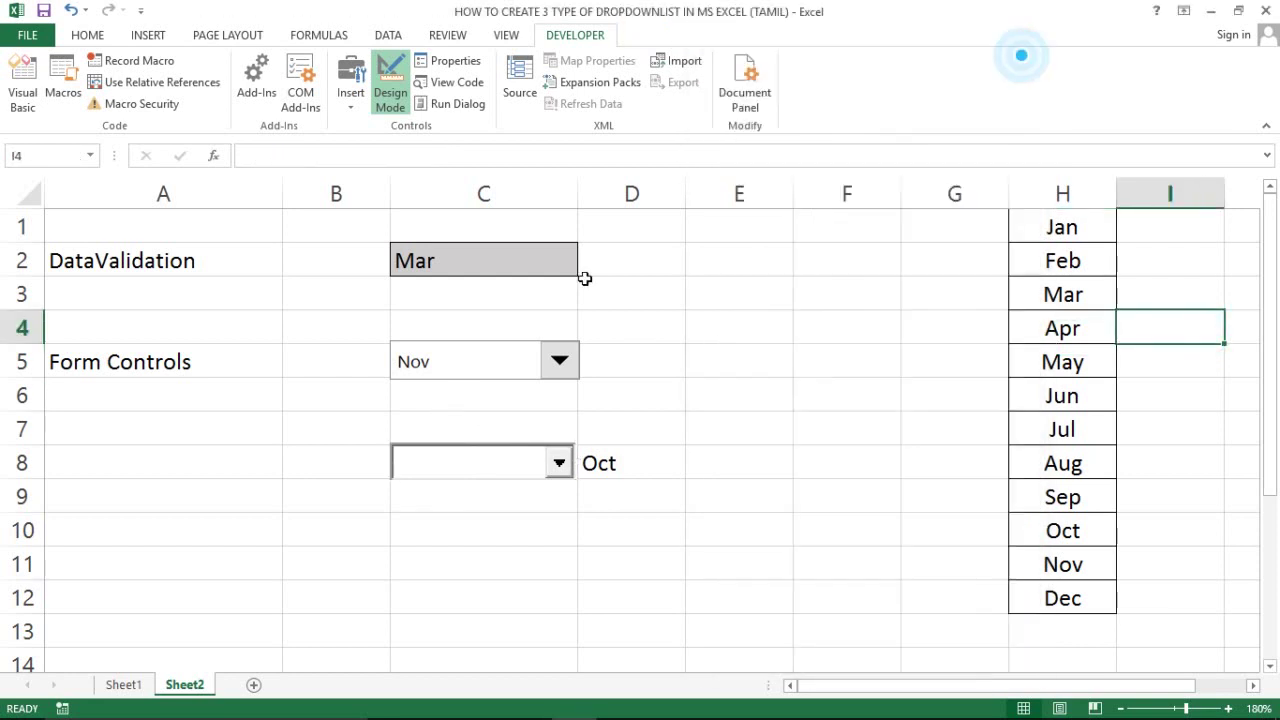
left_click(615, 460)
key("Delete")
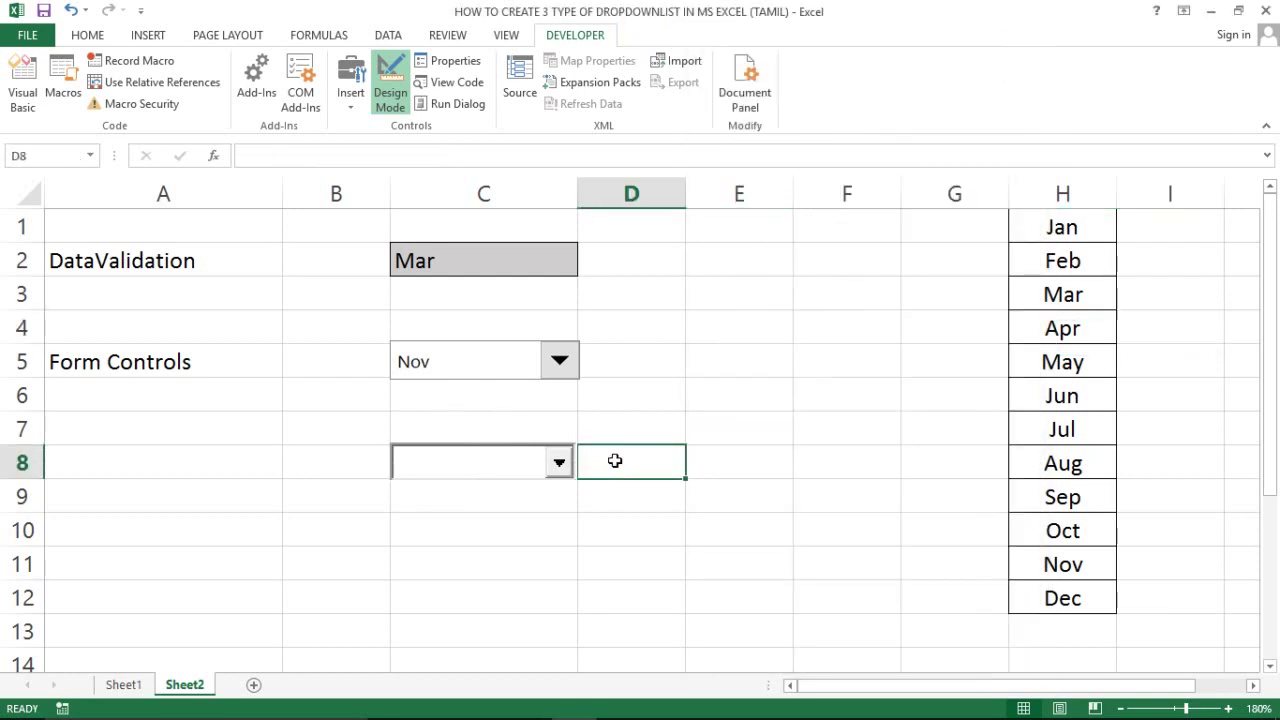
Exit Design Mode, pick Mar in the C8 combo box, and select cell E6.
left_click(549, 466)
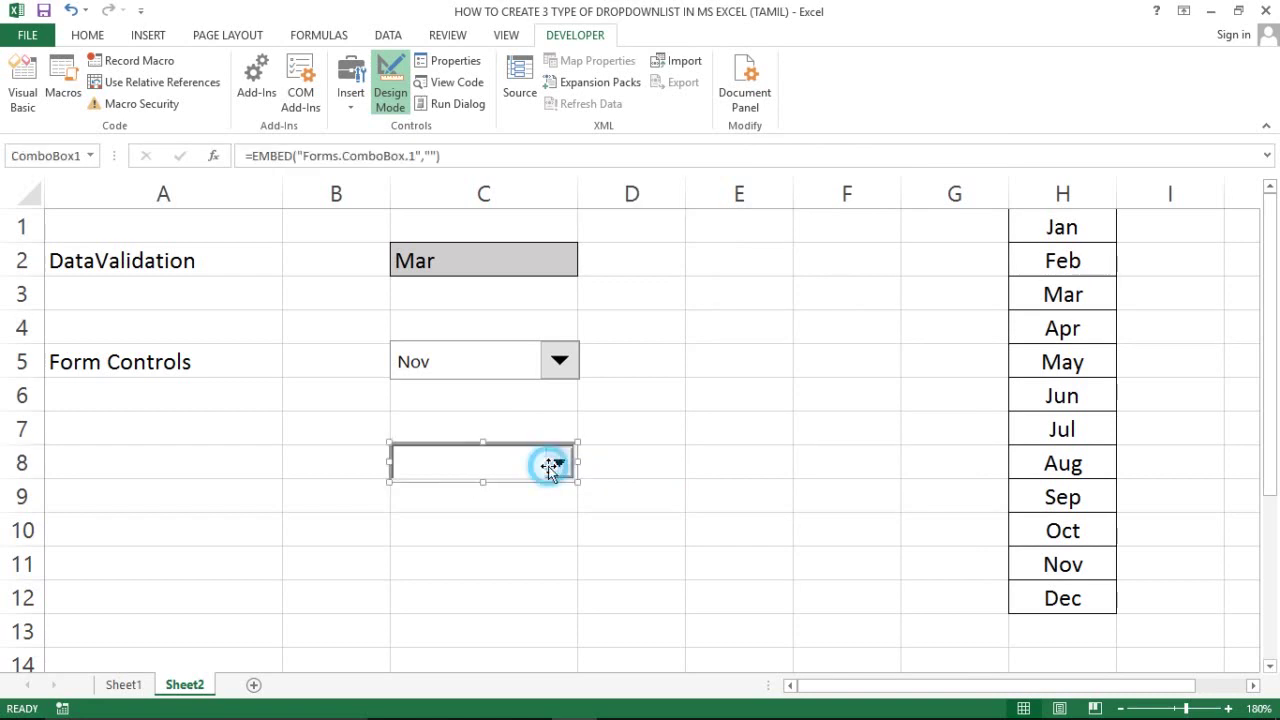
left_click(388, 92)
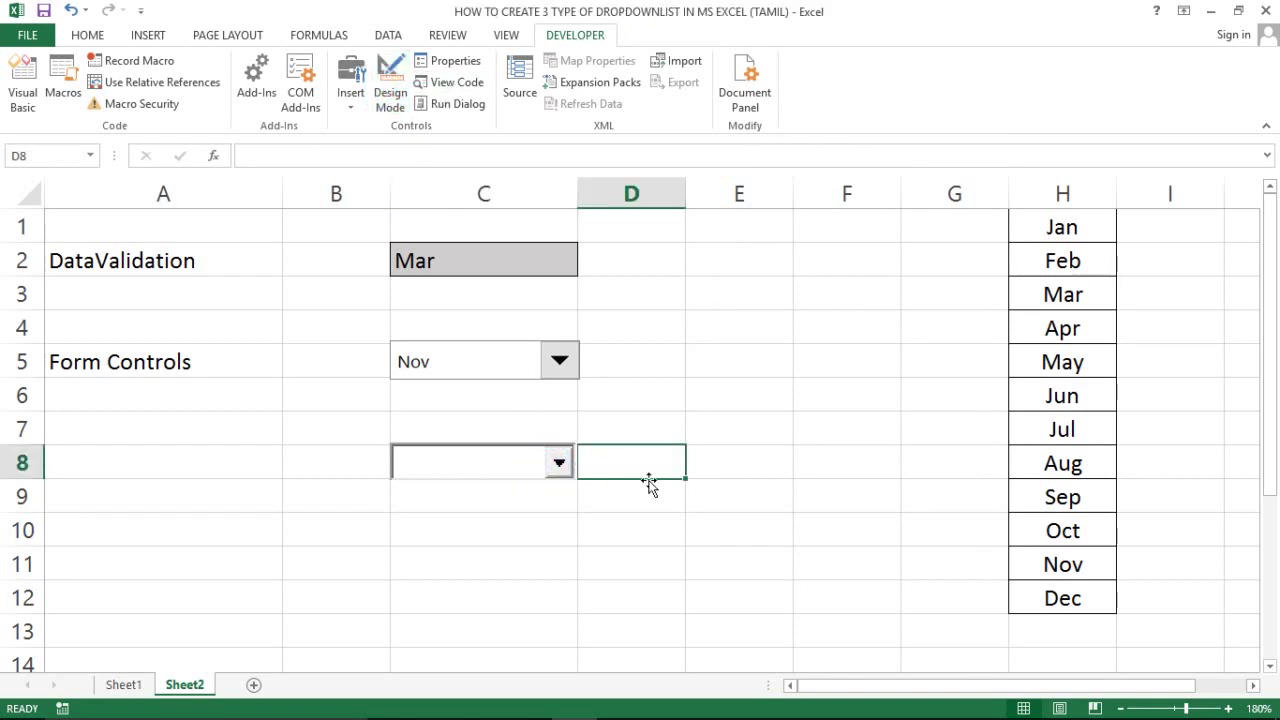
left_click(558, 464)
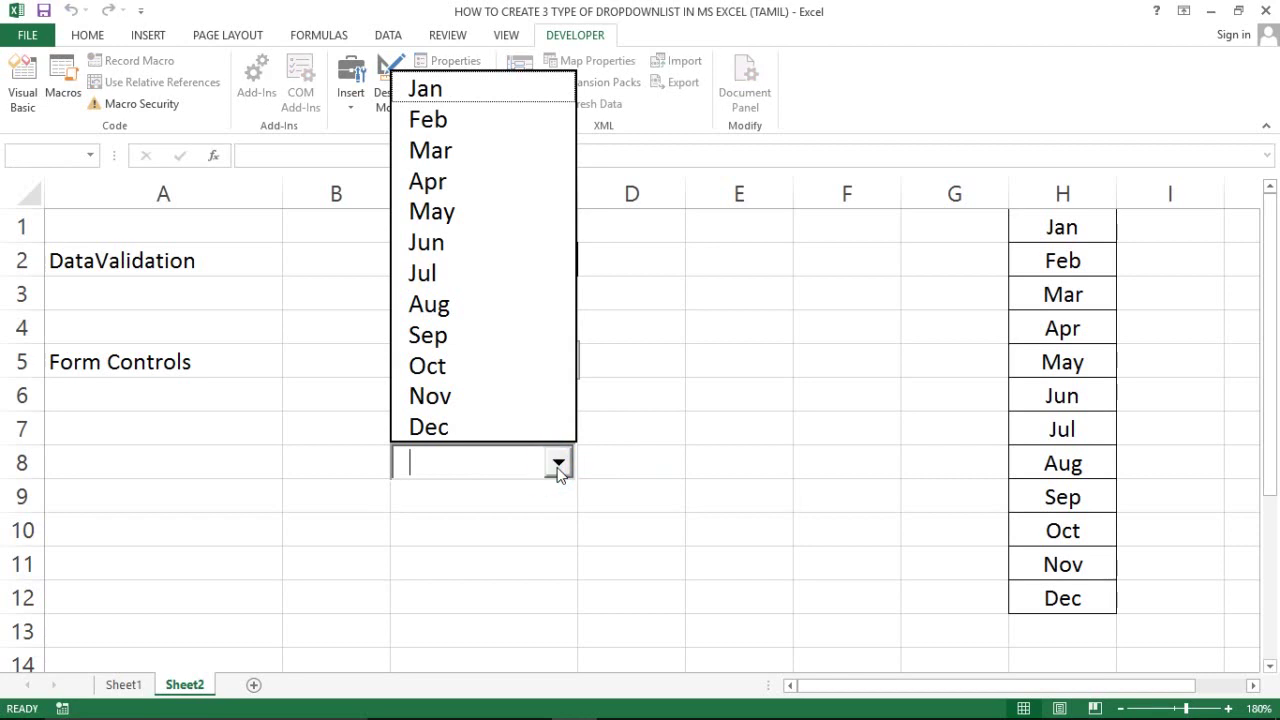
left_click(430, 160)
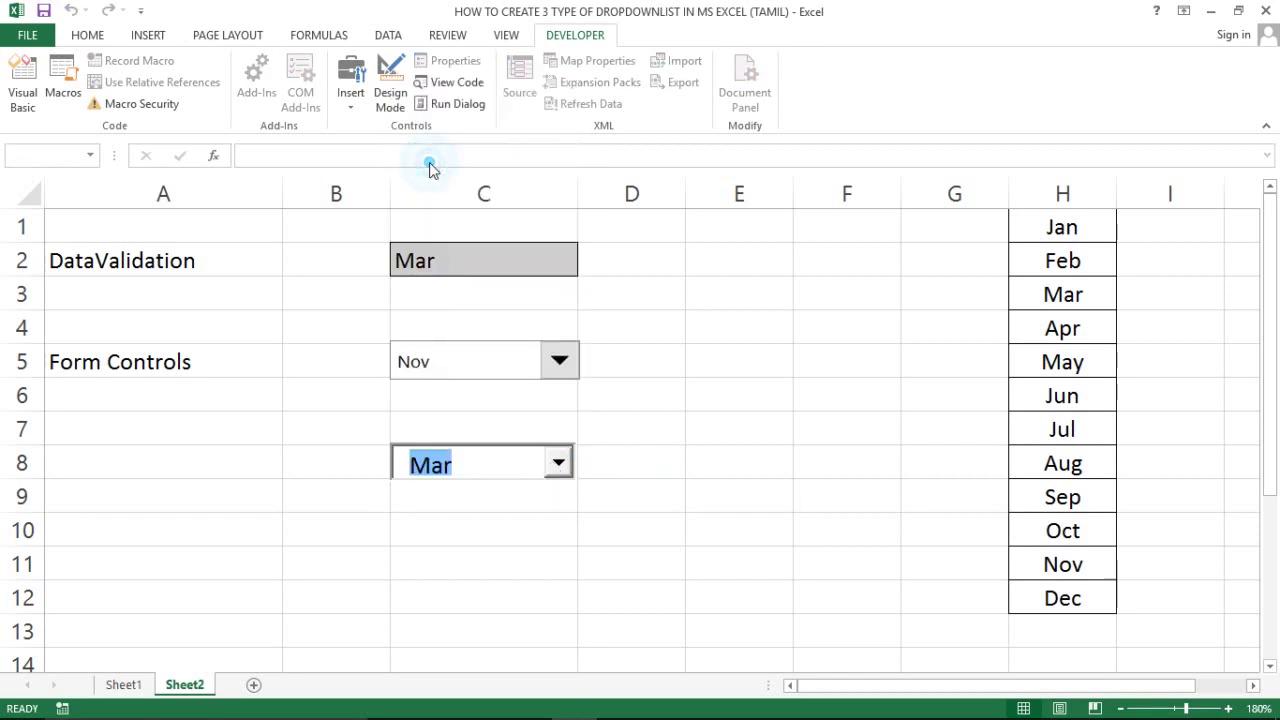
left_click(558, 464)
left_click(700, 406)
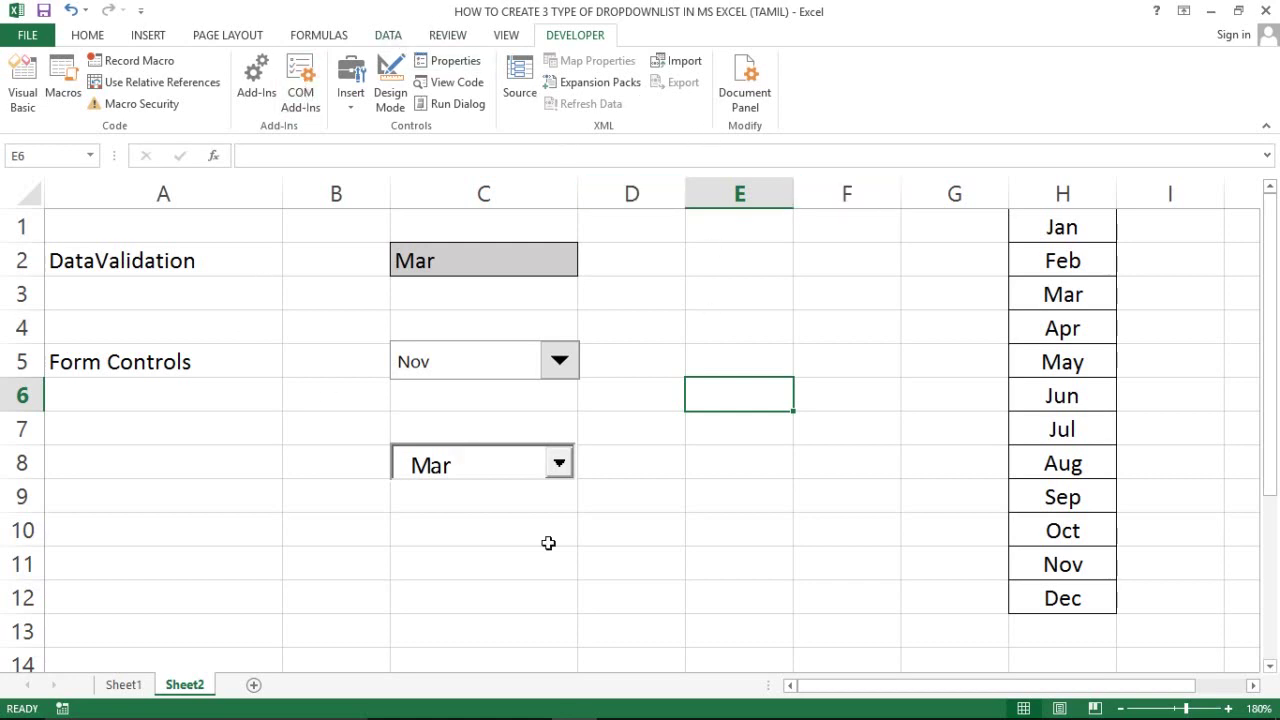
Re-enter Design Mode and open the row 8 combo box's Properties window.
left_click(423, 461)
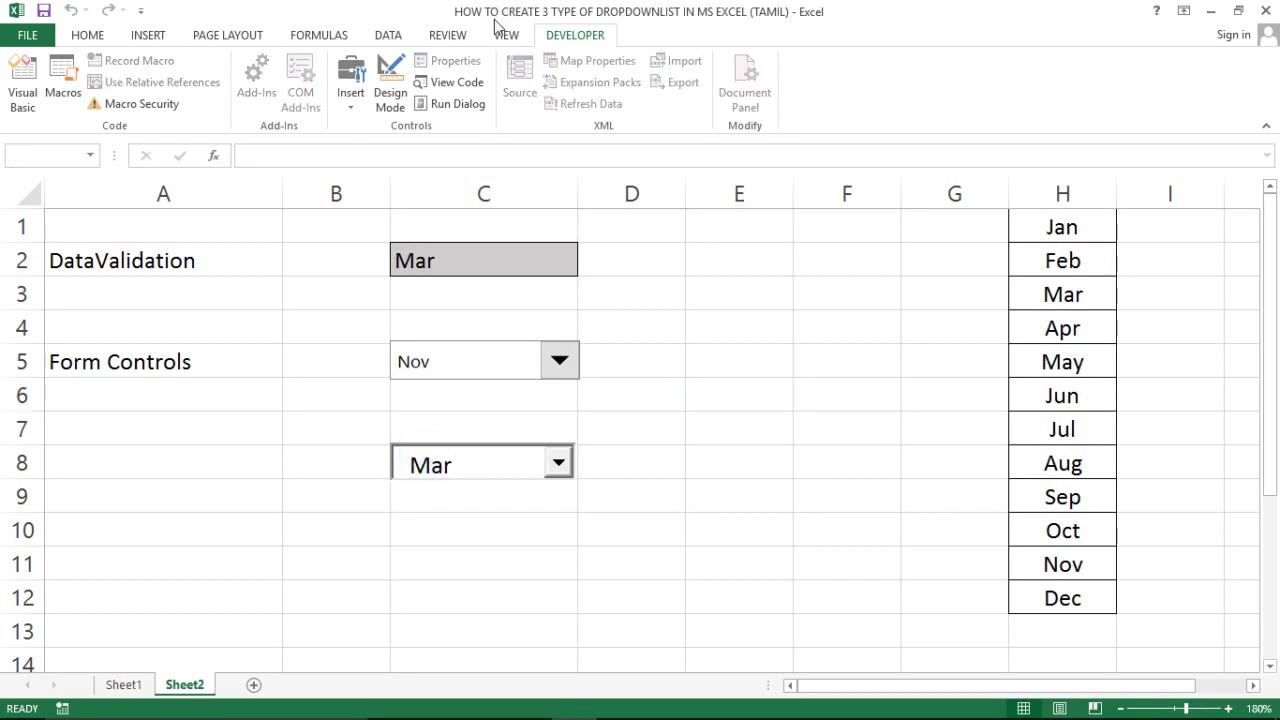
left_click(392, 85)
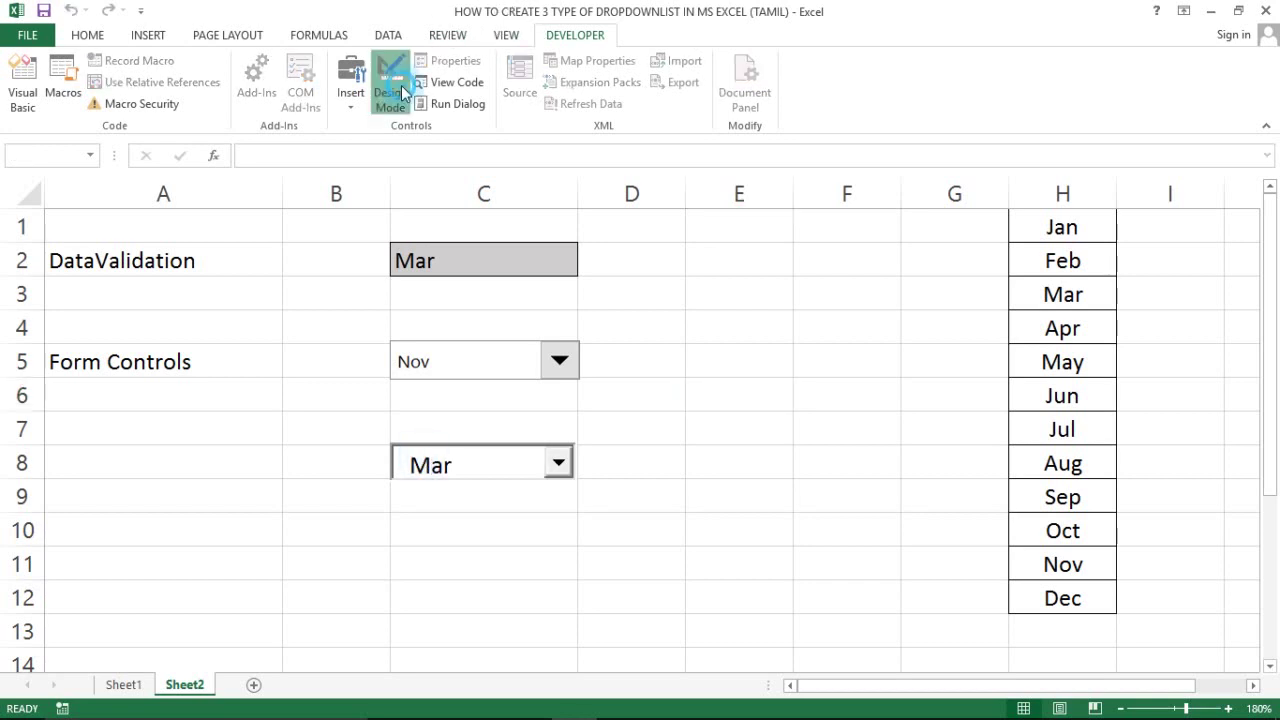
left_click(450, 61)
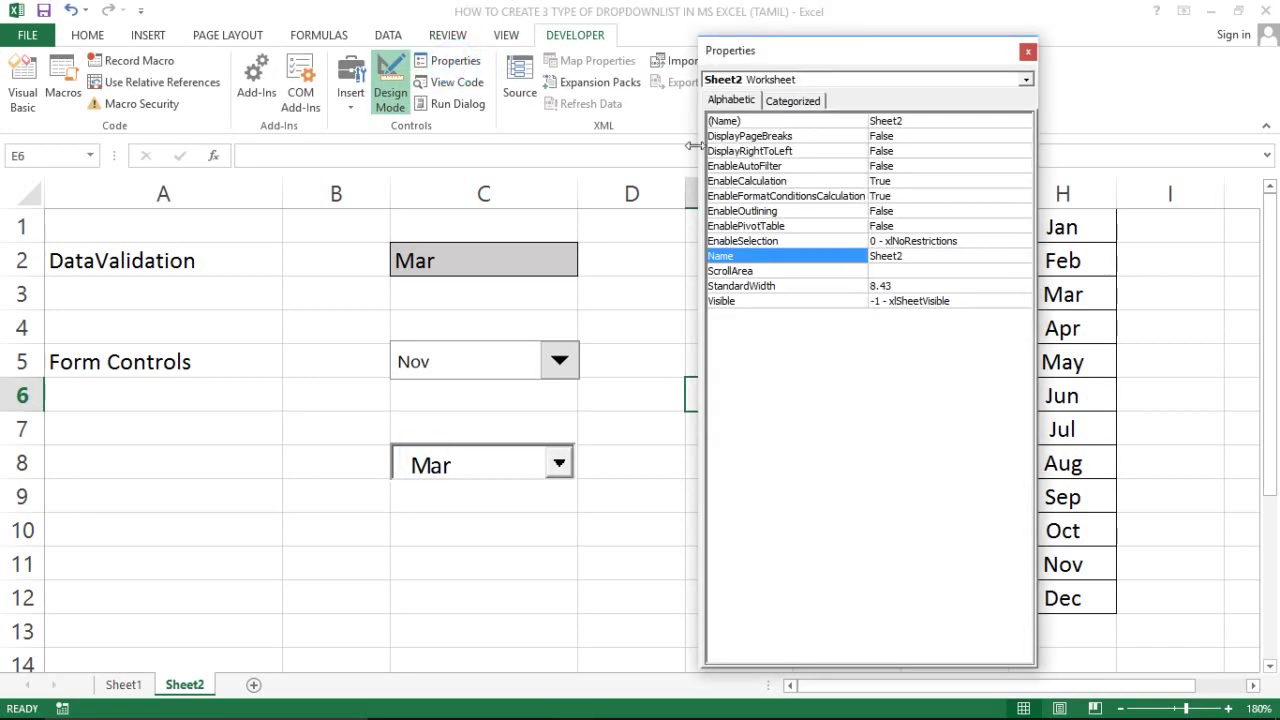
left_click(1027, 52)
left_click(414, 455)
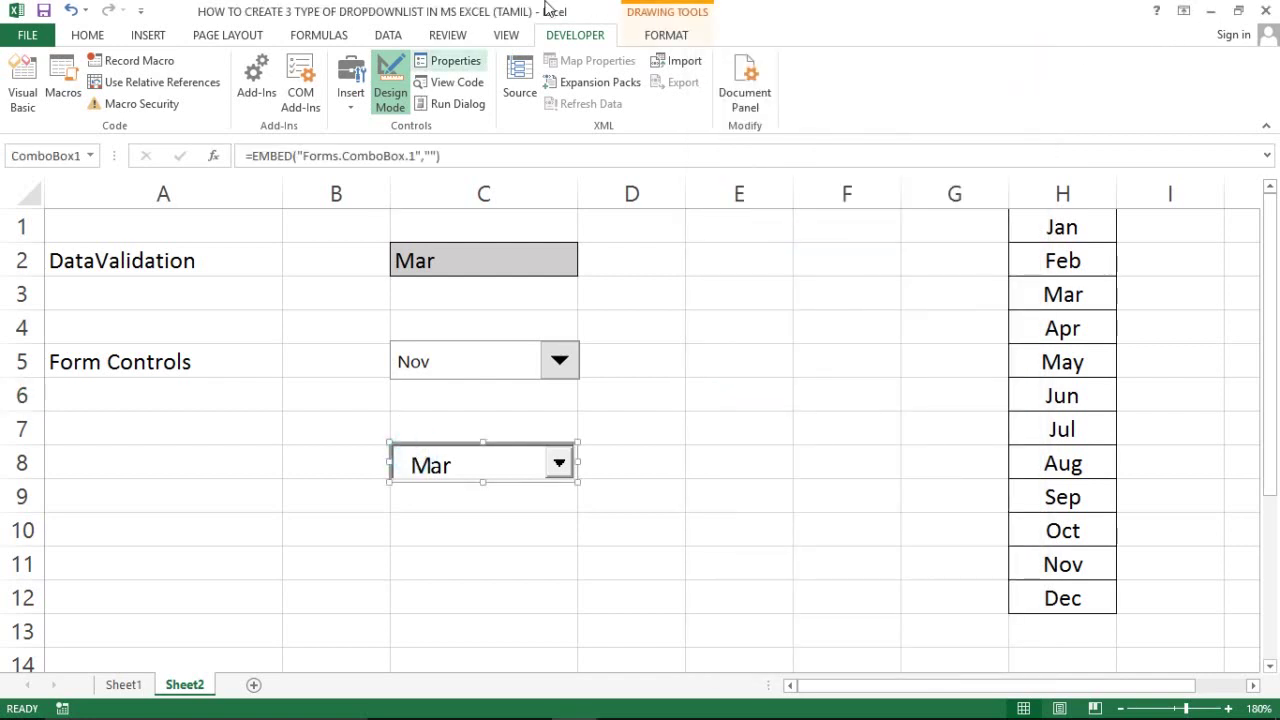
left_click(455, 62)
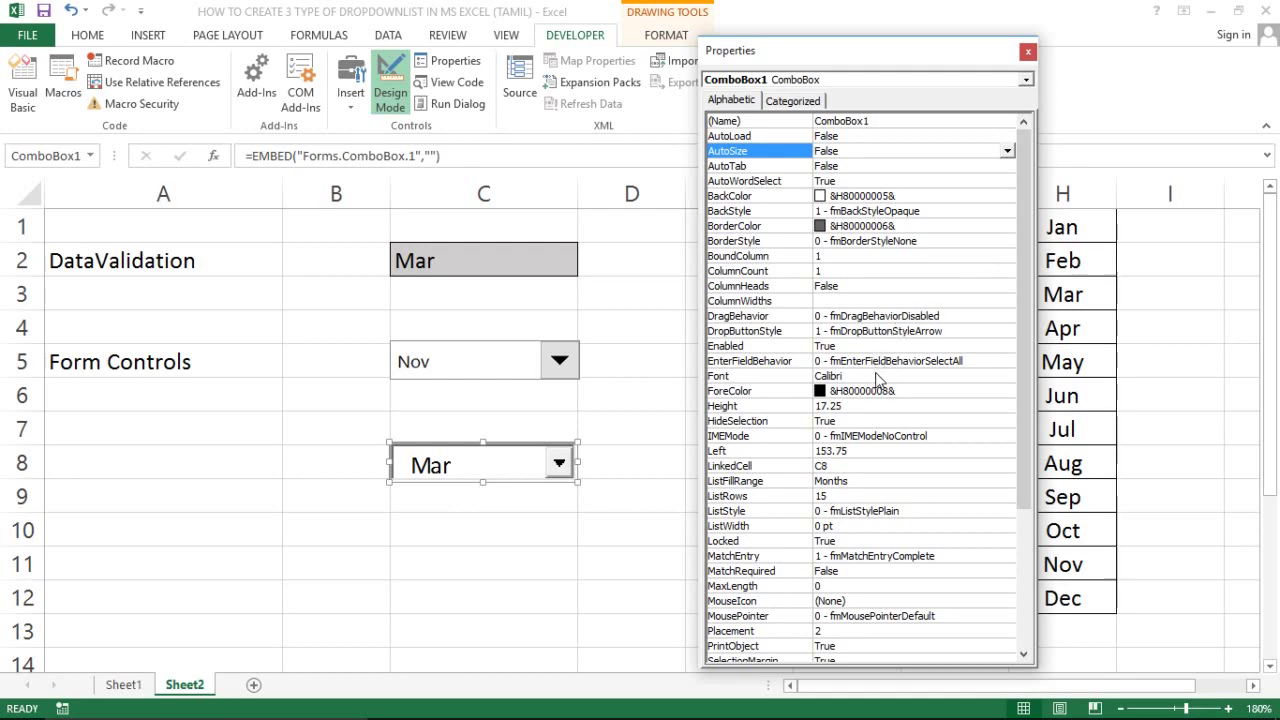
Set the combo box font to bold, underlined, size 14.
left_click(1003, 375)
left_click(1005, 374)
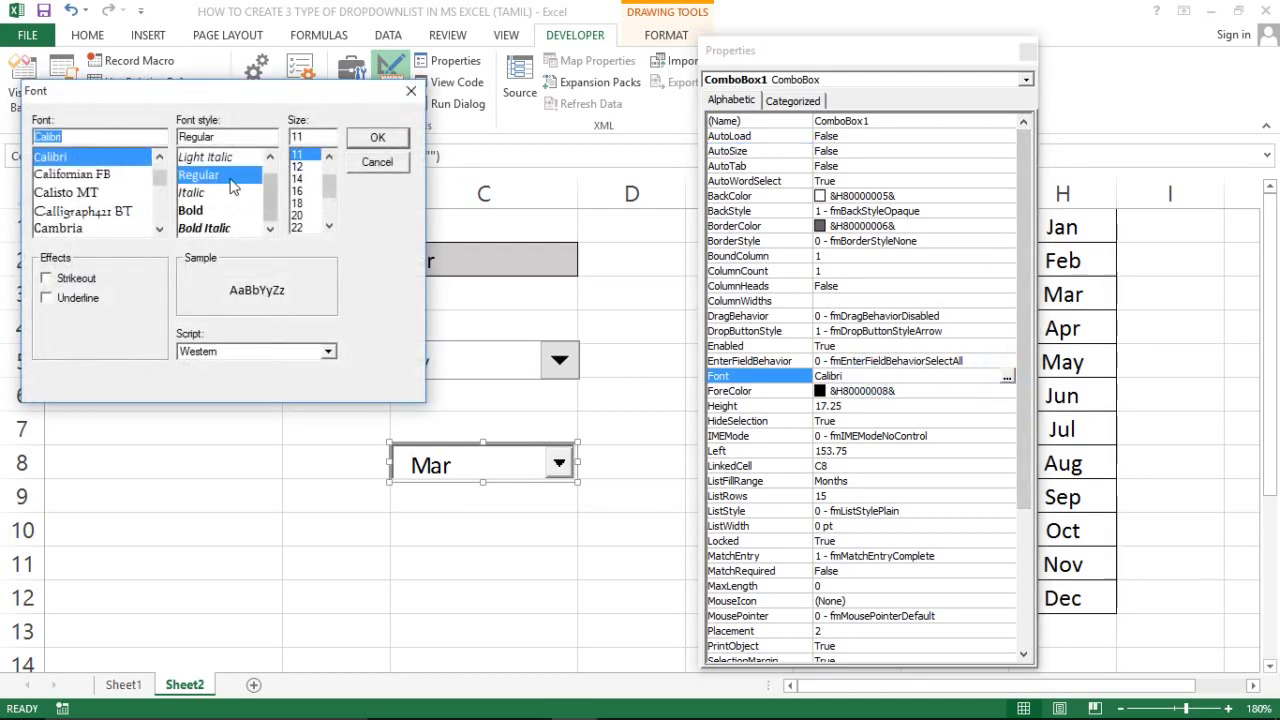
left_click(207, 194)
left_click(203, 212)
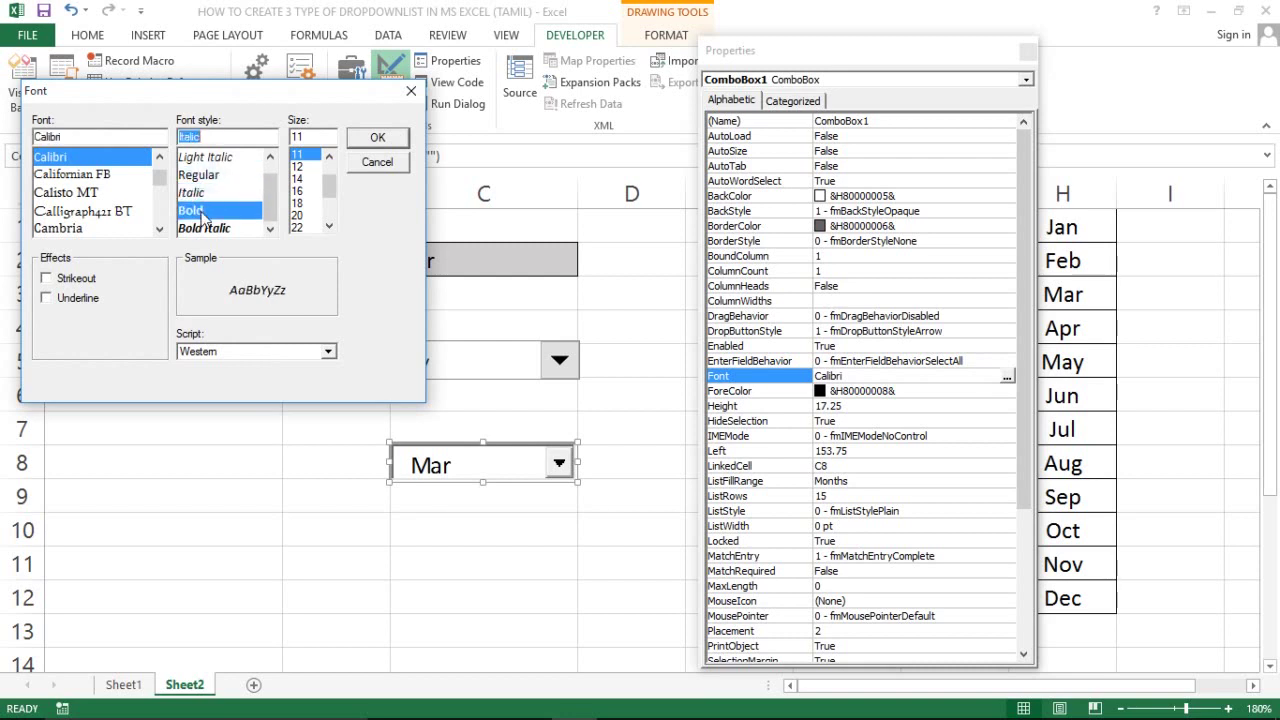
left_click(297, 180)
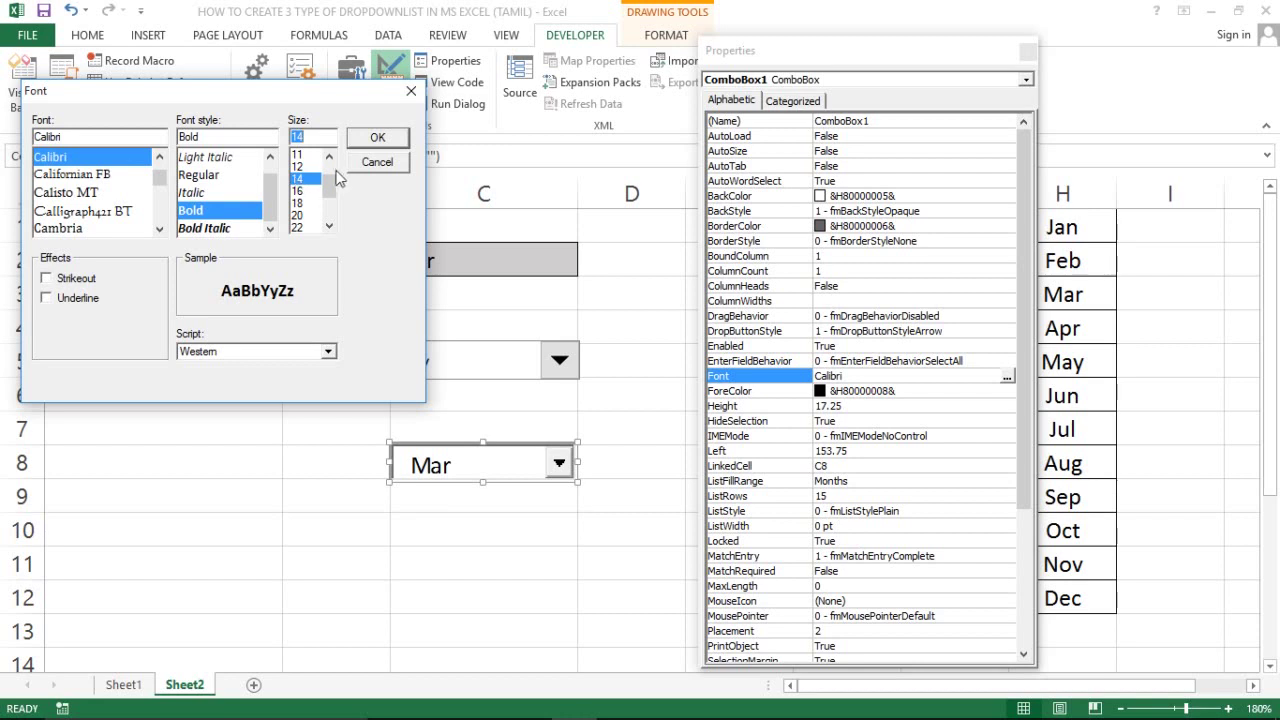
left_click(47, 298)
left_click(377, 138)
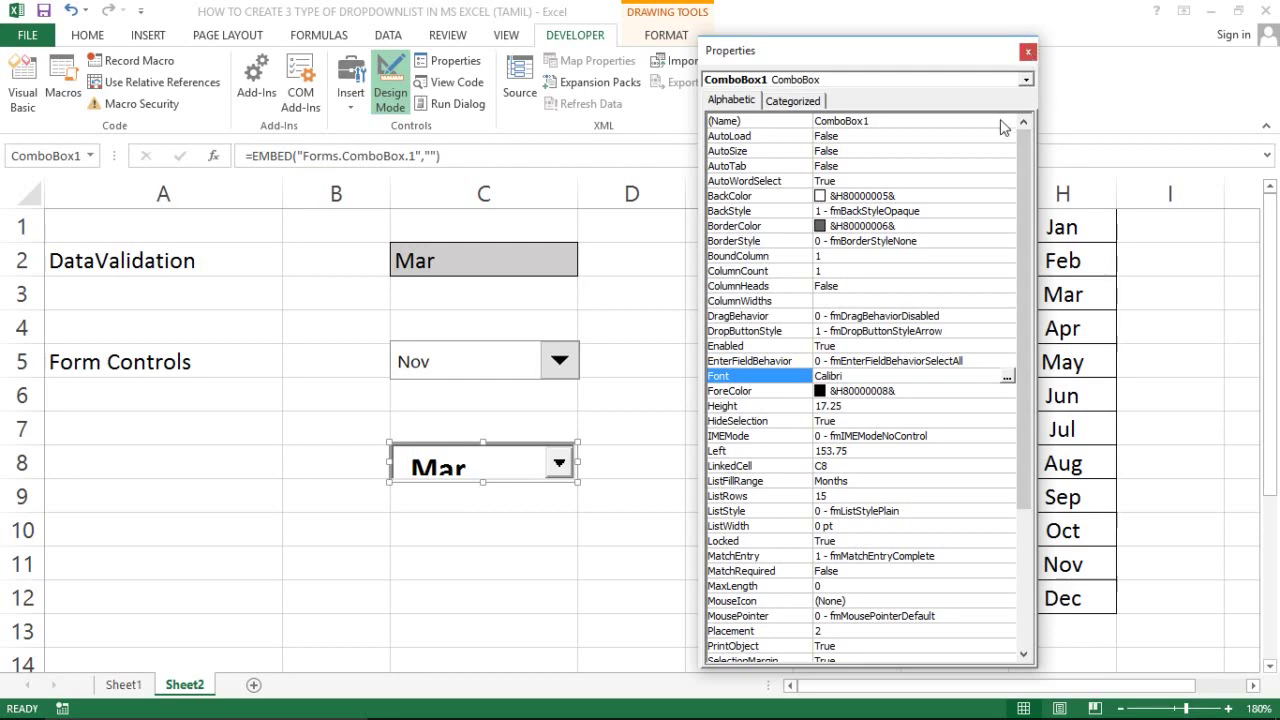
Reduce the combo box font size to 12 and close Properties.
left_click(1007, 377)
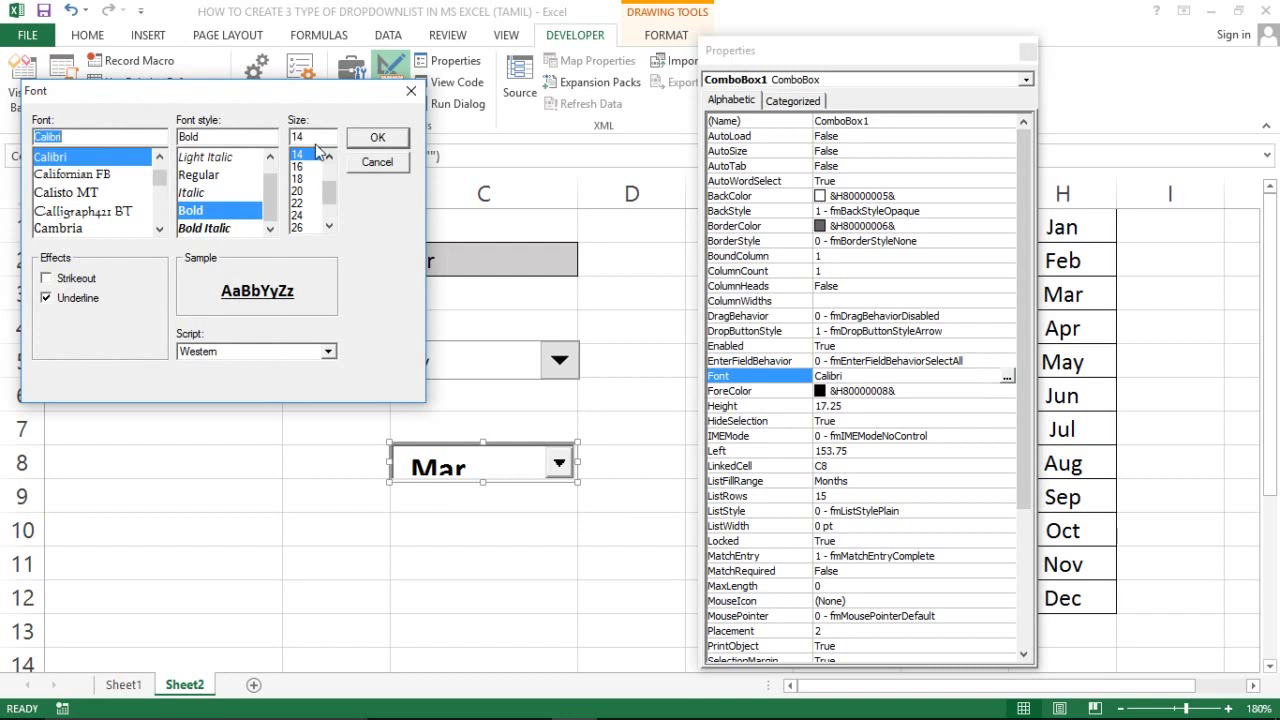
scroll(328, 156, "up", 1)
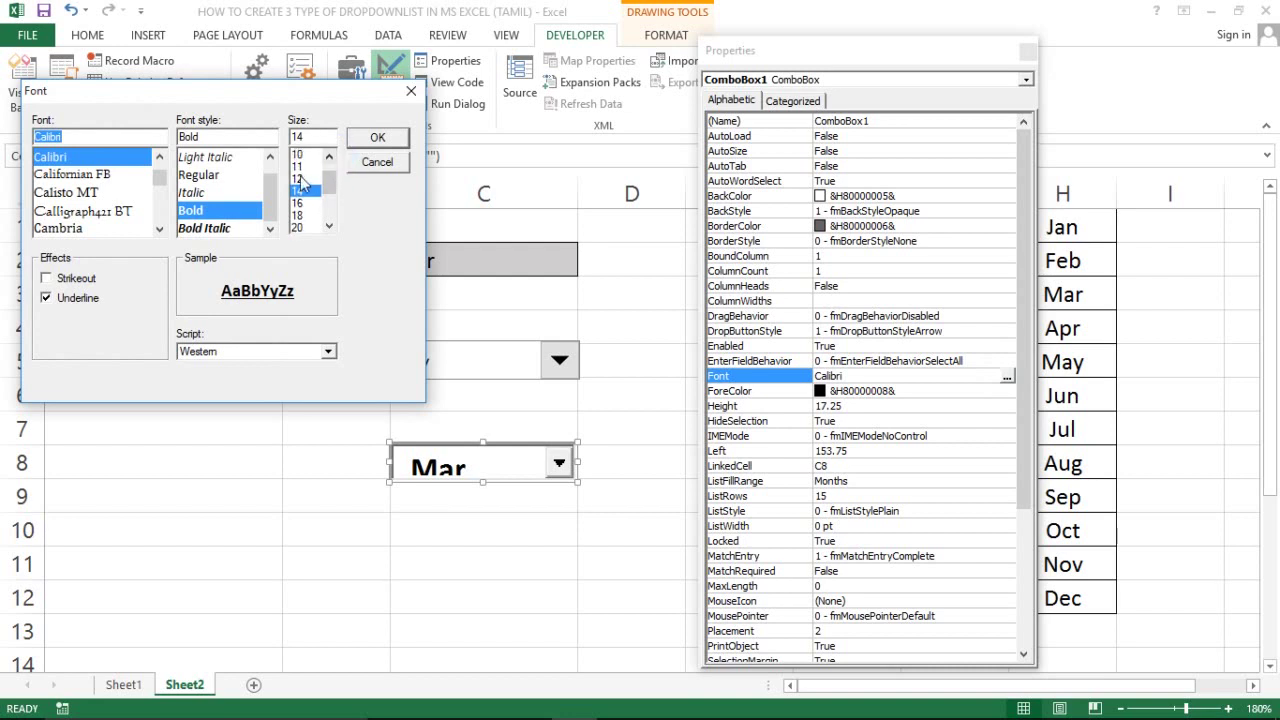
left_click(297, 179)
left_click(377, 137)
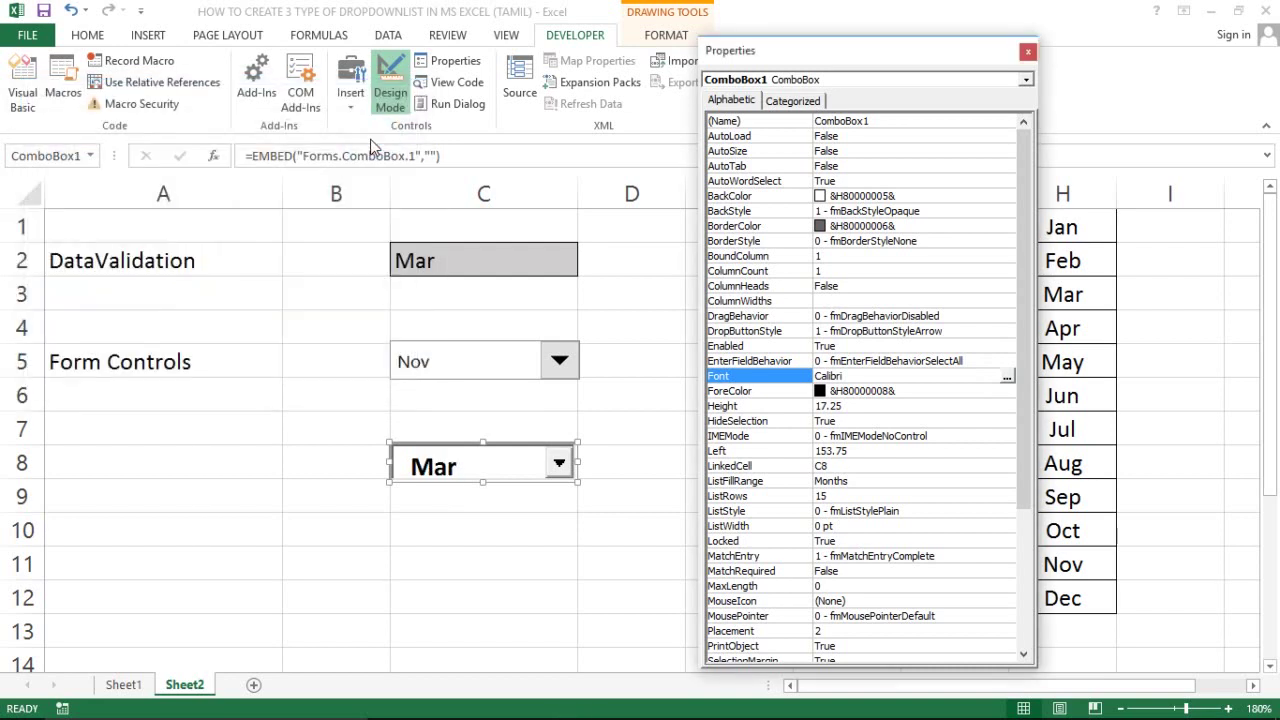
left_click(1030, 51)
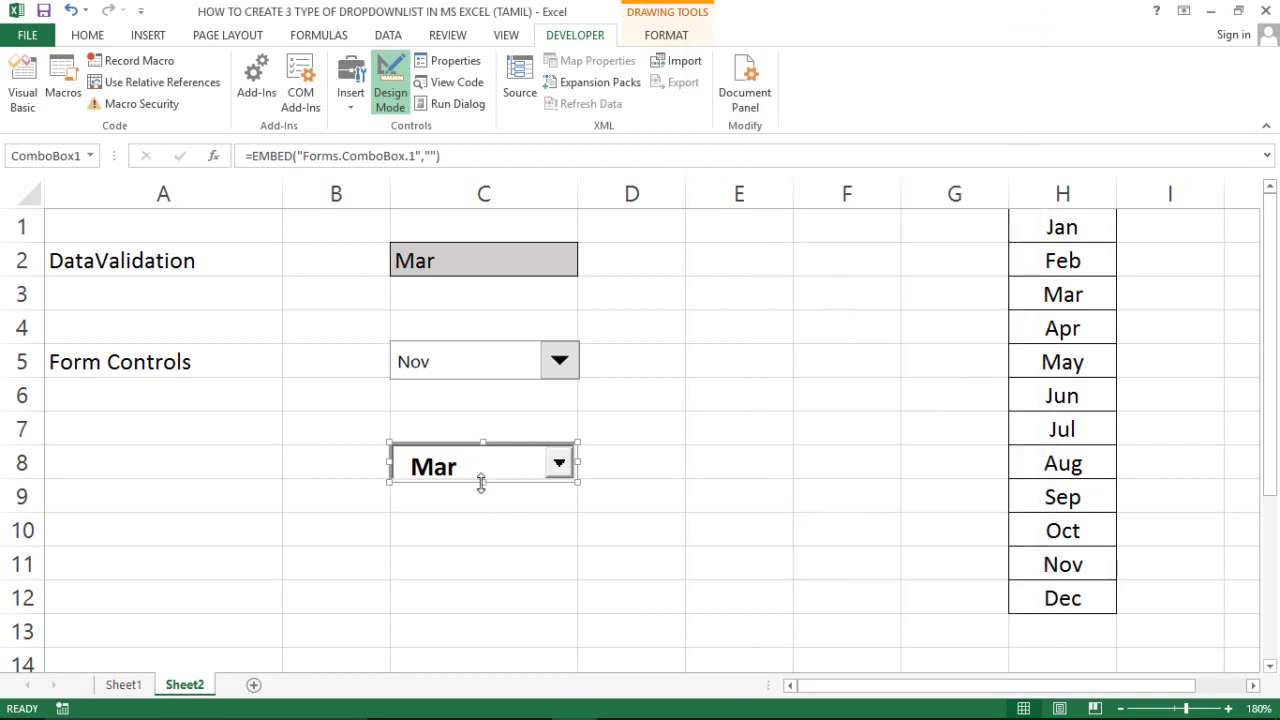
Stretch the combo box slightly taller, then exit Design Mode and choose Sep from it.
left_click_drag(482, 483, 480, 492)
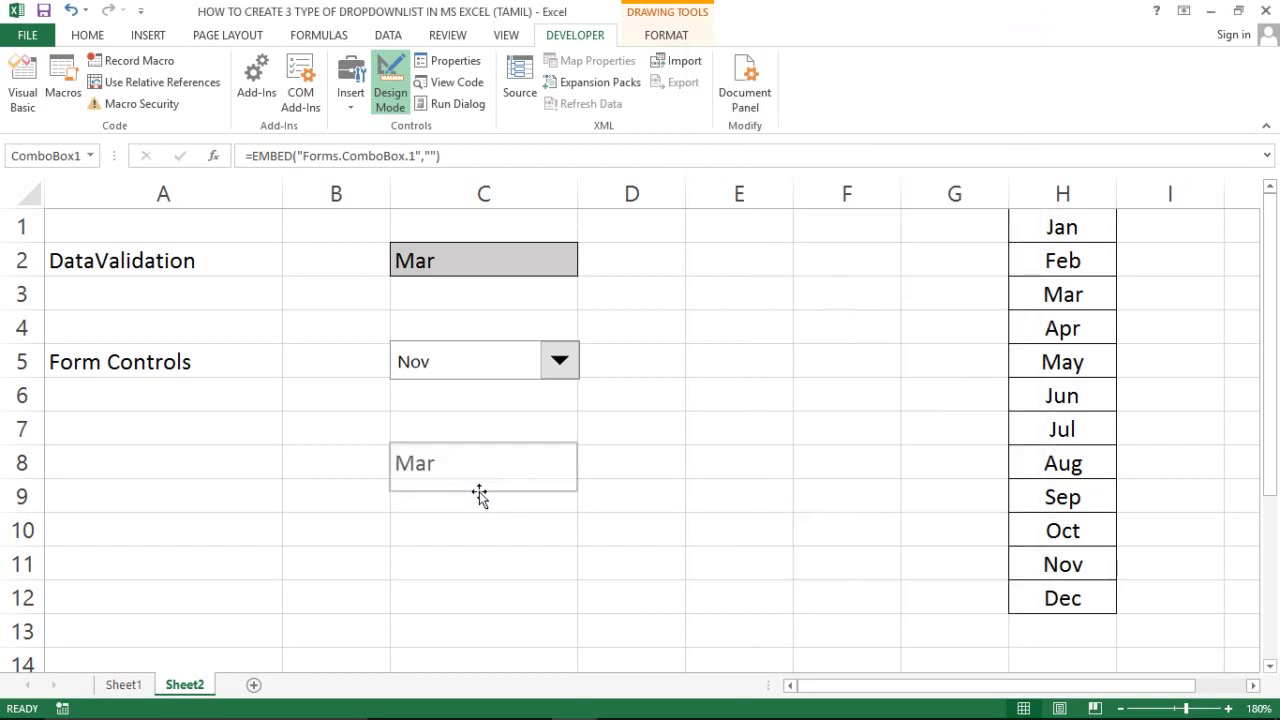
left_click(598, 471)
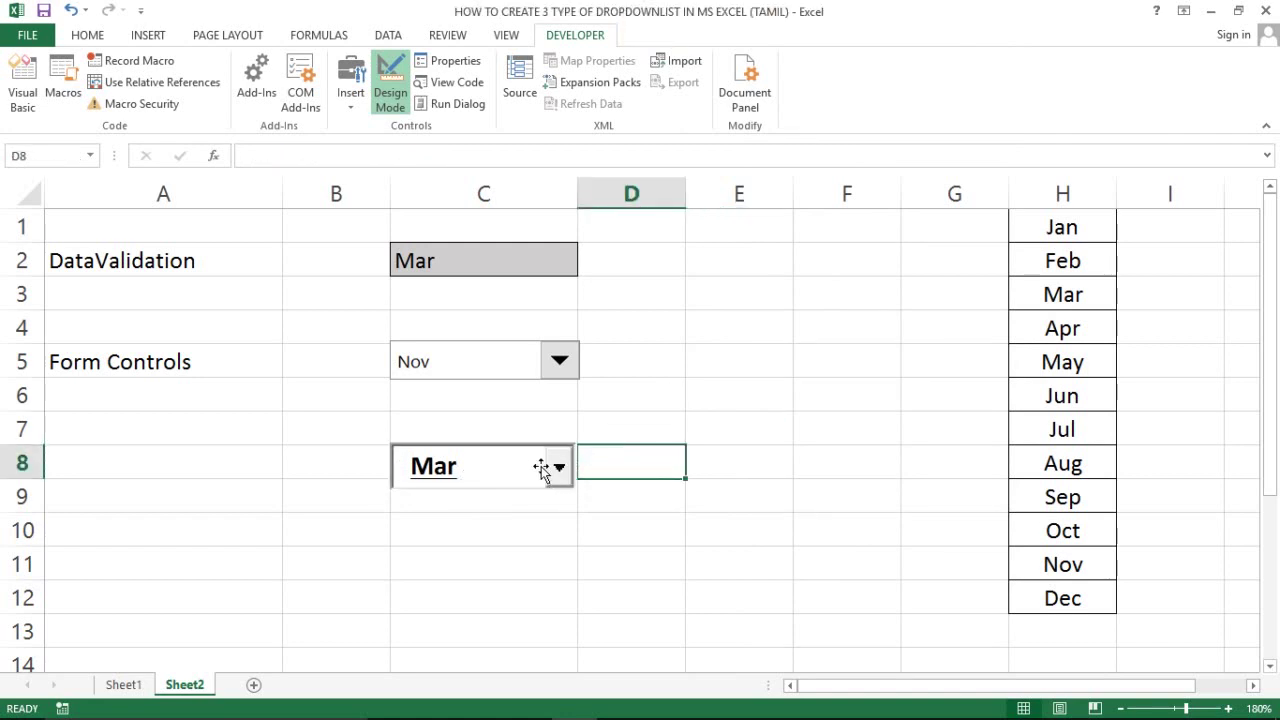
left_click(398, 86)
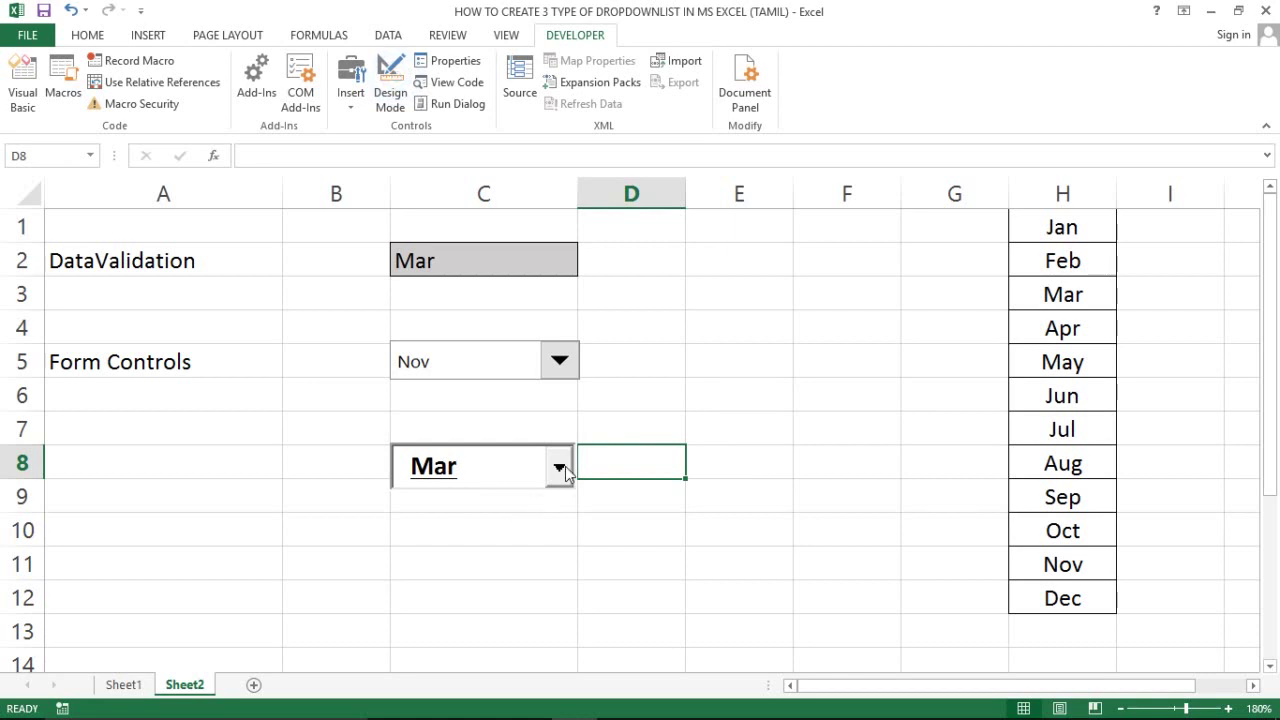
left_click(559, 467)
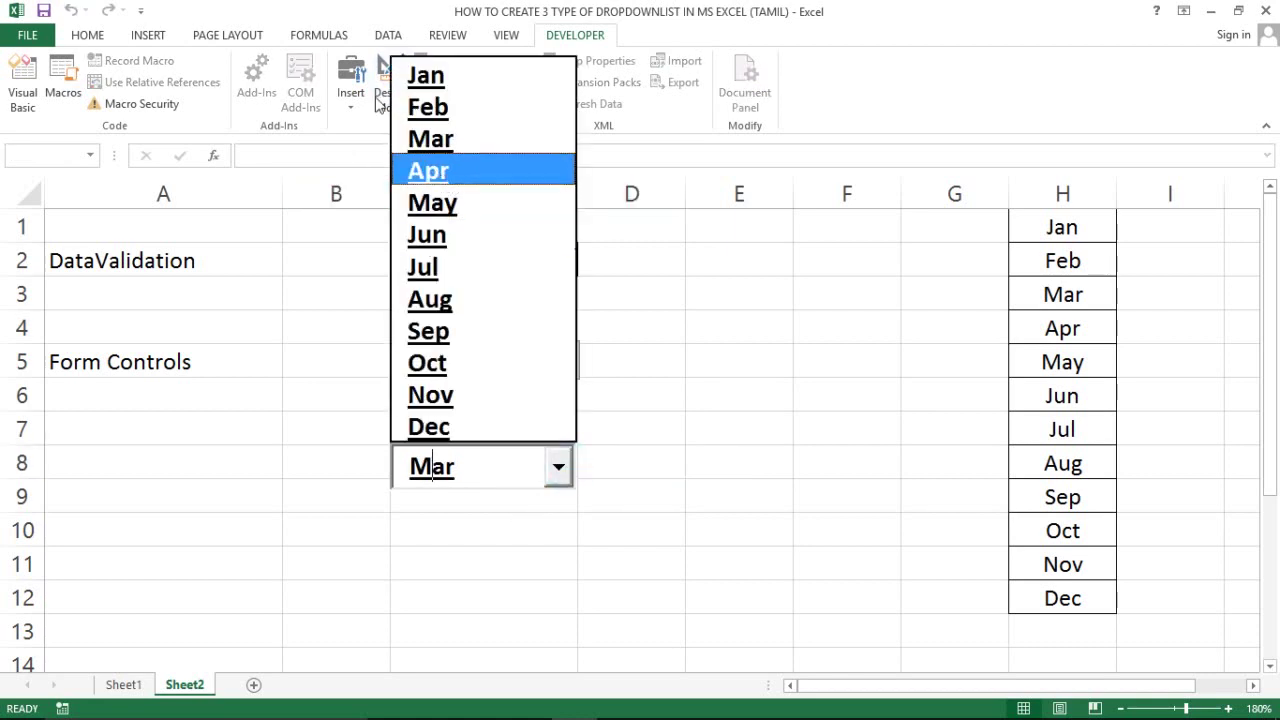
left_click(473, 323)
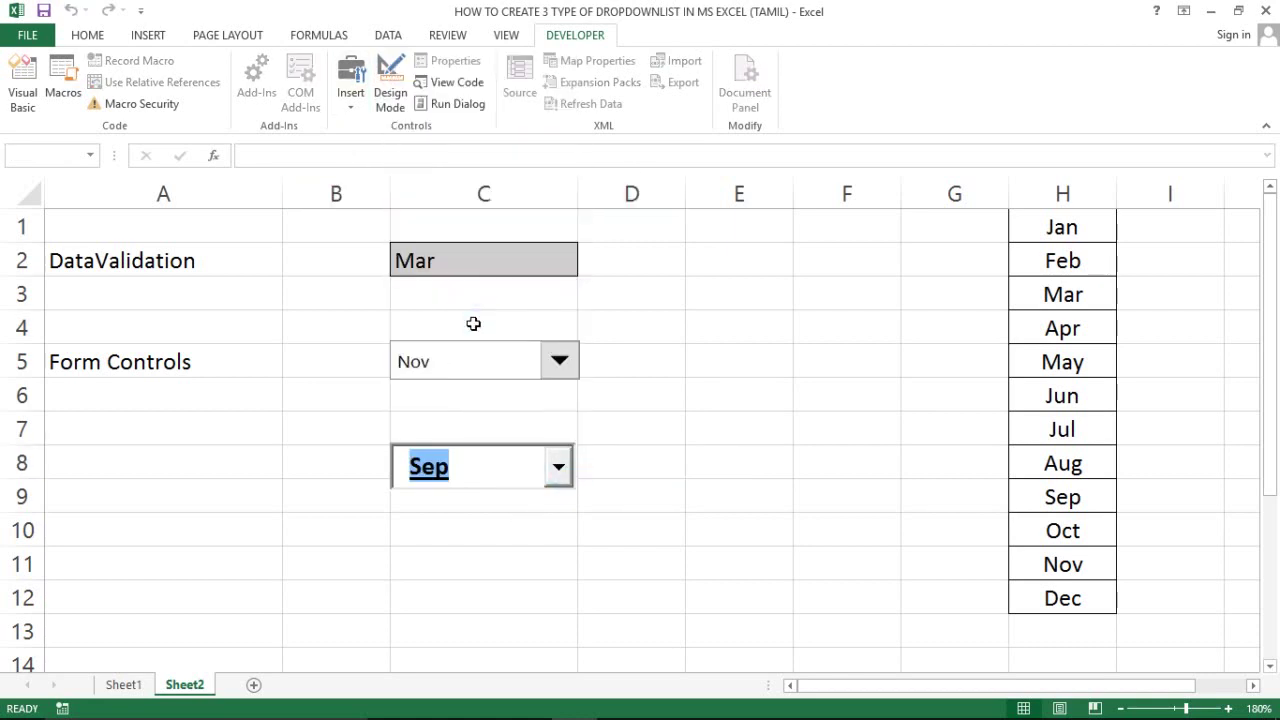
left_click(863, 522)
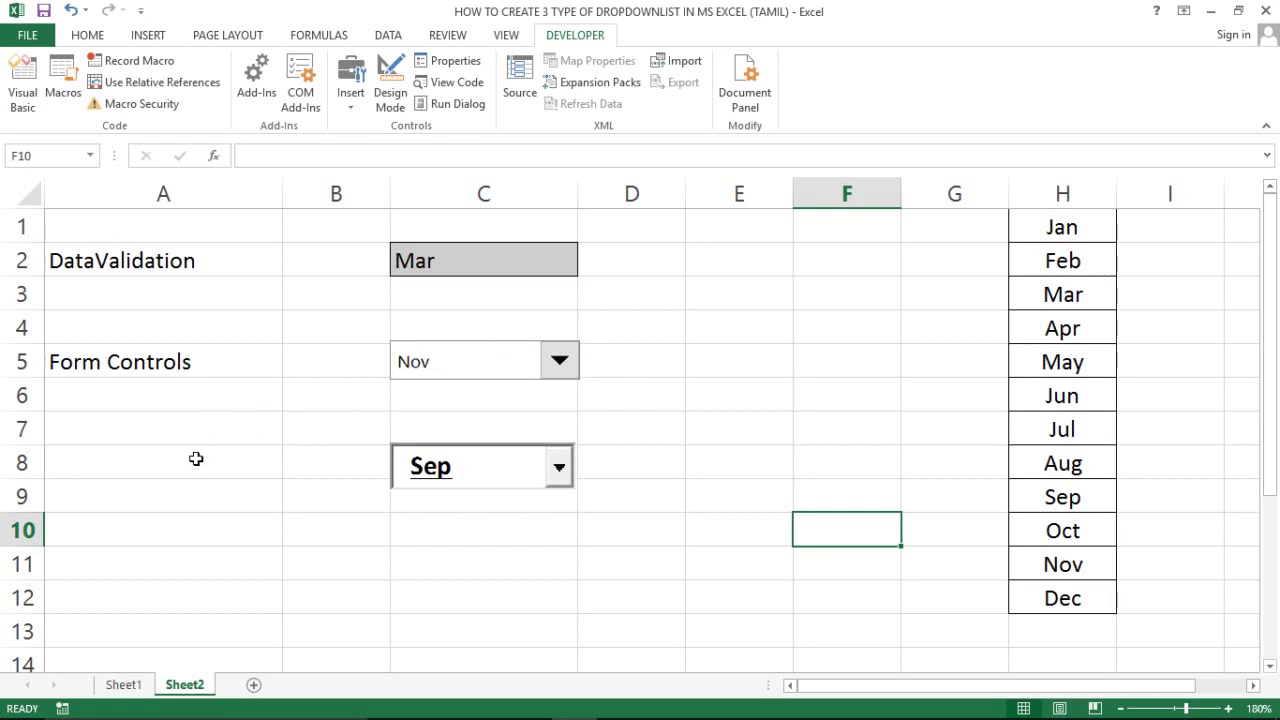
Enter the label 'ActiveX Controls' in cell A8.
left_click(110, 452)
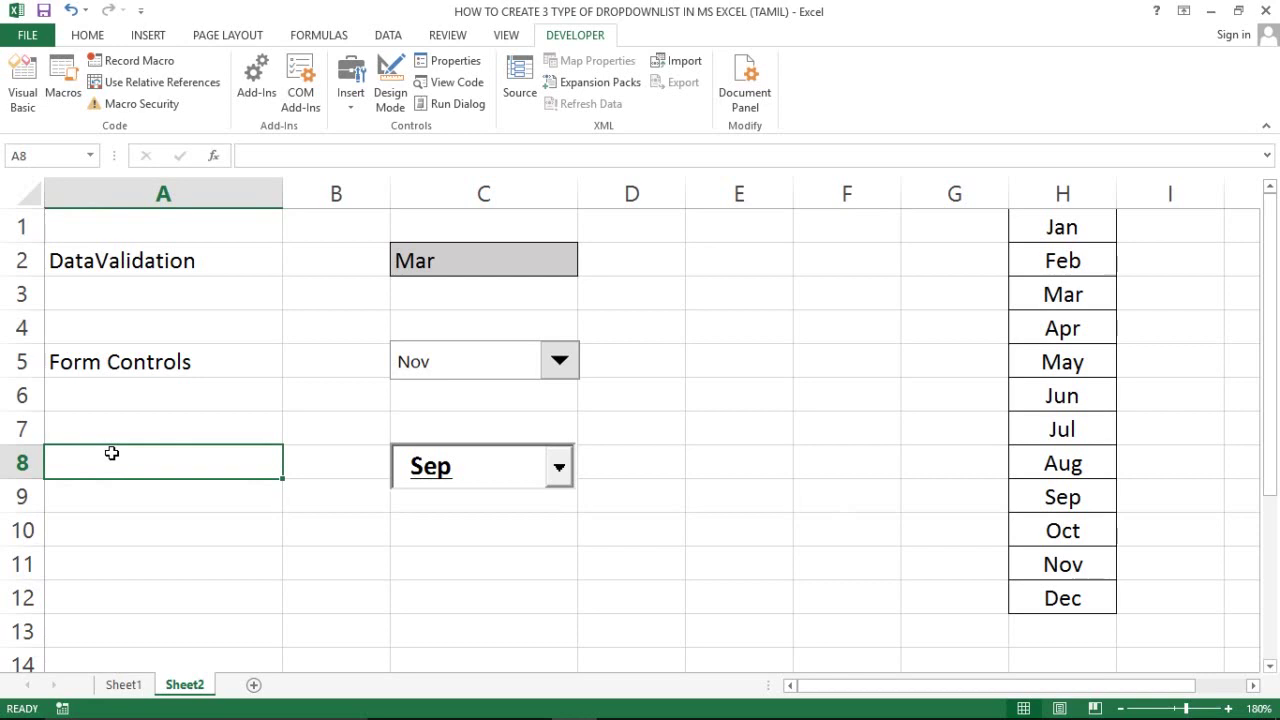
type("Ac")
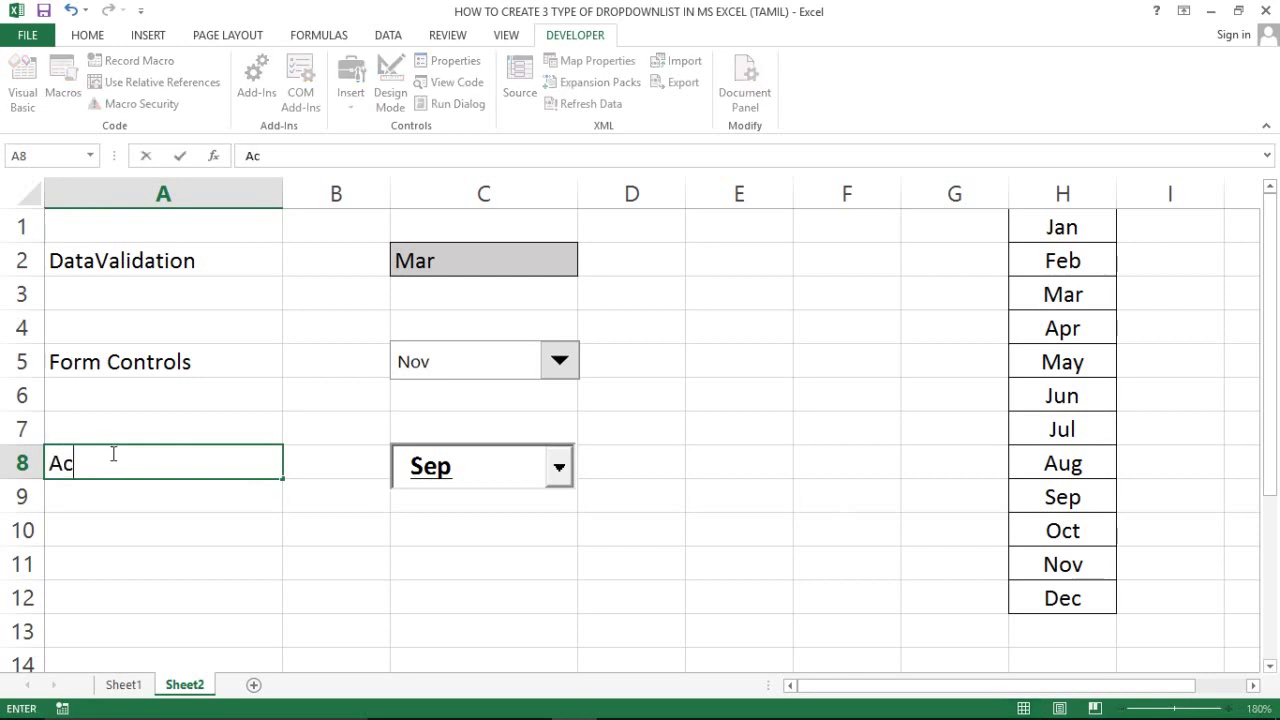
type("tive")
type("X ")
type("Contro")
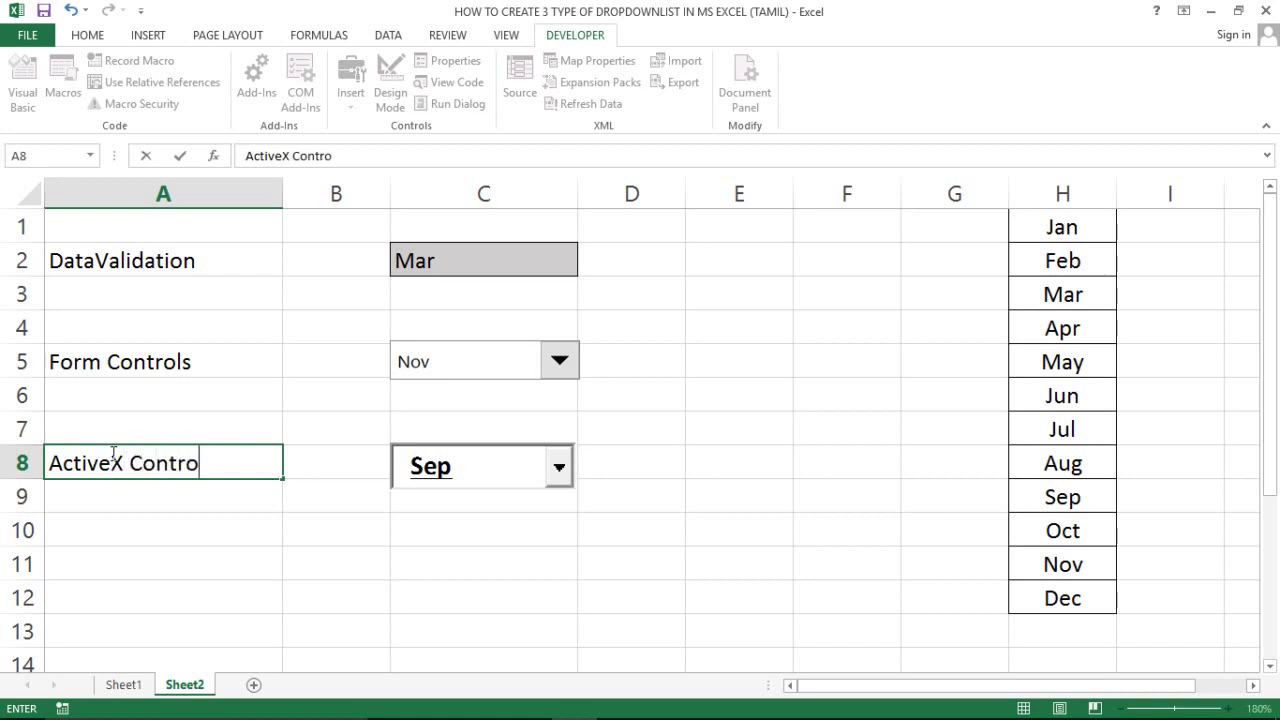
type("ls")
left_click(218, 553)
Save the workbook as a macro-free file, accepting the warning, then save again.
key("ctrl+s")
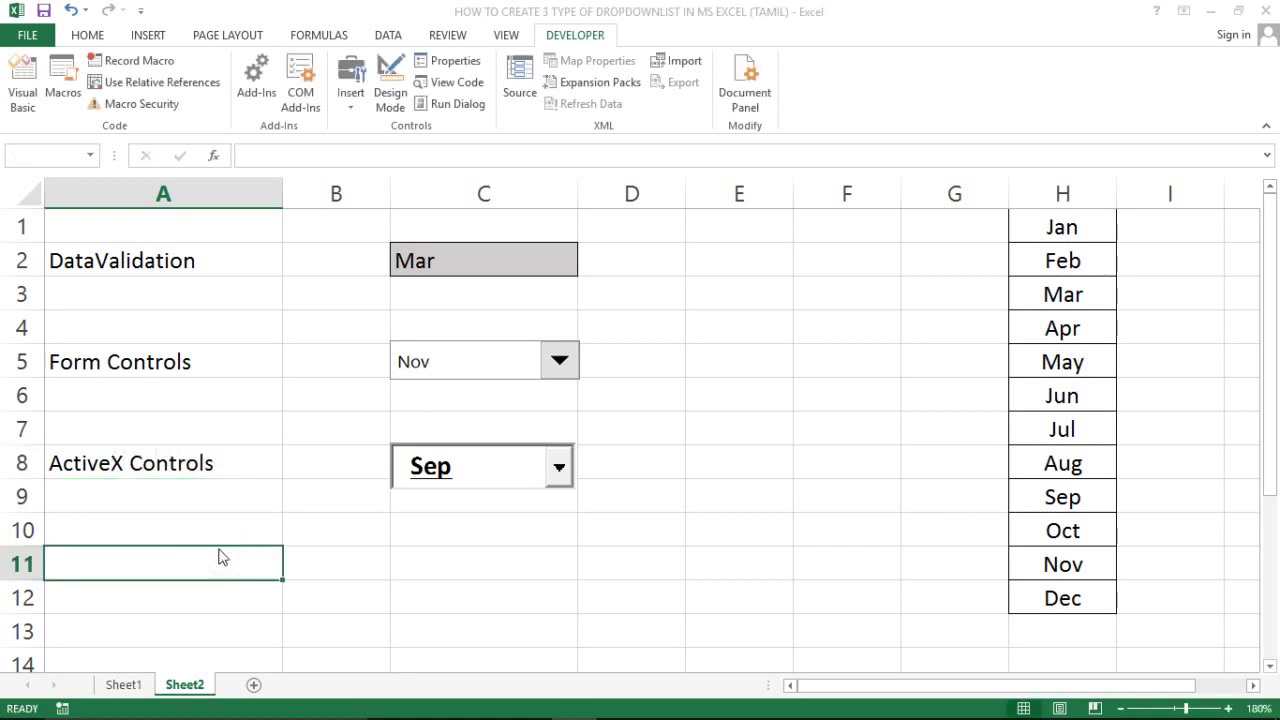
left_click(560, 445)
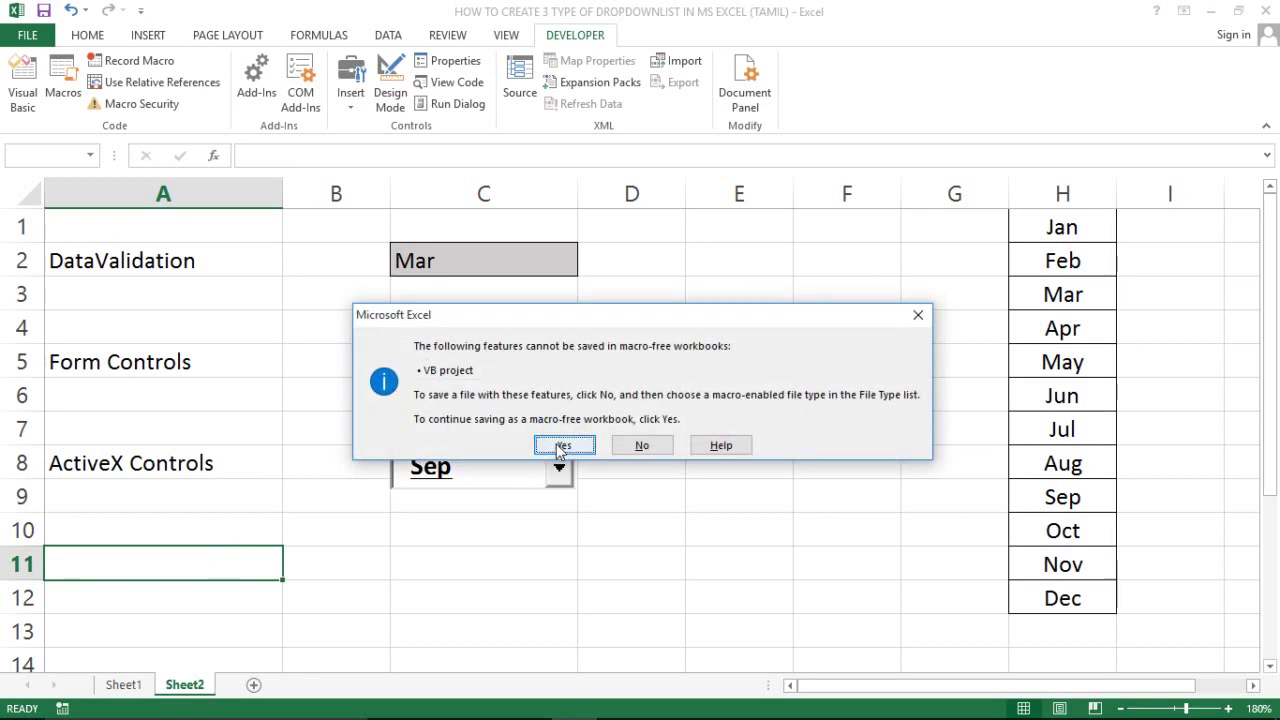
left_click(1056, 430)
left_click(838, 297)
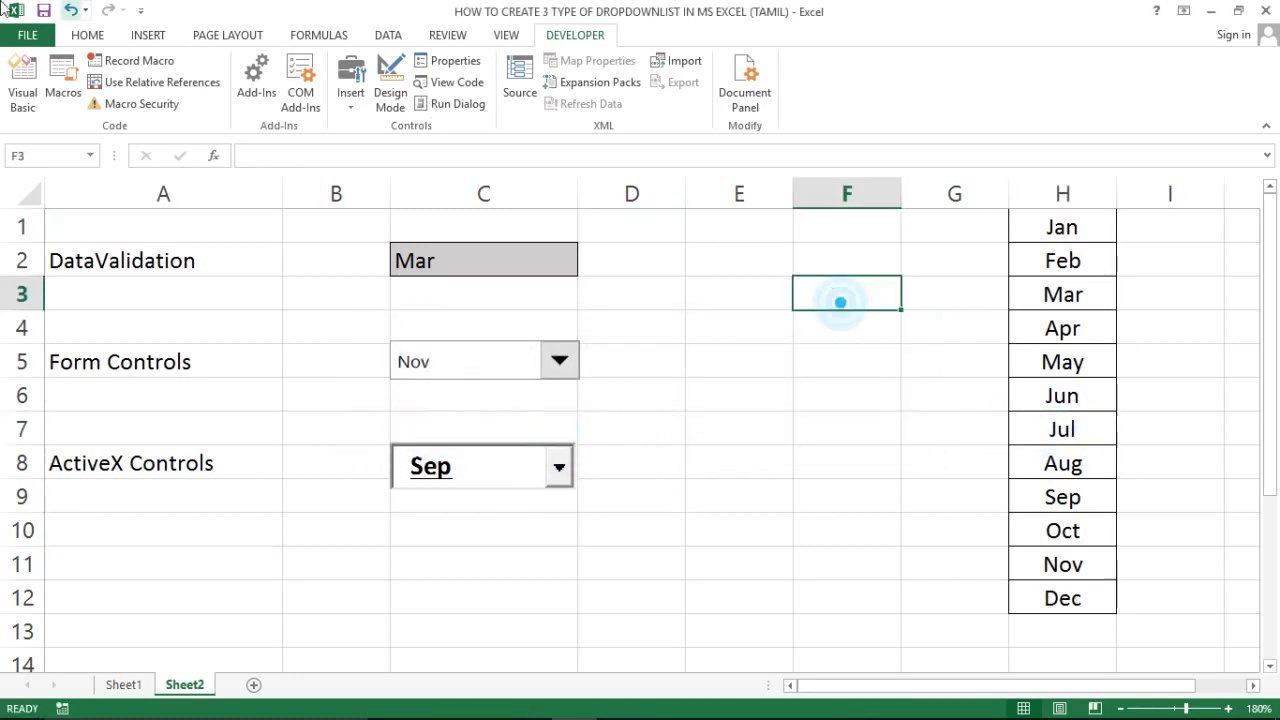
left_click(43, 11)
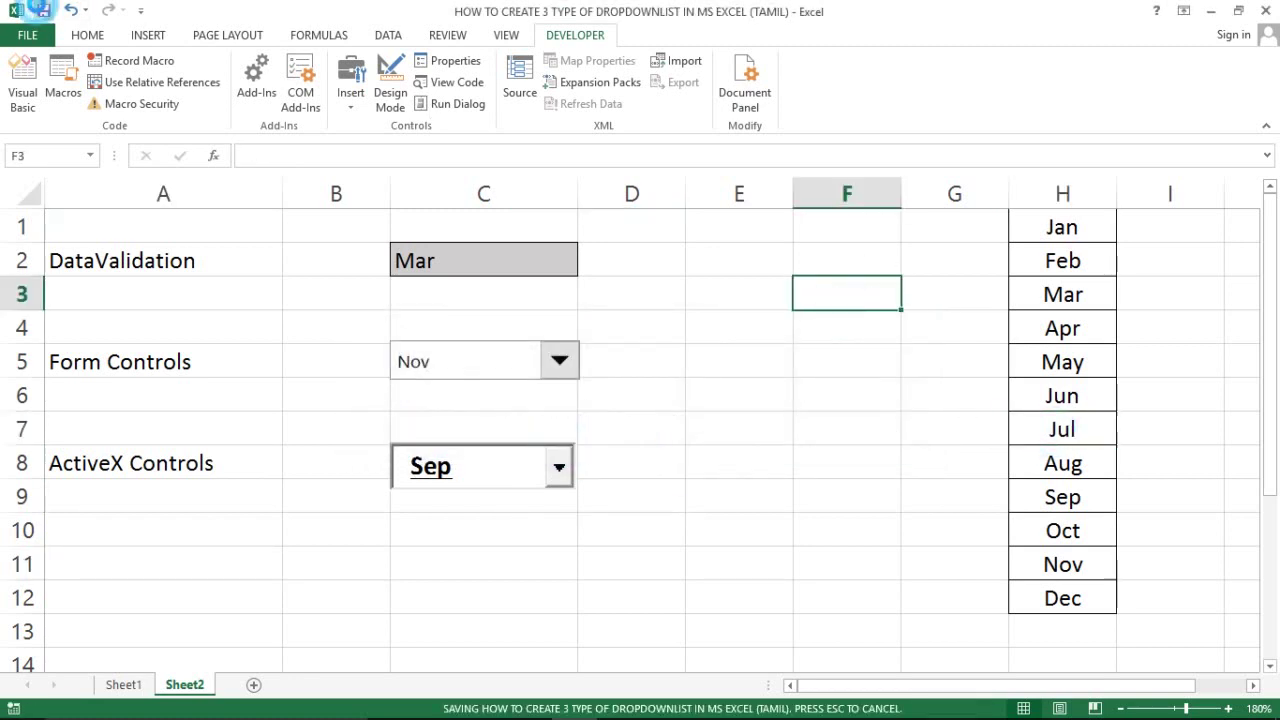
Close Excel and choose 'Activate later' on the K7 activation reminder.
left_click(1266, 10)
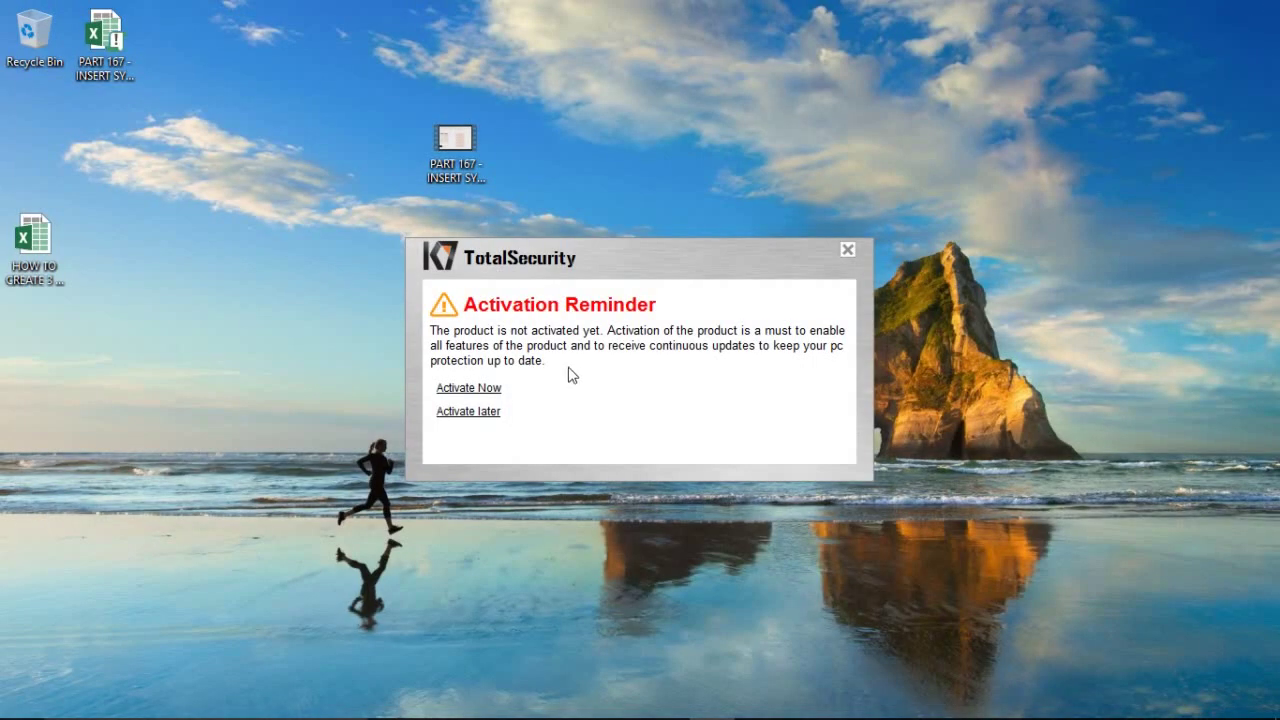
left_click(465, 412)
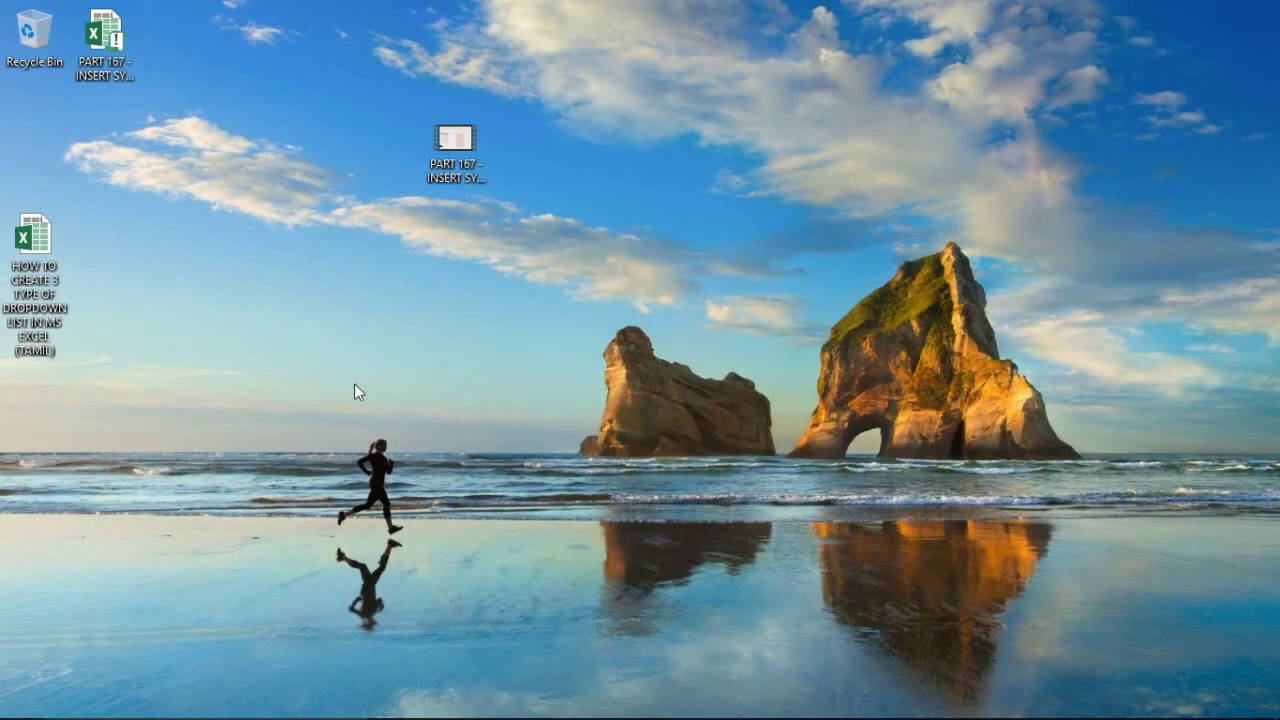